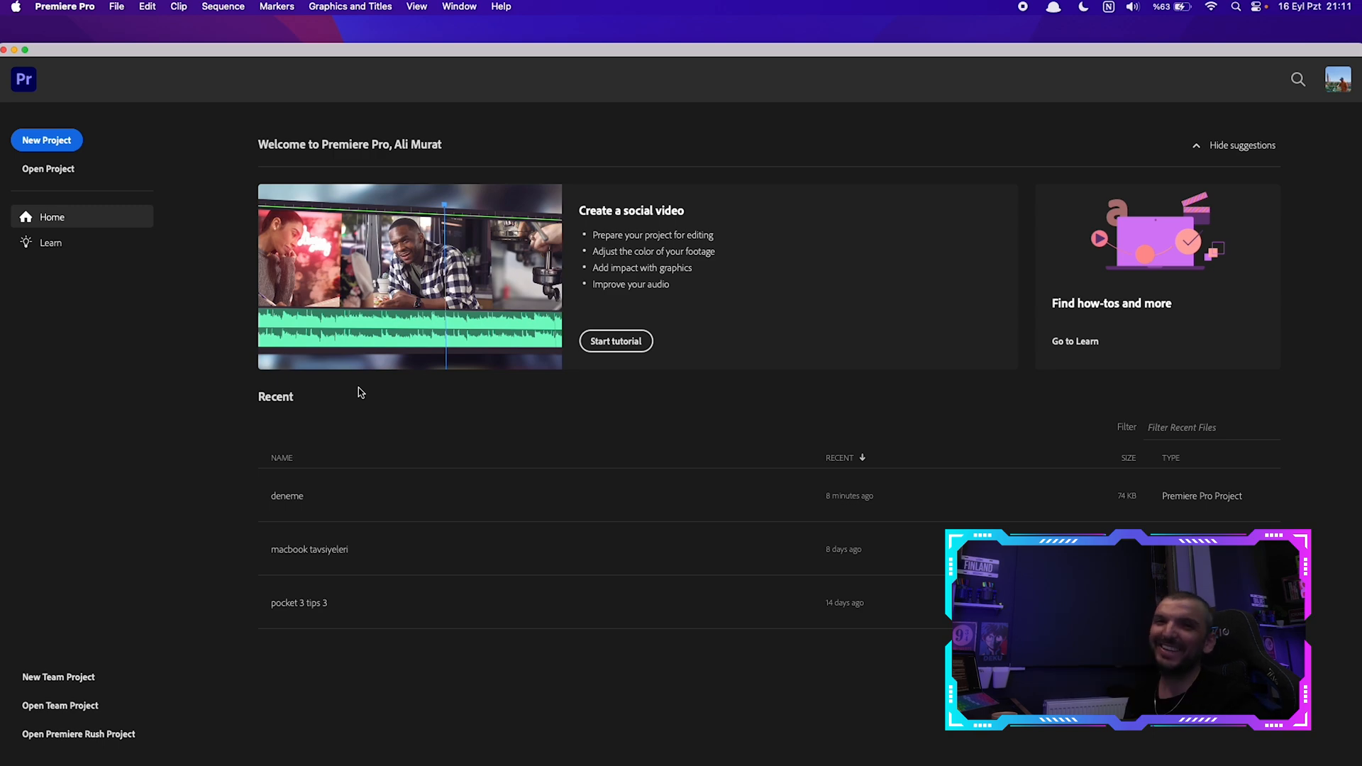
Open the recent project deneme and move the timeline playhead to 00;02;18;21
{"action": "left_click", "coordinate": [300, 494]}
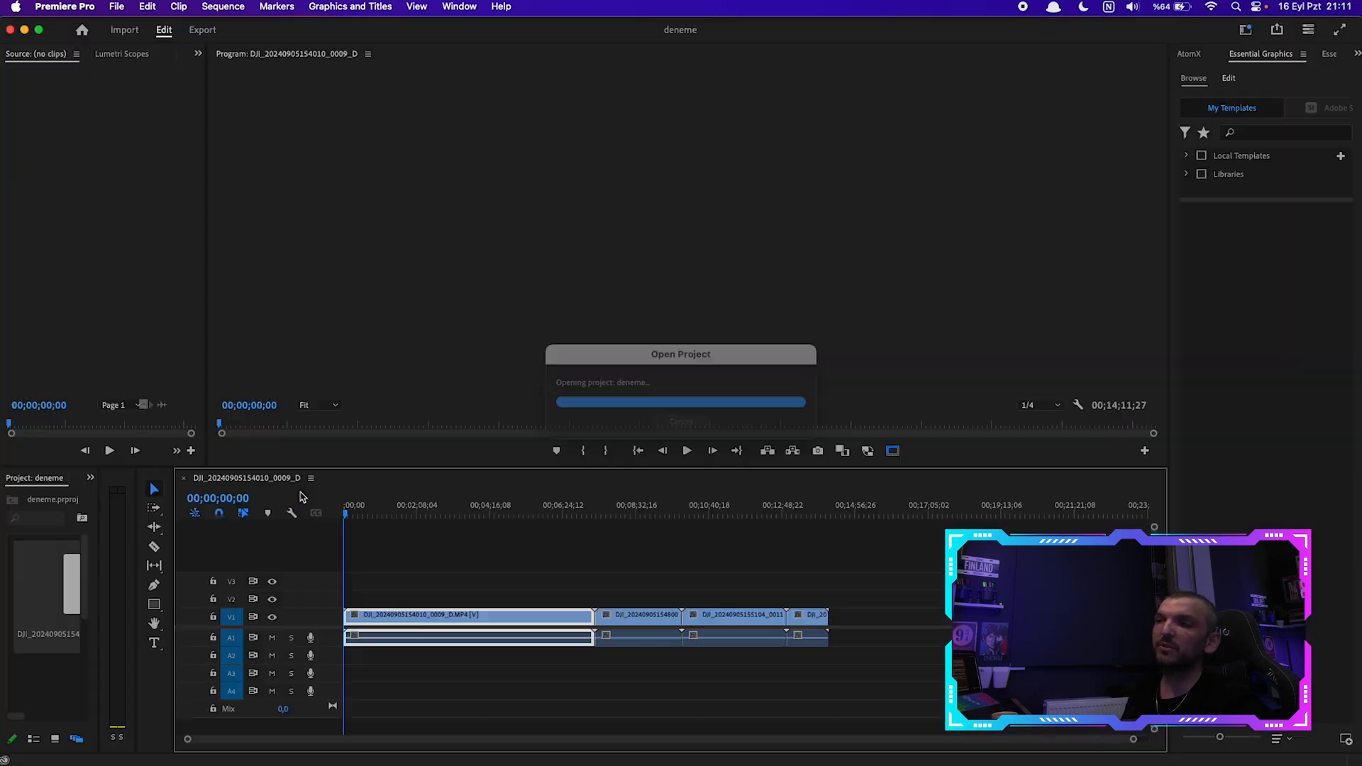
{"action": "left_click_drag", "start_coordinate": [383, 510], "coordinate": [514, 554]}
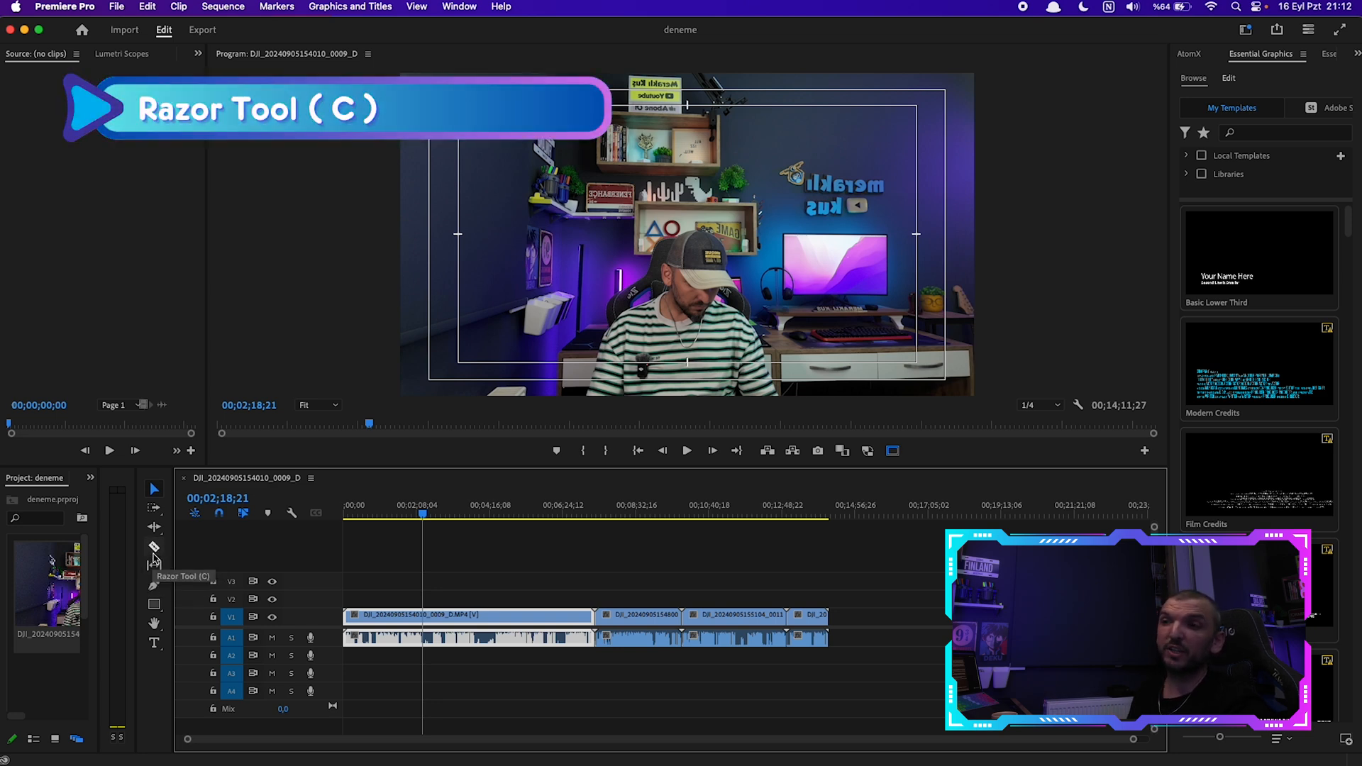
Razor the first clip at about 20, 26, 34 and 40 seconds, isolating its first two silent parts
{"action": "left_click", "coordinate": [153, 550]}
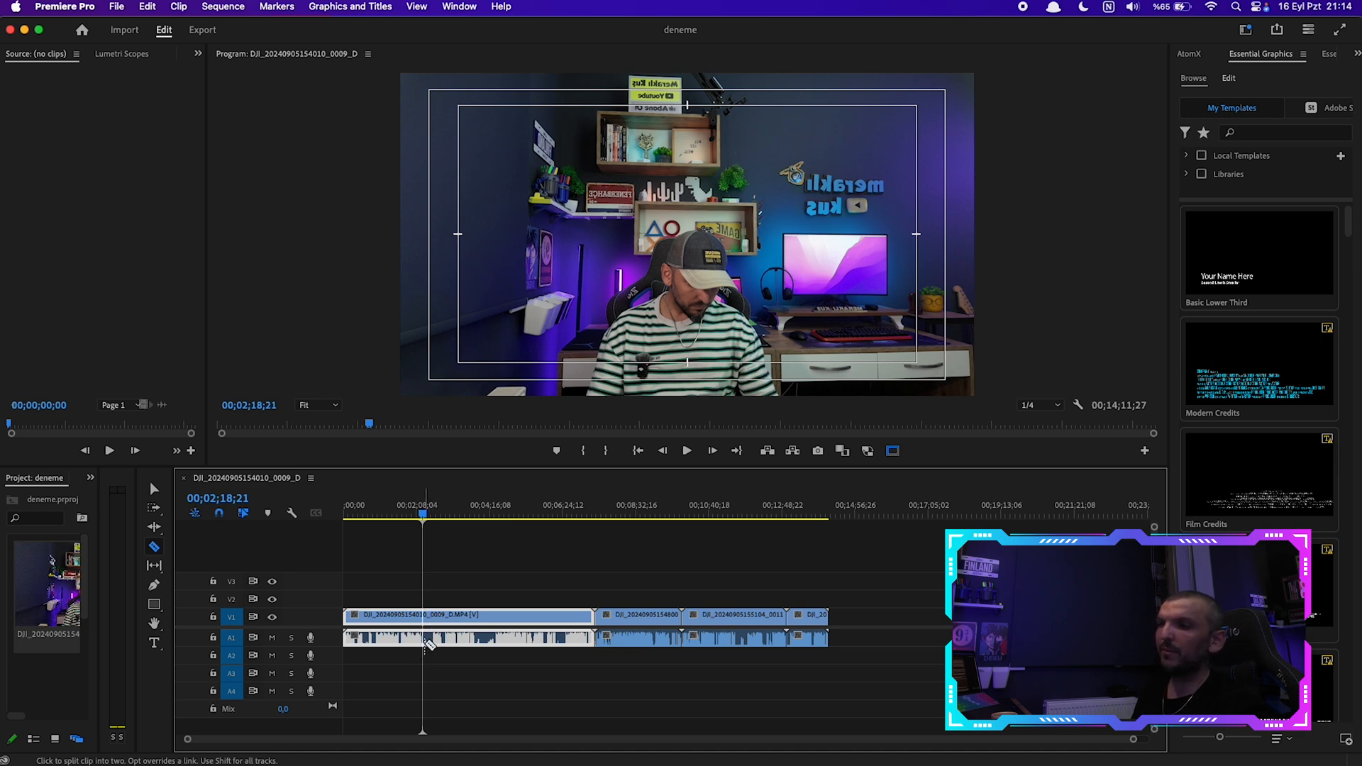
{"action": "scroll", "coordinate": [429, 644], "scroll_direction": "up", "scroll_amount": 6}
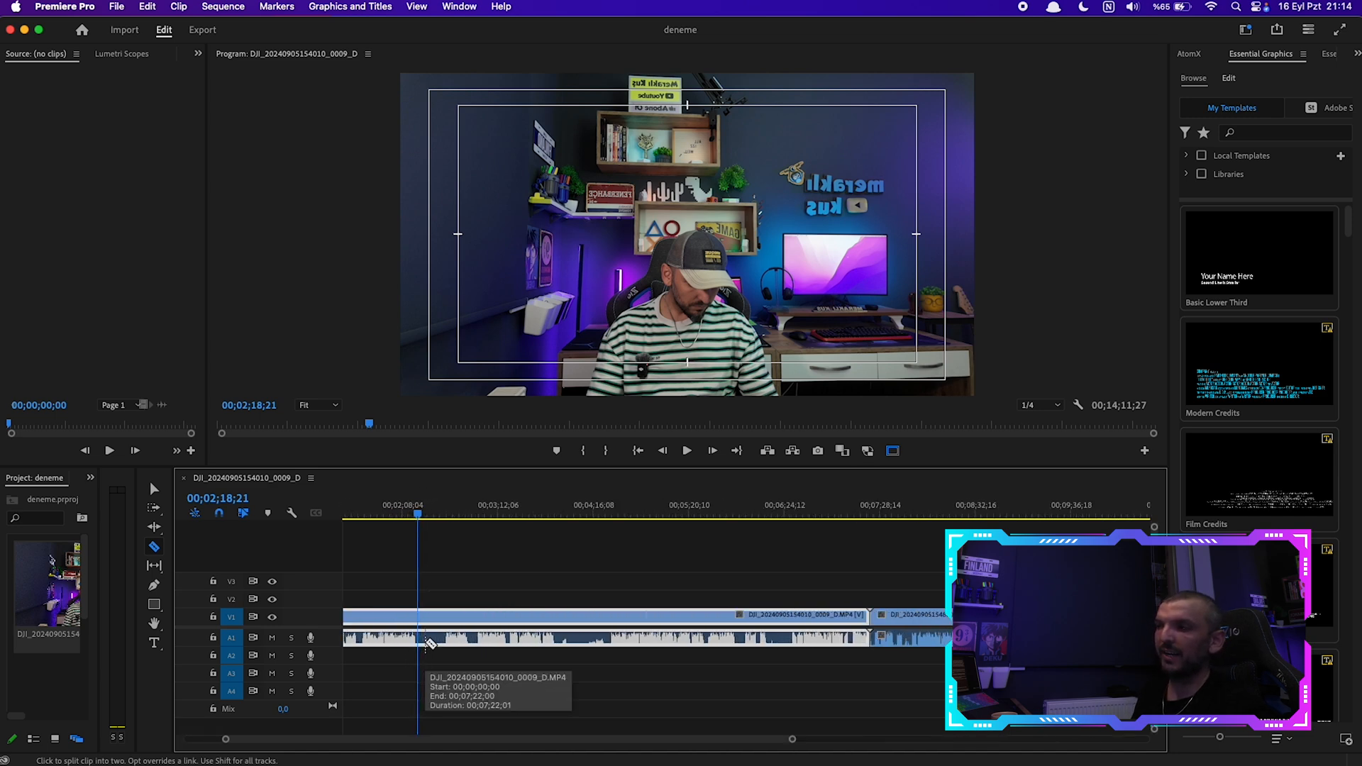
{"action": "scroll", "coordinate": [429, 643], "scroll_direction": "up", "scroll_amount": 2}
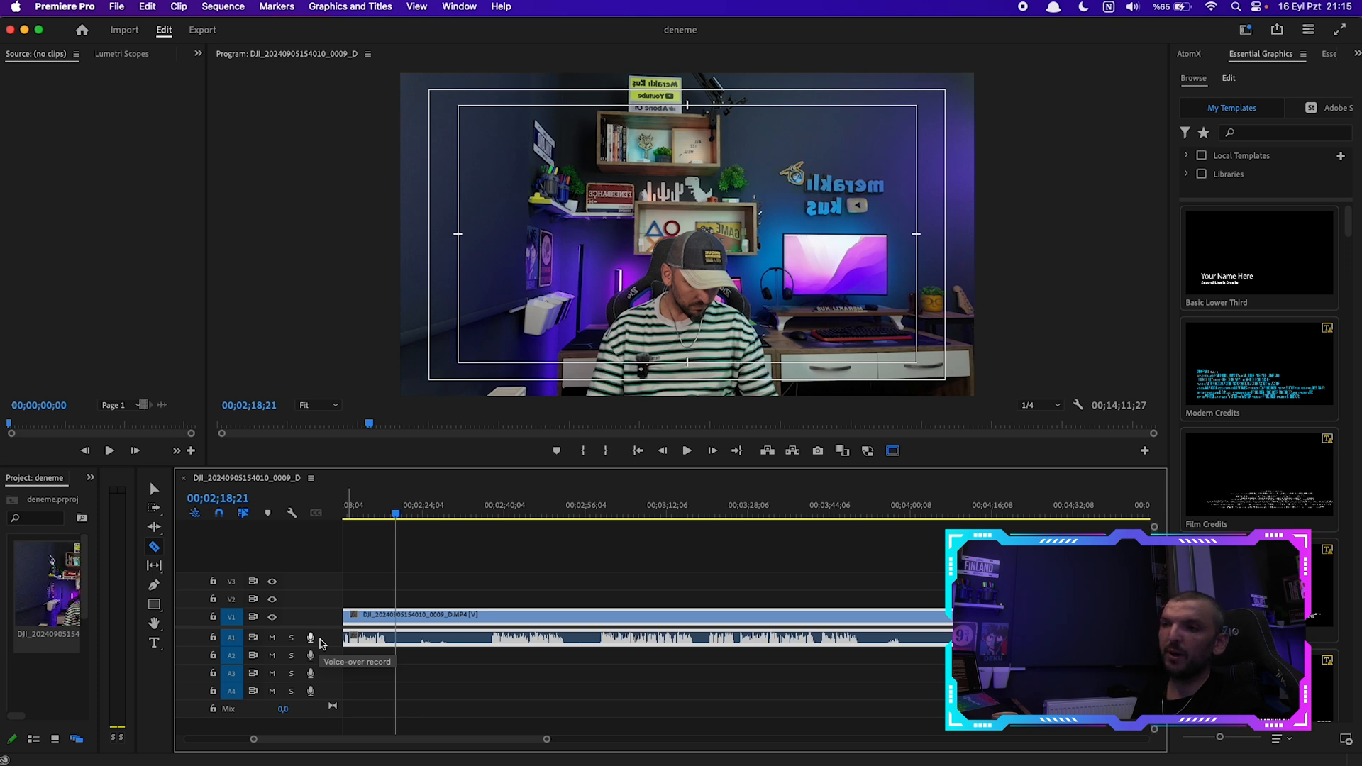
{"action": "scroll", "coordinate": [319, 643], "scroll_direction": "up", "scroll_amount": 5}
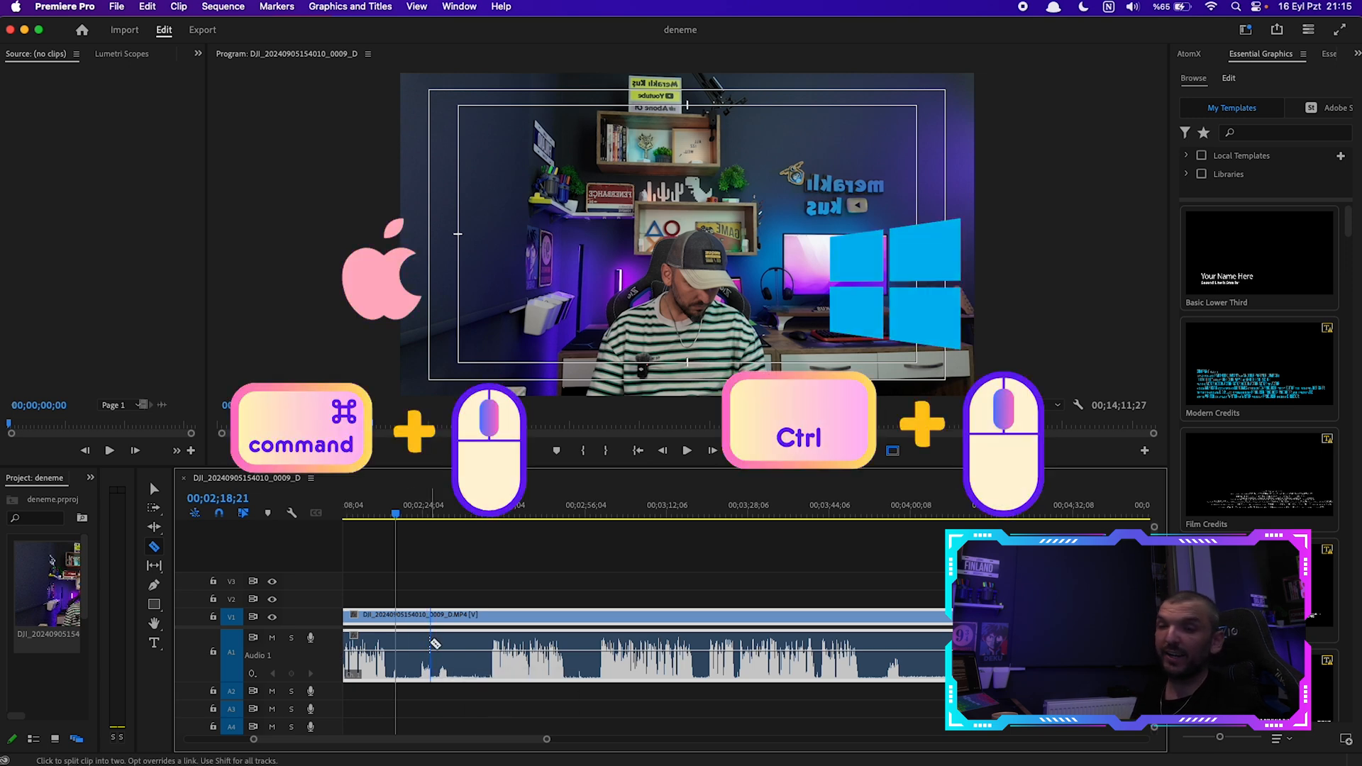
{"action": "scroll", "coordinate": [435, 644], "scroll_direction": "left", "scroll_amount": 5}
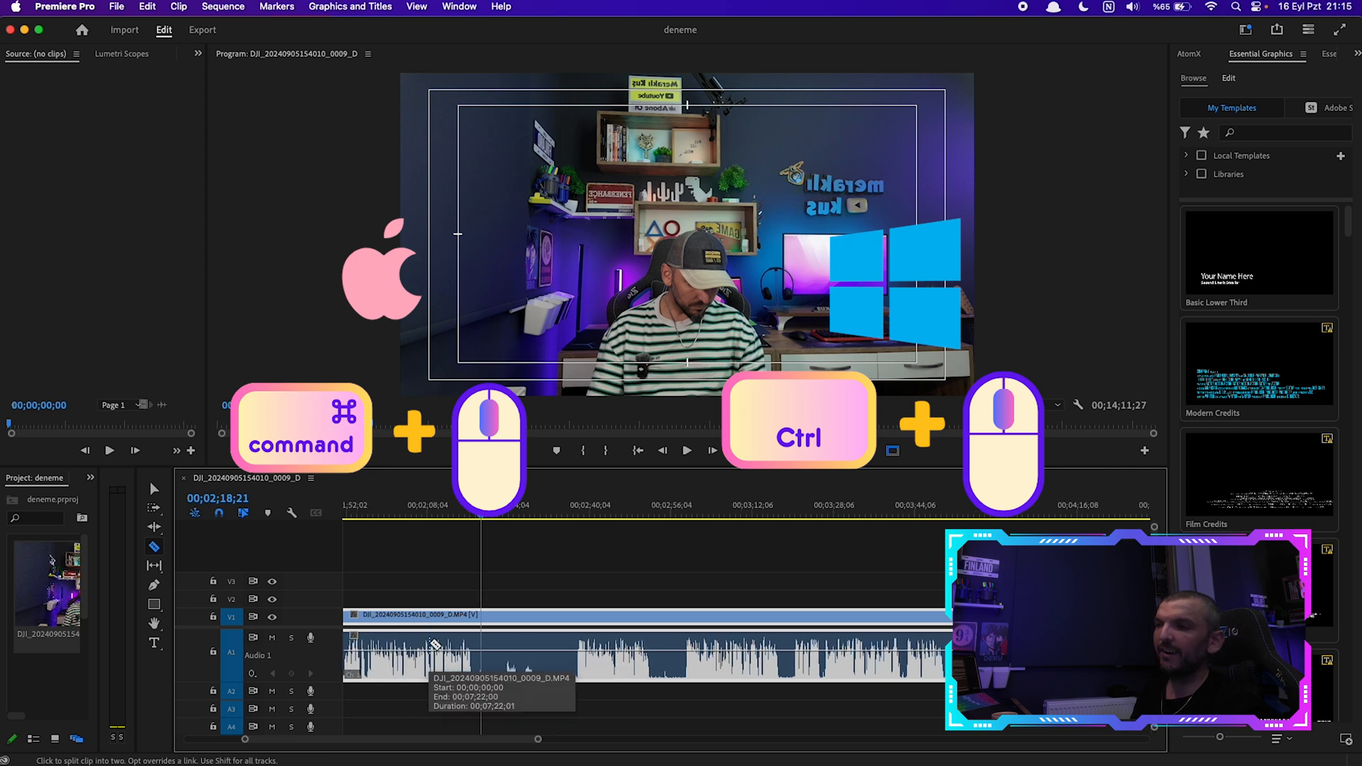
{"action": "scroll", "coordinate": [435, 644], "scroll_direction": "left", "scroll_amount": 3}
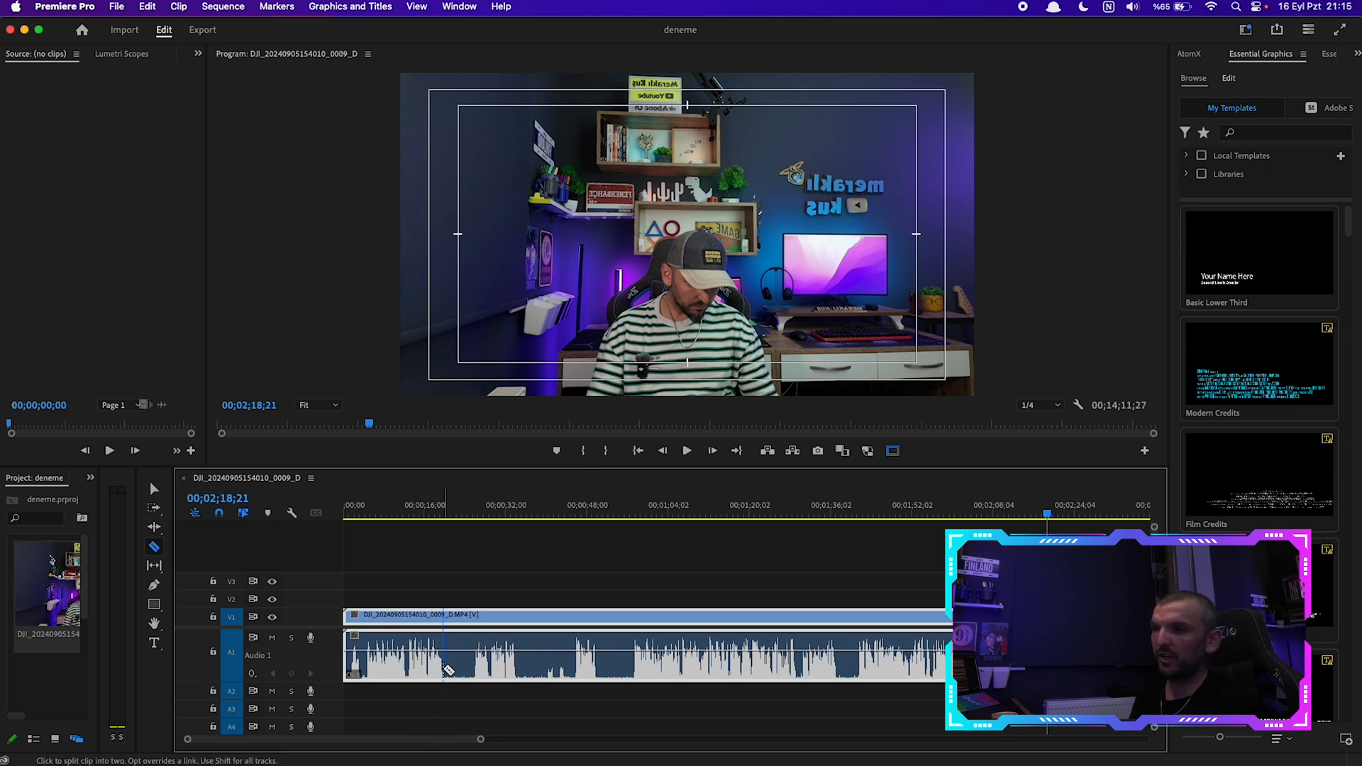
{"action": "left_click", "coordinate": [444, 668]}
{"action": "left_click", "coordinate": [473, 671]}
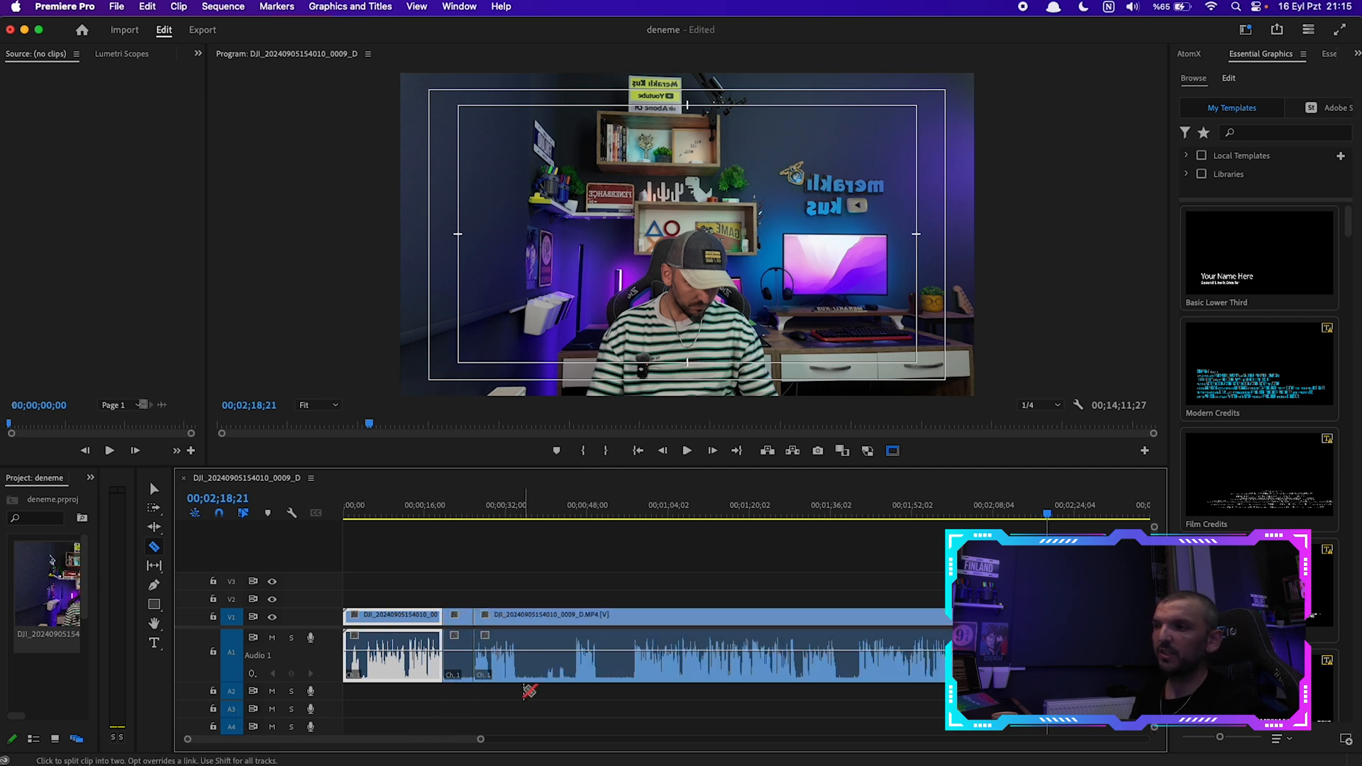
{"action": "left_click", "coordinate": [518, 671]}
{"action": "left_click", "coordinate": [546, 678]}
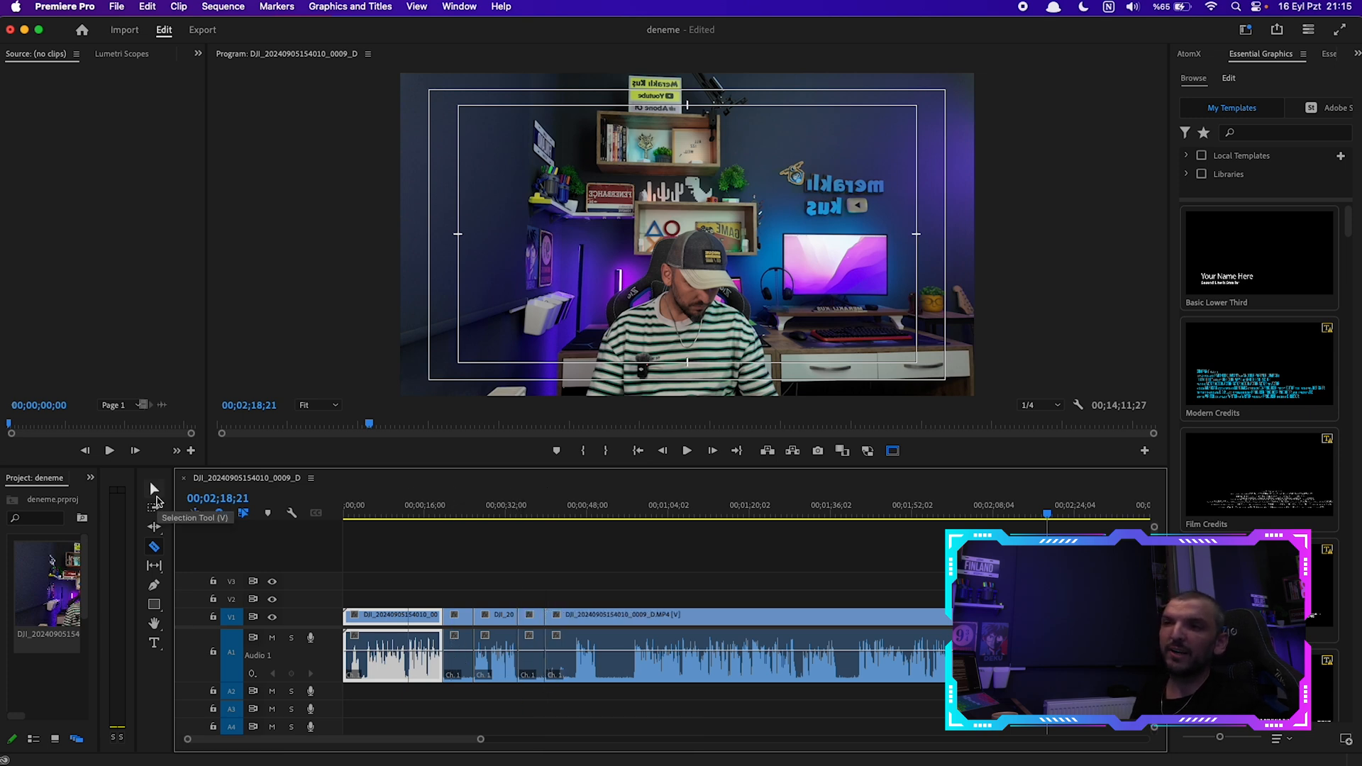
Delete the silent segment starting at 00;00;19;20 and close the gap it leaves in the timeline
{"action": "left_click", "coordinate": [155, 491]}
{"action": "left_click", "coordinate": [454, 672]}
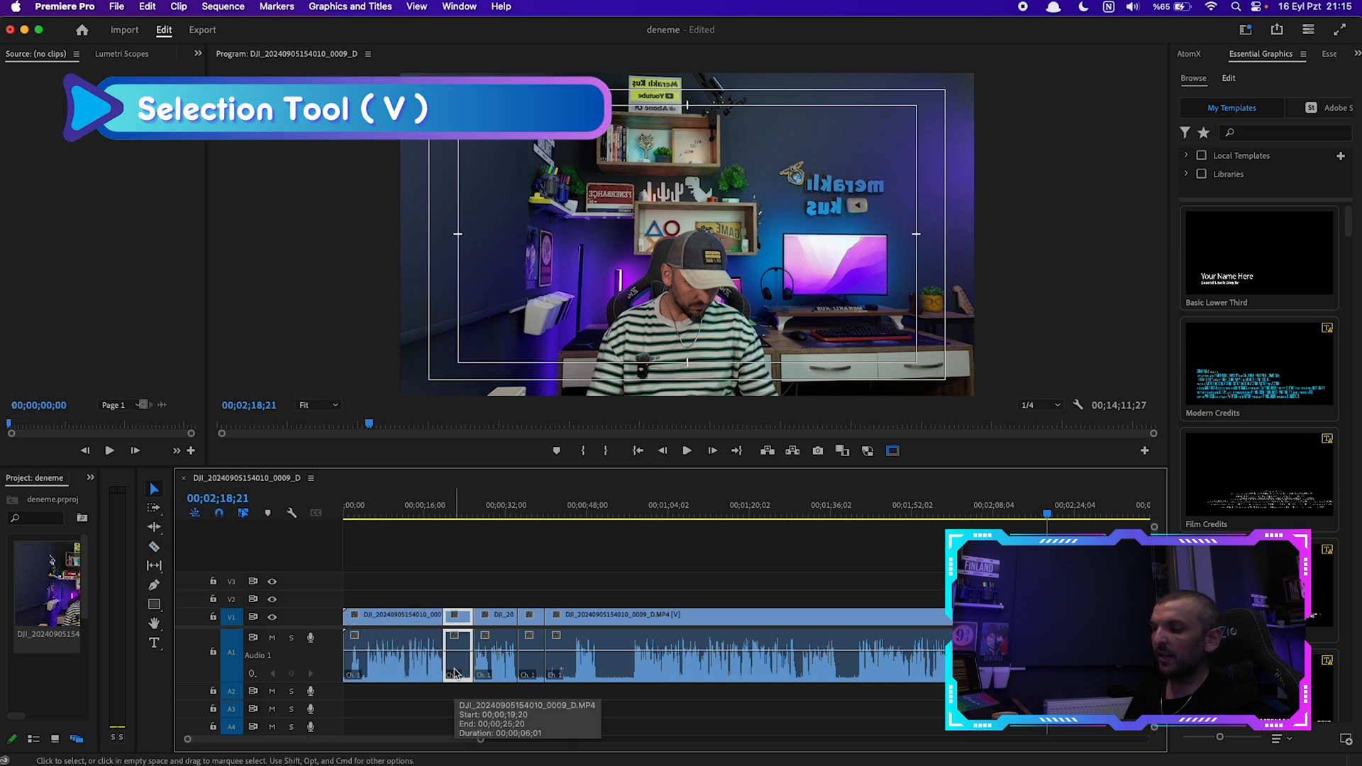
{"action": "key", "text": "Delete"}
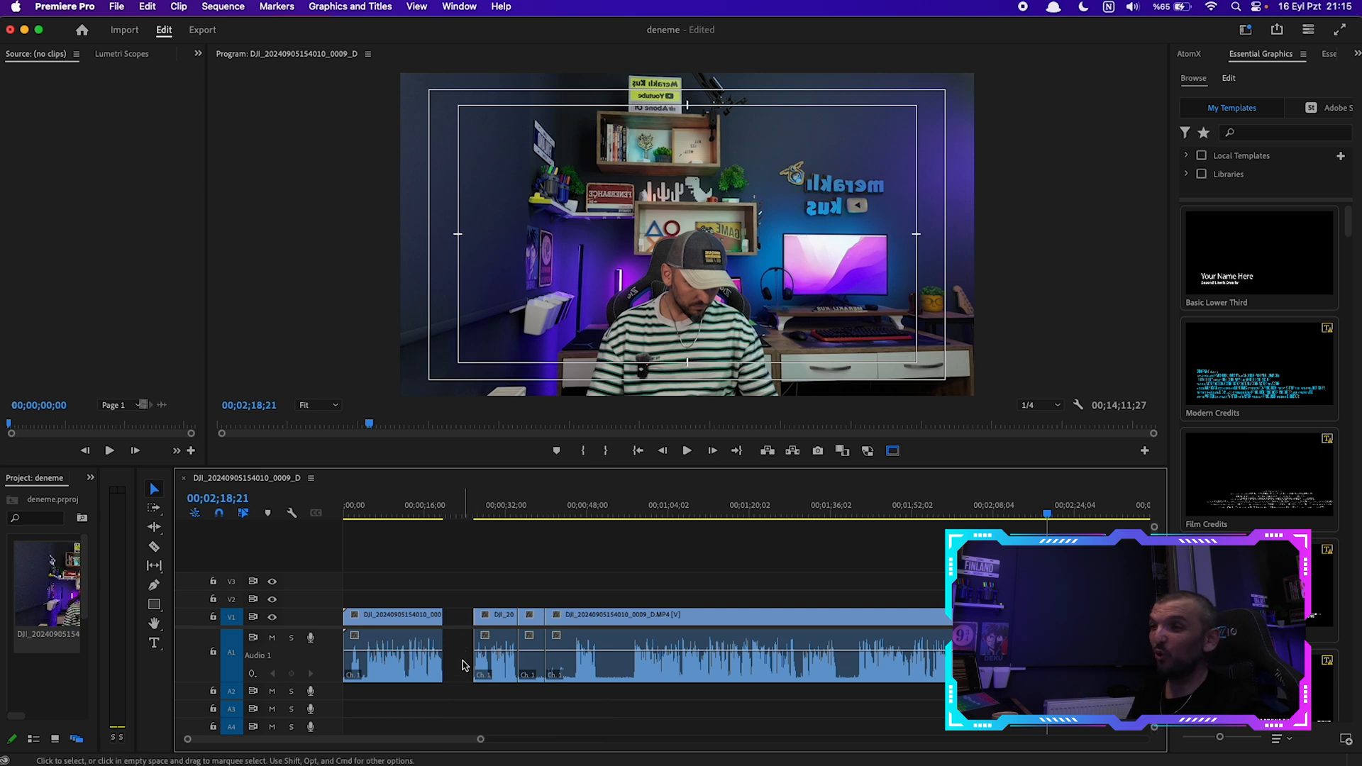
{"action": "left_click", "coordinate": [463, 665]}
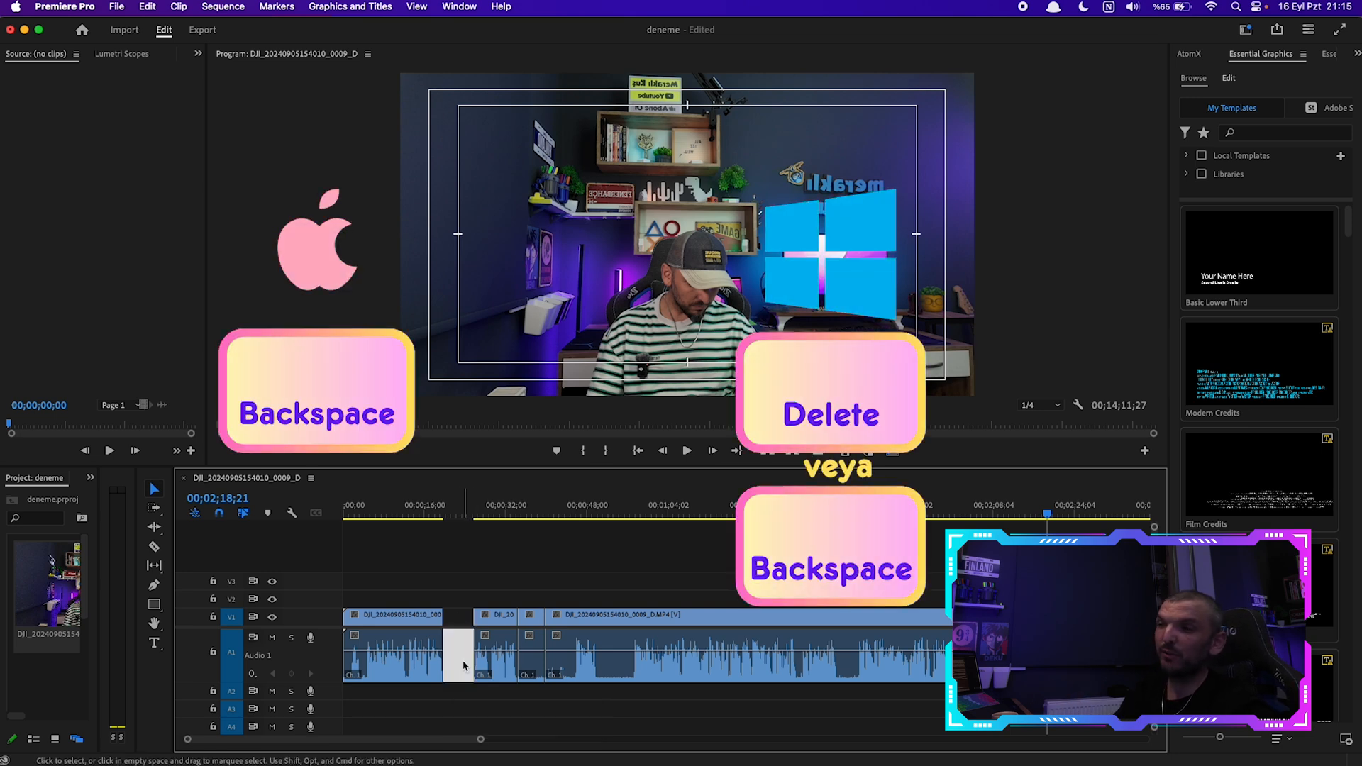
{"action": "key", "text": "BackSpace"}
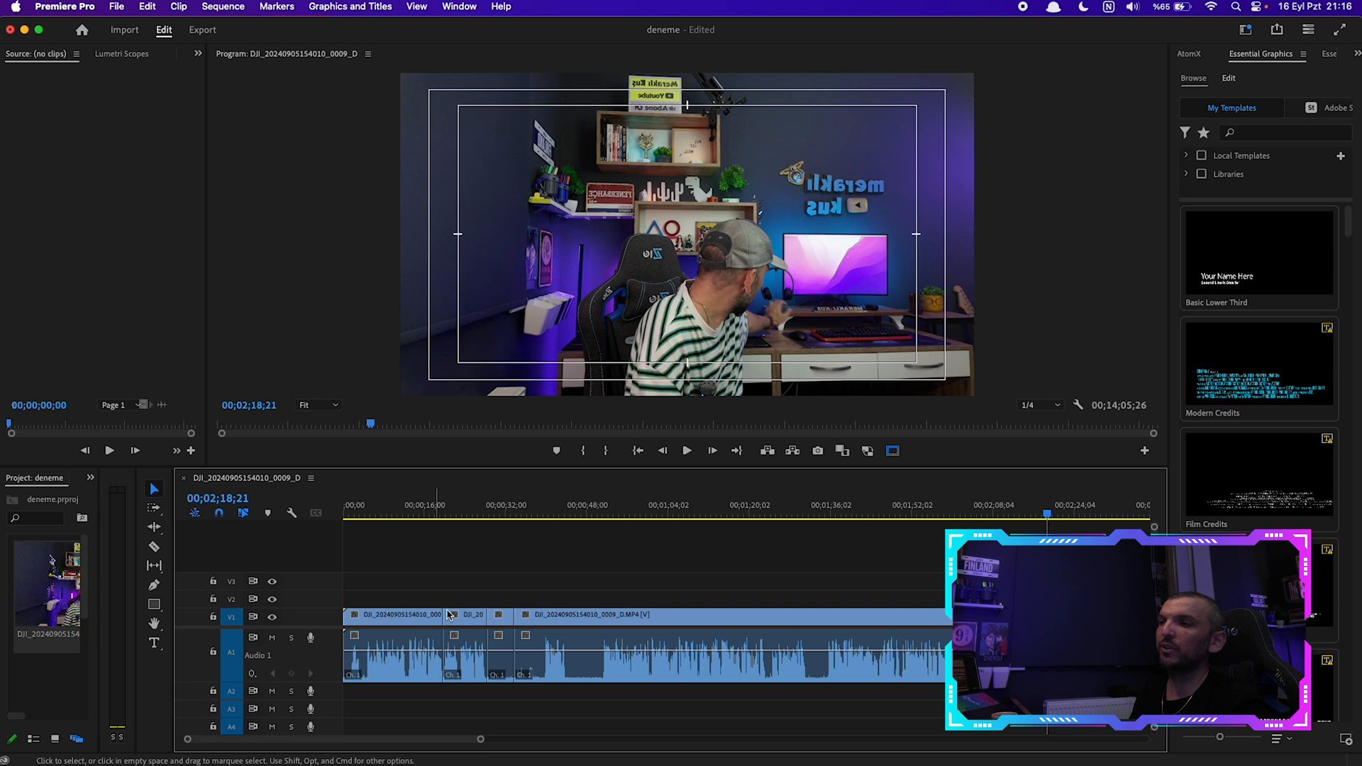
Search the keyboard shortcuts for "ripple" and inspect the shortcut assigned to Ripple Delete
{"action": "left_click", "coordinate": [65, 6]}
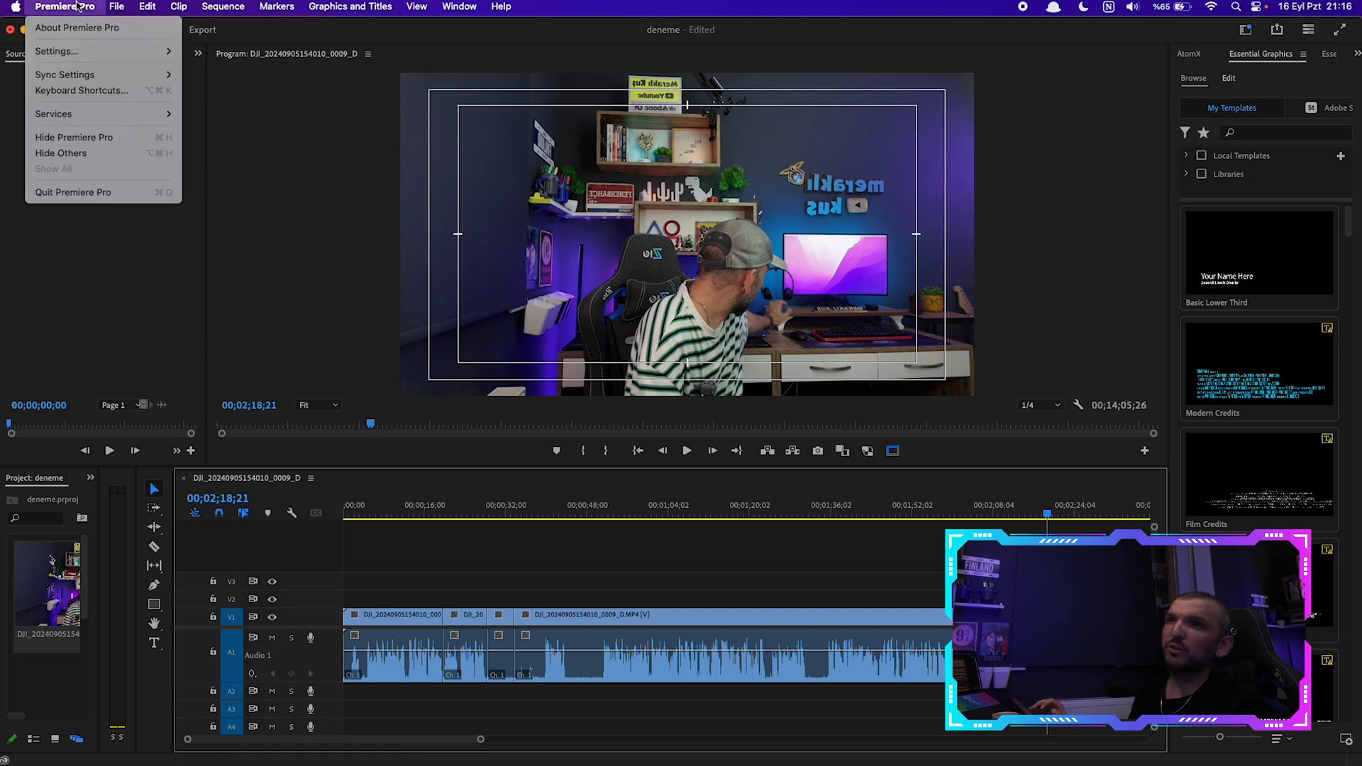
{"action": "left_click", "coordinate": [119, 97]}
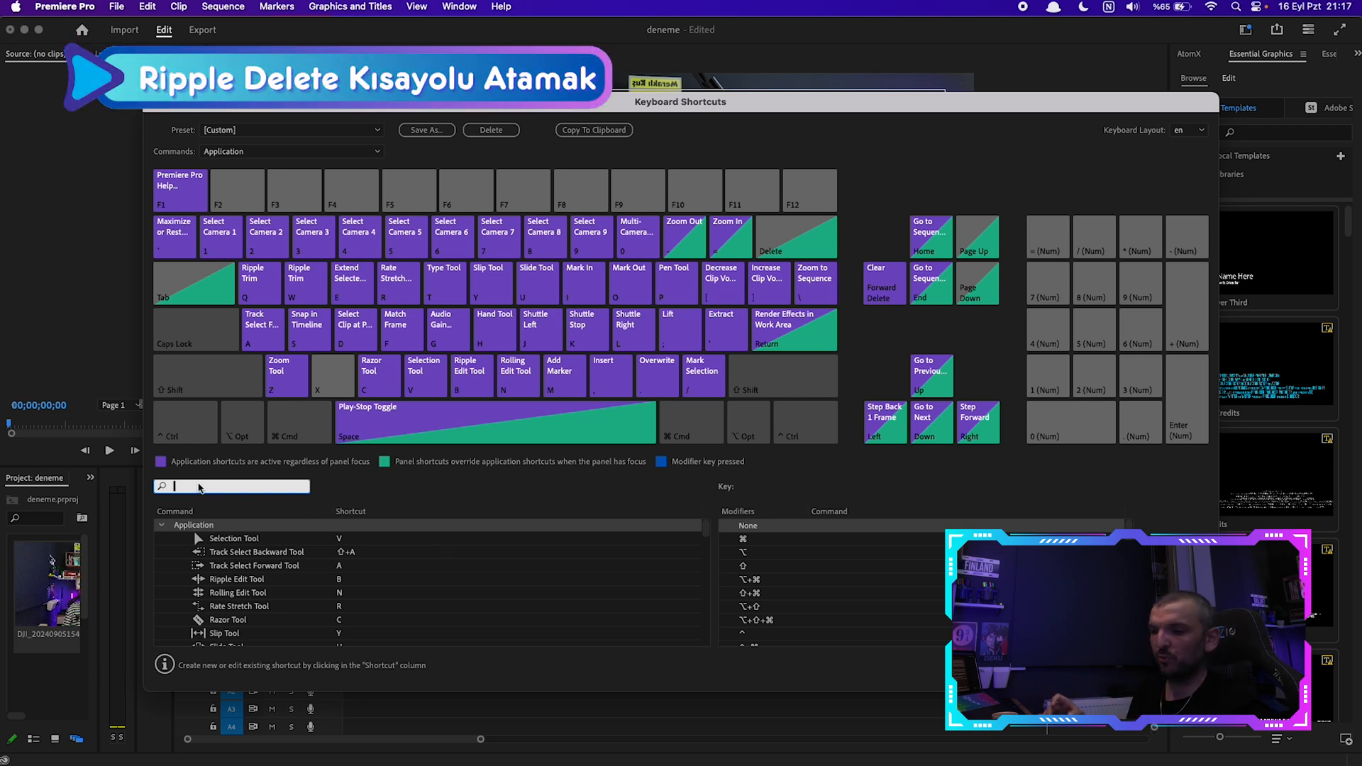
{"action": "type", "text": "ripple"}
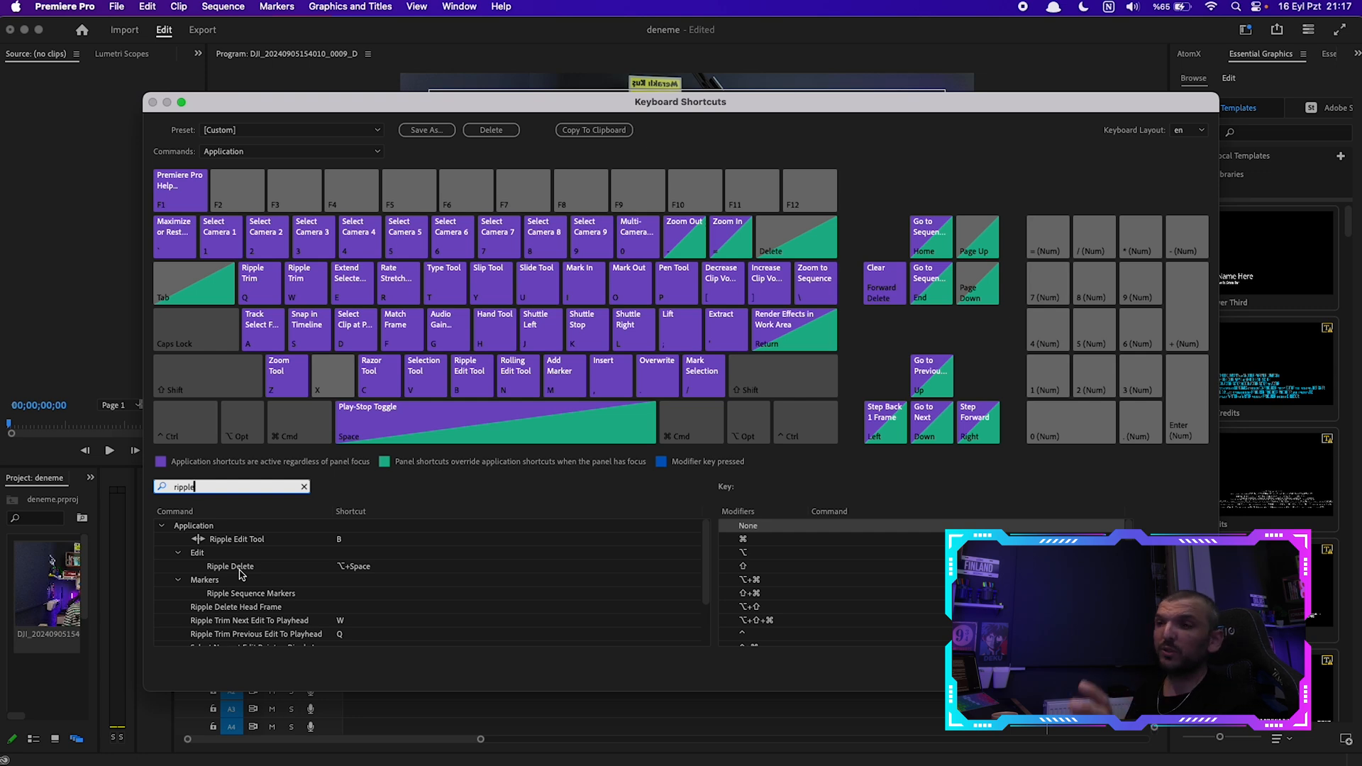
{"action": "left_click", "coordinate": [351, 571]}
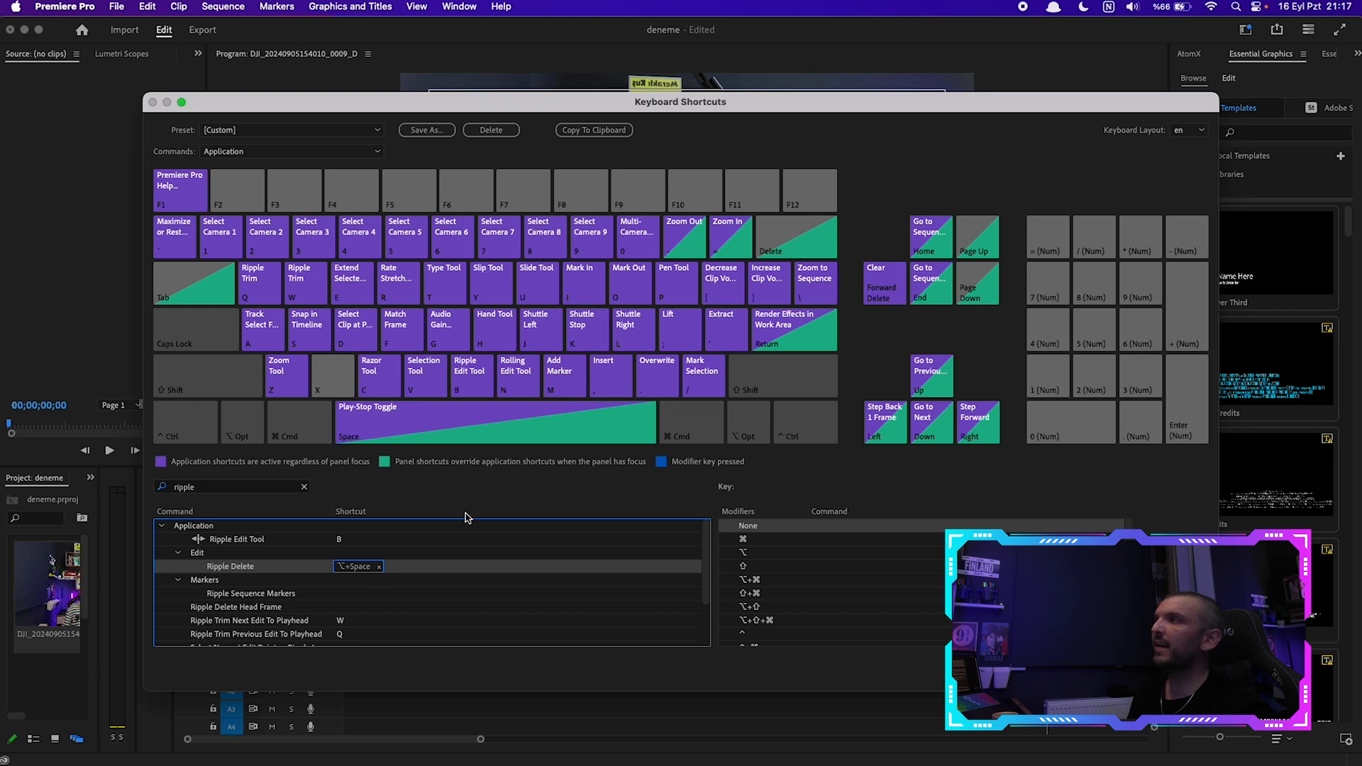
{"action": "left_click", "coordinate": [152, 102]}
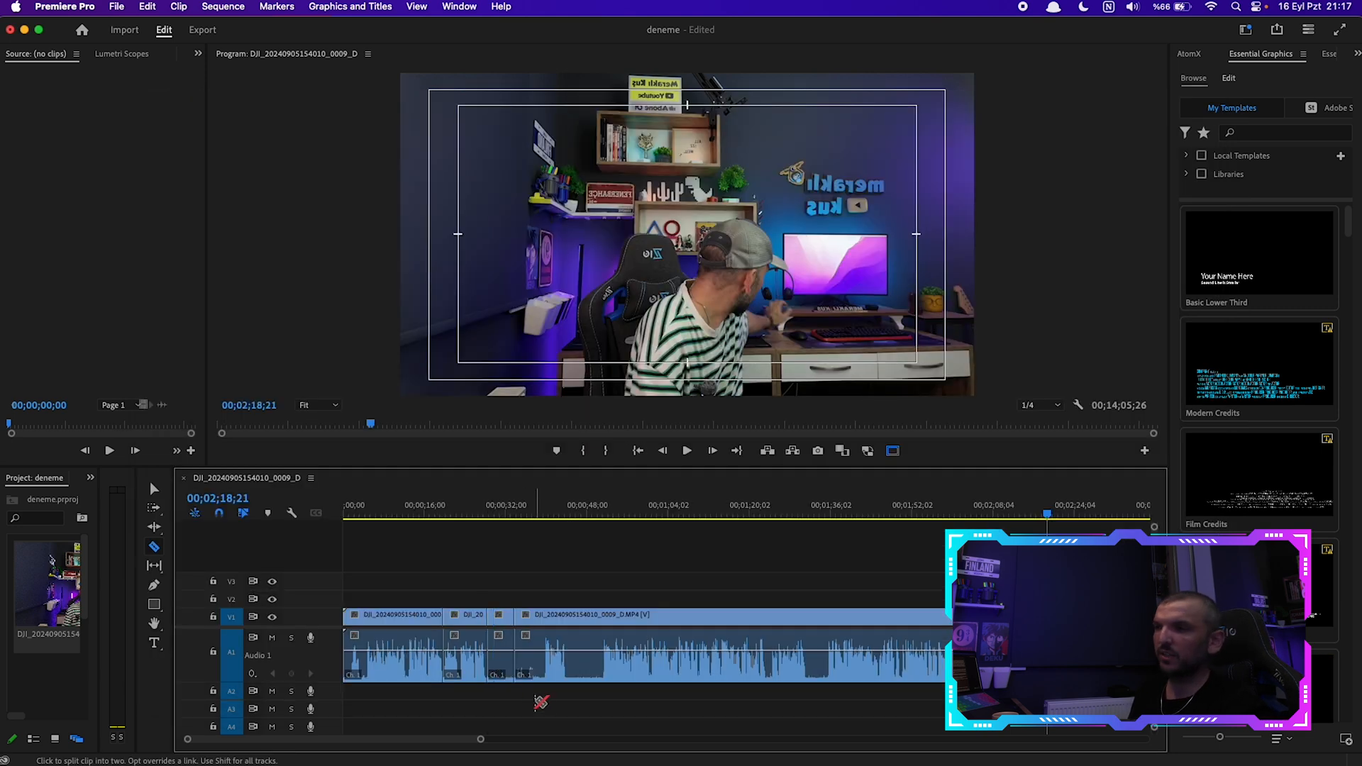
Razor the first source clip's footage at about 39, 44 and 51 seconds and around the pause from about 1:32 to 1:35
{"action": "left_click", "coordinate": [567, 673]}
{"action": "left_click", "coordinate": [603, 673]}
{"action": "left_click", "coordinate": [543, 675]}
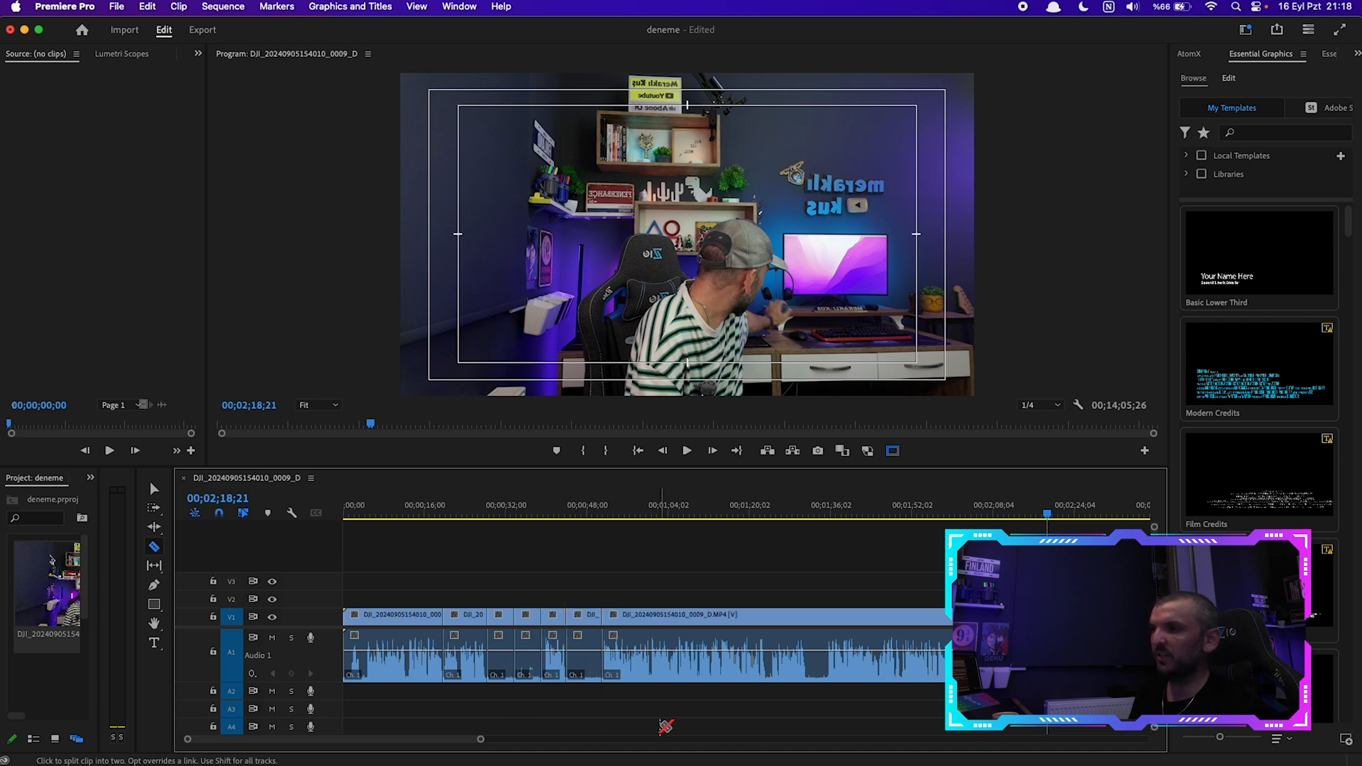
{"action": "left_click", "coordinate": [809, 671]}
{"action": "left_click", "coordinate": [827, 672]}
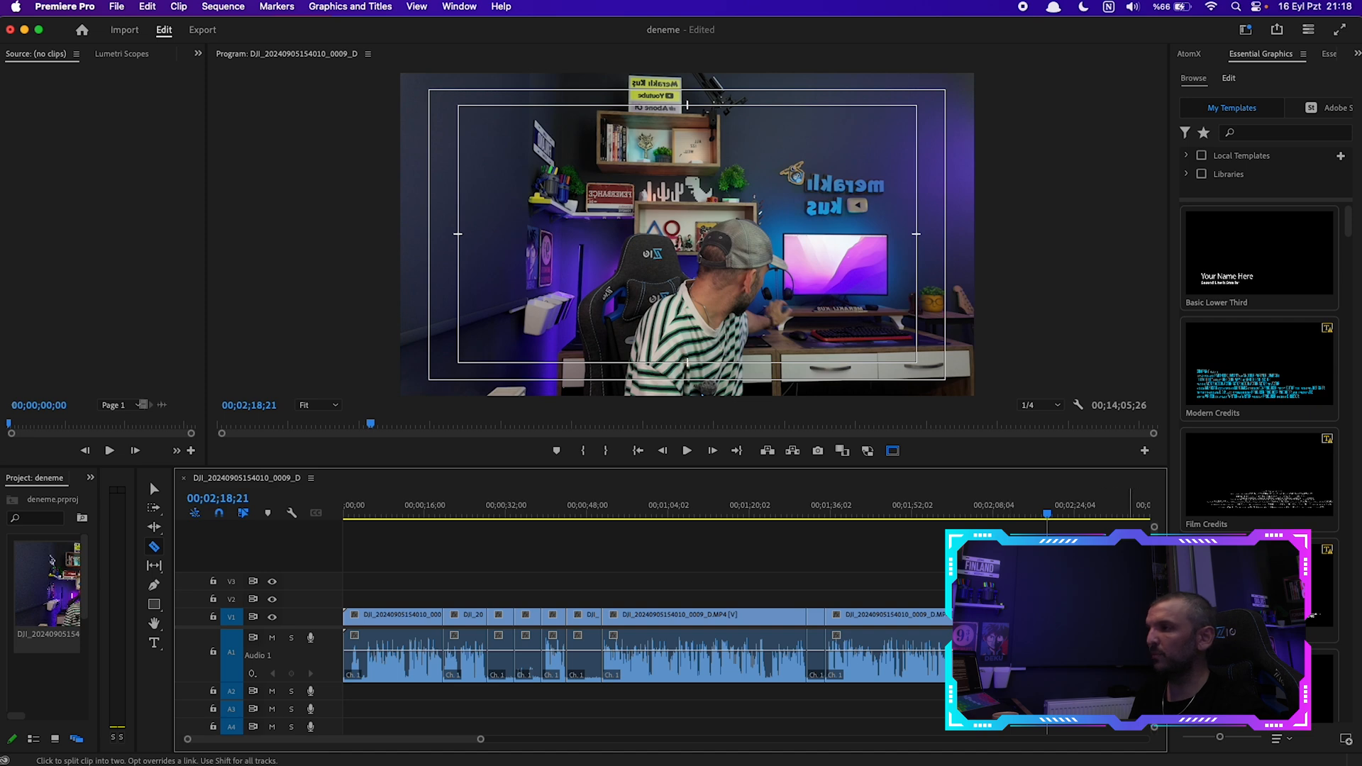
Ripple delete the unwanted short and silent segments from 00;00;28;11 through the one starting at 00;01;49;13
{"action": "key", "text": "v"}
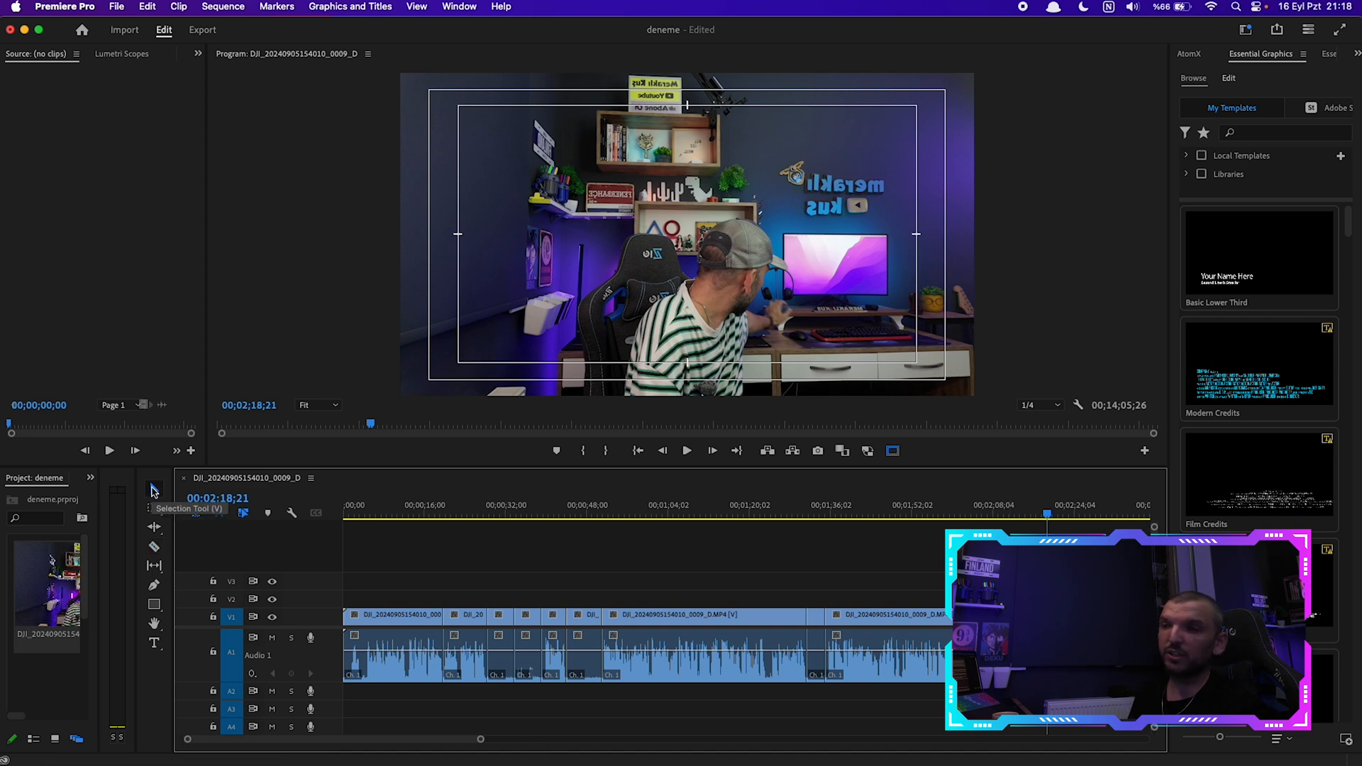
{"action": "left_click", "coordinate": [500, 676]}
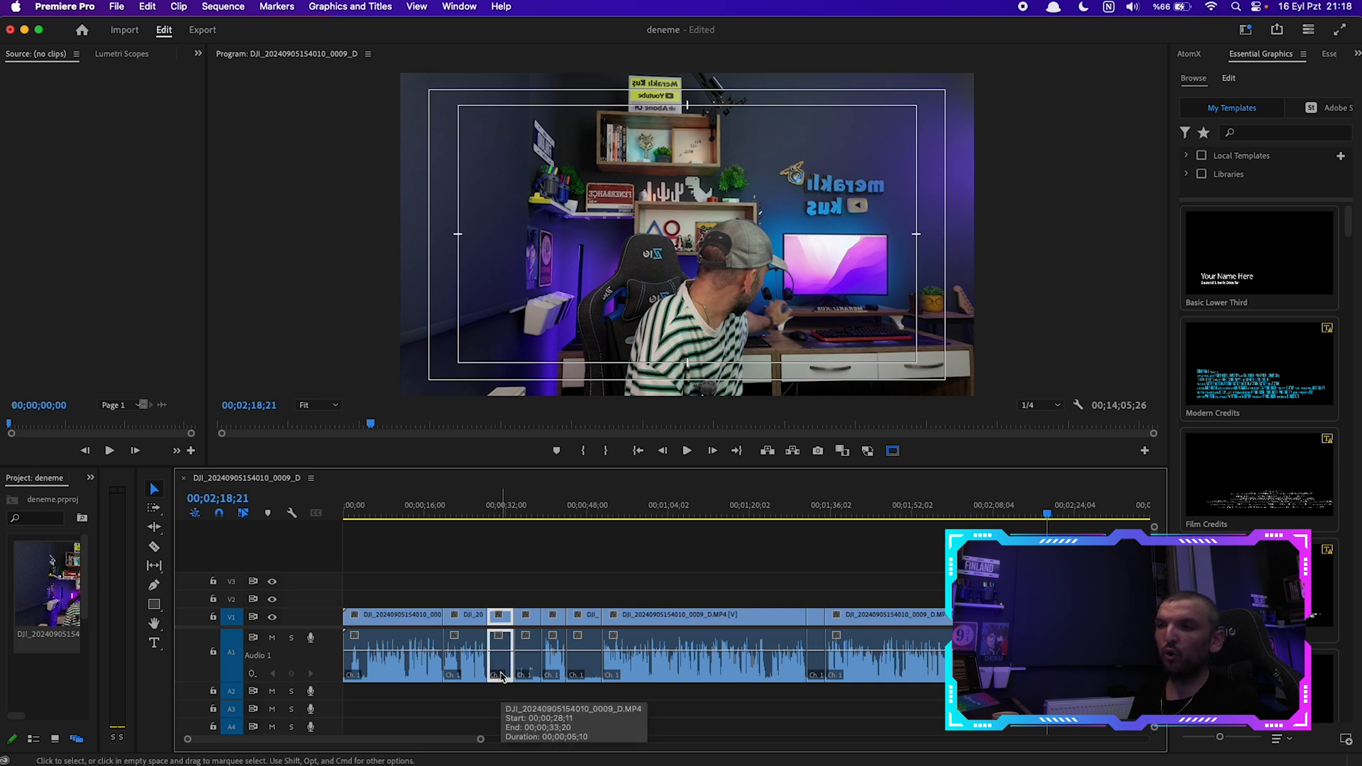
{"action": "key", "text": "shift+Delete"}
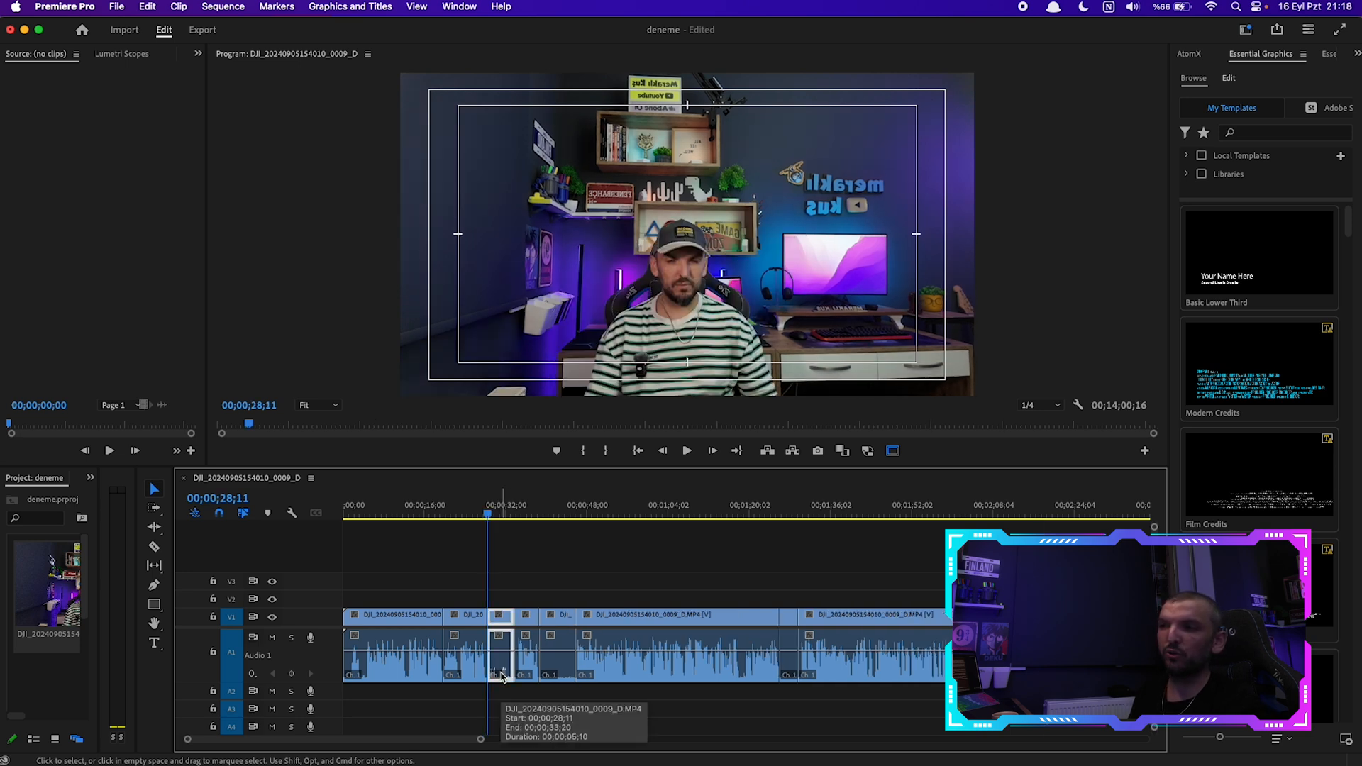
{"action": "key", "text": "shift+Delete"}
{"action": "left_click", "coordinate": [532, 677]}
{"action": "key", "text": "shift+Delete"}
{"action": "left_click", "coordinate": [727, 674]}
{"action": "key", "text": "shift+Delete"}
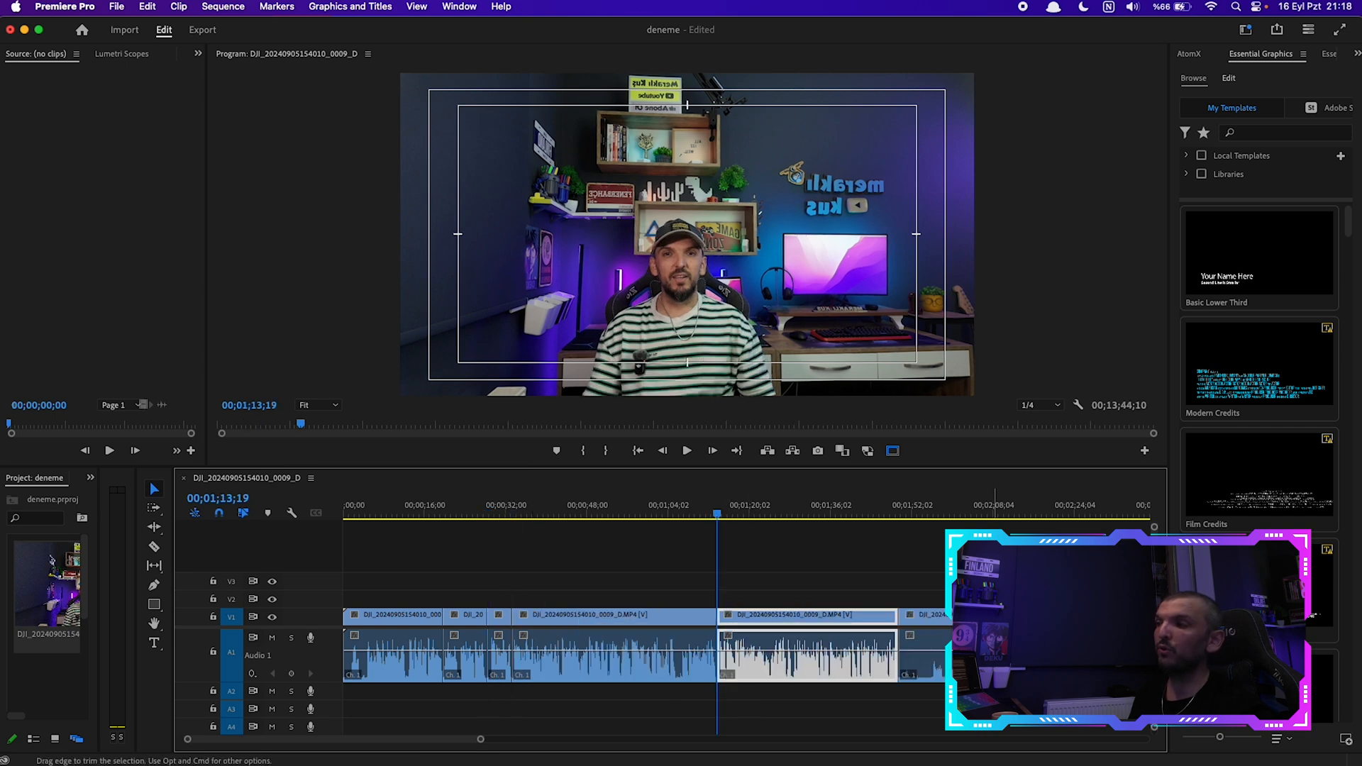
{"action": "left_click", "coordinate": [922, 660]}
{"action": "key", "text": "shift+Delete"}
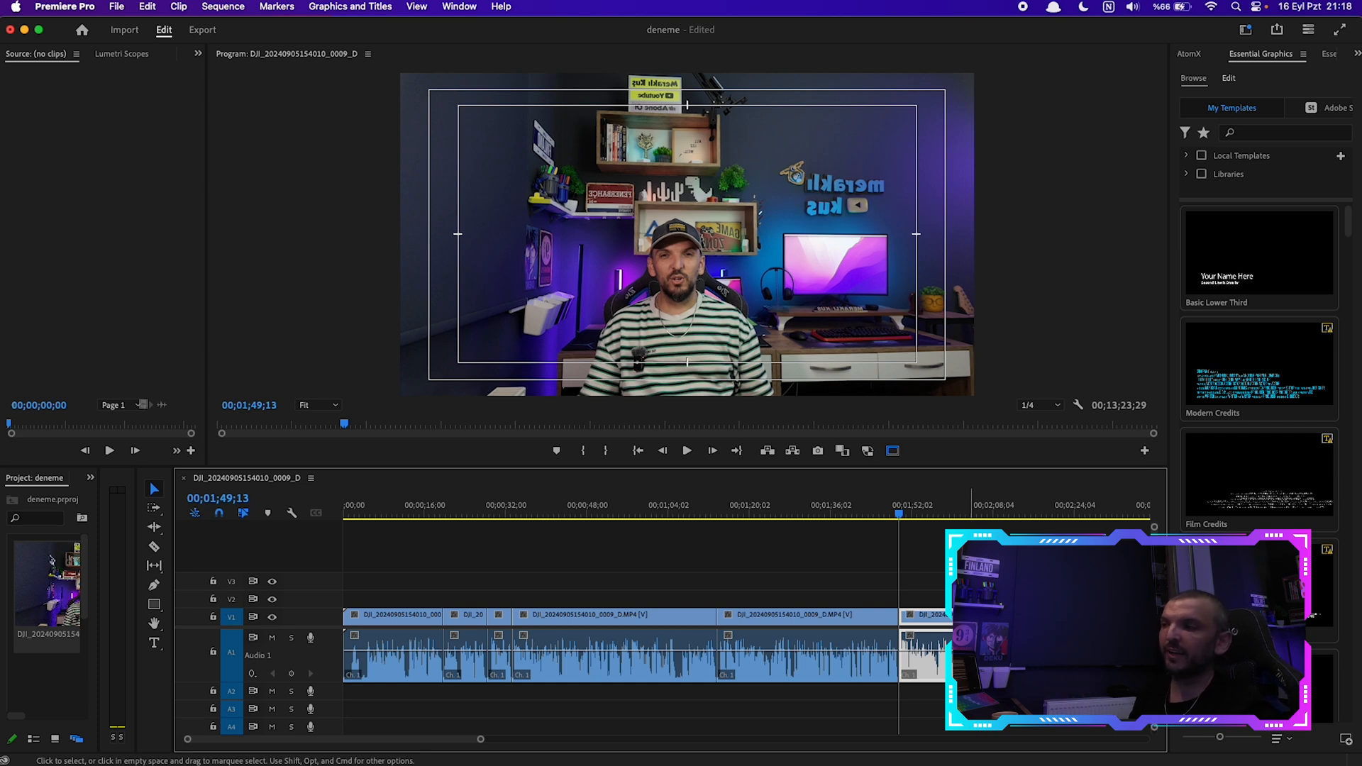
Razor the clip starting at 00;01;49;13 at about 2:04, 2:10, 2:29, 2:32 and 3:02, around its silent parts
{"action": "scroll", "coordinate": [844, 660], "scroll_direction": "right", "scroll_amount": 5}
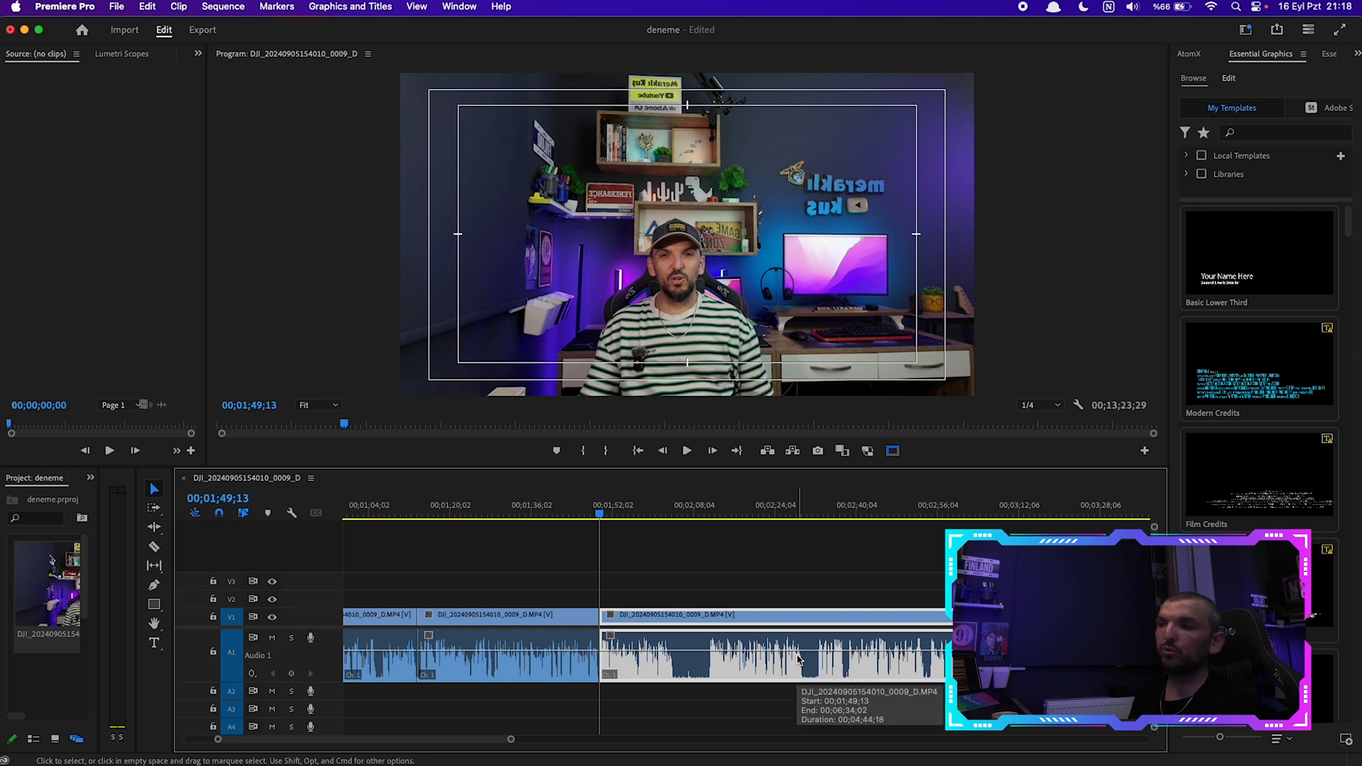
{"action": "key", "text": "c"}
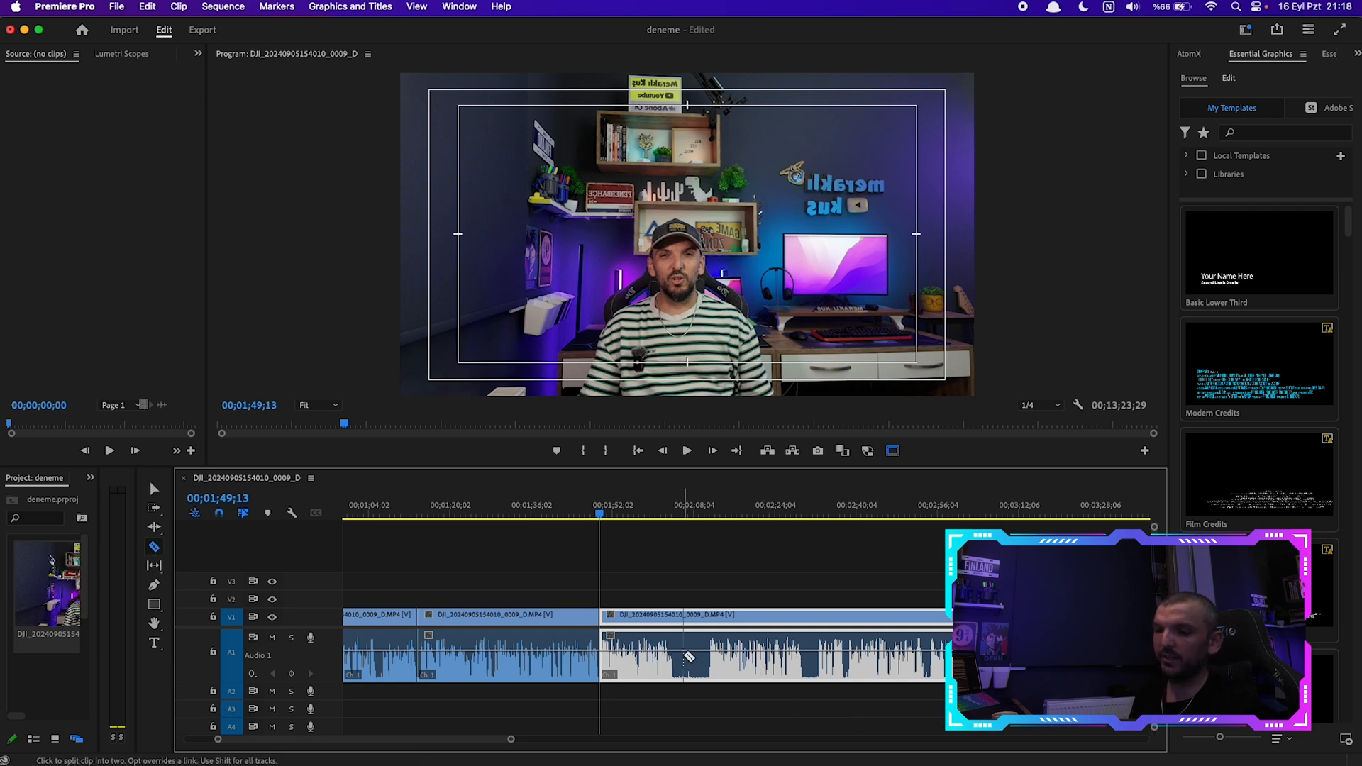
{"action": "scroll", "coordinate": [667, 657], "scroll_direction": "right", "scroll_amount": 2}
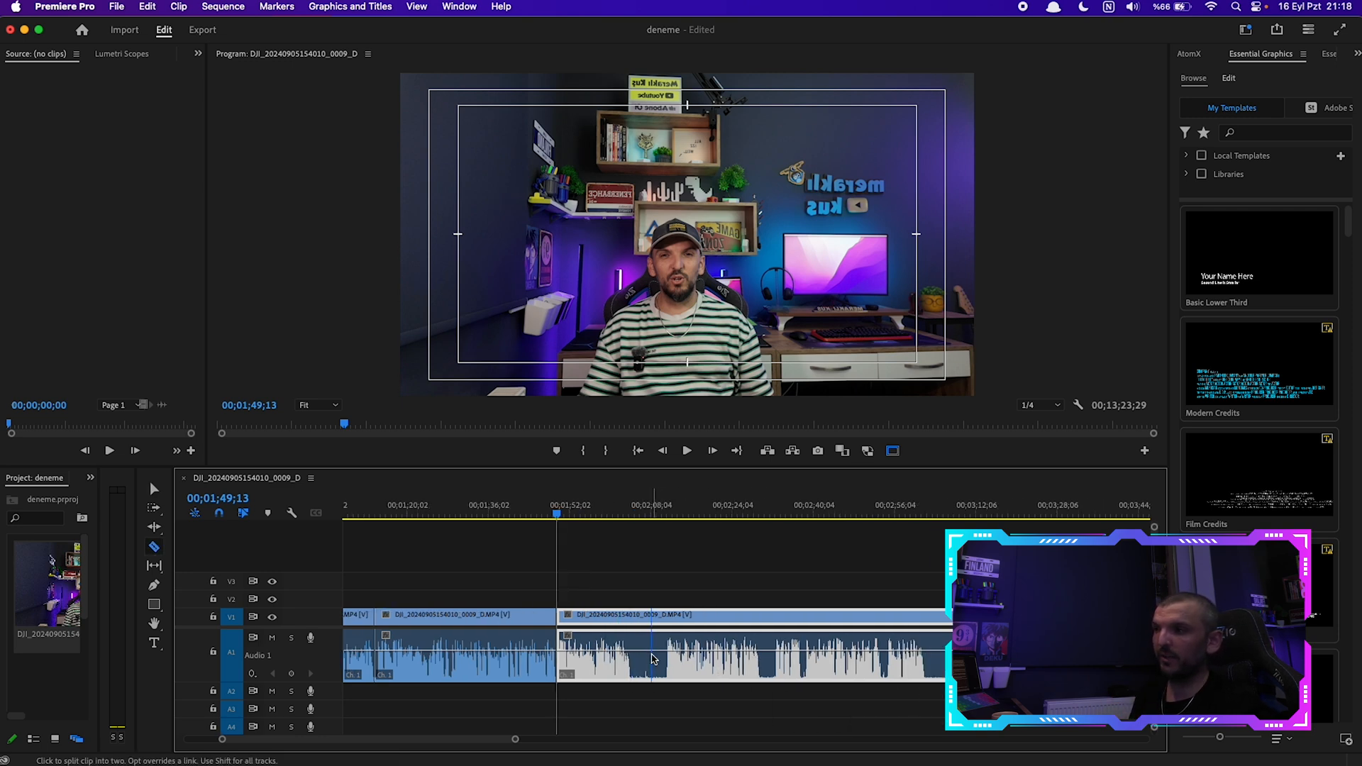
{"action": "left_click", "coordinate": [629, 659]}
{"action": "left_click", "coordinate": [663, 665]}
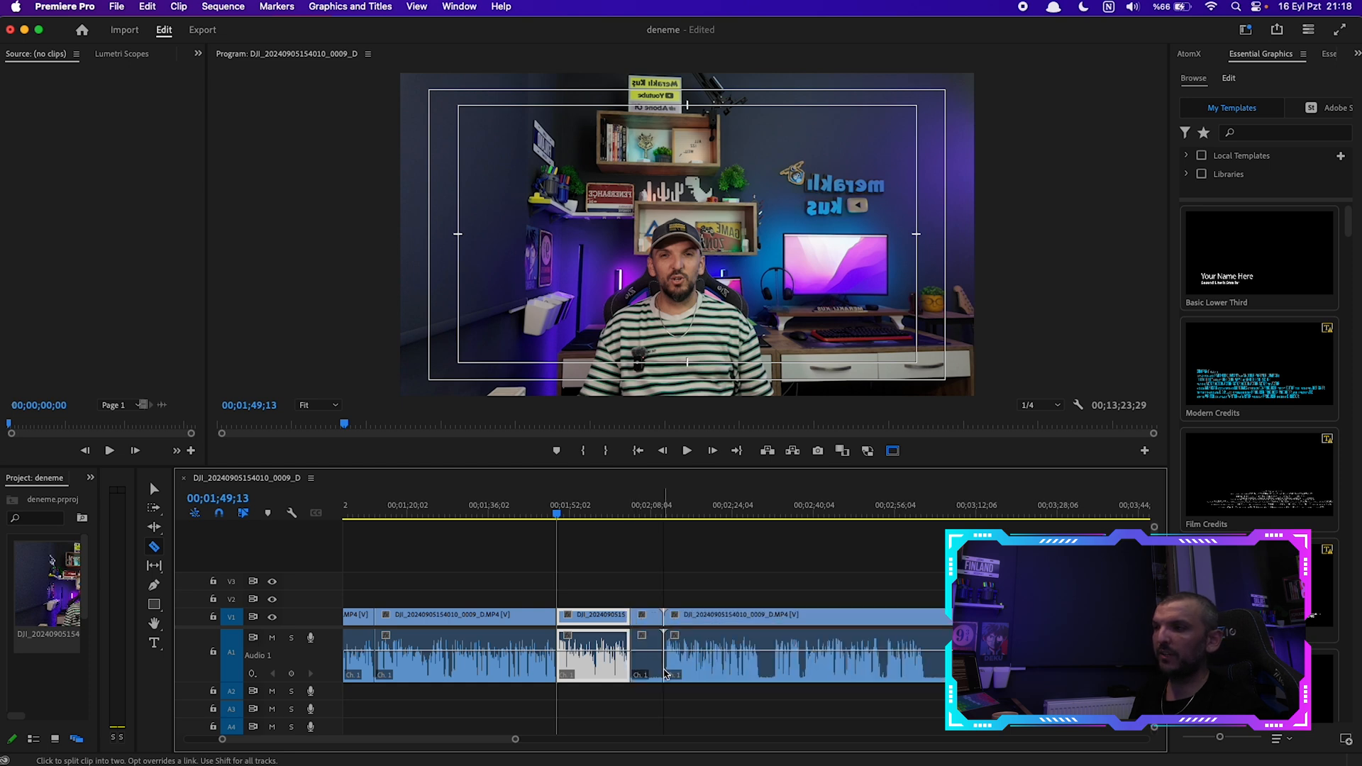
{"action": "left_click", "coordinate": [759, 671]}
{"action": "left_click", "coordinate": [772, 673]}
{"action": "left_click", "coordinate": [924, 678]}
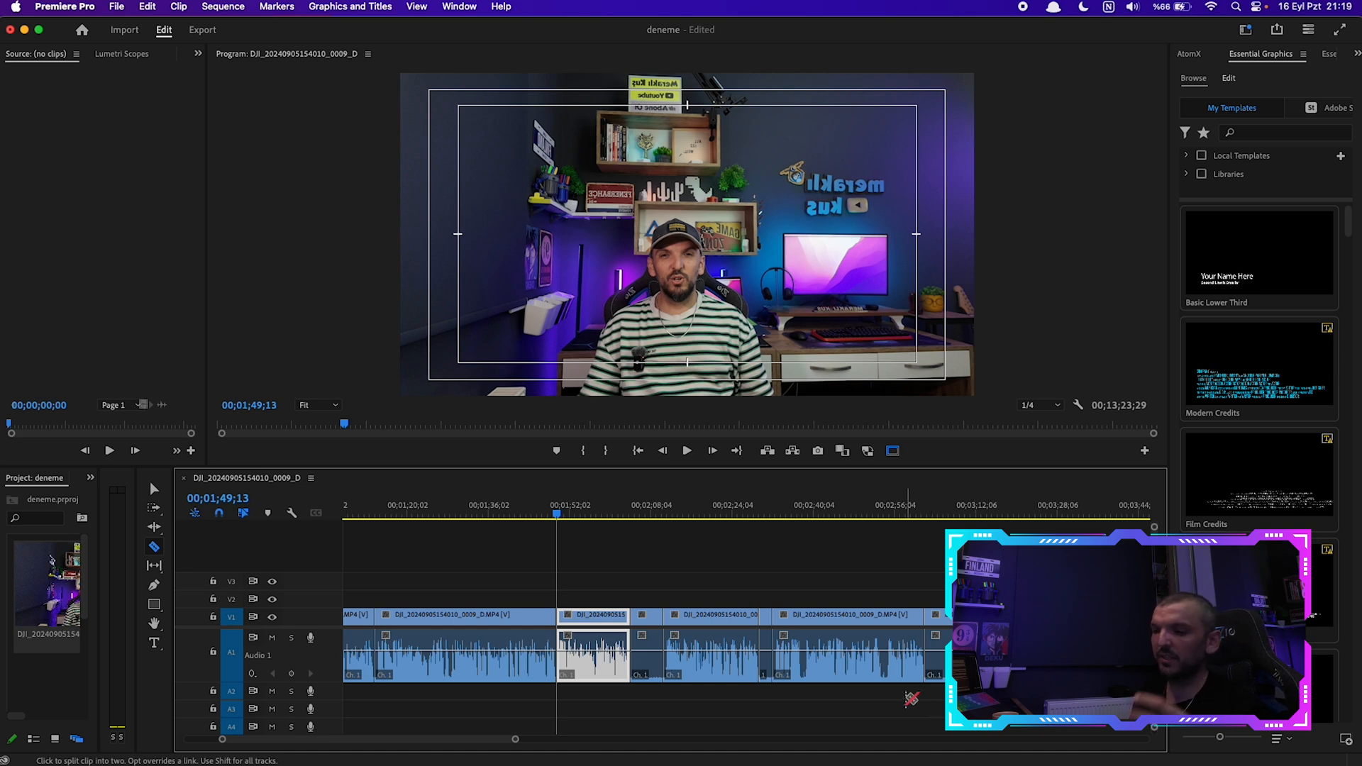
Ripple delete the silent segments cut out between about 00;02;04 and 00;03;03
{"action": "key", "text": "v"}
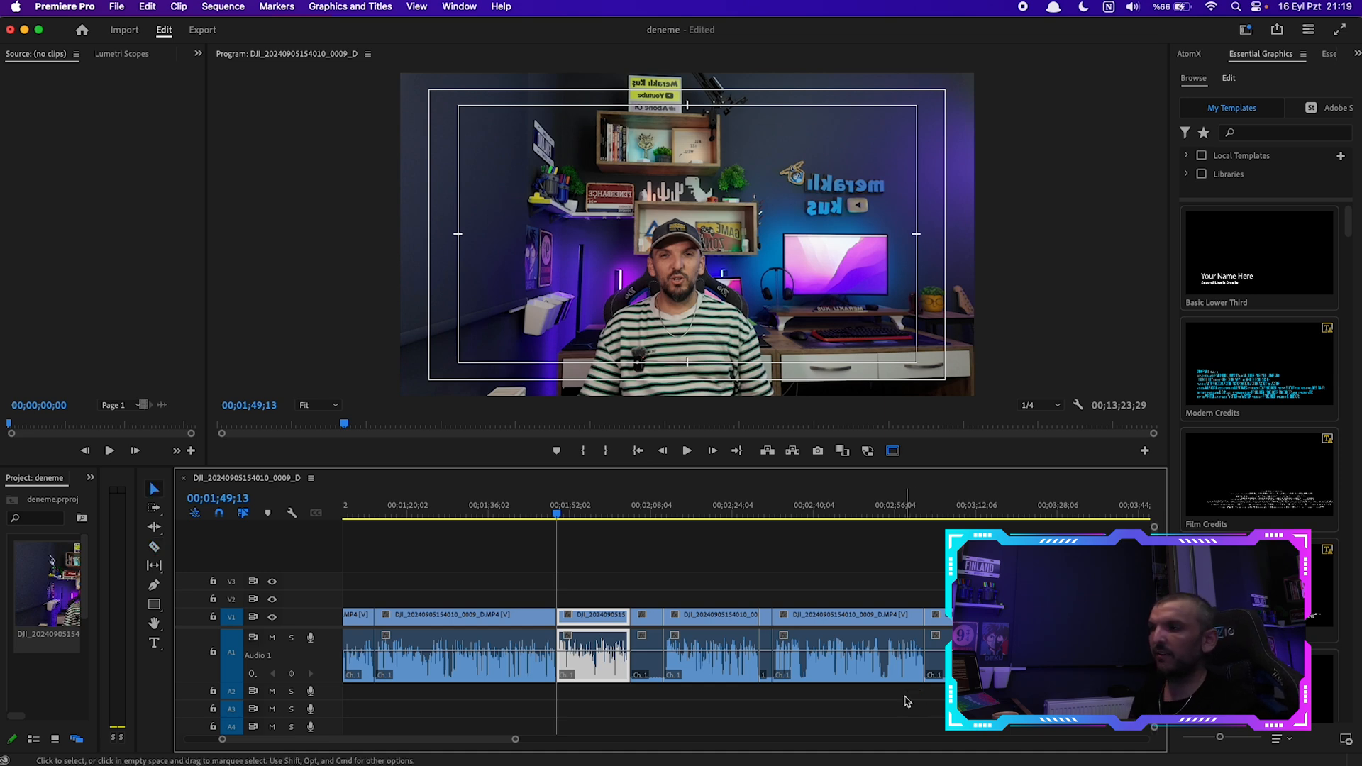
{"action": "left_click", "coordinate": [650, 670]}
{"action": "key", "text": "Down"}
{"action": "left_click_drag", "start_coordinate": [651, 670], "coordinate": [922, 656]}
{"action": "key", "text": "Down"}
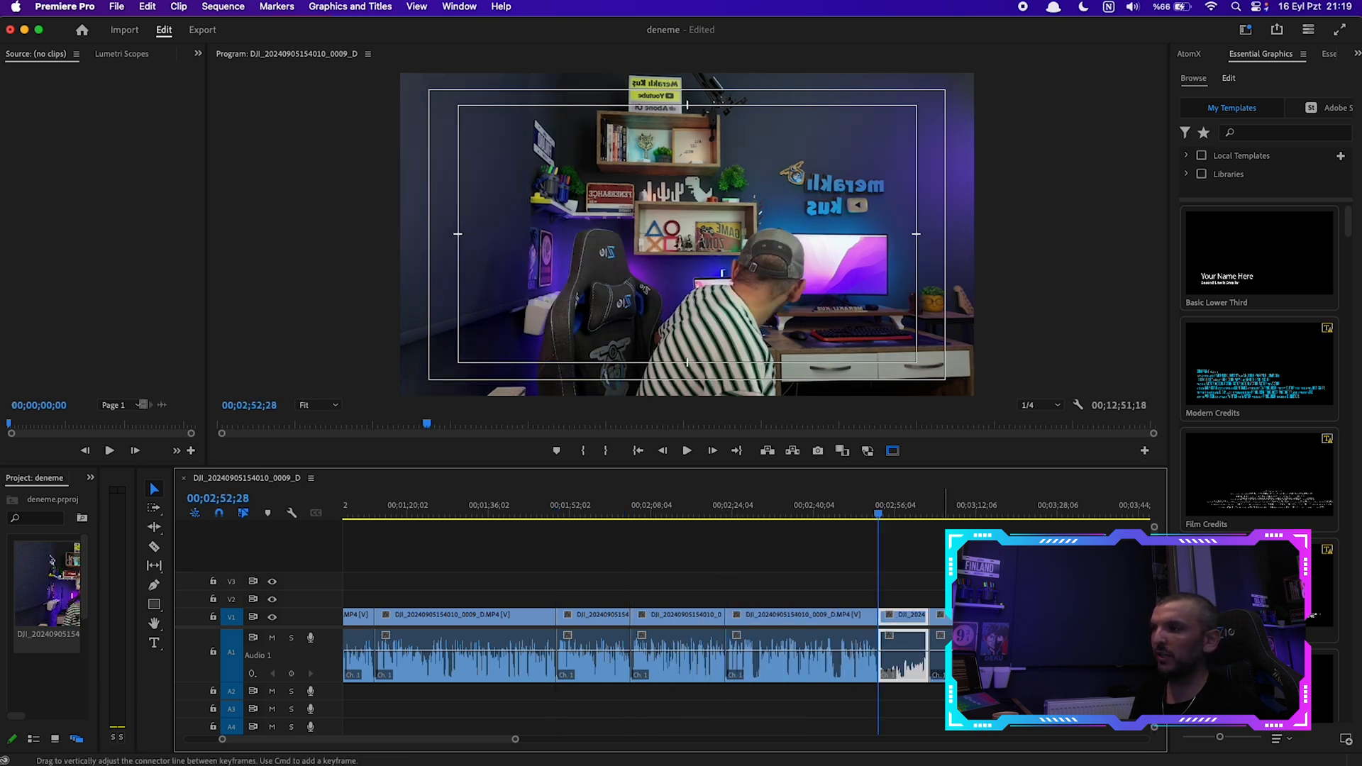
{"action": "key", "text": "Down"}
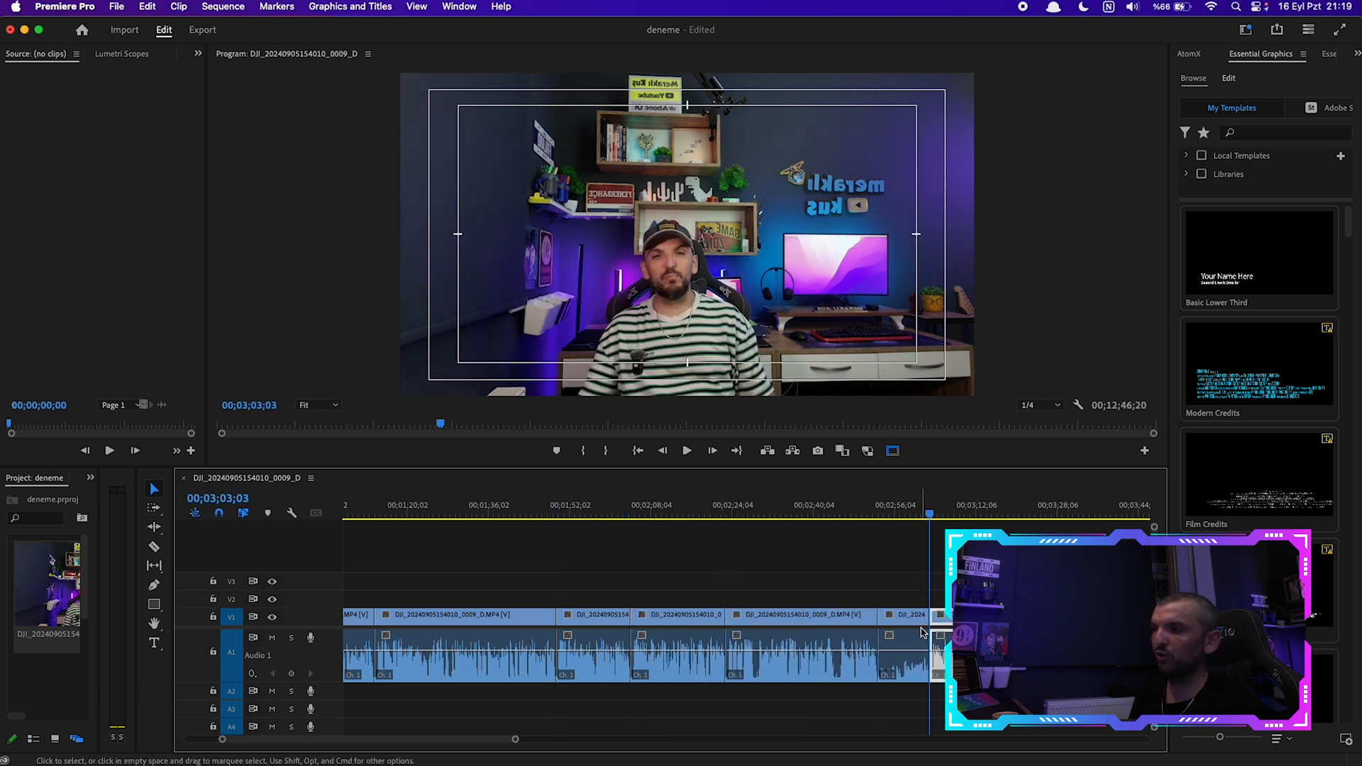
{"action": "key", "text": "minus"}
{"action": "scroll", "coordinate": [917, 636], "scroll_direction": "right", "scroll_amount": 5}
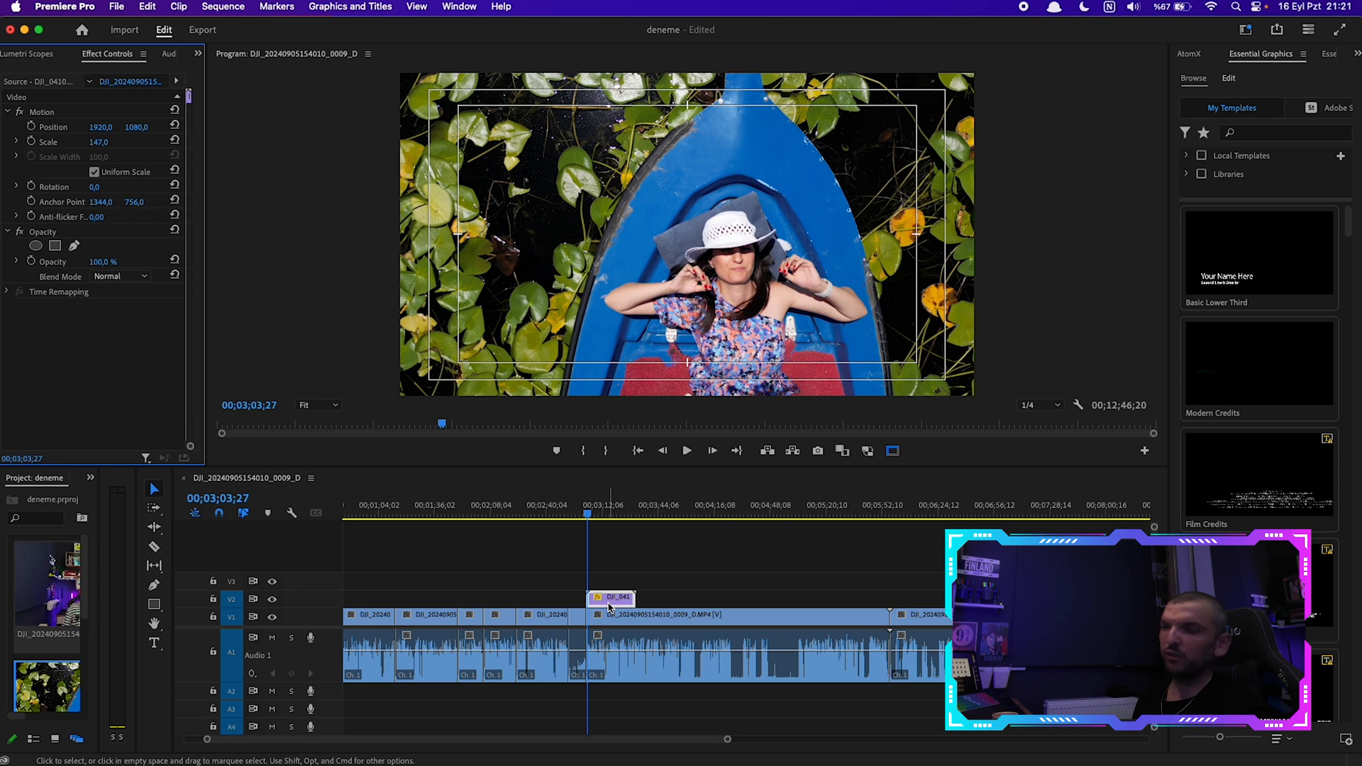
Place the playhead at 00;03;12;01 and razor the talking-head clip on V1 at about 00;04;26;21
{"action": "left_click", "coordinate": [590, 514]}
{"action": "mouse_move", "coordinate": [592, 518]}
{"action": "left_mouse_down"}
{"action": "mouse_move", "coordinate": [623, 518]}
{"action": "mouse_move", "coordinate": [609, 518]}
{"action": "left_mouse_up"}
{"action": "key", "text": "="}
{"action": "left_click_drag", "start_coordinate": [629, 514], "coordinate": [614, 516]}
{"action": "left_click", "coordinate": [154, 549]}
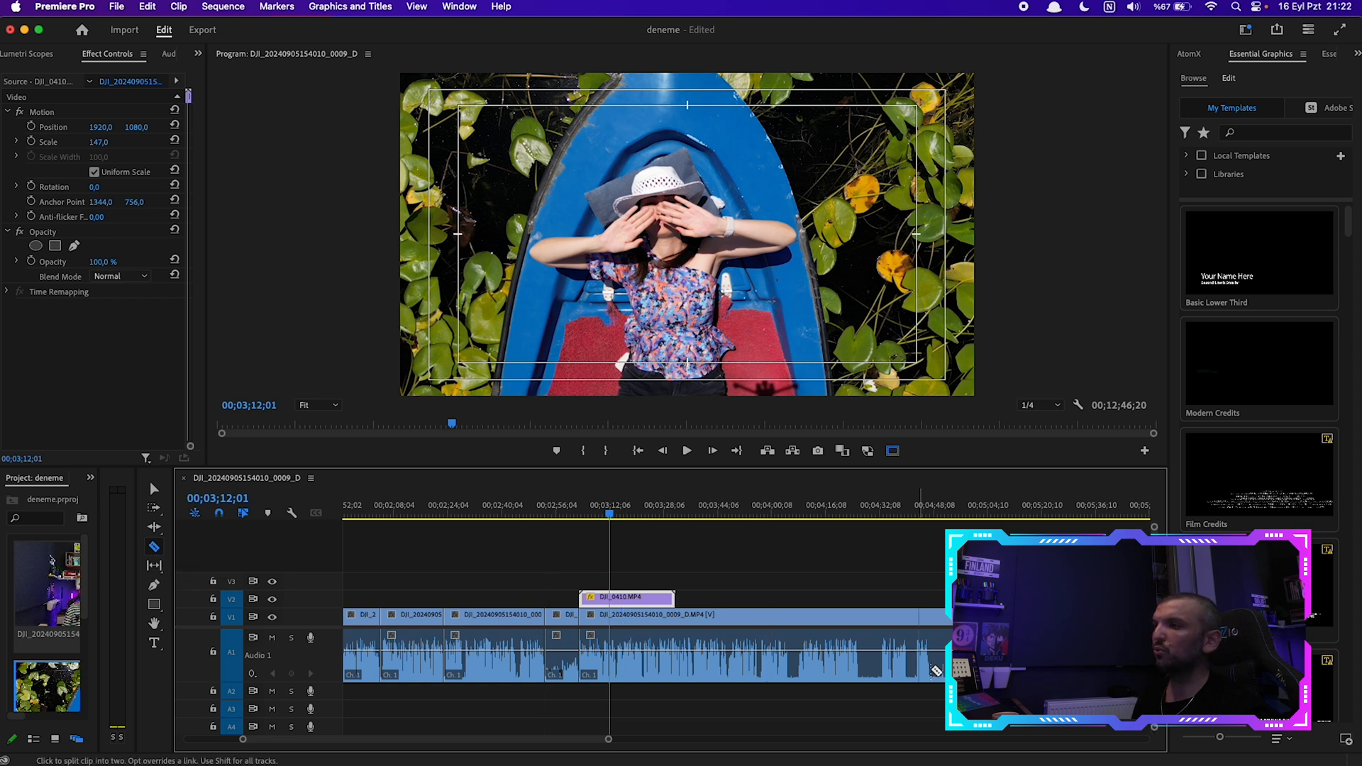
{"action": "left_click", "coordinate": [859, 658]}
Try razoring the V1 clip near 00;03;16 and 00;03;26, undo those cuts, and split all tracks at 00;03;12;01 and about 00;03;18
{"action": "left_click", "coordinate": [624, 663]}
{"action": "left_click", "coordinate": [656, 659]}
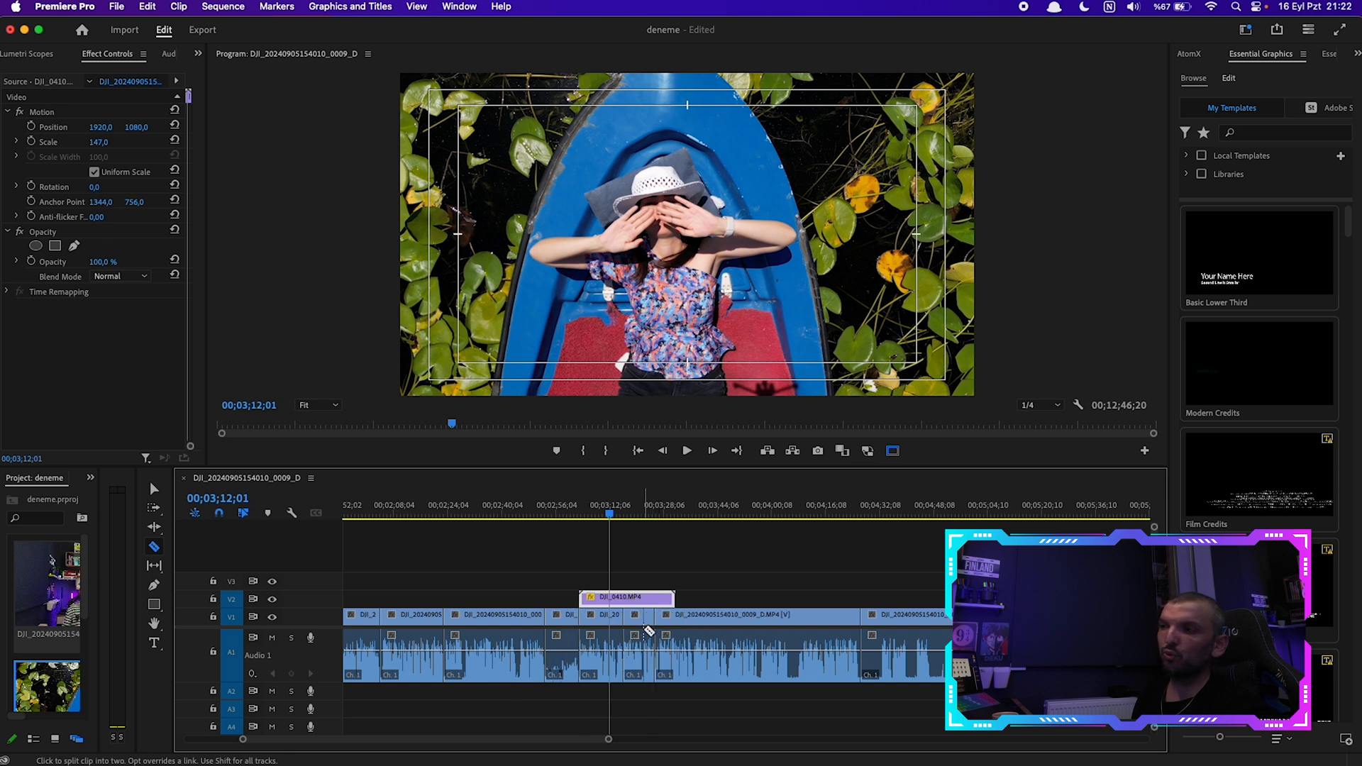
{"action": "key", "text": "super+z"}
{"action": "key", "text": "super+z"}
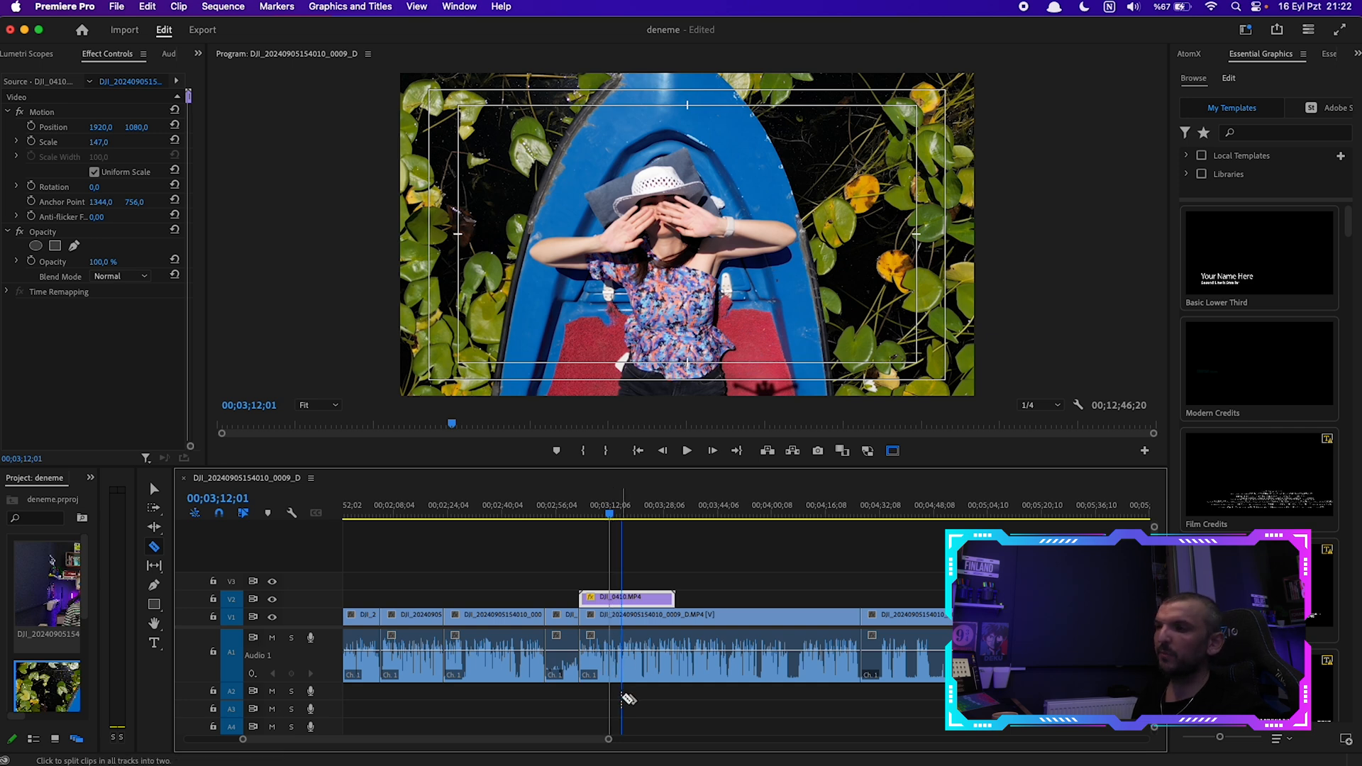
{"action": "left_click", "coordinate": [610, 674], "text": "shift"}
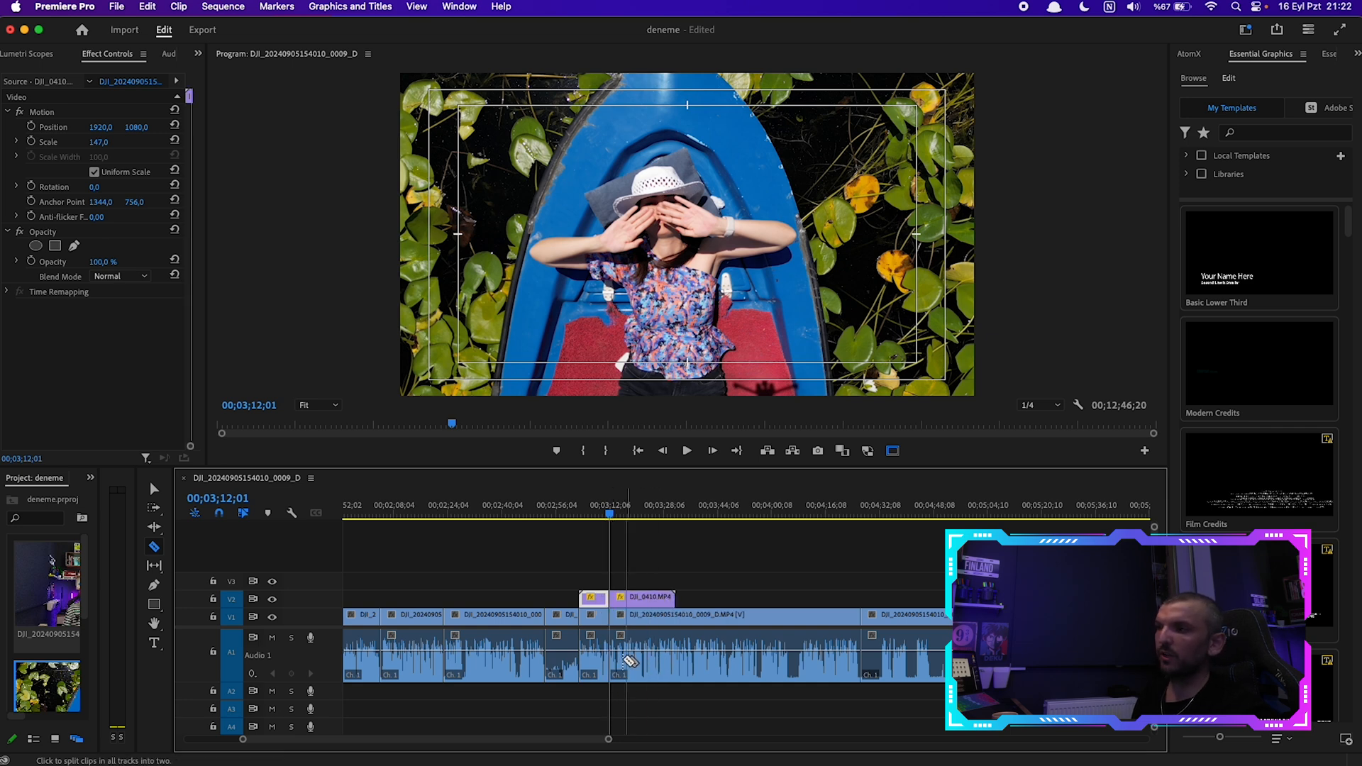
{"action": "left_click", "coordinate": [630, 657], "text": "shift"}
Move the playhead to 00;03;57;01 and step back through the edit points to 00;02;22;27 with the Selection tool active
{"action": "left_click", "coordinate": [700, 519]}
{"action": "left_click_drag", "start_coordinate": [701, 522], "coordinate": [760, 519]}
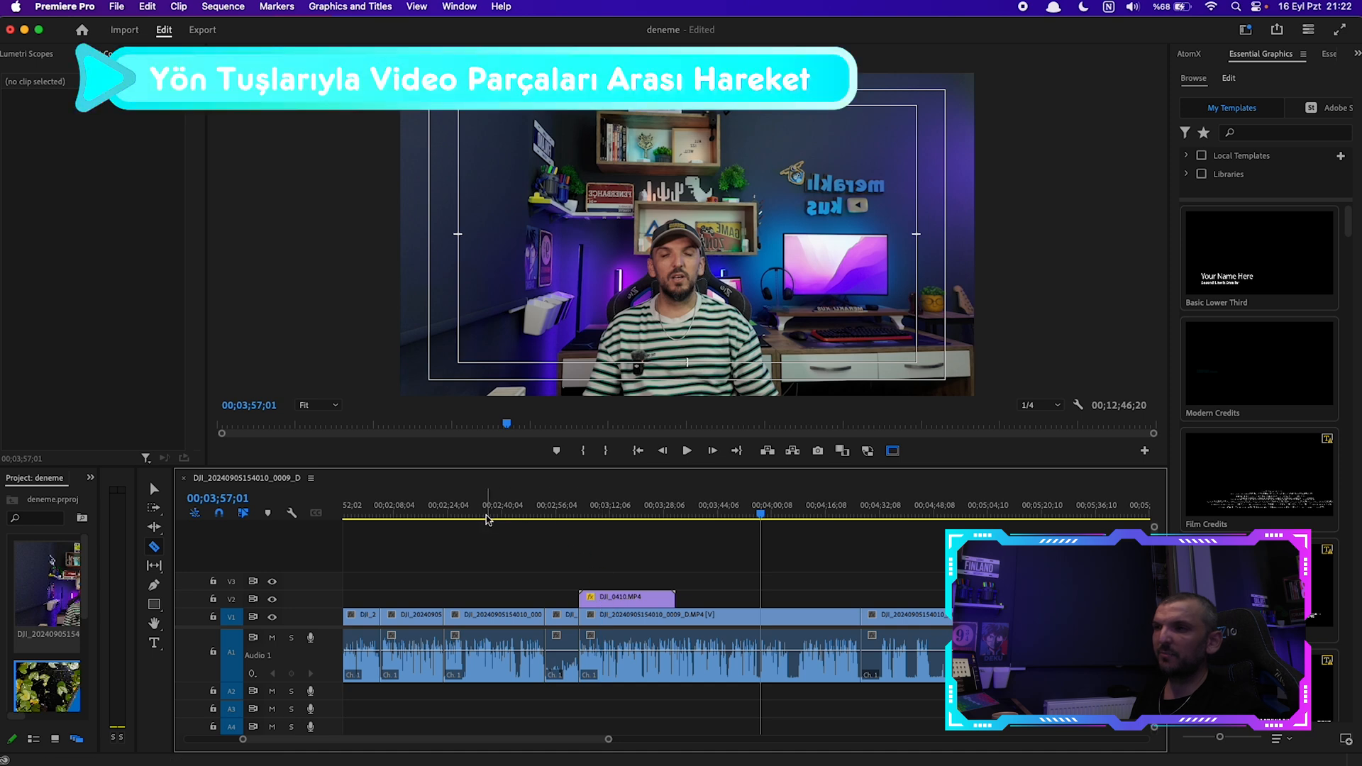
{"action": "key", "text": "v"}
{"action": "key", "text": "Up"}
{"action": "key", "text": "Up"}
{"action": "key", "text": "Up"}
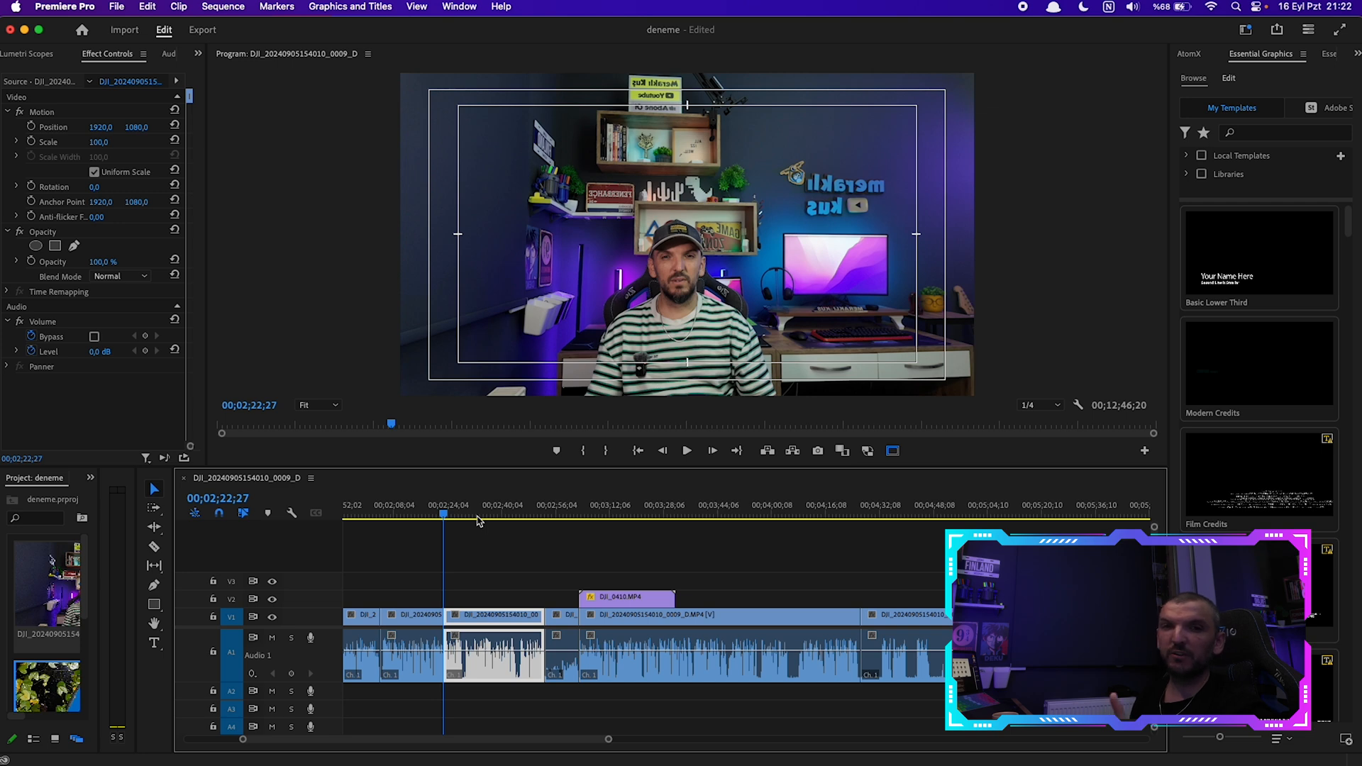
Step the playhead back and forth across the V1 edit points, ending at the cut at 00;04;26;21
{"action": "key", "text": "Down"}
{"action": "key", "text": "Down"}
{"action": "key", "text": "Down"}
{"action": "key", "text": "Up"}
{"action": "key", "text": "Up"}
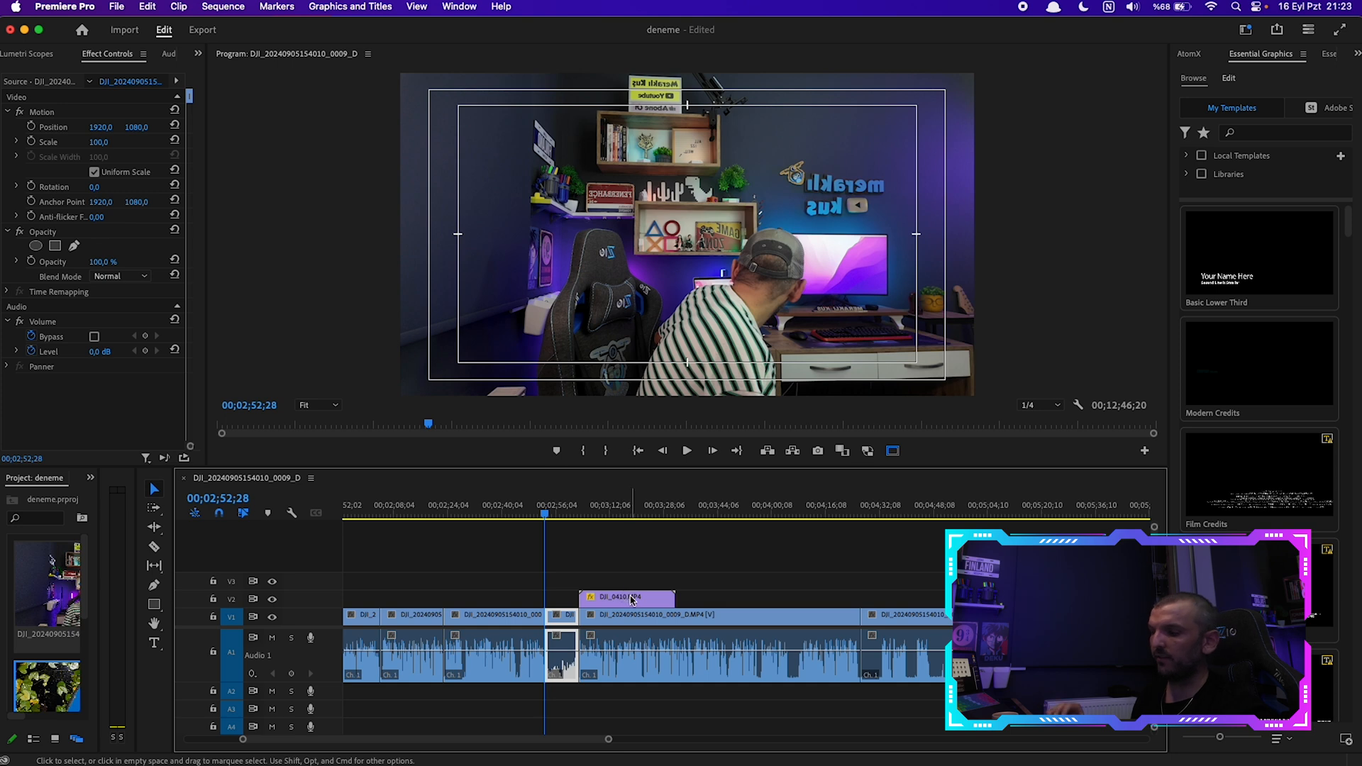
{"action": "key", "text": "Down"}
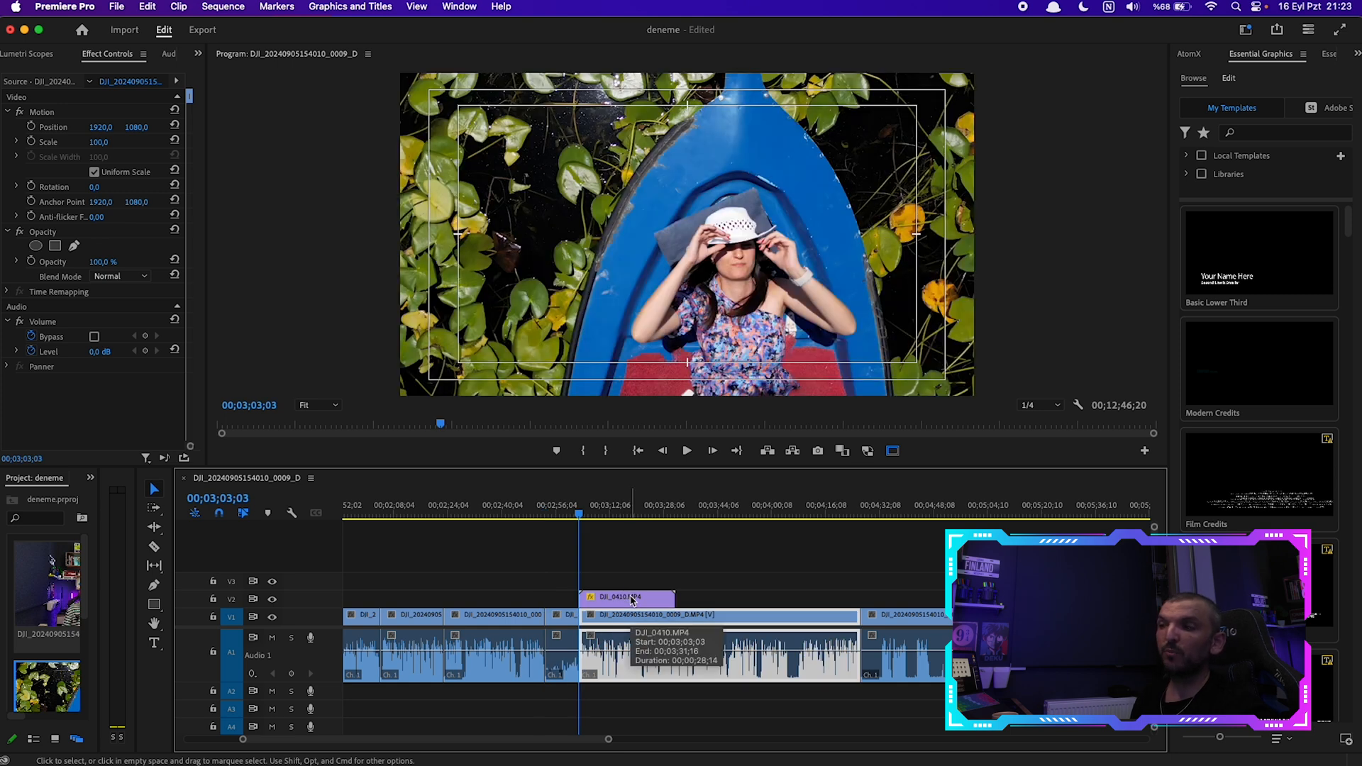
{"action": "key", "text": "Down"}
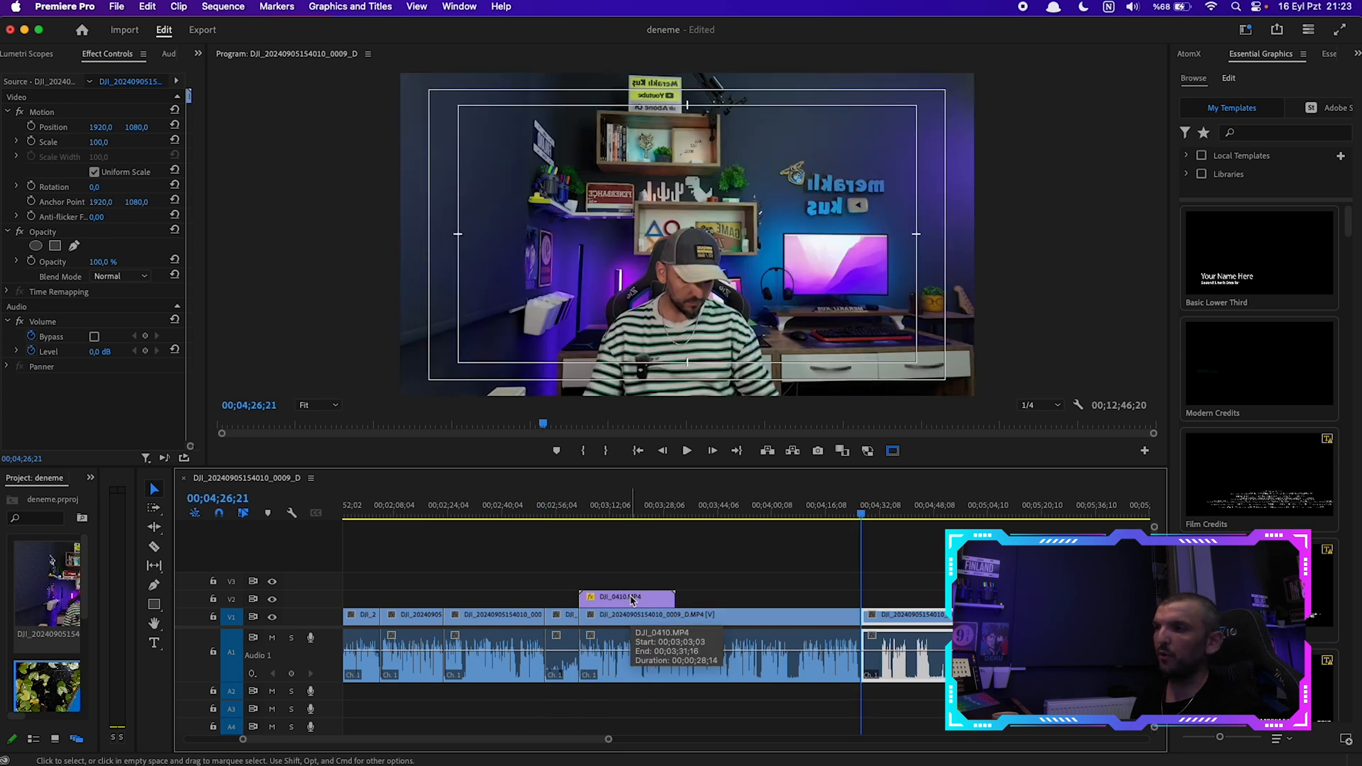
Move DJI_0410.MP4 on V2 to start at 00;03;28;01 and step the playhead back to the V1 cut at 00;03;03;03
{"action": "left_click_drag", "start_coordinate": [632, 600], "coordinate": [716, 600]}
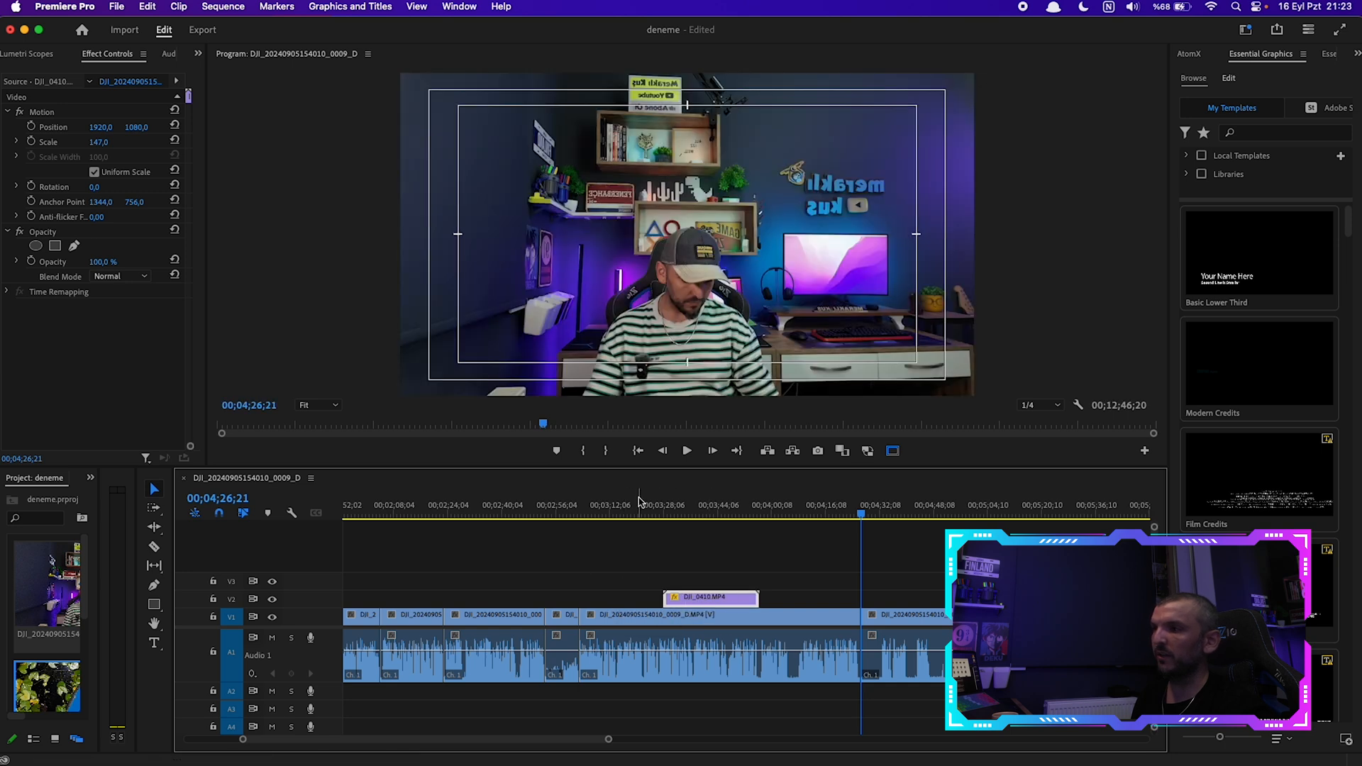
{"action": "key", "text": "Up"}
{"action": "key", "text": "Down"}
{"action": "key", "text": "Up"}
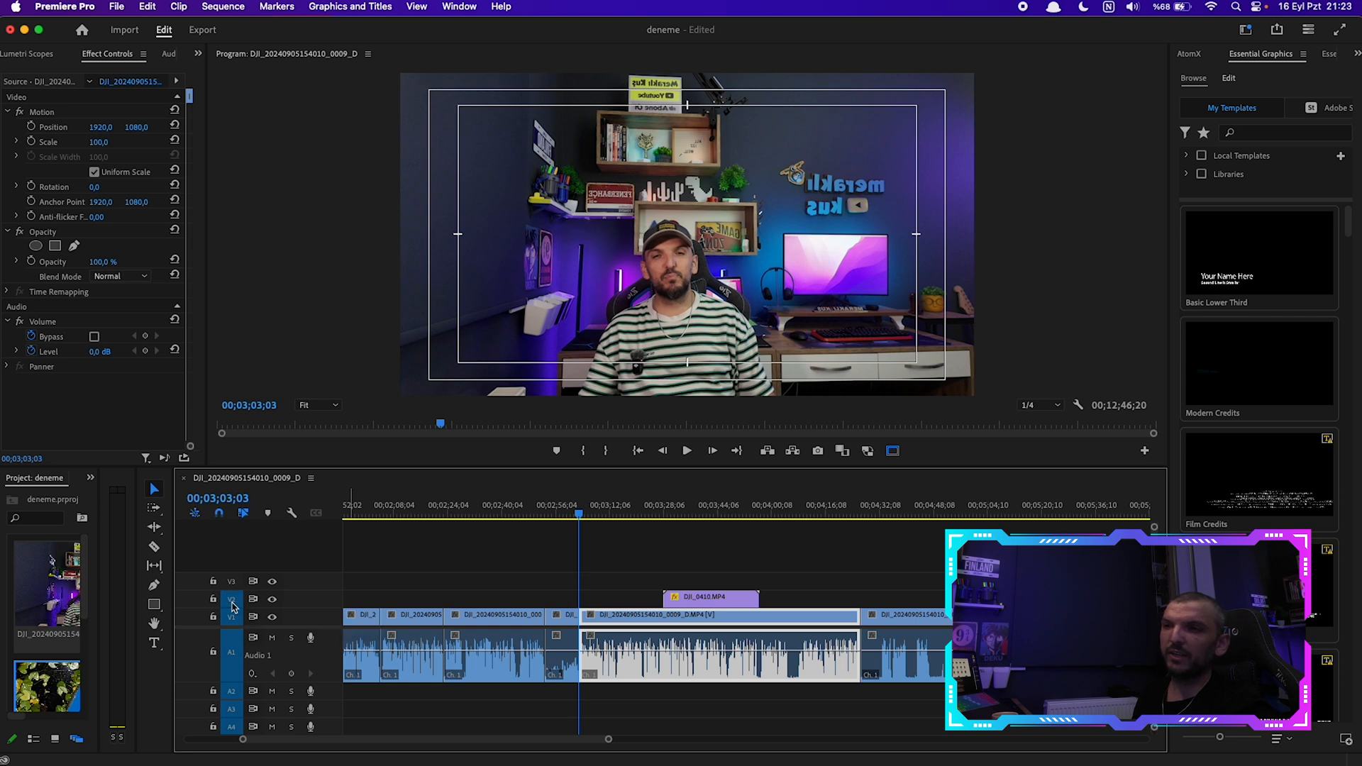
Step the playhead back and forth through the edit points, including the start and end of DJI_0410.MP4 on V2
{"action": "key", "text": "Down"}
{"action": "key", "text": "Up"}
{"action": "key", "text": "Down"}
{"action": "key", "text": "Down"}
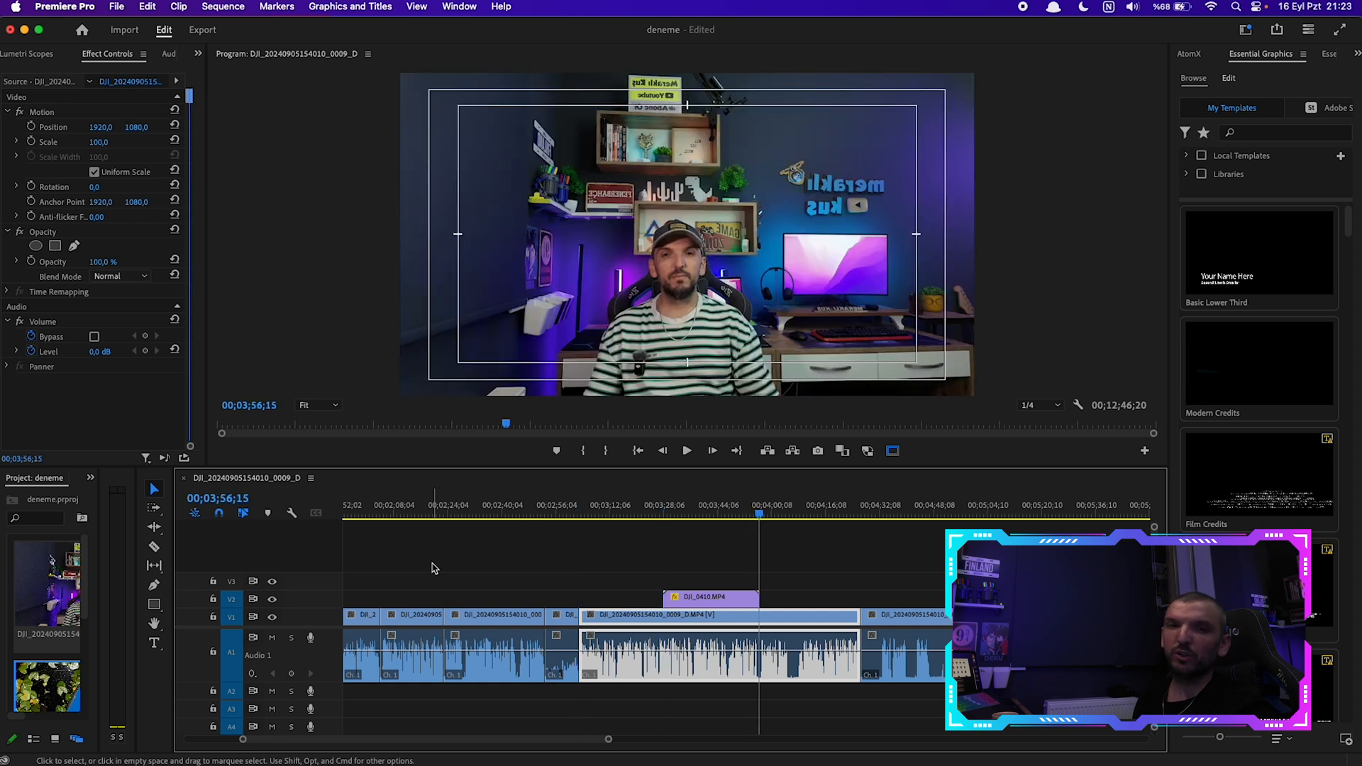
{"action": "key", "text": "Up"}
{"action": "key", "text": "Down"}
{"action": "key", "text": "Up"}
{"action": "key", "text": "Up"}
{"action": "key", "text": "Down"}
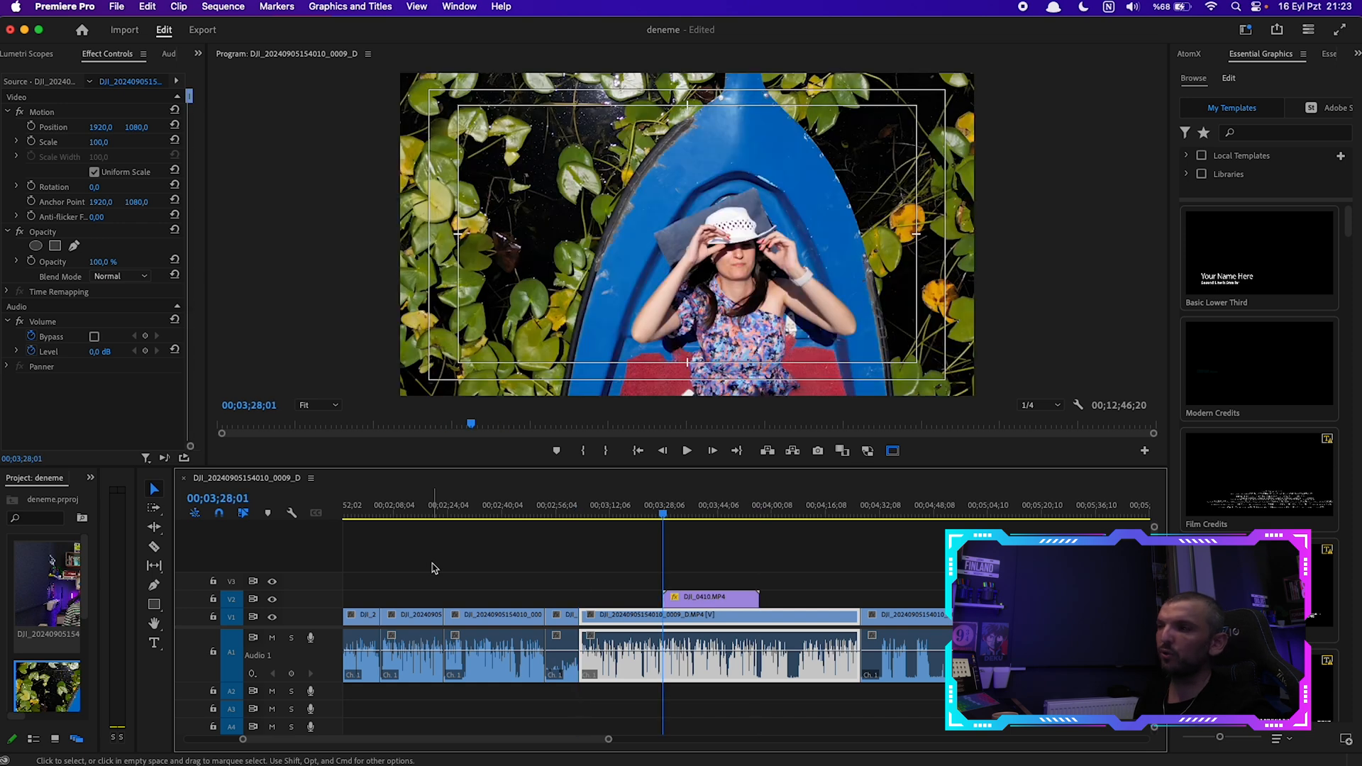
{"action": "key", "text": "Down"}
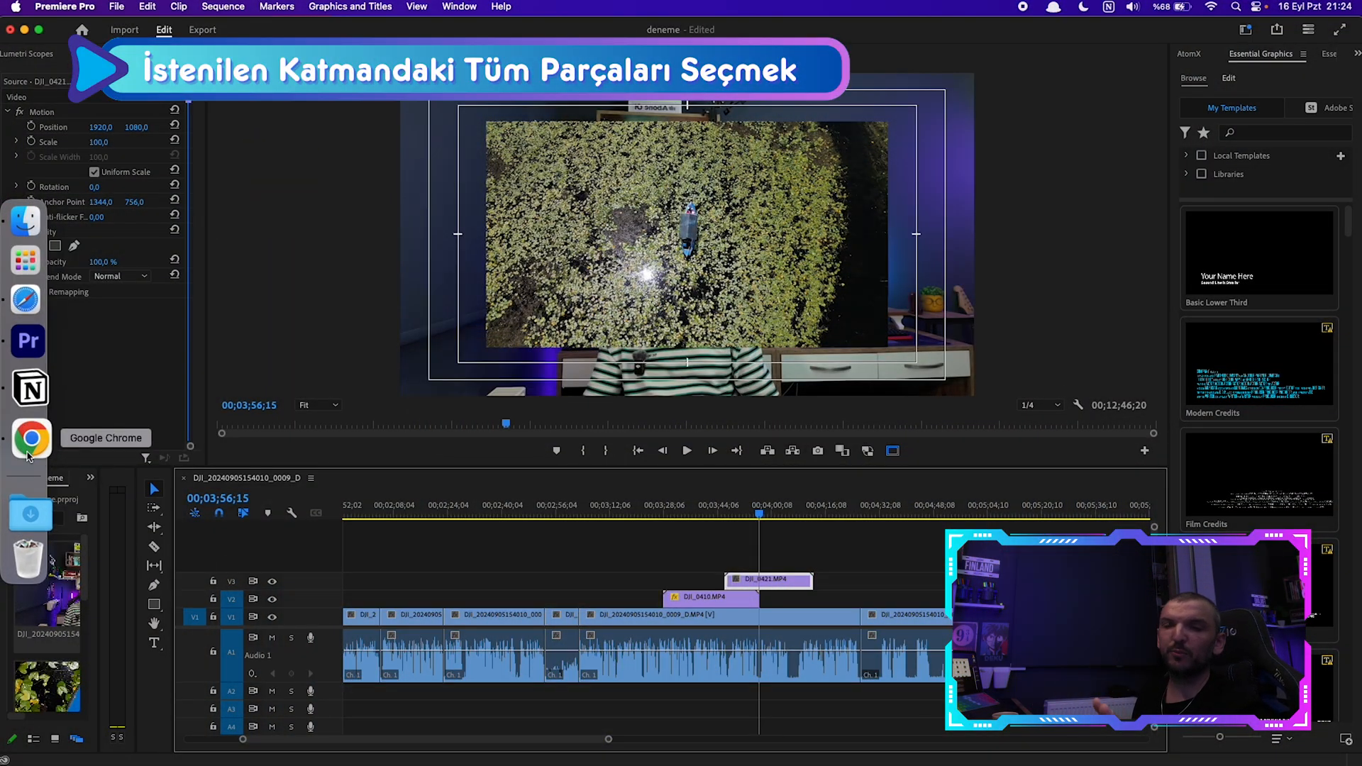
Add the music file from the Downloads folder to the timeline and place it on A2 from about 00;03;11
{"action": "left_click", "coordinate": [28, 511]}
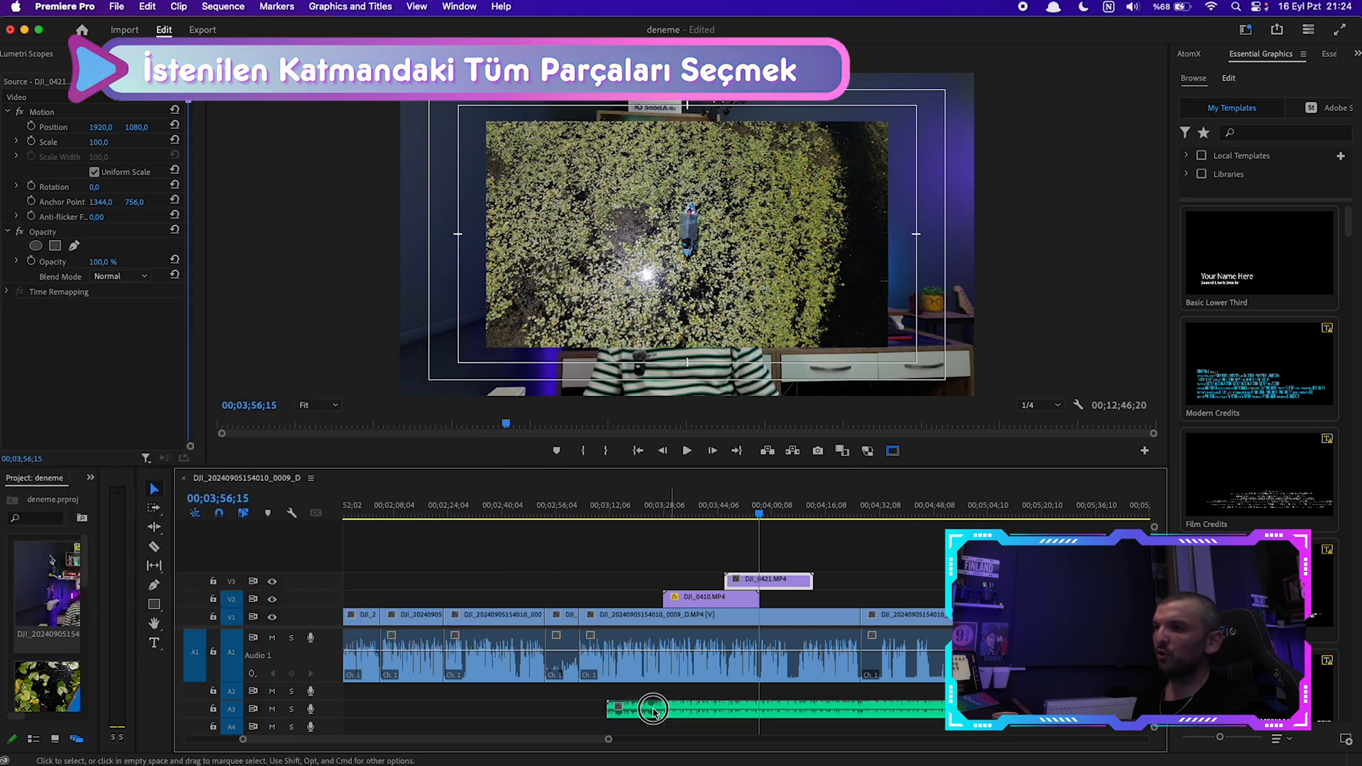
{"action": "left_click", "coordinate": [679, 704]}
{"action": "left_click_drag", "start_coordinate": [679, 702], "coordinate": [674, 690]}
Select in turn the talking-head clip on V1, DJI_0410.MP4 on V2 and DJI_0421.MP4 on V3
{"action": "left_click", "coordinate": [669, 650]}
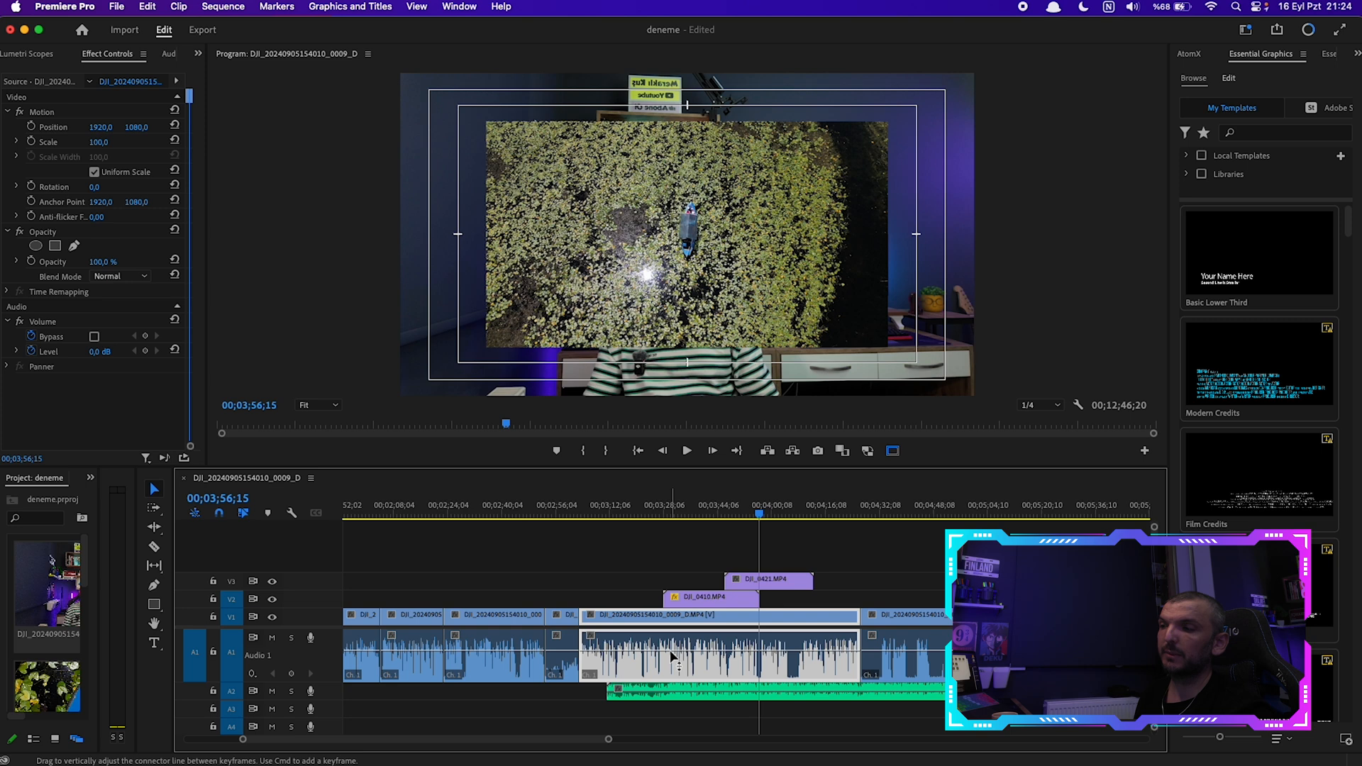
{"action": "left_click", "coordinate": [755, 596]}
{"action": "left_click", "coordinate": [768, 585]}
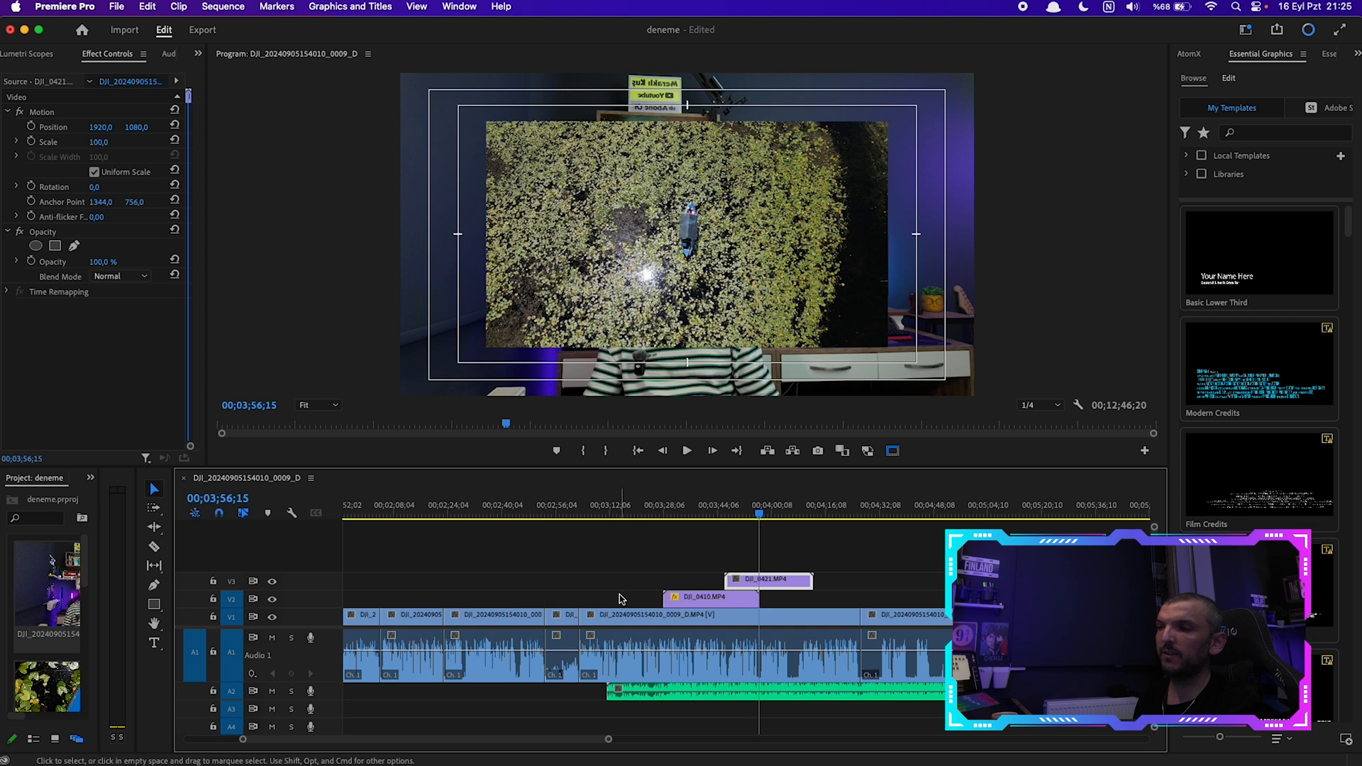
Use Track Select Forward to select the clips on all tracks from the V1 clip starting at 00;03;03;03 onward
{"action": "scroll", "coordinate": [617, 599], "scroll_direction": "right", "scroll_amount": 3}
{"action": "scroll", "coordinate": [616, 600], "scroll_direction": "down", "scroll_amount": 3}
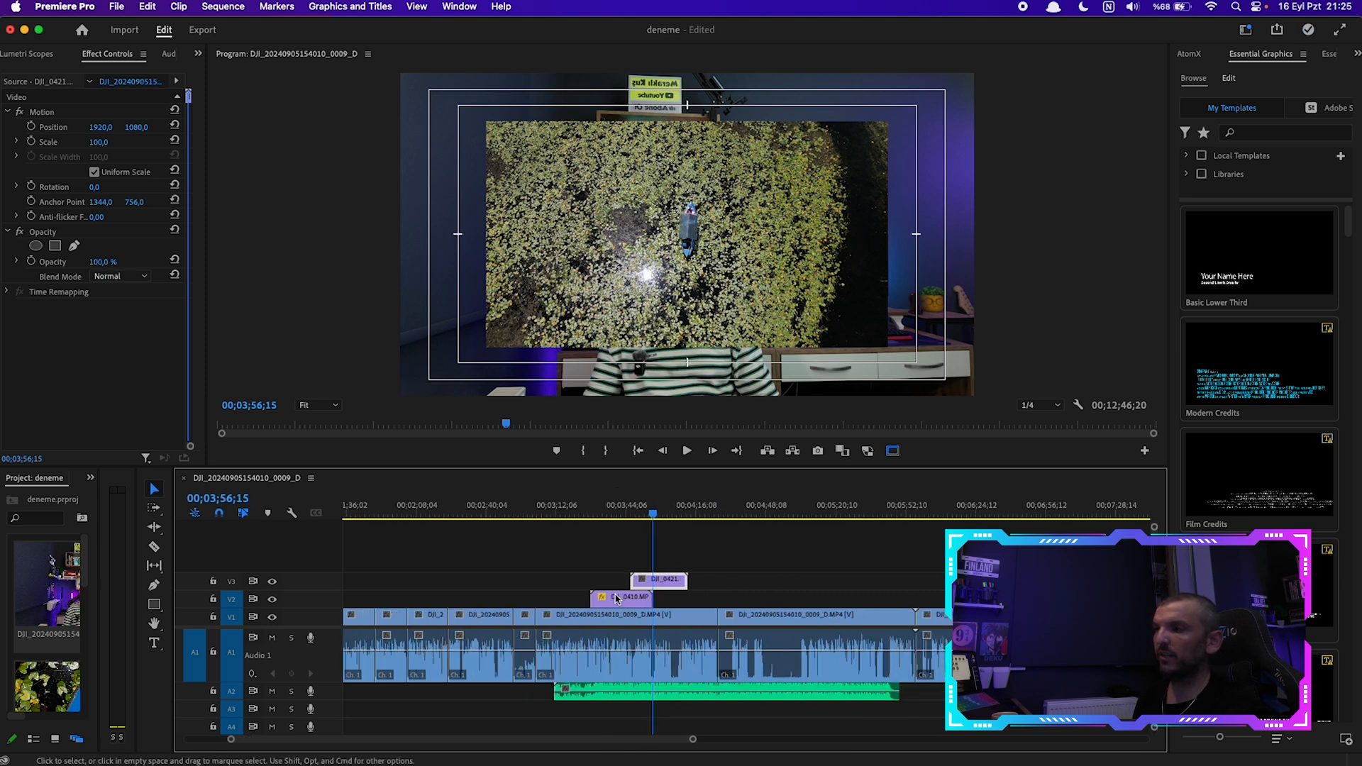
{"action": "scroll", "coordinate": [616, 599], "scroll_direction": "down", "scroll_amount": 3}
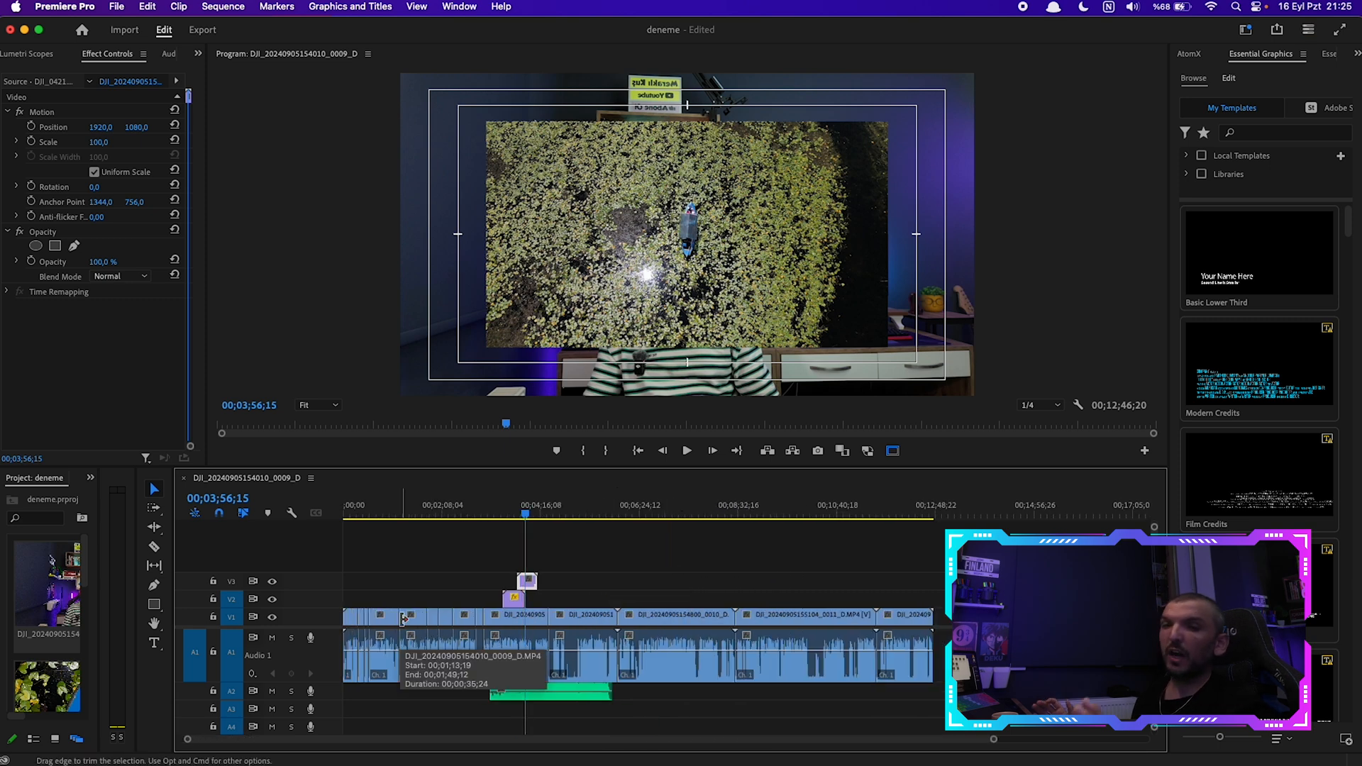
{"action": "left_click", "coordinate": [402, 617]}
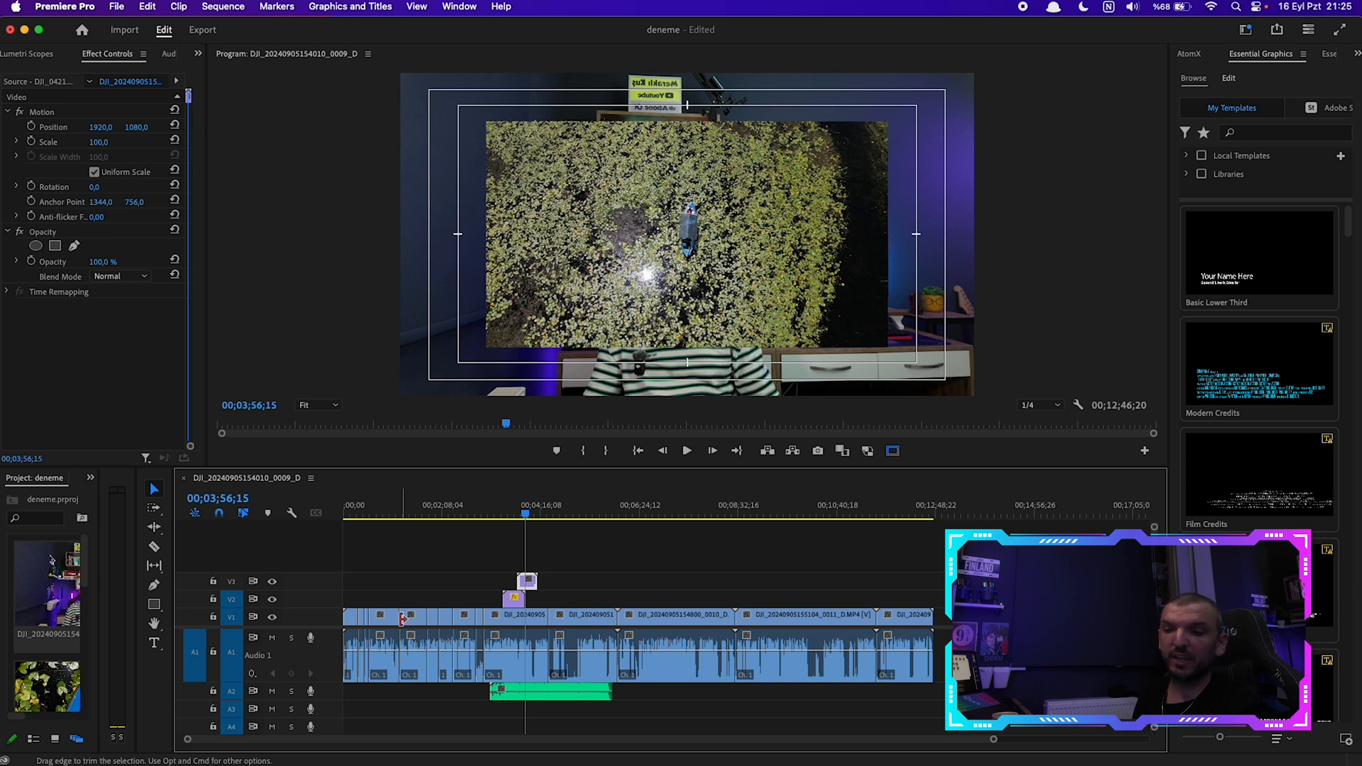
{"action": "key", "text": "a"}
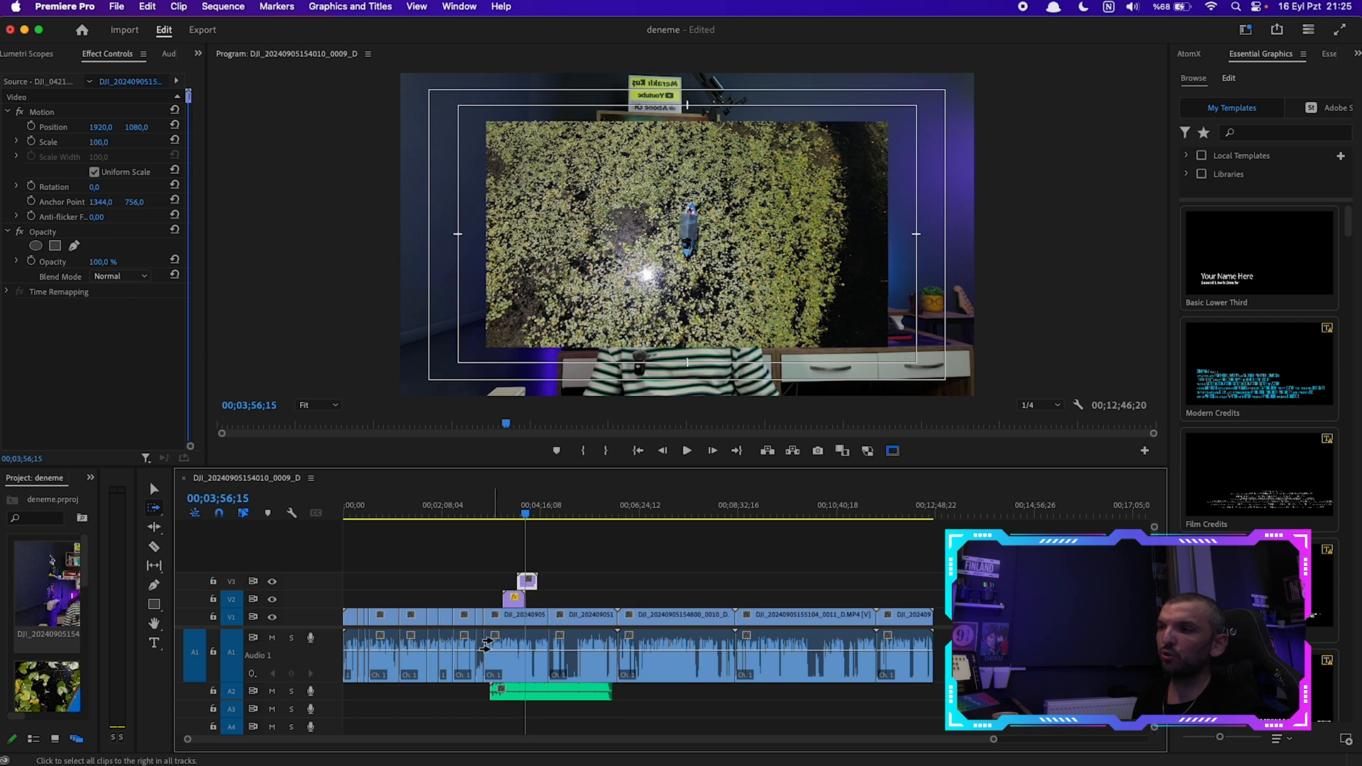
{"action": "scroll", "coordinate": [485, 642], "scroll_direction": "up", "scroll_amount": 3}
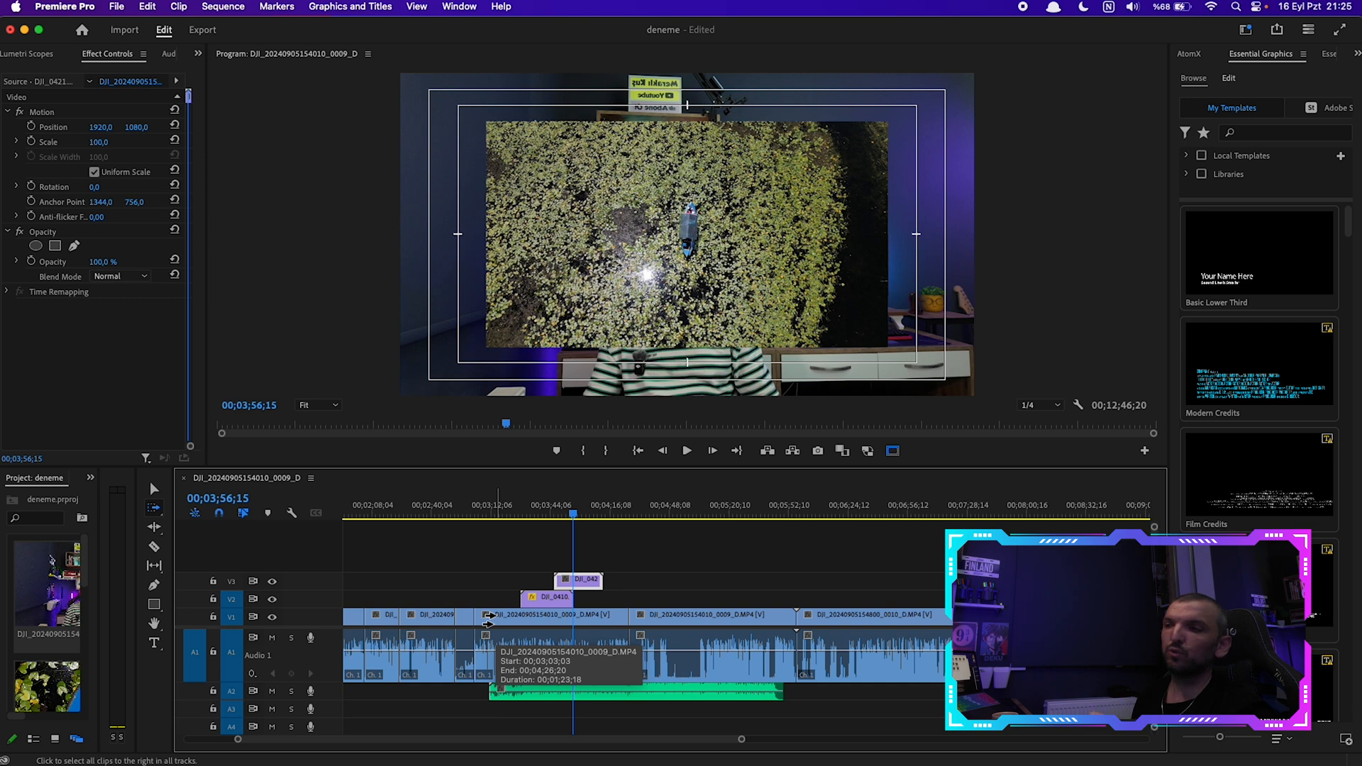
{"action": "left_click", "coordinate": [487, 623]}
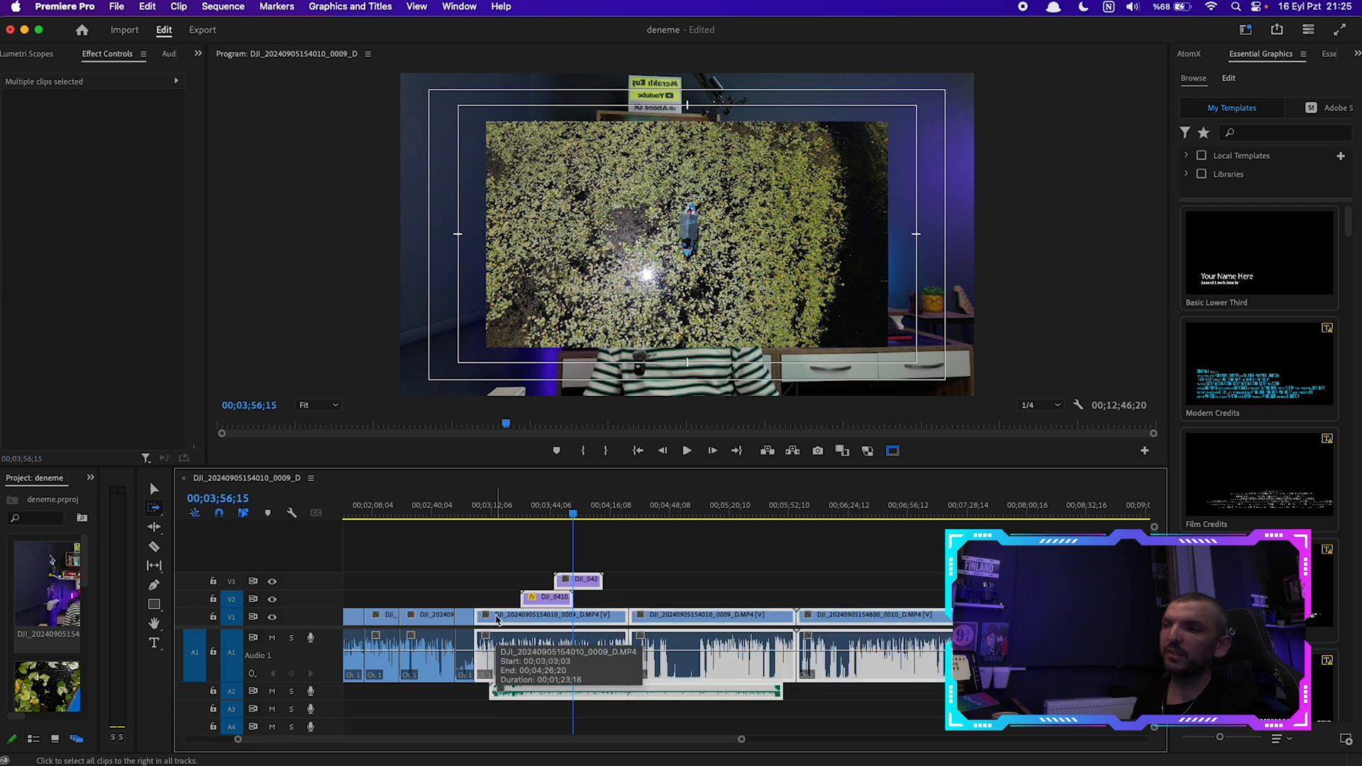
Select forward on all tracks from the V1 clip starting at about 00;02;04, and again from the first clip of the sequence
{"action": "left_click", "coordinate": [384, 634]}
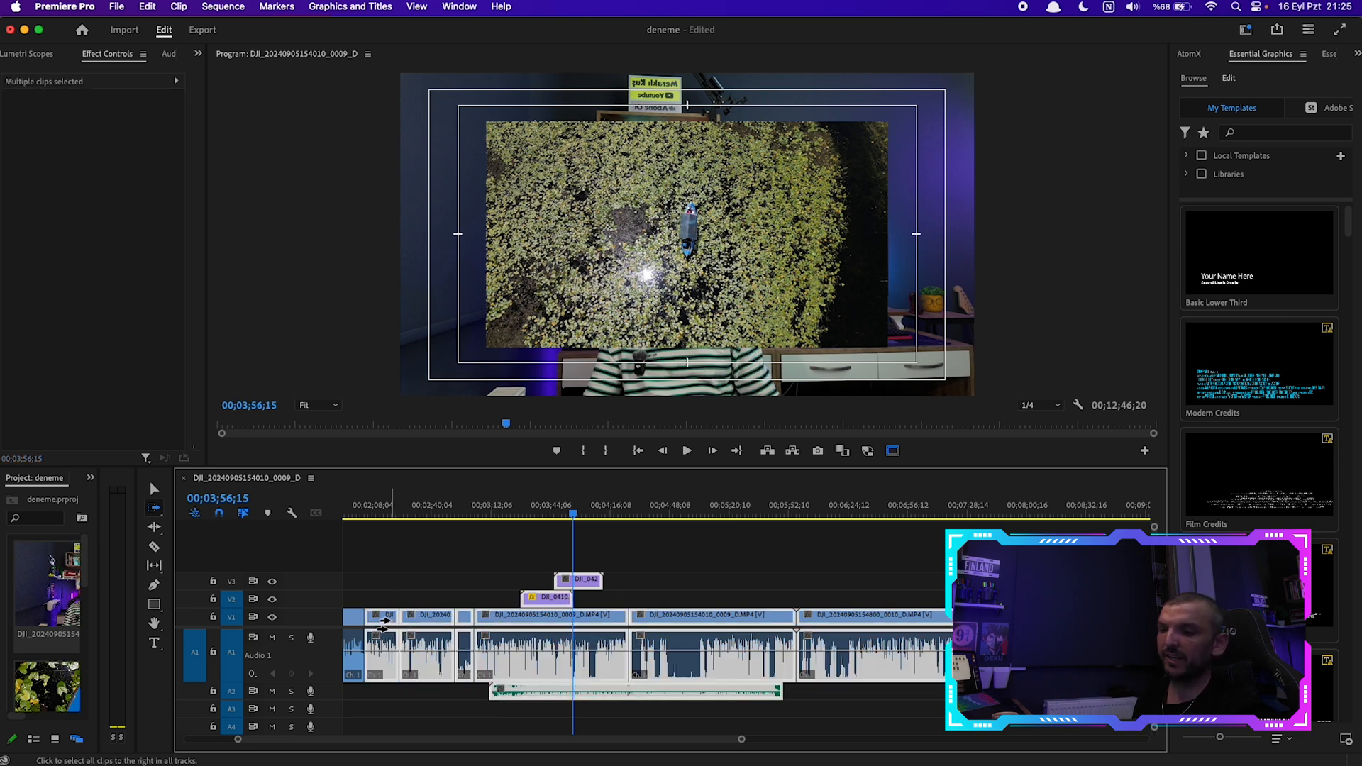
{"action": "scroll", "coordinate": [382, 628], "scroll_direction": "left", "scroll_amount": 2}
{"action": "scroll", "coordinate": [381, 627], "scroll_direction": "left", "scroll_amount": 4}
{"action": "left_click", "coordinate": [353, 619]}
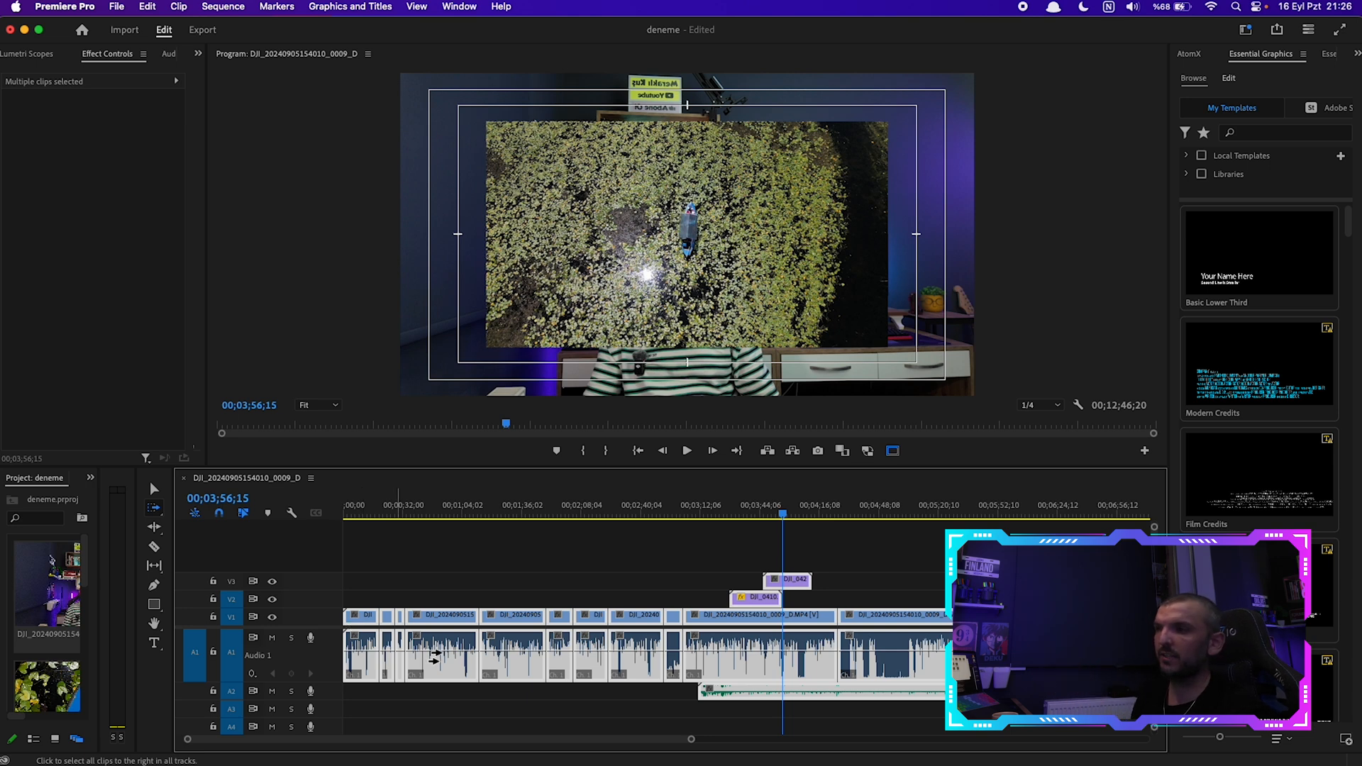
Try moving all clips from 00;01;13;19 onward about a minute and a half later, and undo the move
{"action": "left_click", "coordinate": [443, 649]}
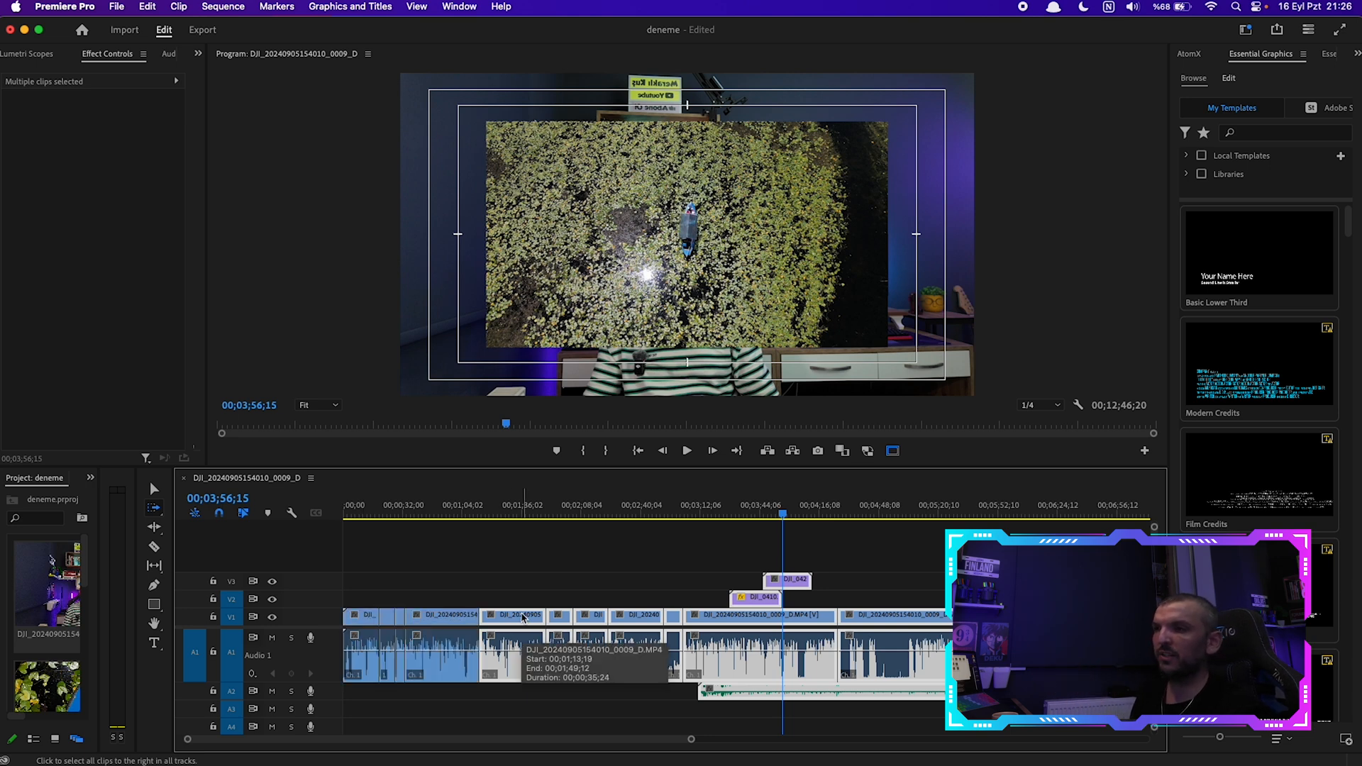
{"action": "key", "text": "v"}
{"action": "left_click_drag", "start_coordinate": [512, 619], "coordinate": [685, 619]}
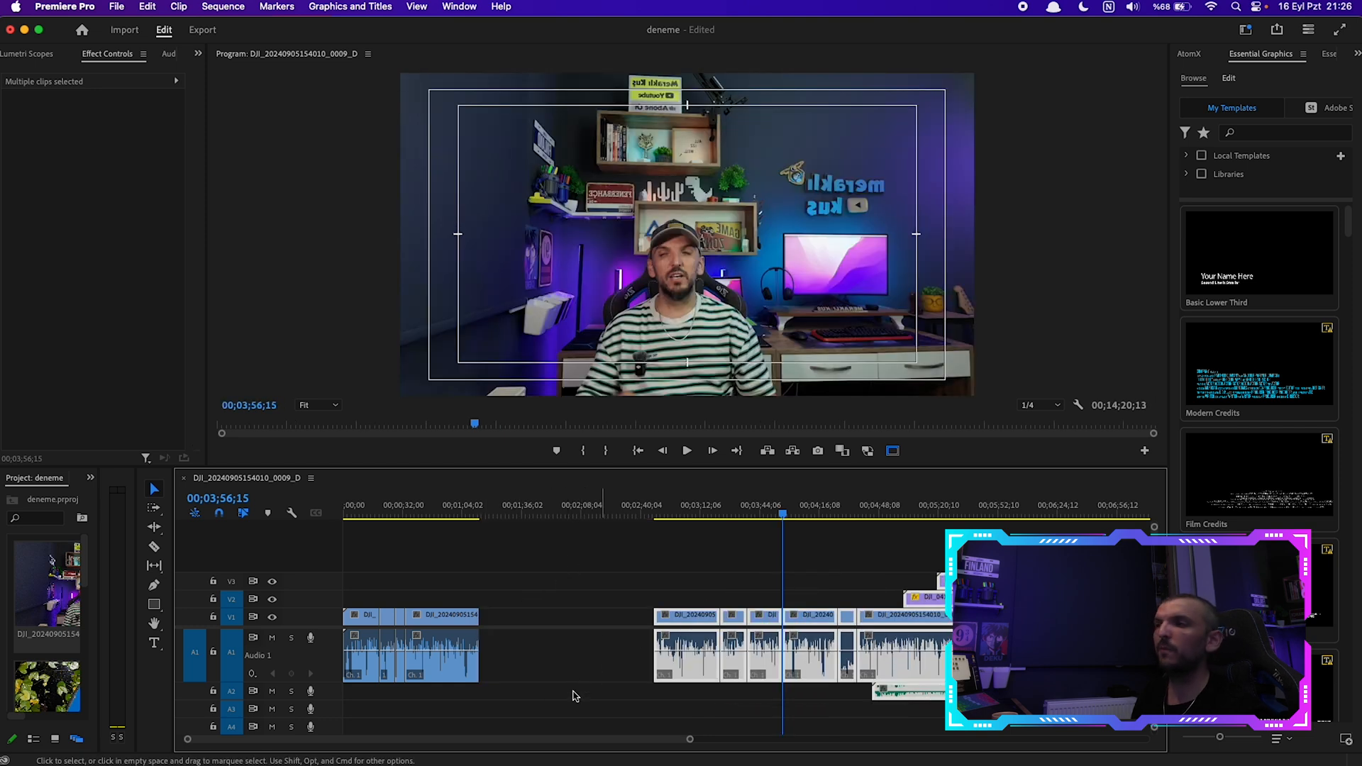
{"action": "key", "text": "super+z"}
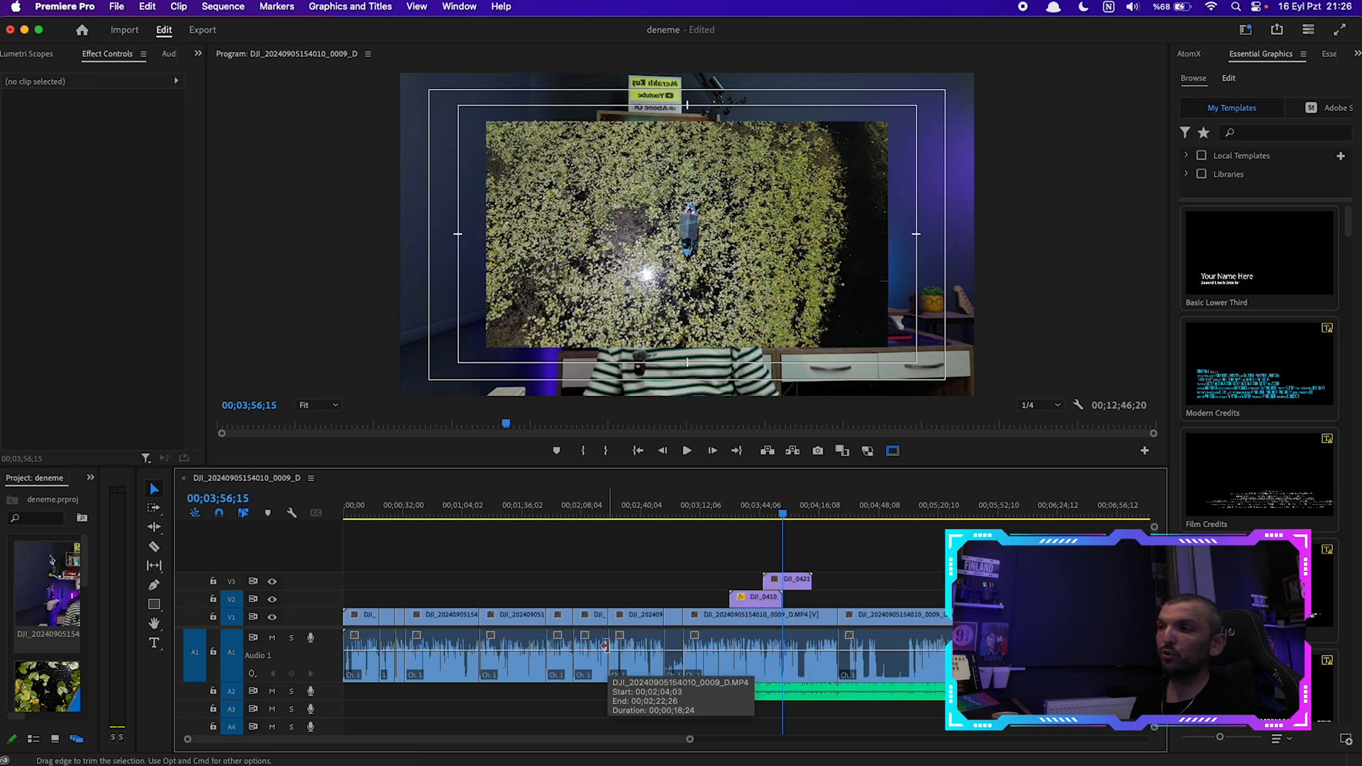
Select clips forward on single tracks in turn: V1 from 00;01;13;19, the music on A2, DJI_0410.MP4 on V2 and DJI_0421.MP4 on V3
{"action": "left_click", "coordinate": [581, 587]}
{"action": "key", "text": "a"}
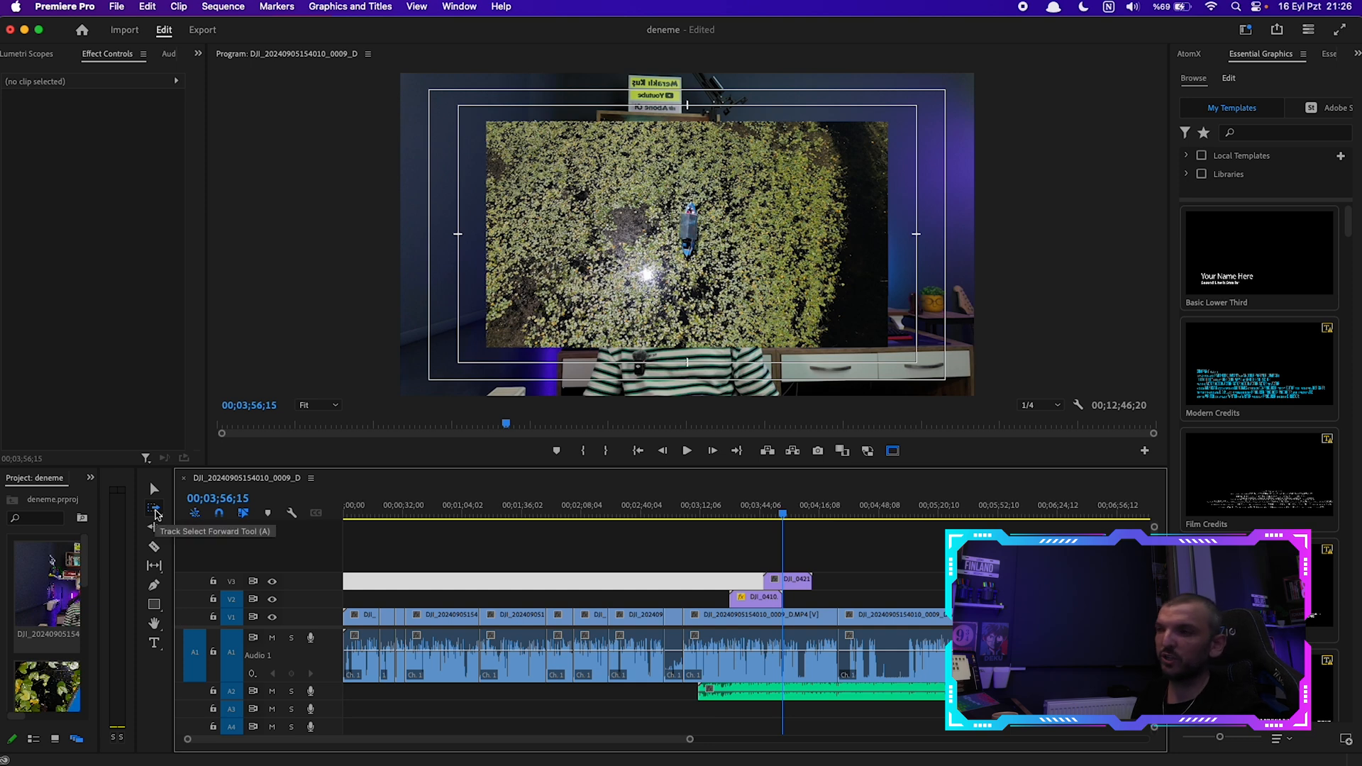
{"action": "left_click", "coordinate": [155, 509]}
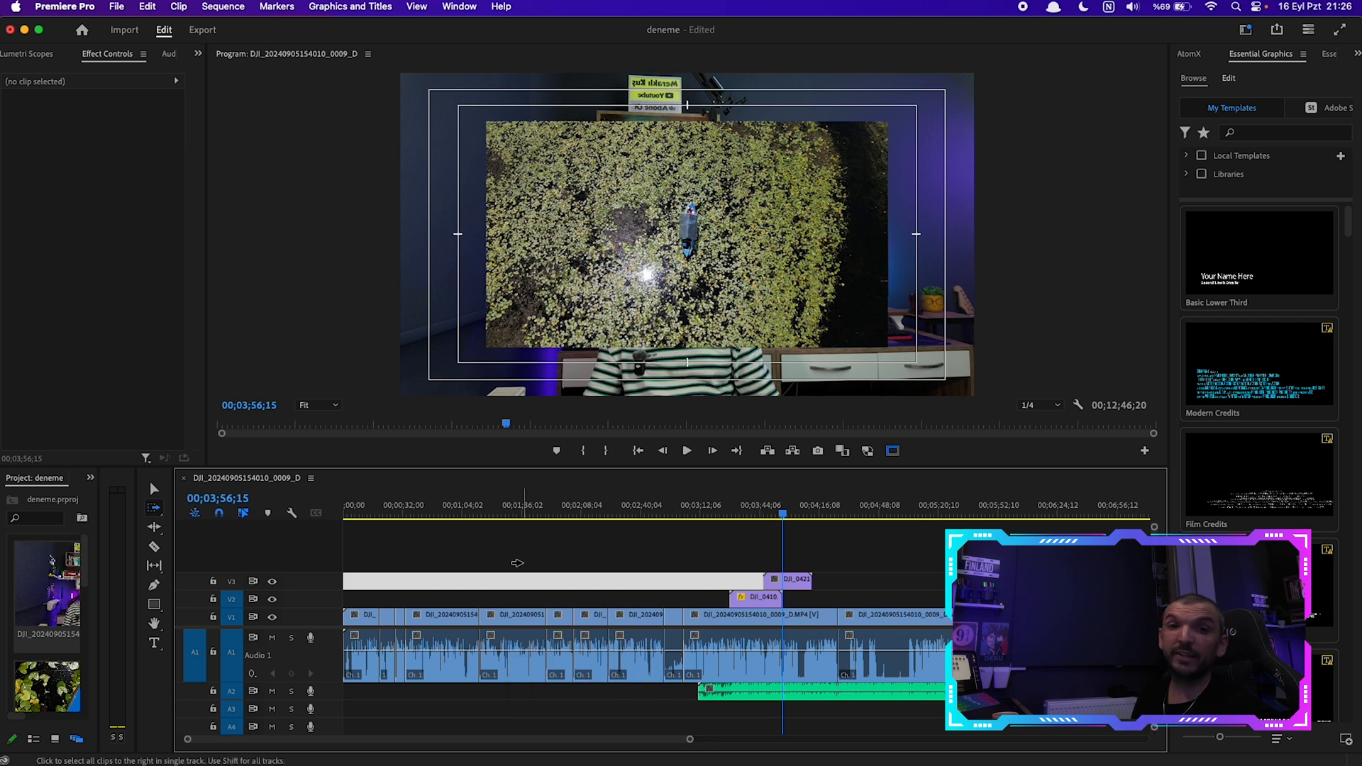
{"action": "left_click", "coordinate": [517, 620]}
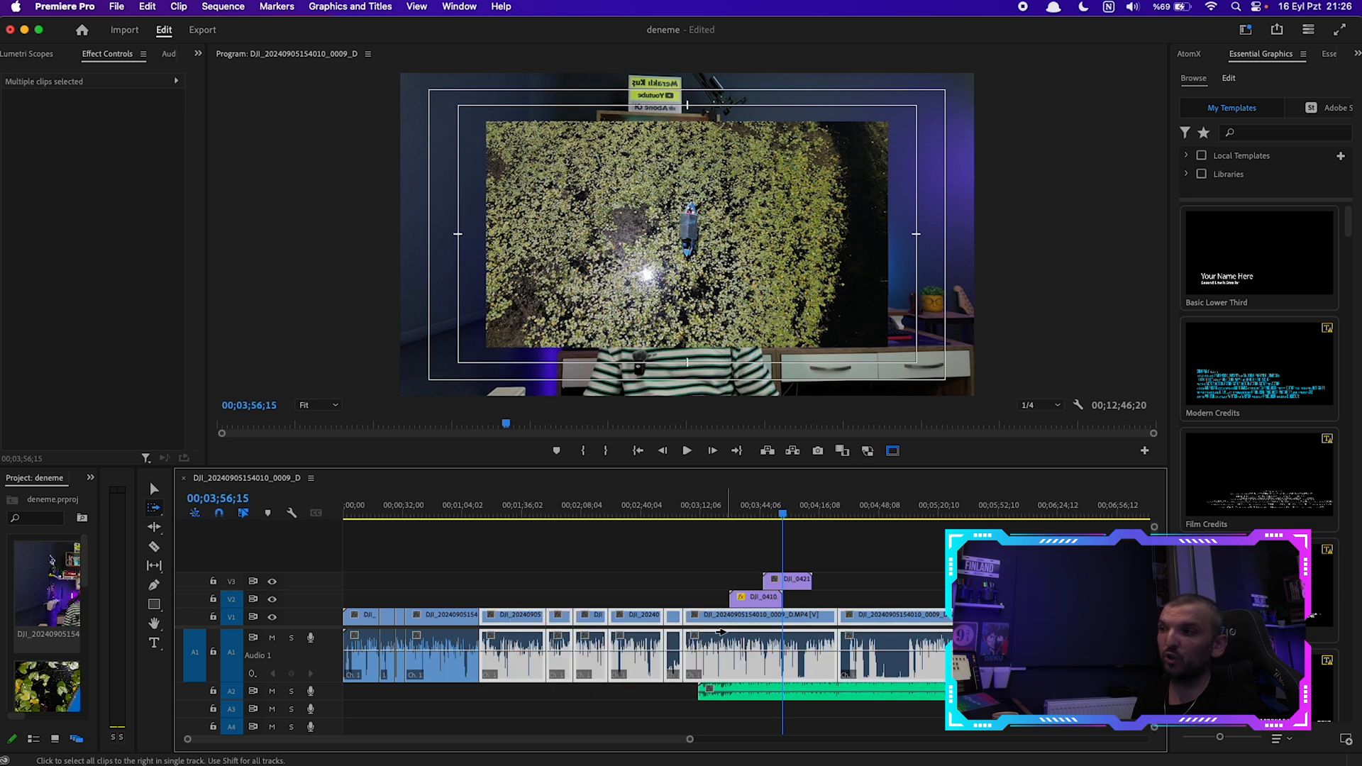
{"action": "left_click", "coordinate": [755, 693]}
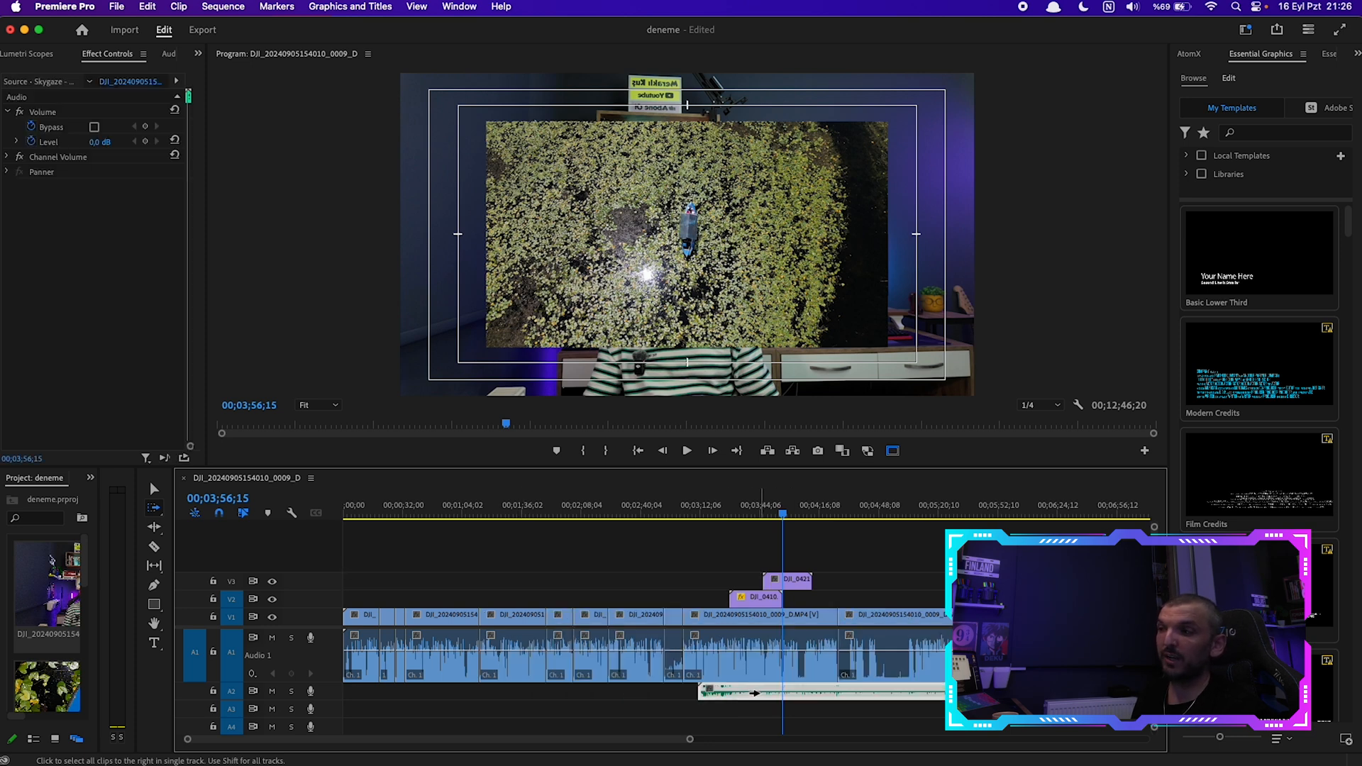
{"action": "left_click", "coordinate": [743, 598]}
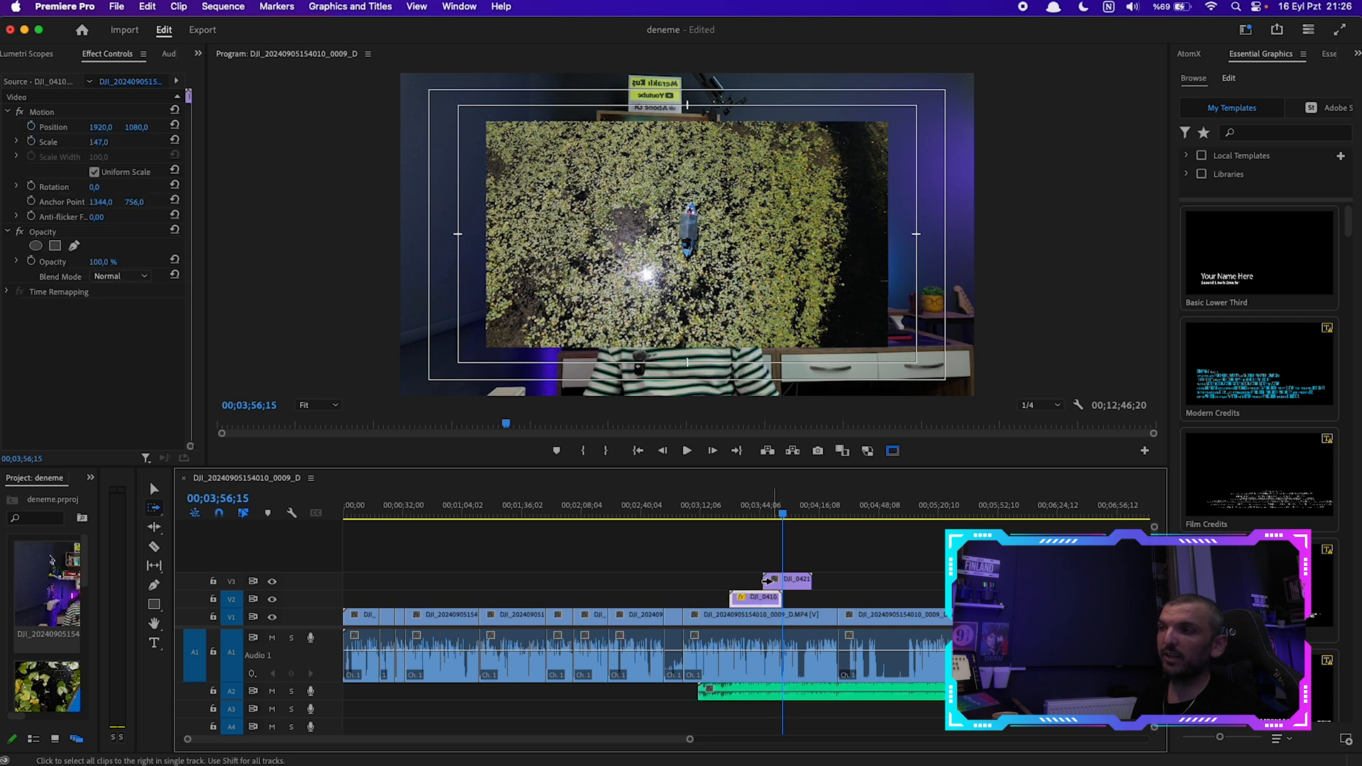
{"action": "left_click", "coordinate": [788, 578]}
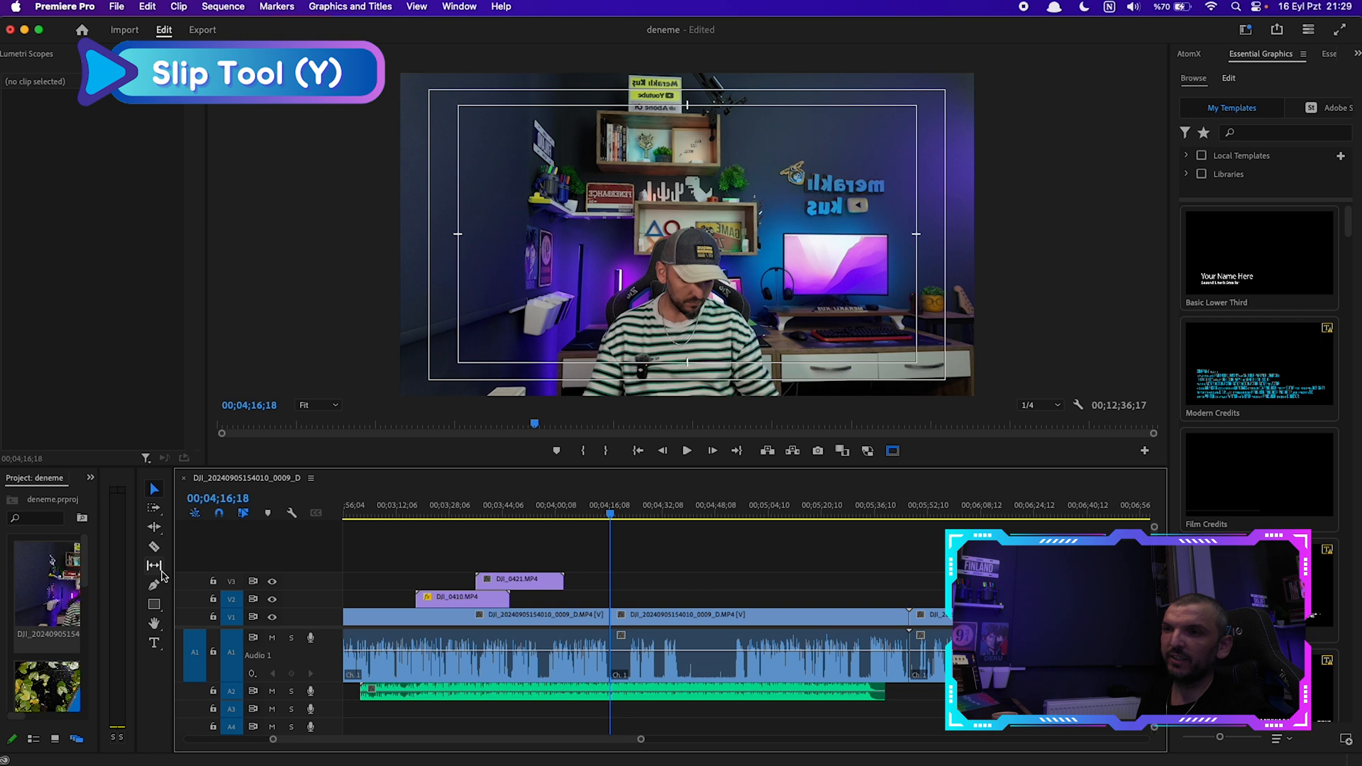
Split the V1 clip starting at 00;04;16;18 at about 00;04;53;21 and ripple delete its first piece
{"action": "key", "text": "c"}
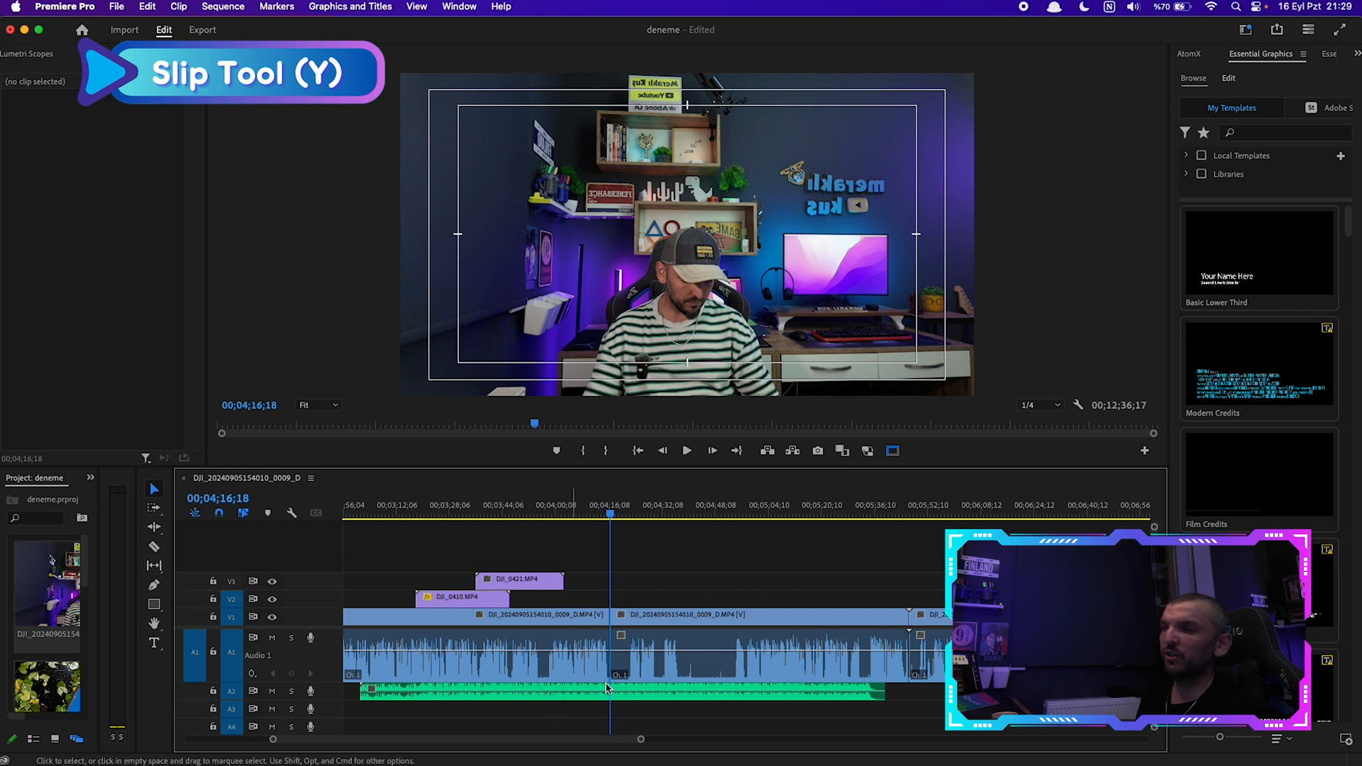
{"action": "left_click", "coordinate": [736, 670]}
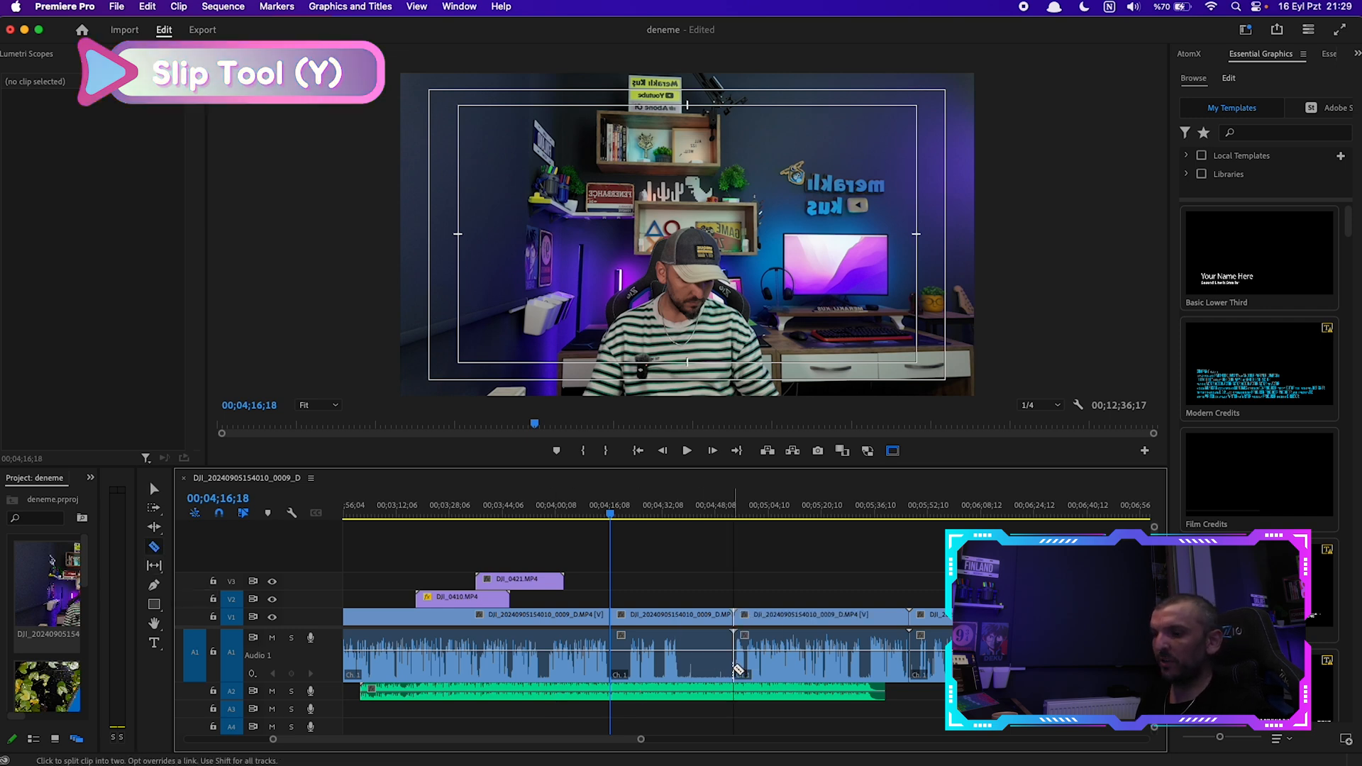
{"action": "key", "text": "v"}
{"action": "left_click", "coordinate": [692, 669]}
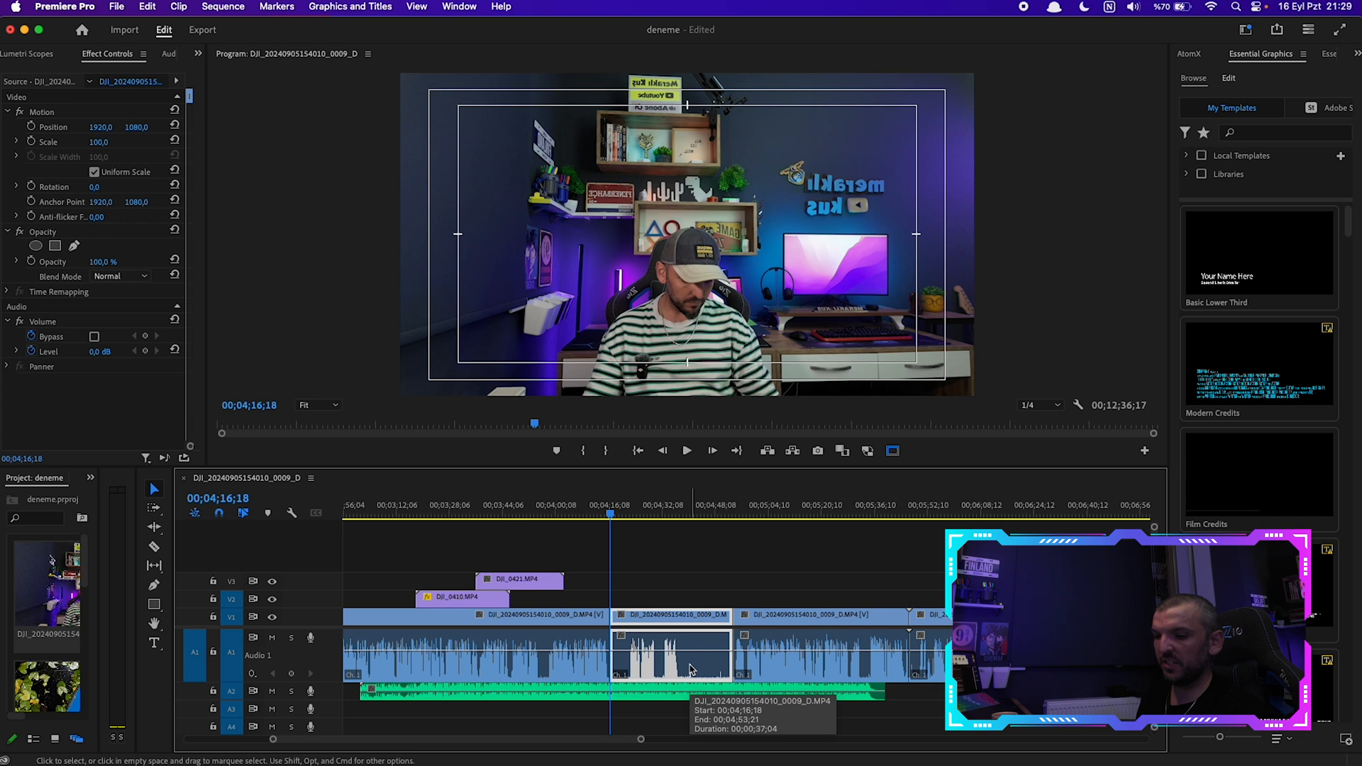
{"action": "key", "text": "alt+BackSpace"}
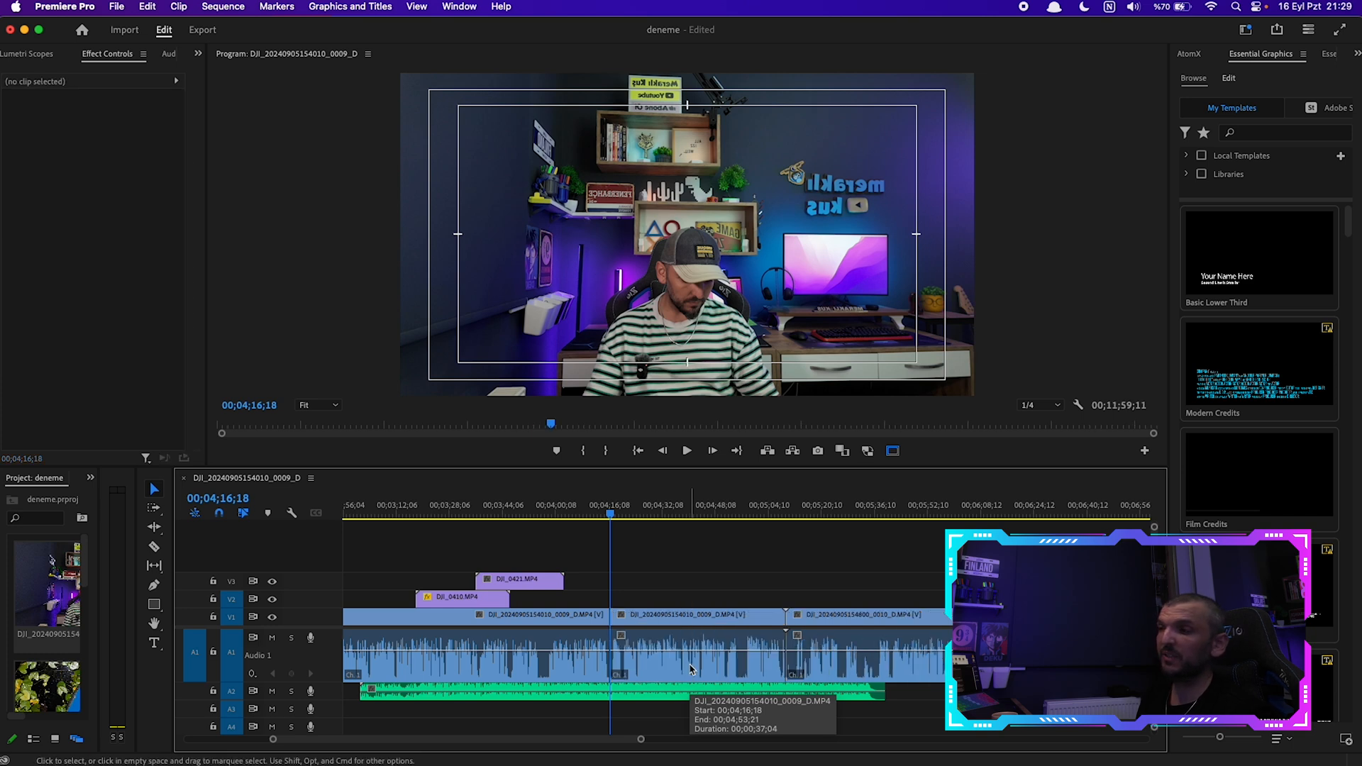
Slip the footage inside the V1 clip starting at 00;04;16;18 to an earlier part of its source
{"action": "left_click", "coordinate": [690, 669]}
{"action": "left_click_drag", "start_coordinate": [610, 516], "coordinate": [658, 522]}
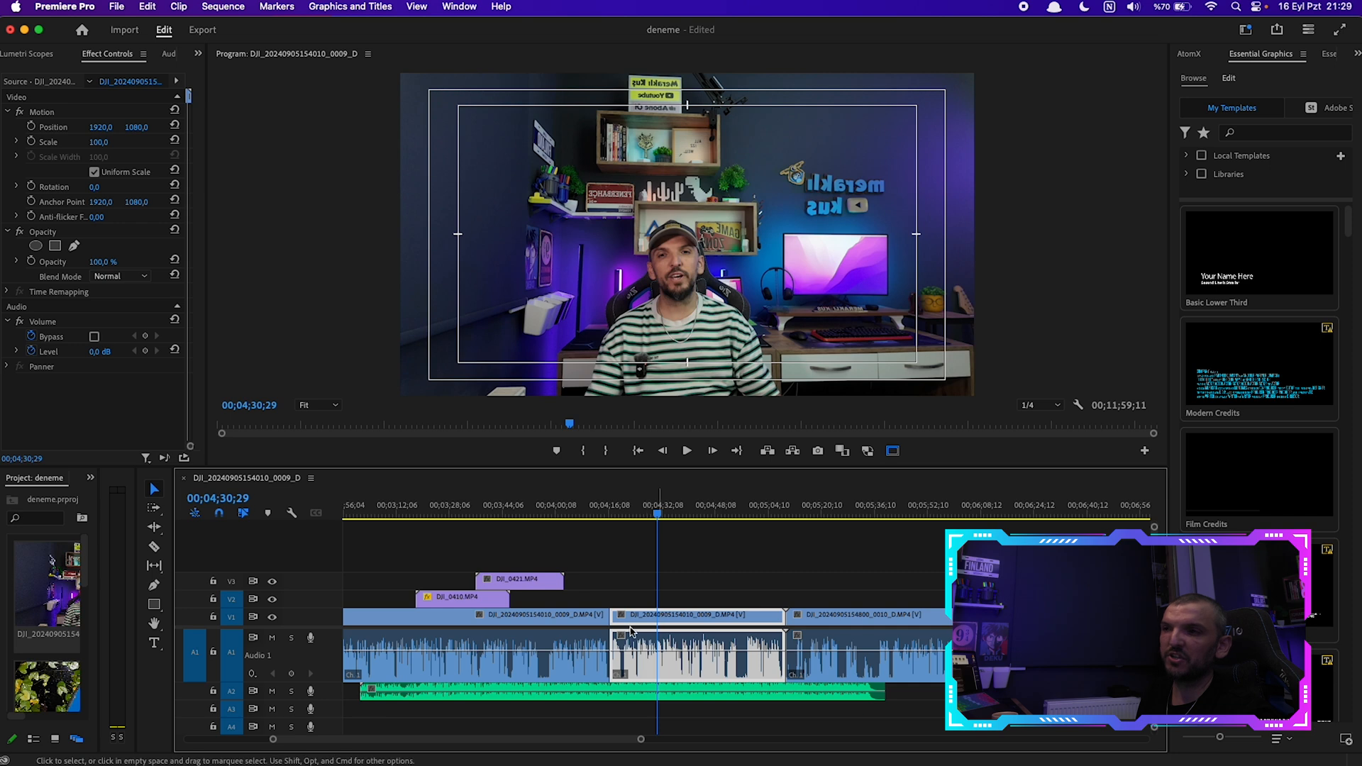
{"action": "left_click", "coordinate": [155, 566]}
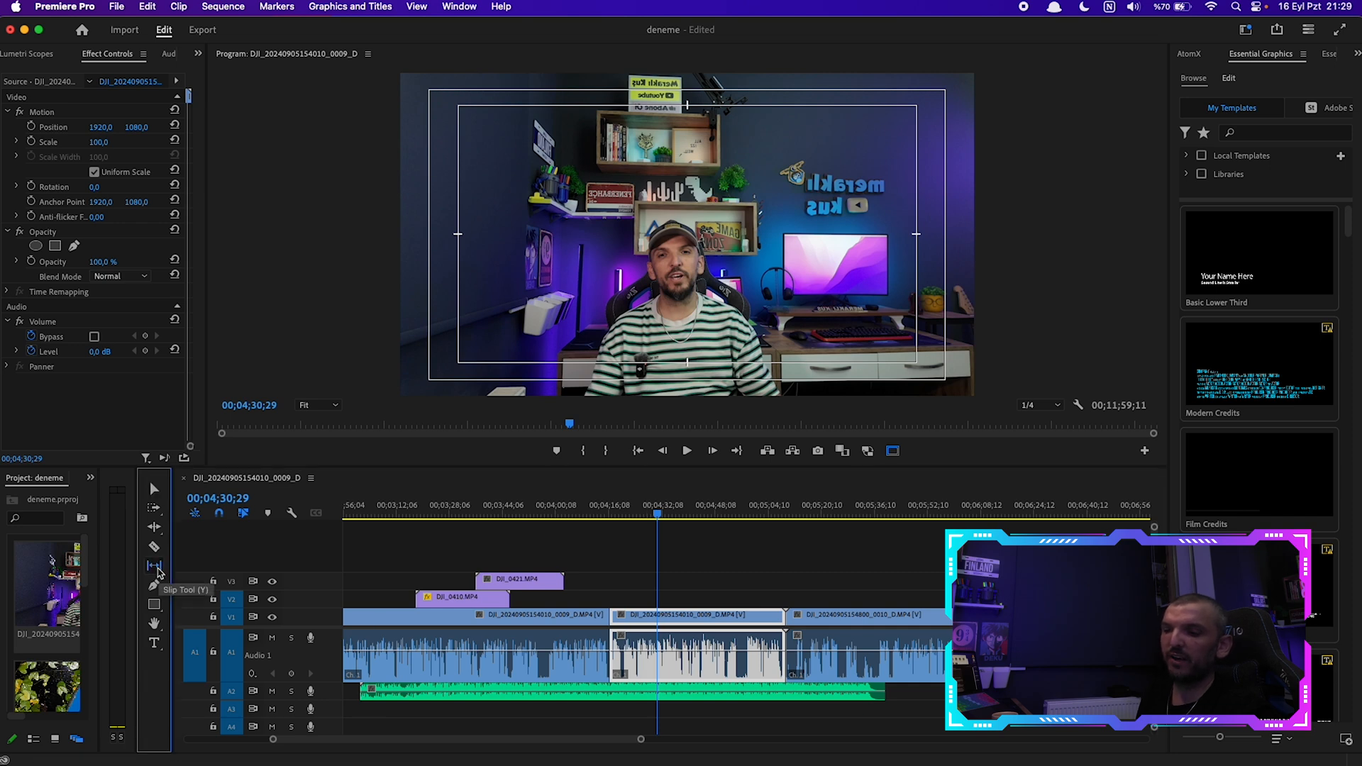
{"action": "left_click_drag", "start_coordinate": [690, 660], "coordinate": [724, 665]}
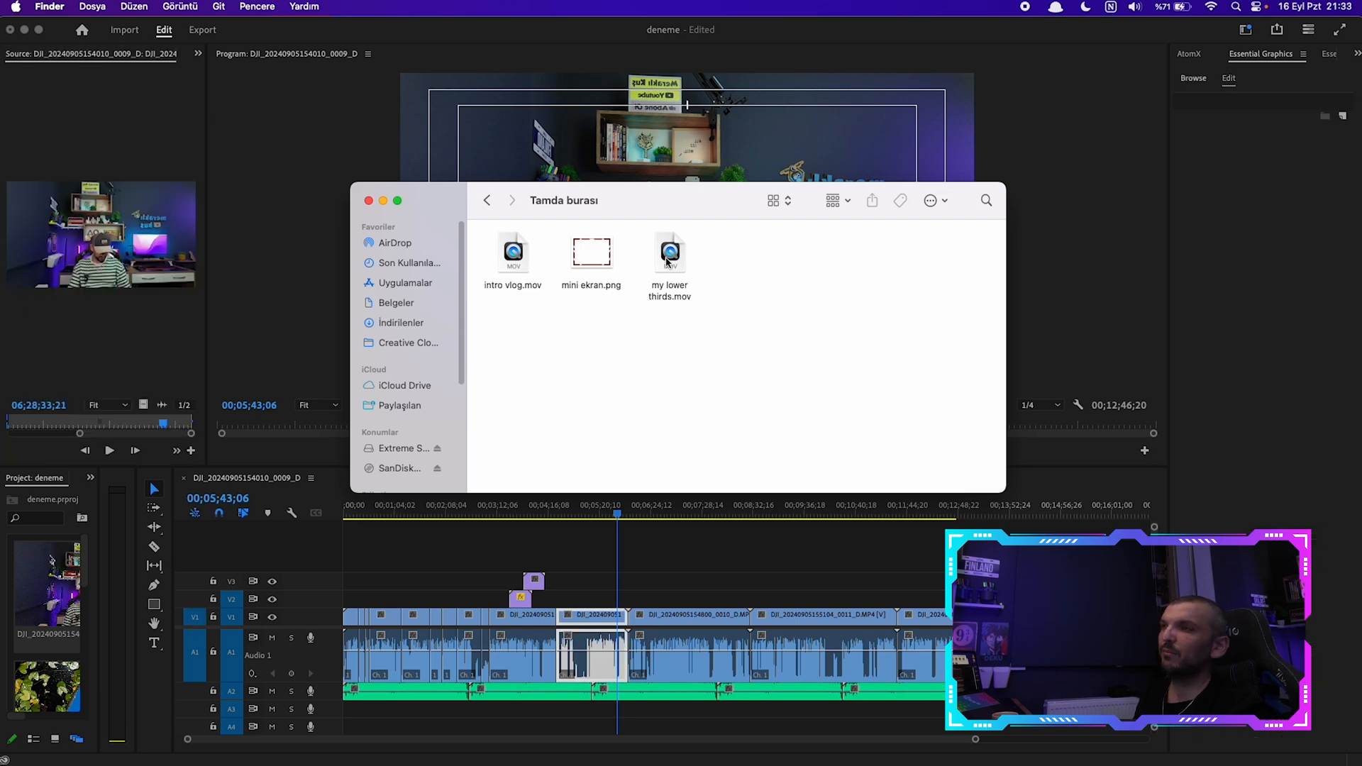
Place my lower thirds.mov on V3 at about 00;05;36;01 and split it at 00;05;44;15
{"action": "left_click_drag", "start_coordinate": [667, 262], "coordinate": [611, 585]}
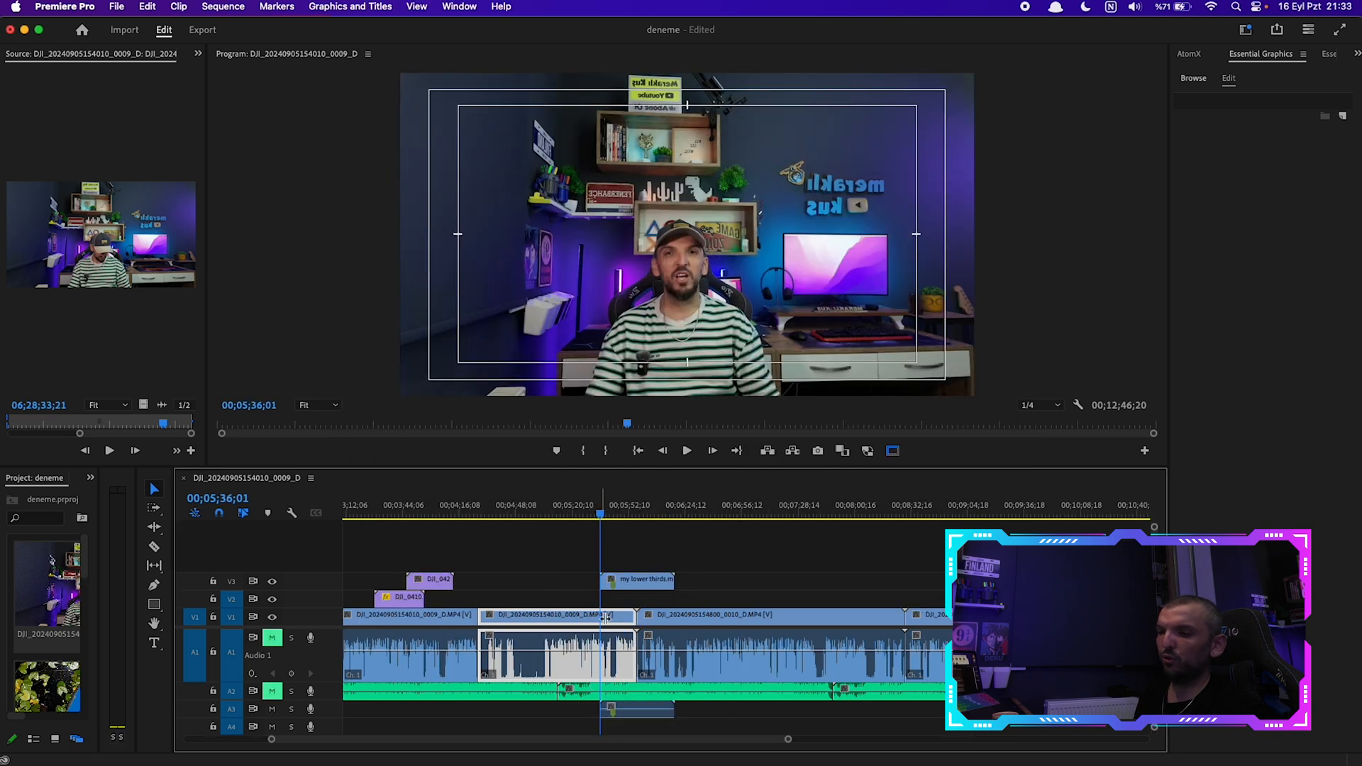
{"action": "left_click_drag", "start_coordinate": [601, 514], "coordinate": [619, 524]}
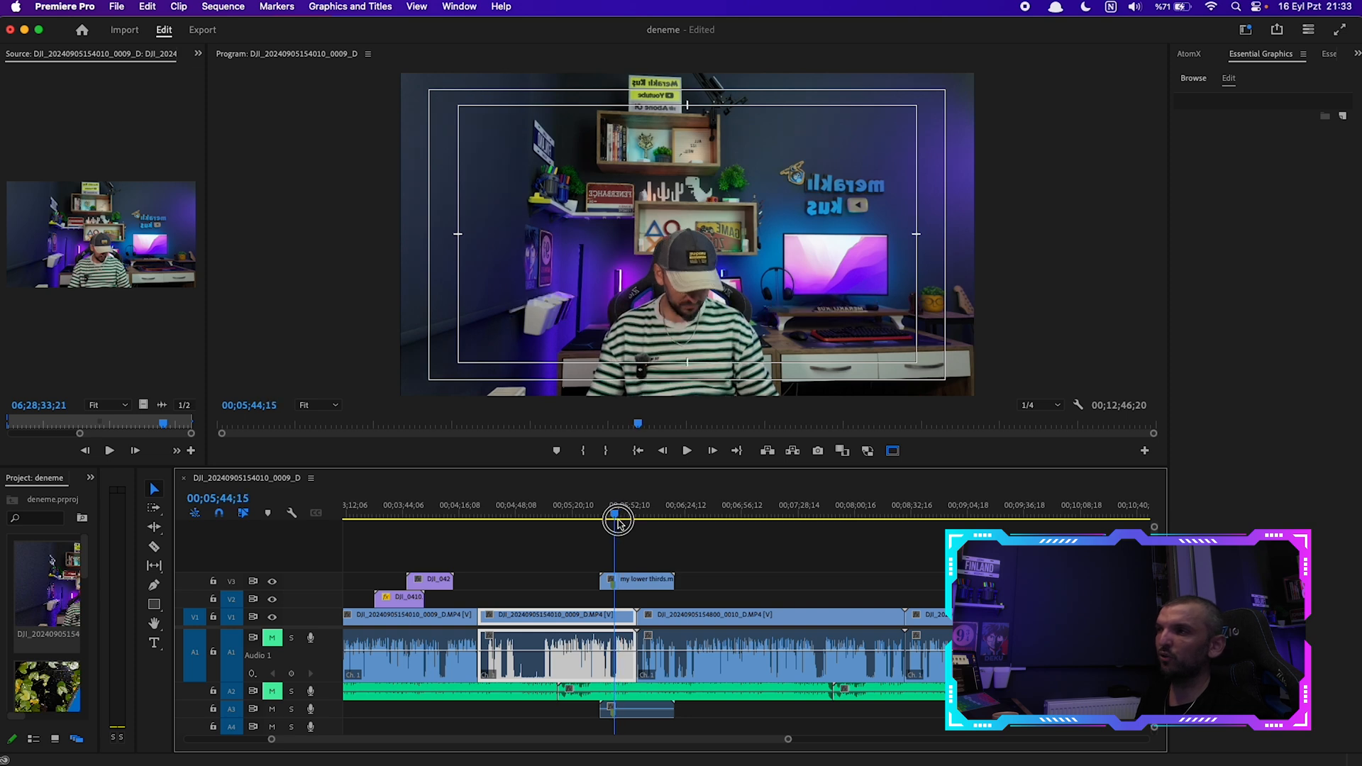
{"action": "key", "text": "c"}
{"action": "left_click", "coordinate": [612, 580]}
Move the first piece of the lower-thirds clip down to V2, at the start of the selected V1 clip
{"action": "key", "text": "v"}
{"action": "left_click", "coordinate": [610, 581]}
{"action": "left_click_drag", "start_coordinate": [611, 580], "coordinate": [564, 582]}
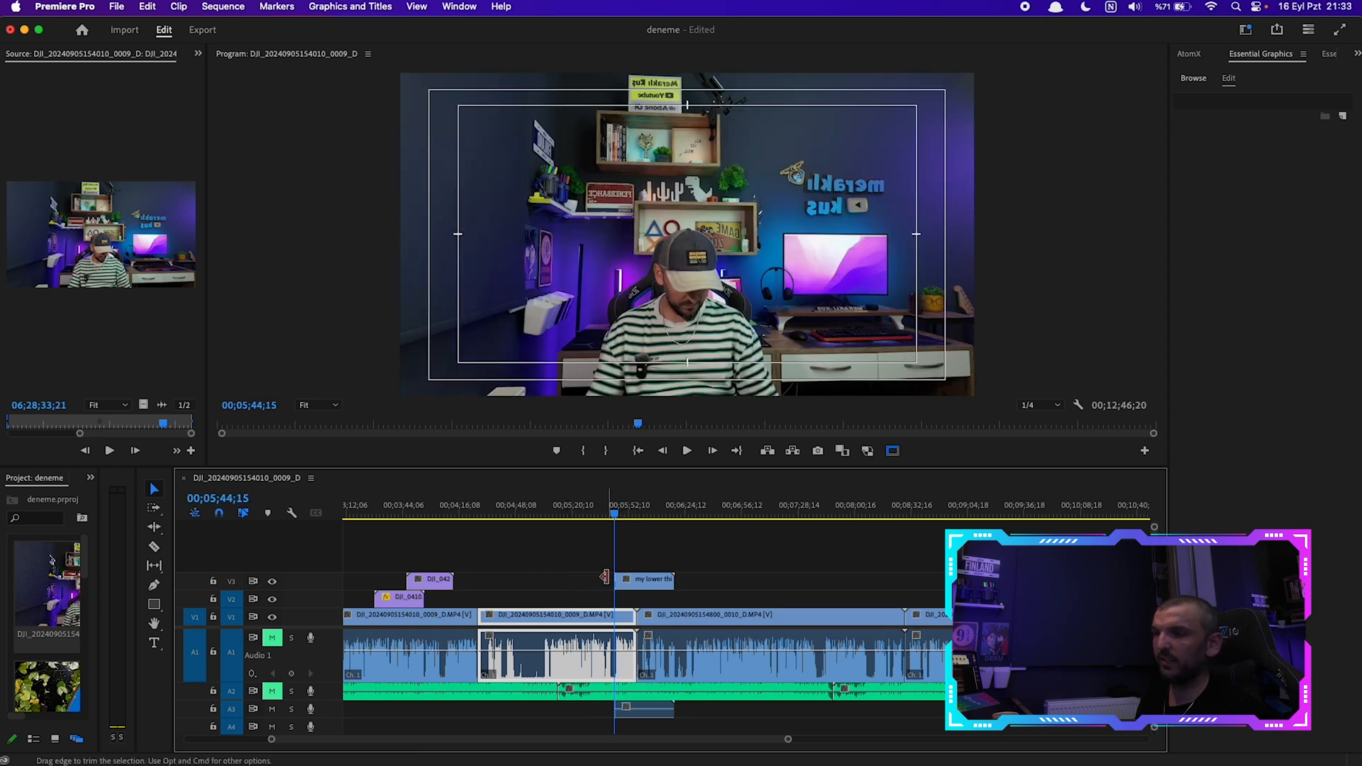
{"action": "left_click_drag", "start_coordinate": [604, 578], "coordinate": [485, 596]}
Scrub through the remaining lower thirds, past 00;05;54;18 to 00;06;06;12, to examine where each title ends
{"action": "left_click", "coordinate": [617, 512]}
{"action": "left_click_drag", "start_coordinate": [617, 512], "coordinate": [636, 522]}
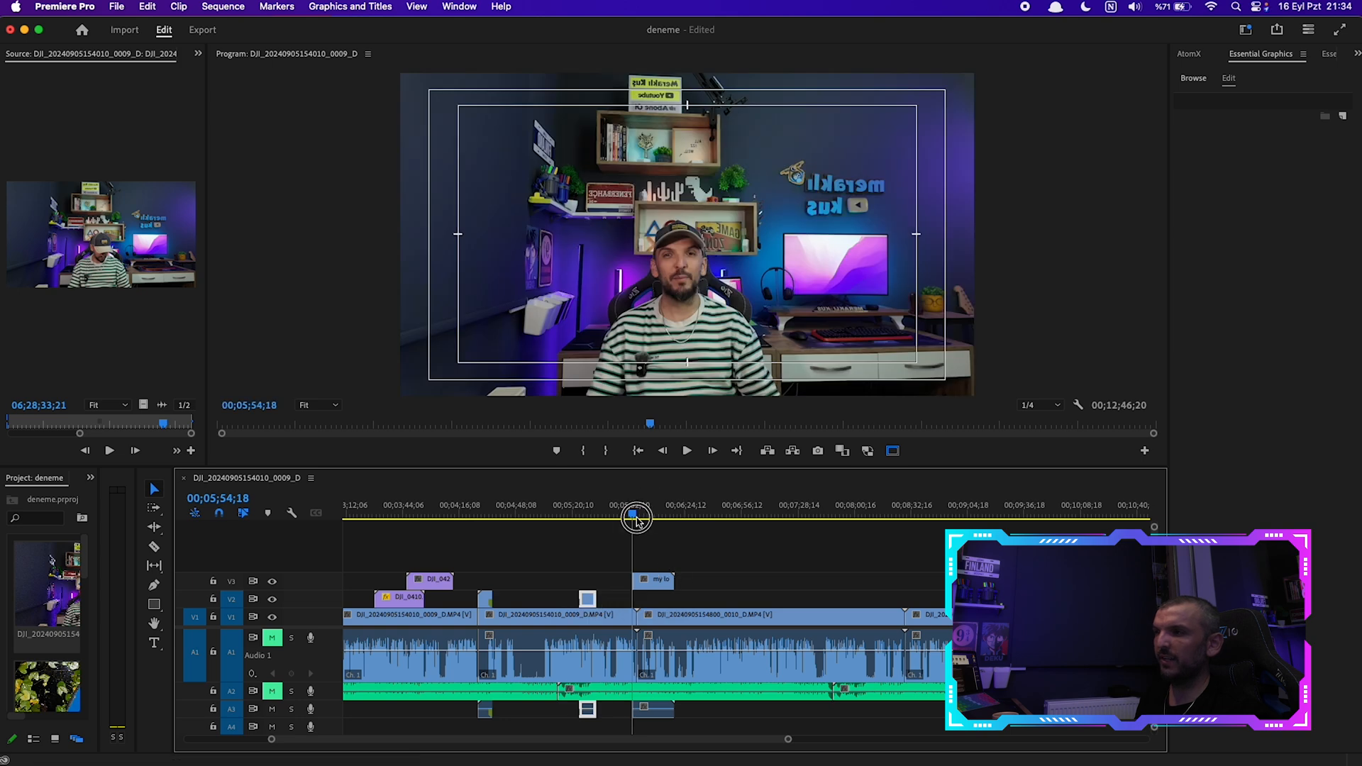
{"action": "left_click_drag", "start_coordinate": [636, 520], "coordinate": [644, 523]}
{"action": "left_click_drag", "start_coordinate": [644, 522], "coordinate": [653, 523]}
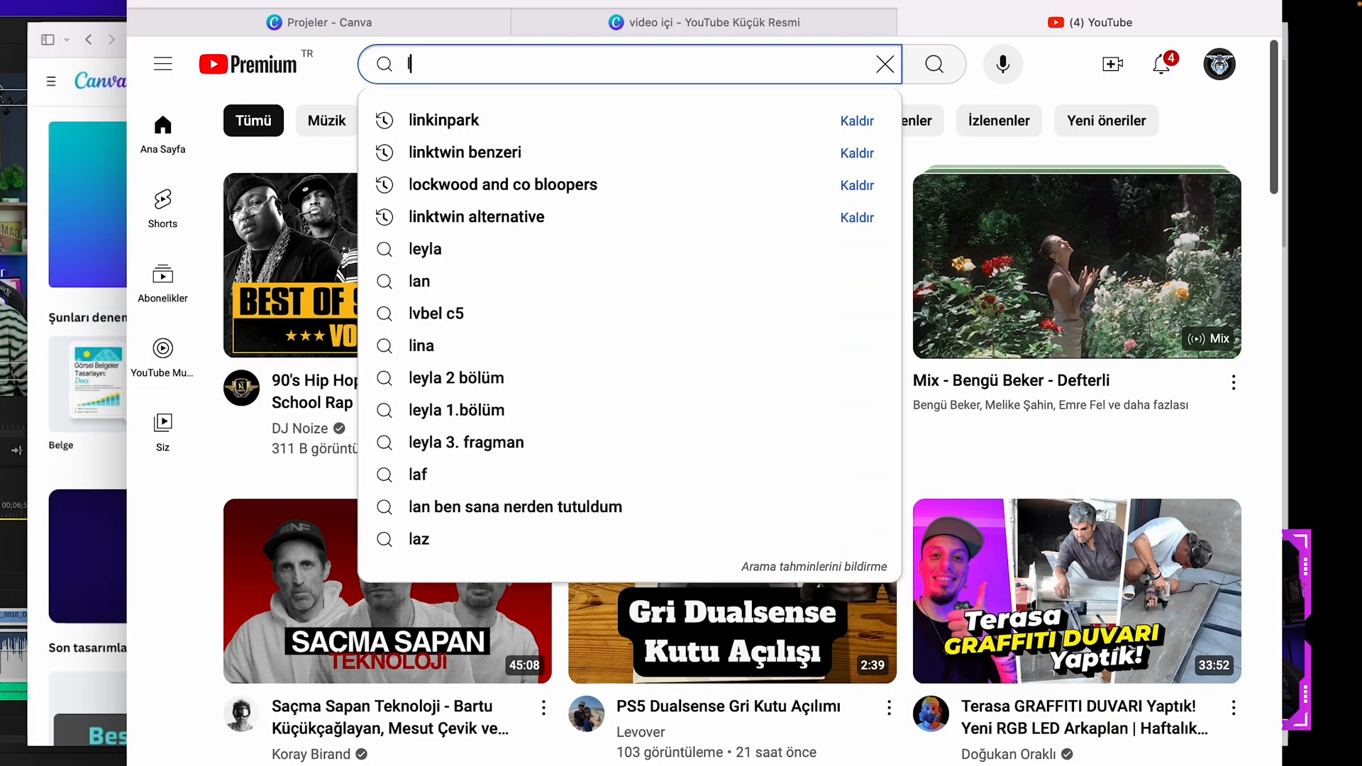
Search YouTube for "lower third green screen" and browse the resulting videos
{"action": "type", "text": "ower t"}
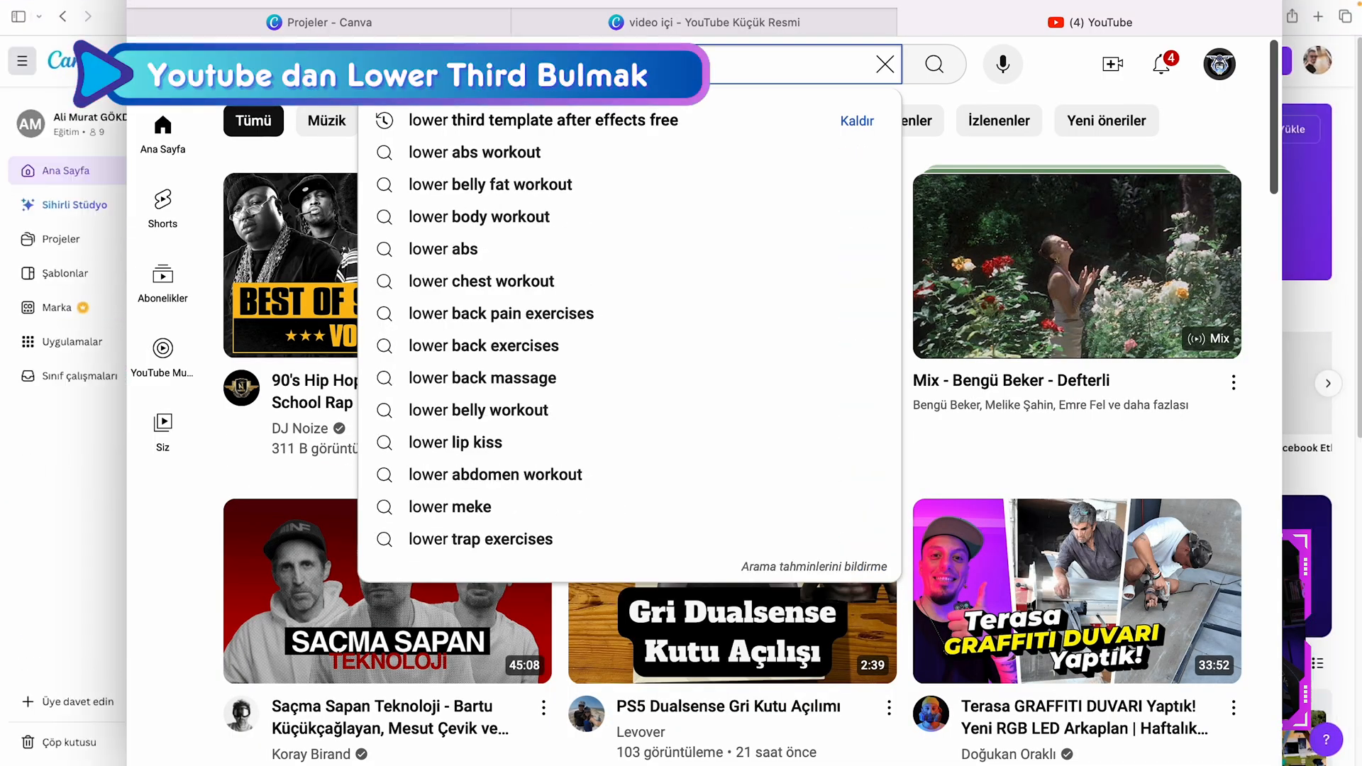
{"action": "type", "text": "hird green"}
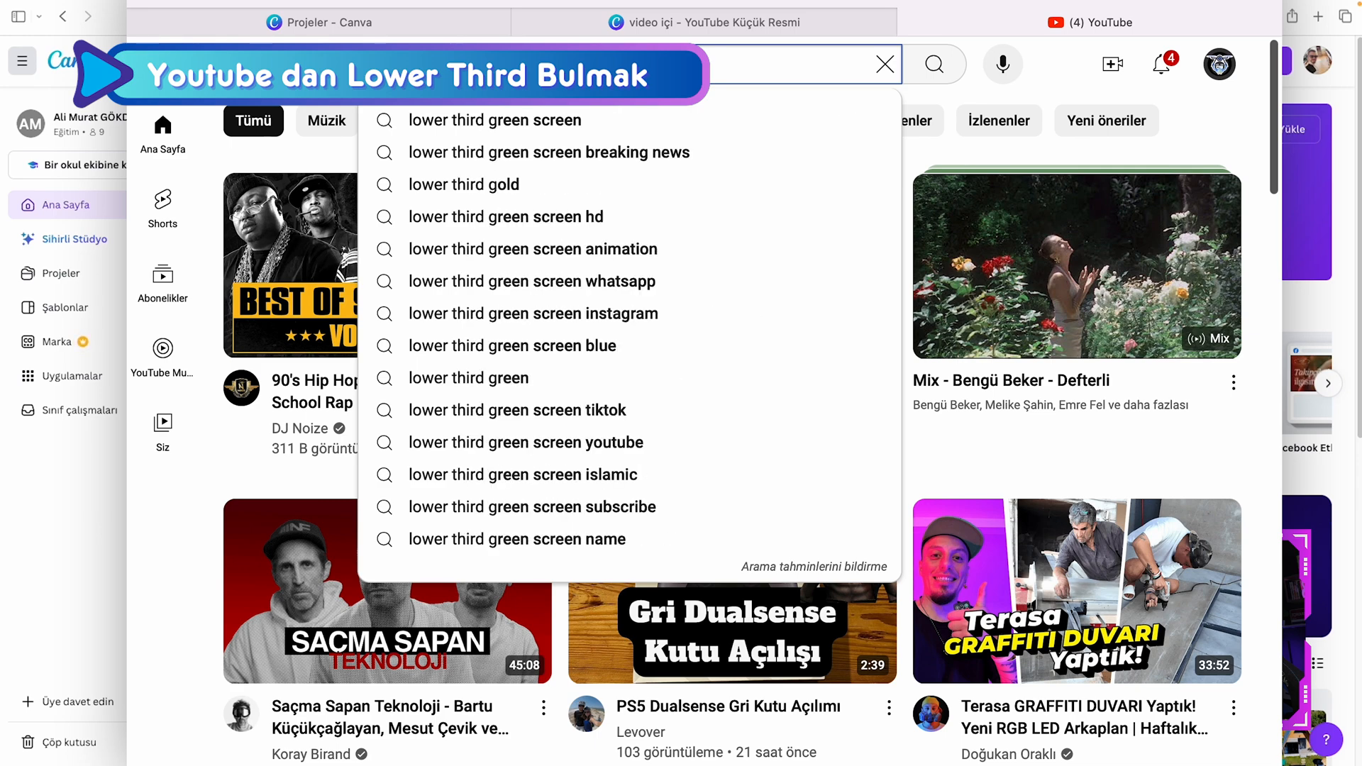
{"action": "key", "text": "Down"}
{"action": "key", "text": "Return"}
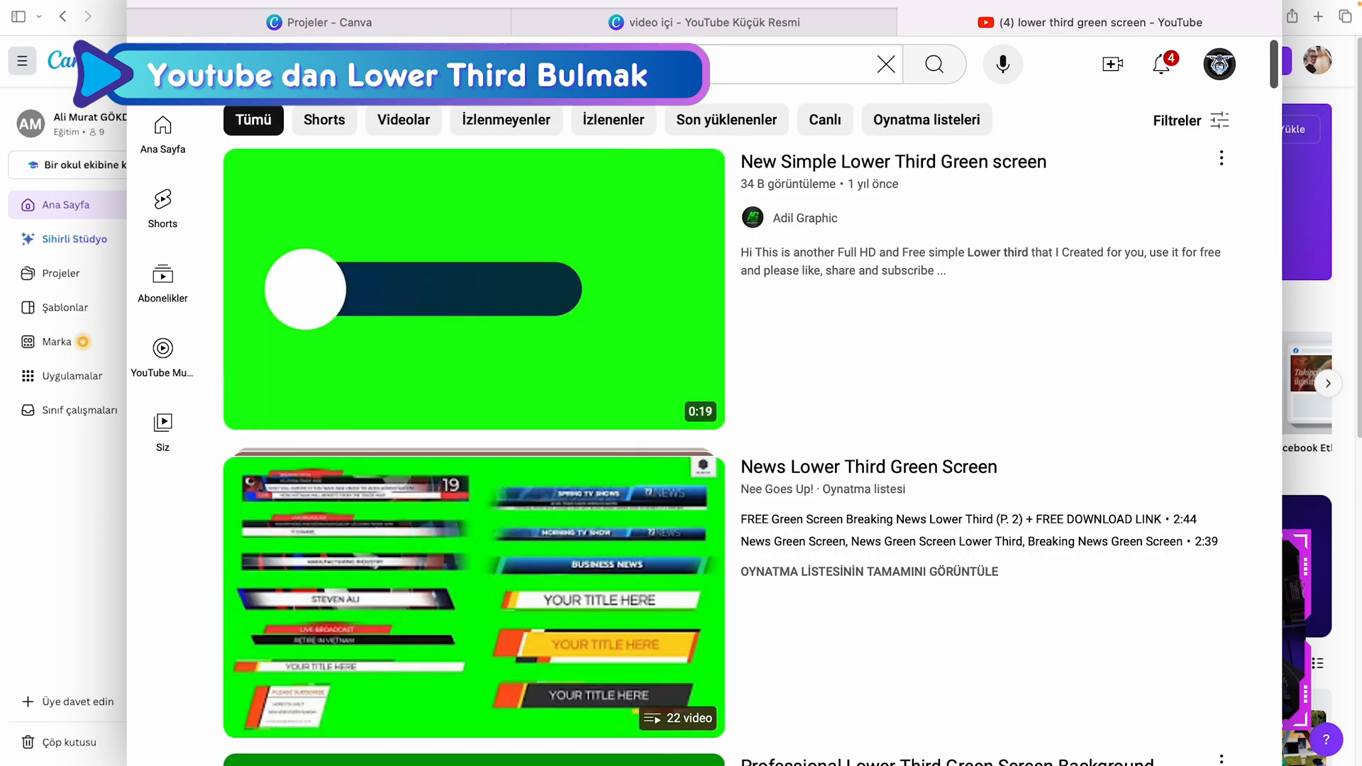
{"action": "mouse_move", "coordinate": [442, 266]}
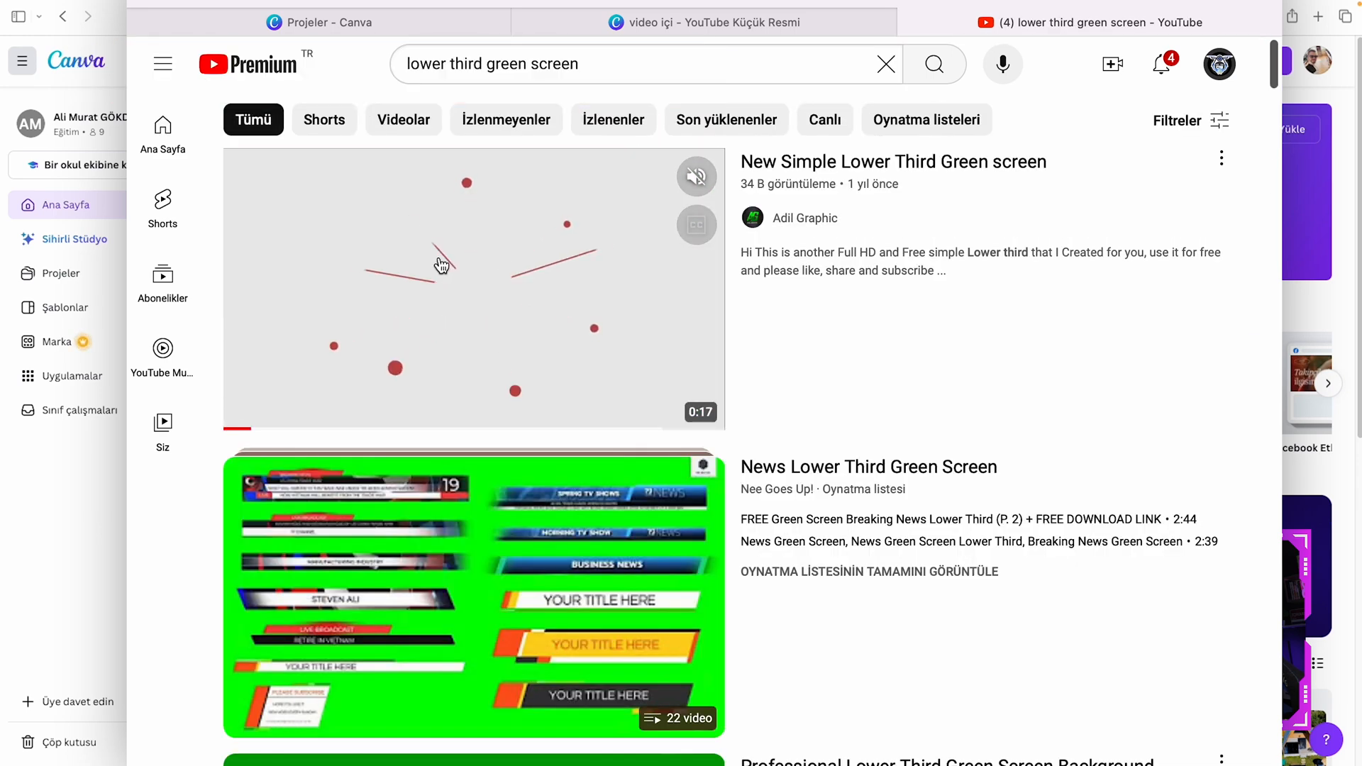
{"action": "scroll", "coordinate": [450, 273], "scroll_direction": "down", "scroll_amount": 10}
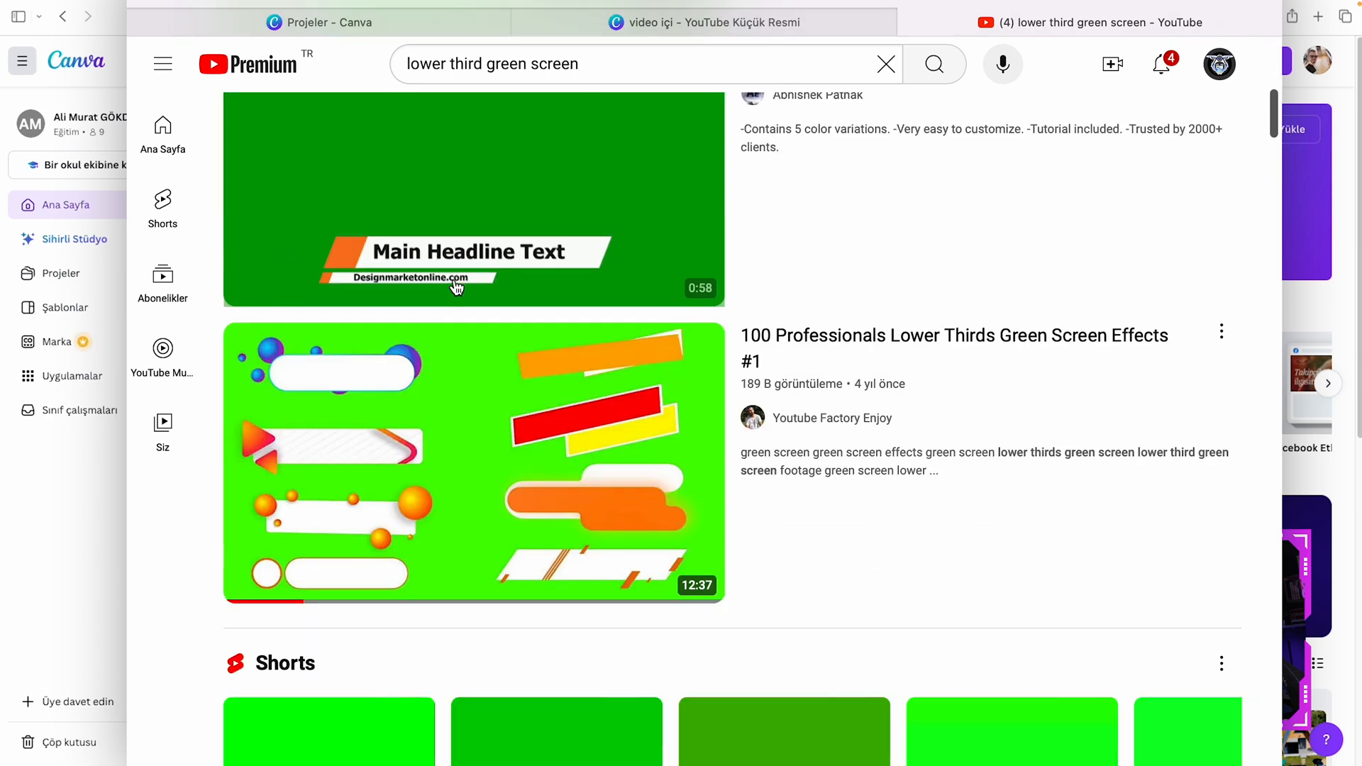
{"action": "scroll", "coordinate": [491, 312], "scroll_direction": "down", "scroll_amount": 18}
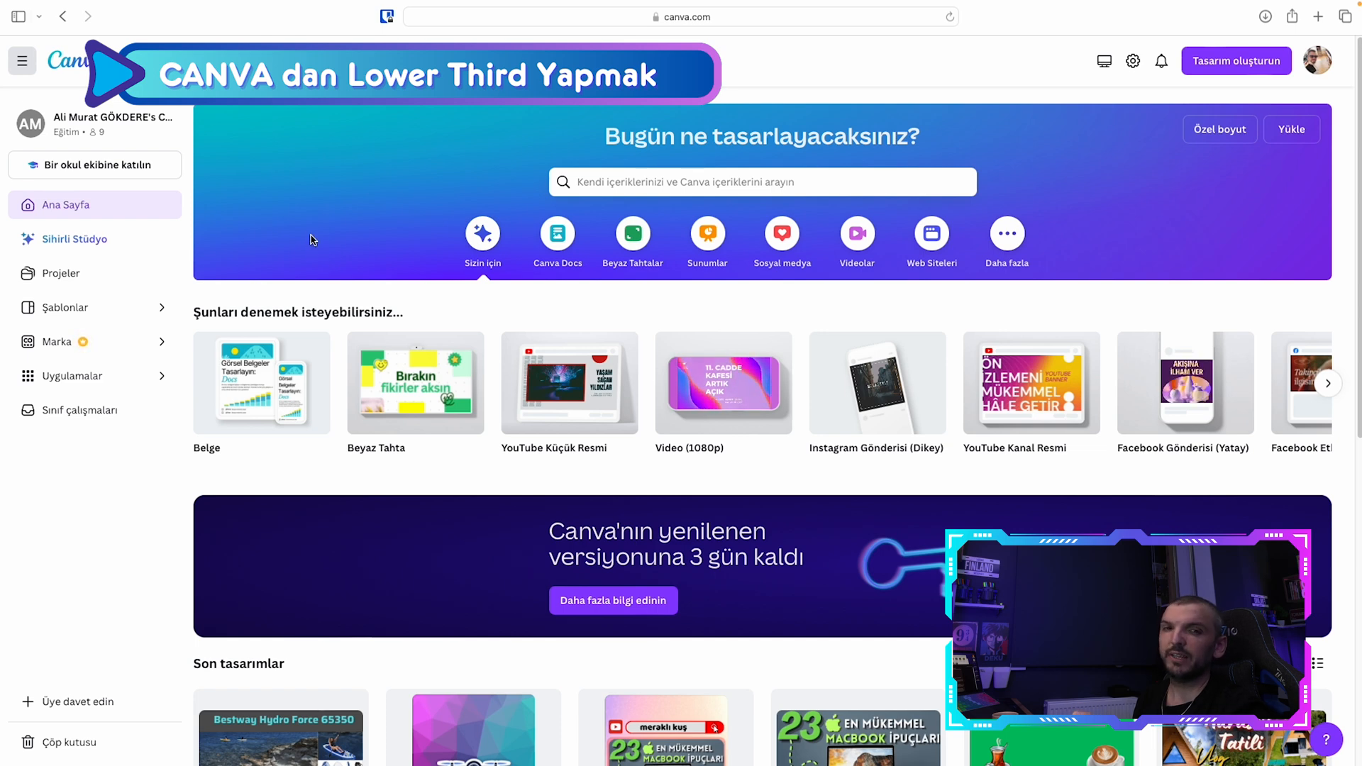
In Canva, search for "lower third" and open the Blue and White Vintage Funny Lower Third template for editing
{"action": "left_click", "coordinate": [613, 183]}
{"action": "type", "text": "lower third"}
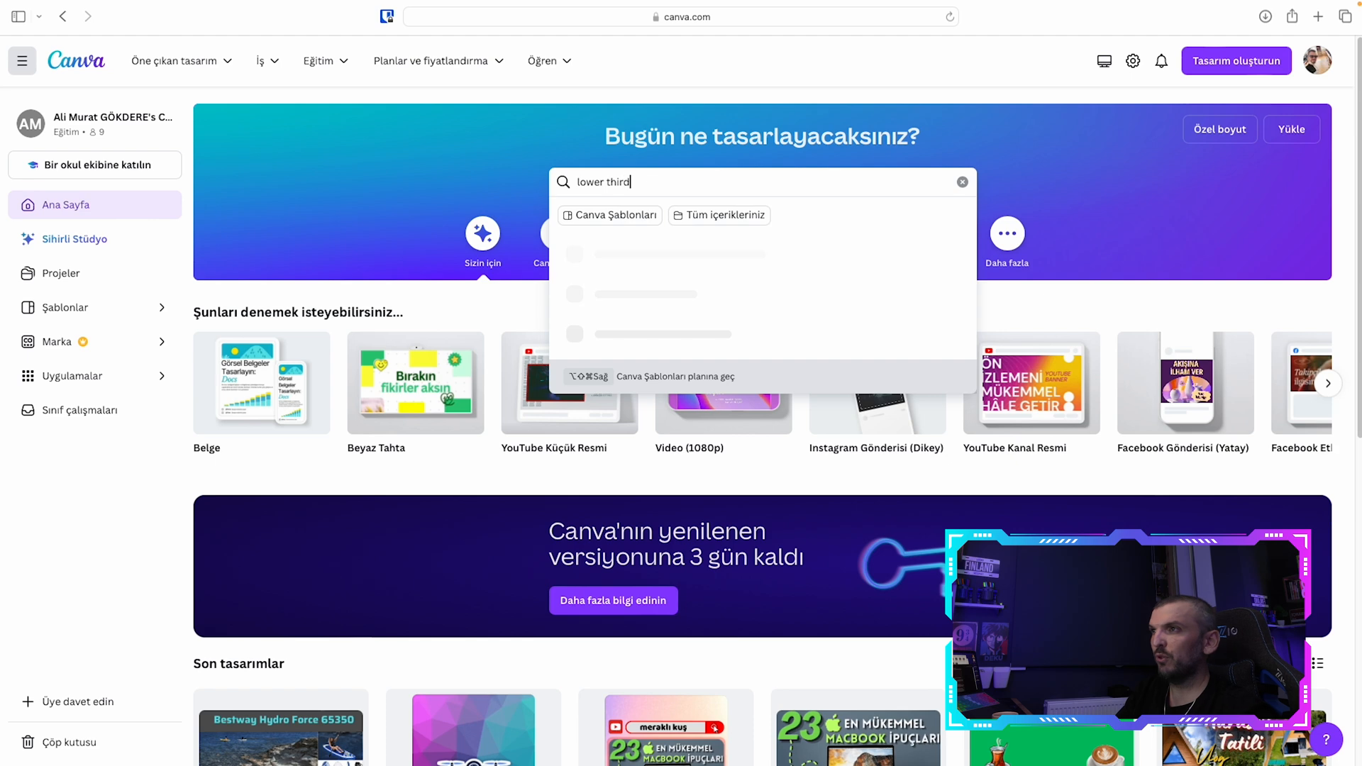
{"action": "key", "text": "Return"}
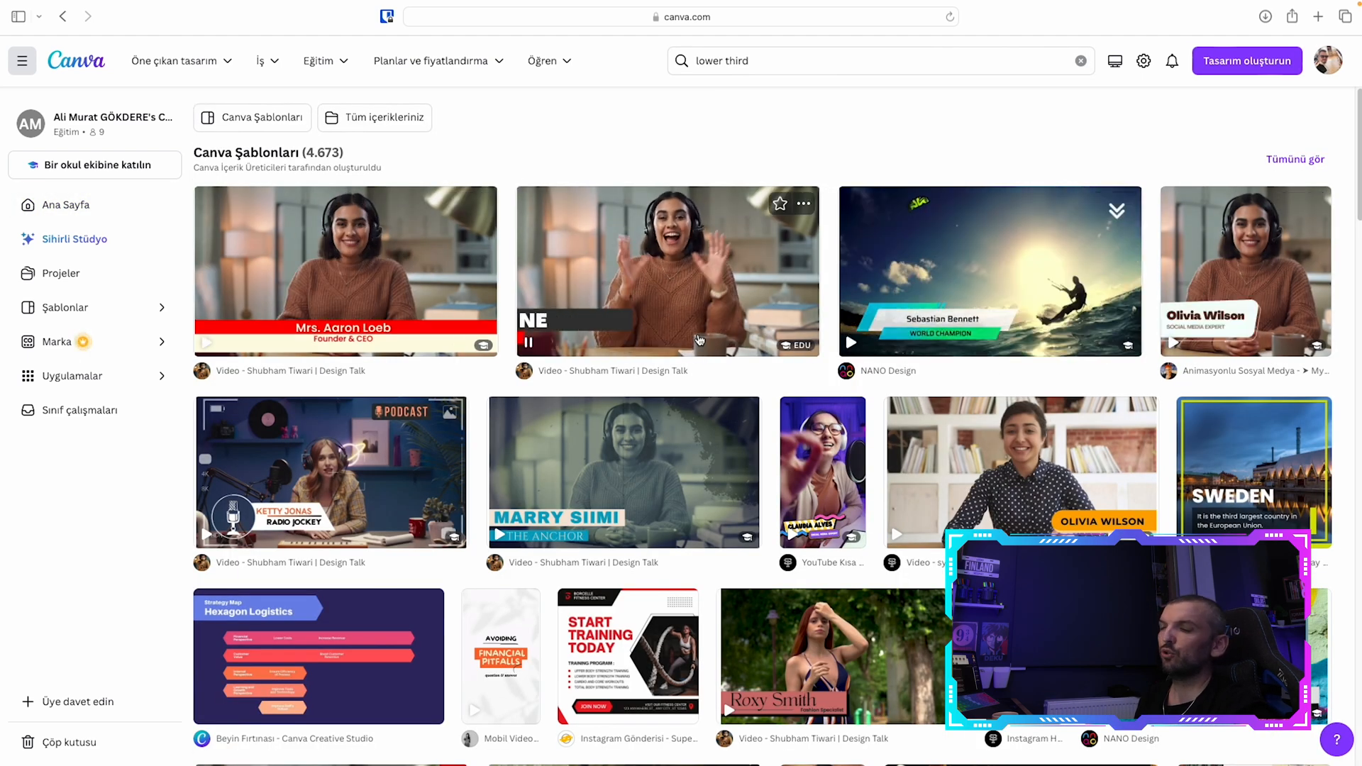
{"action": "left_click", "coordinate": [708, 461]}
{"action": "left_click", "coordinate": [974, 259]}
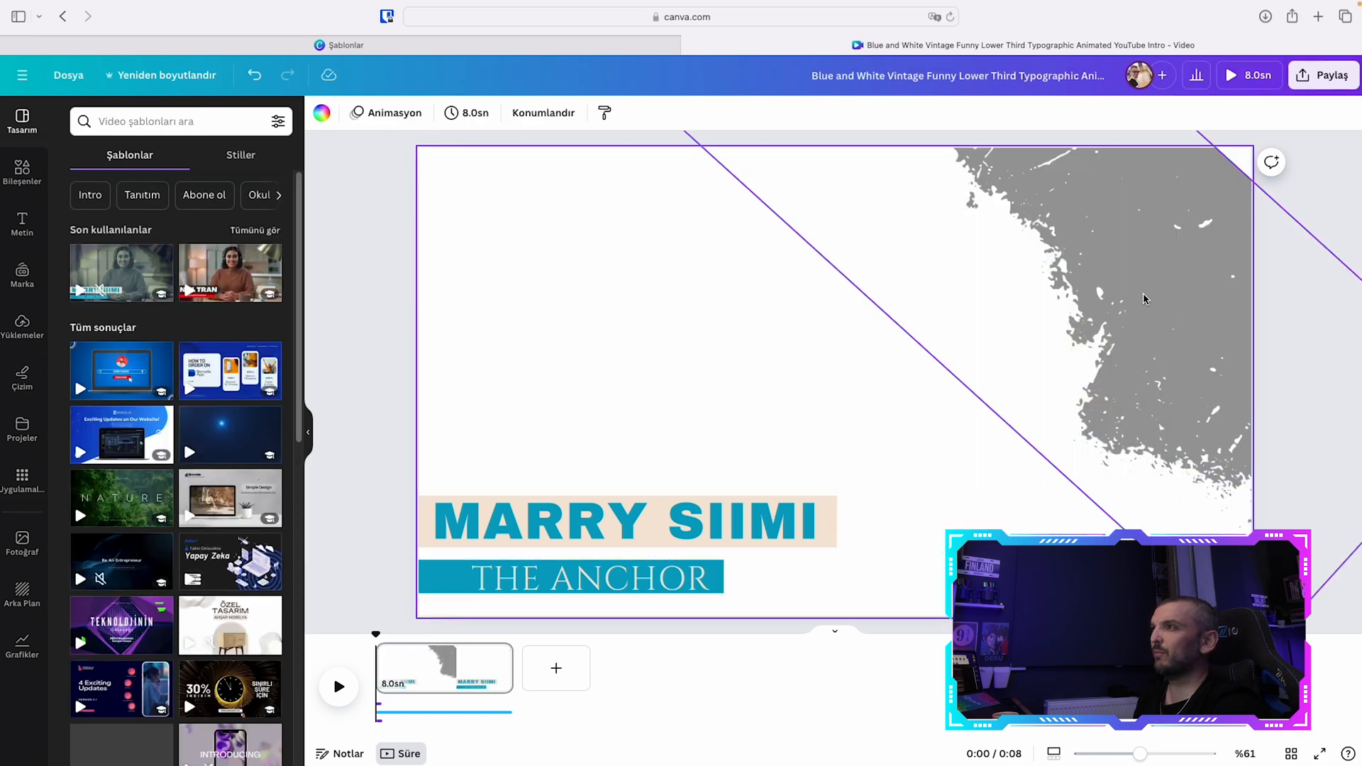
Delete the grey brush shape from the page and change the headline text to "MERAKLI KUŞ"
{"action": "left_click", "coordinate": [1071, 307]}
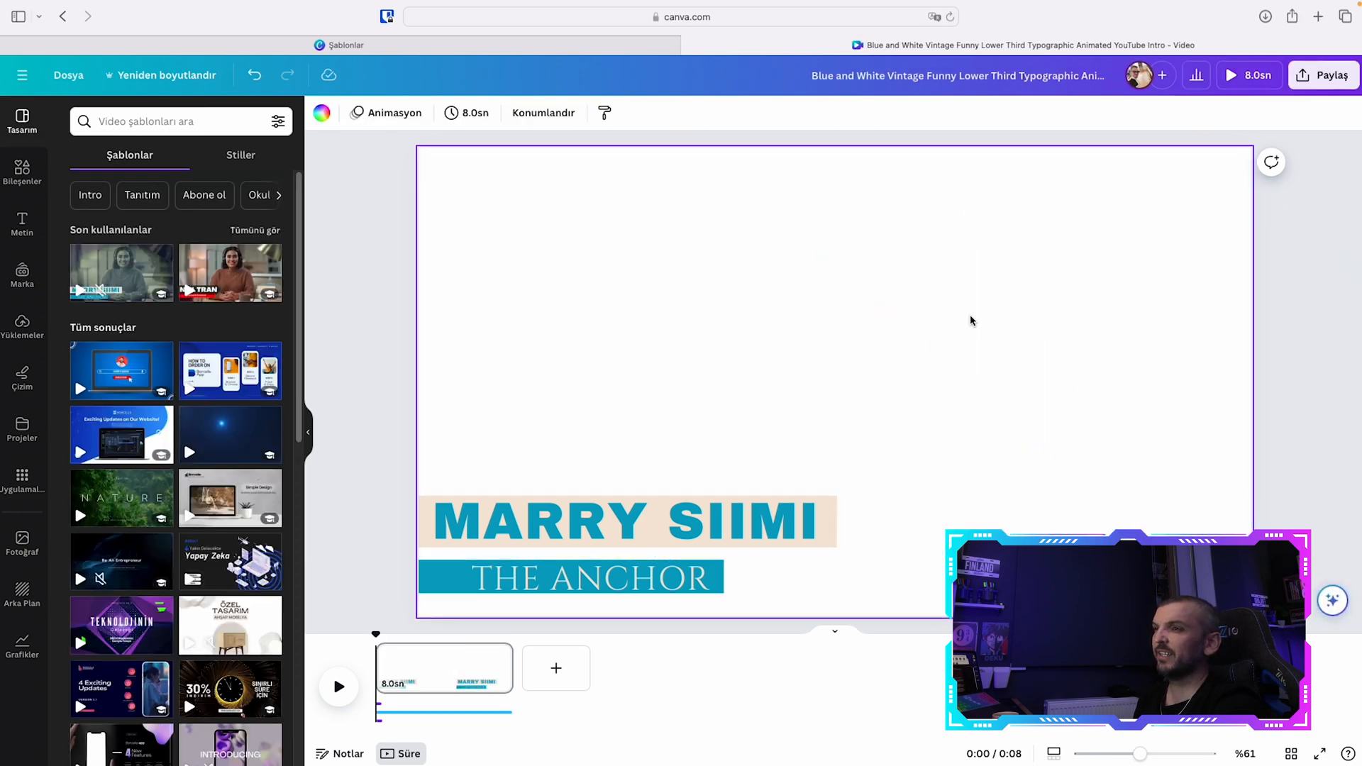
{"action": "left_click", "coordinate": [626, 506]}
{"action": "left_click_drag", "start_coordinate": [434, 522], "coordinate": [823, 523]}
{"action": "type", "text": "MERAKLI KUŞ"}
Change the subtitle text to "ABONE OL:)" and scrub the animation to 0:03
{"action": "left_click", "coordinate": [623, 582]}
{"action": "double_click", "coordinate": [584, 572]}
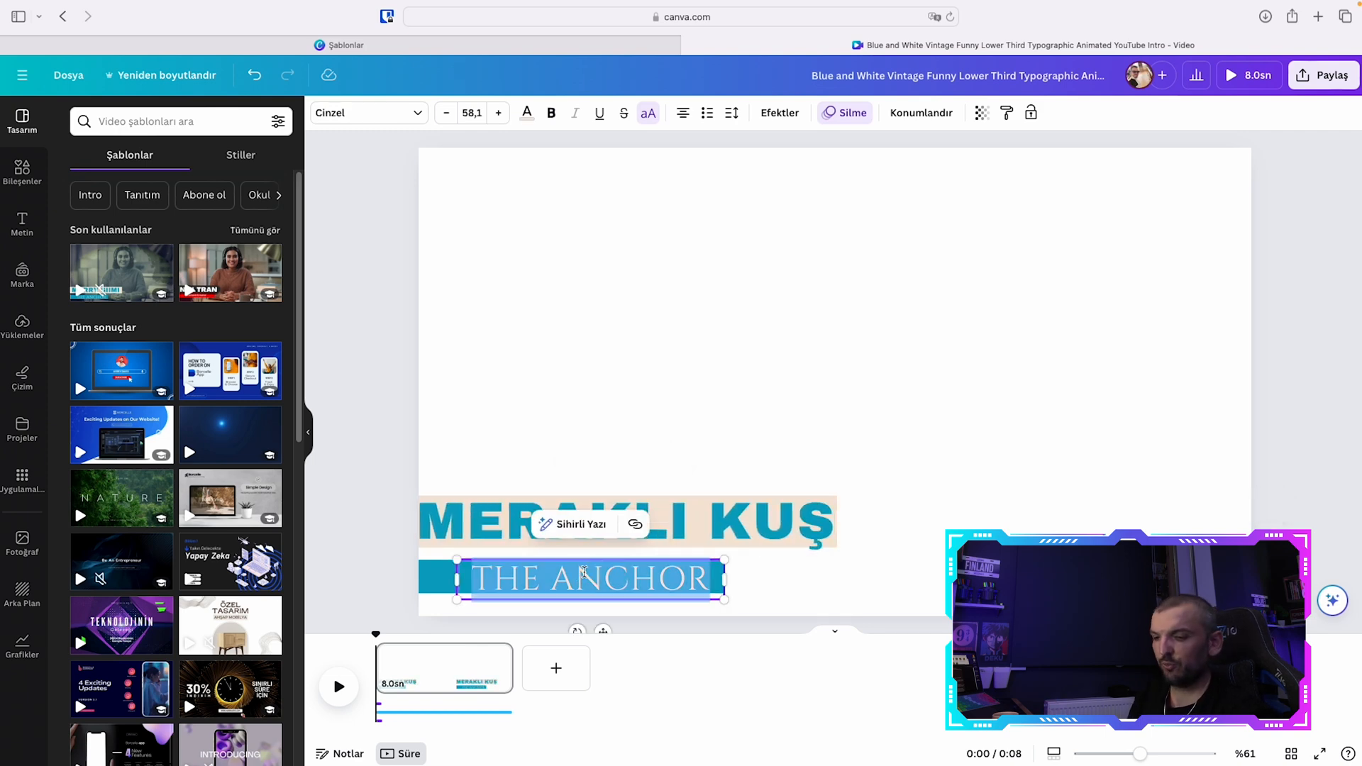
{"action": "type", "text": "ABONE OL:)"}
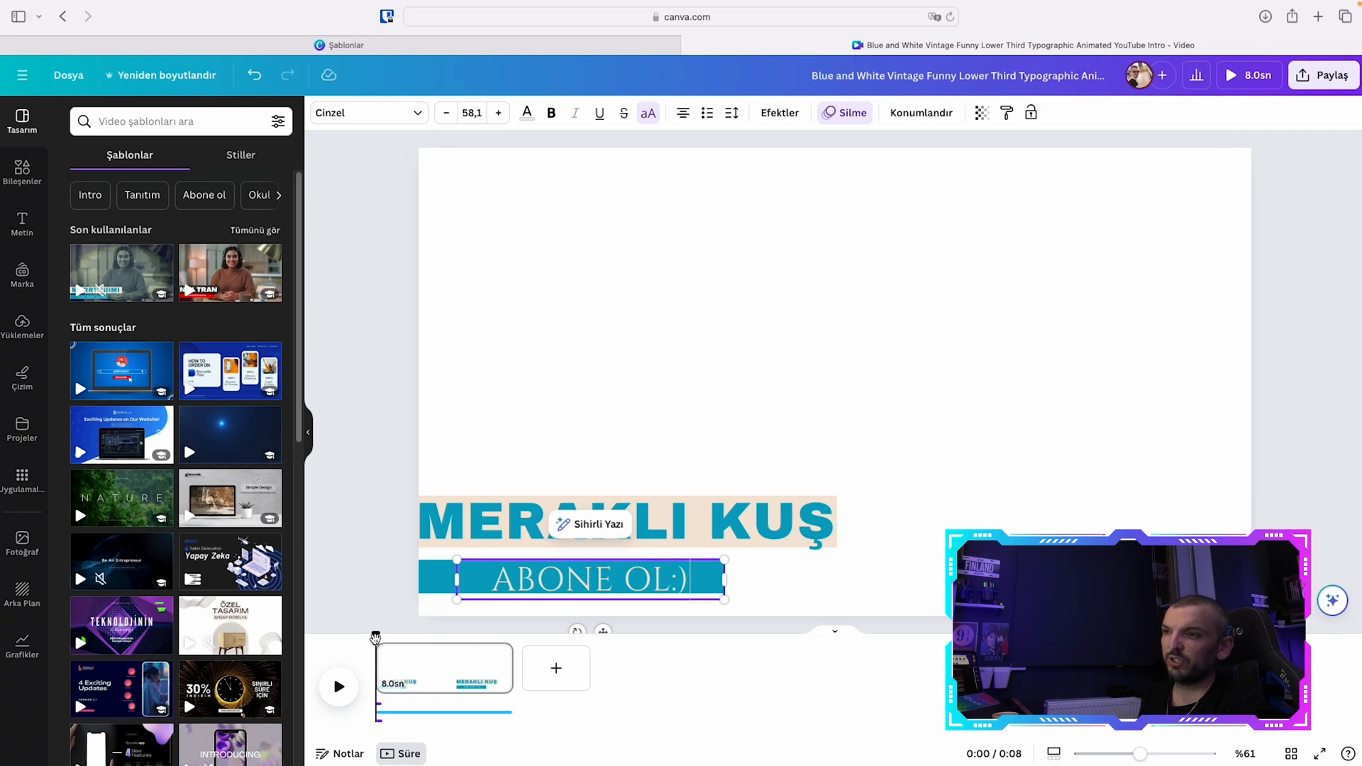
{"action": "left_click_drag", "start_coordinate": [376, 637], "coordinate": [437, 642]}
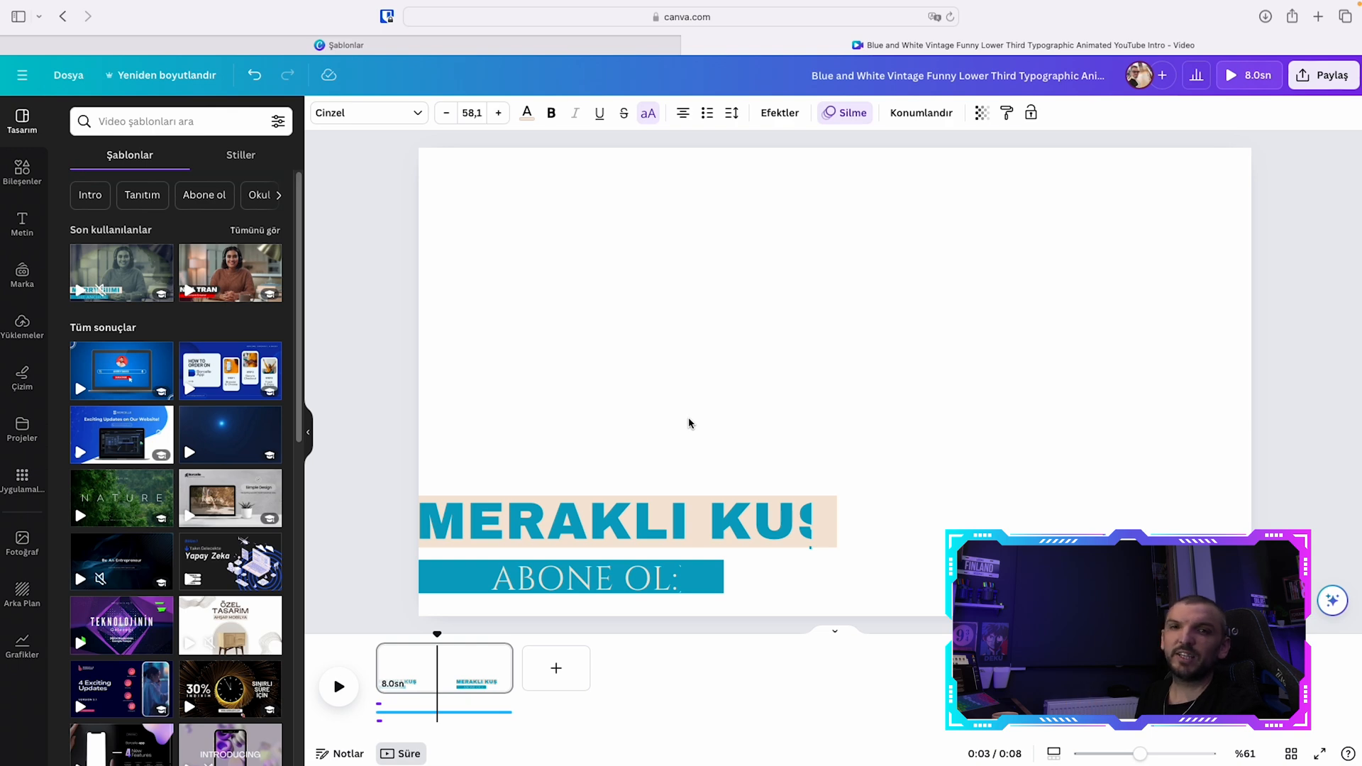
Fill the page background with the solid medium green swatch
{"action": "left_click", "coordinate": [21, 590]}
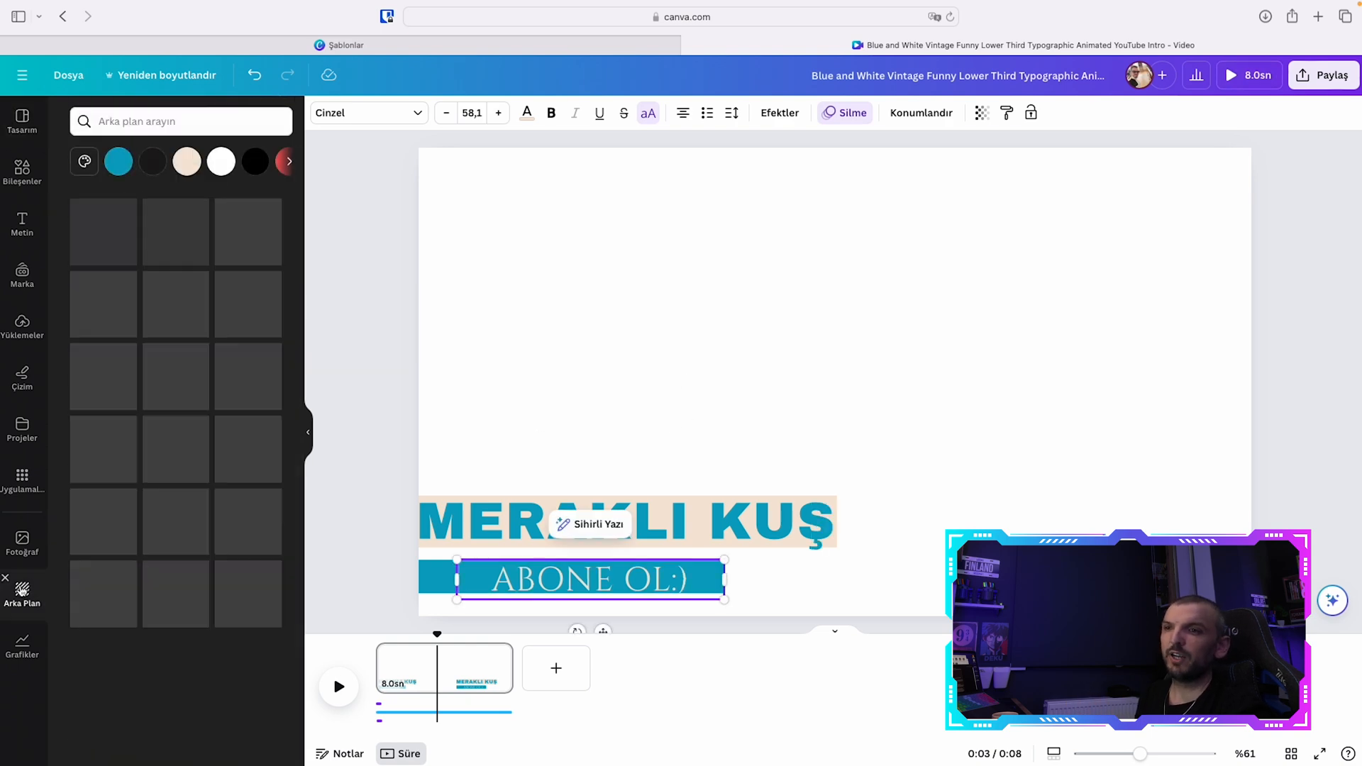
{"action": "left_click", "coordinate": [286, 162]}
{"action": "left_click", "coordinate": [285, 161]}
{"action": "left_click", "coordinate": [145, 166]}
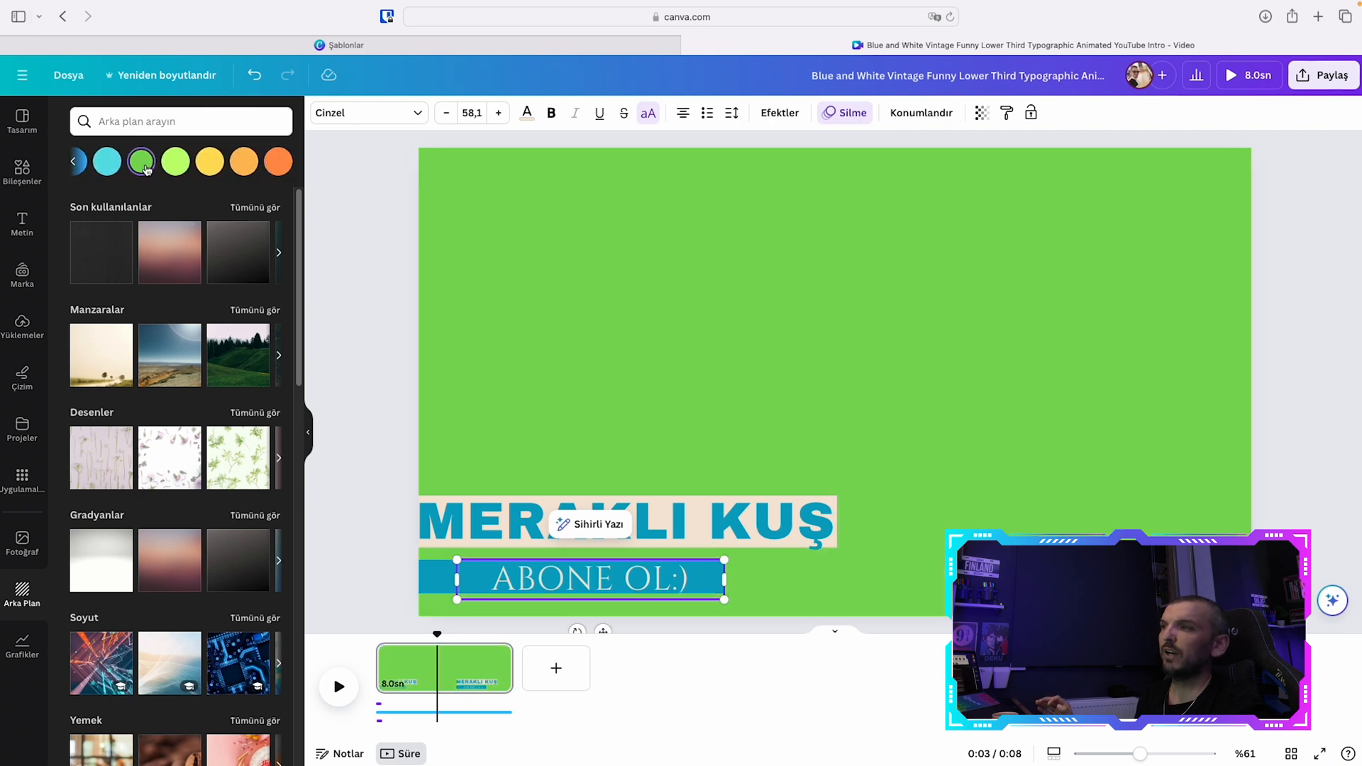
Download the design as an MP4 video with the quality raised above 1080p (HD)
{"action": "left_click", "coordinate": [1324, 75]}
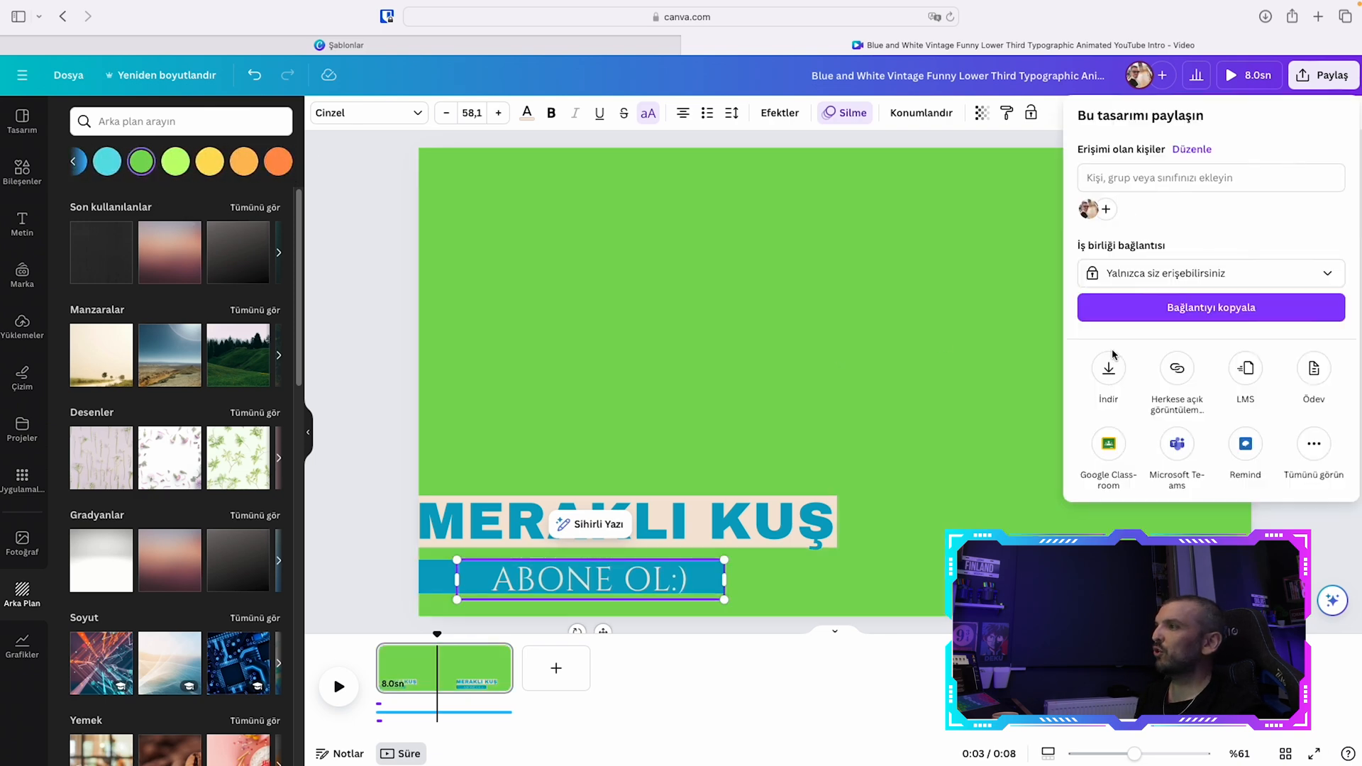
{"action": "left_click", "coordinate": [1108, 368]}
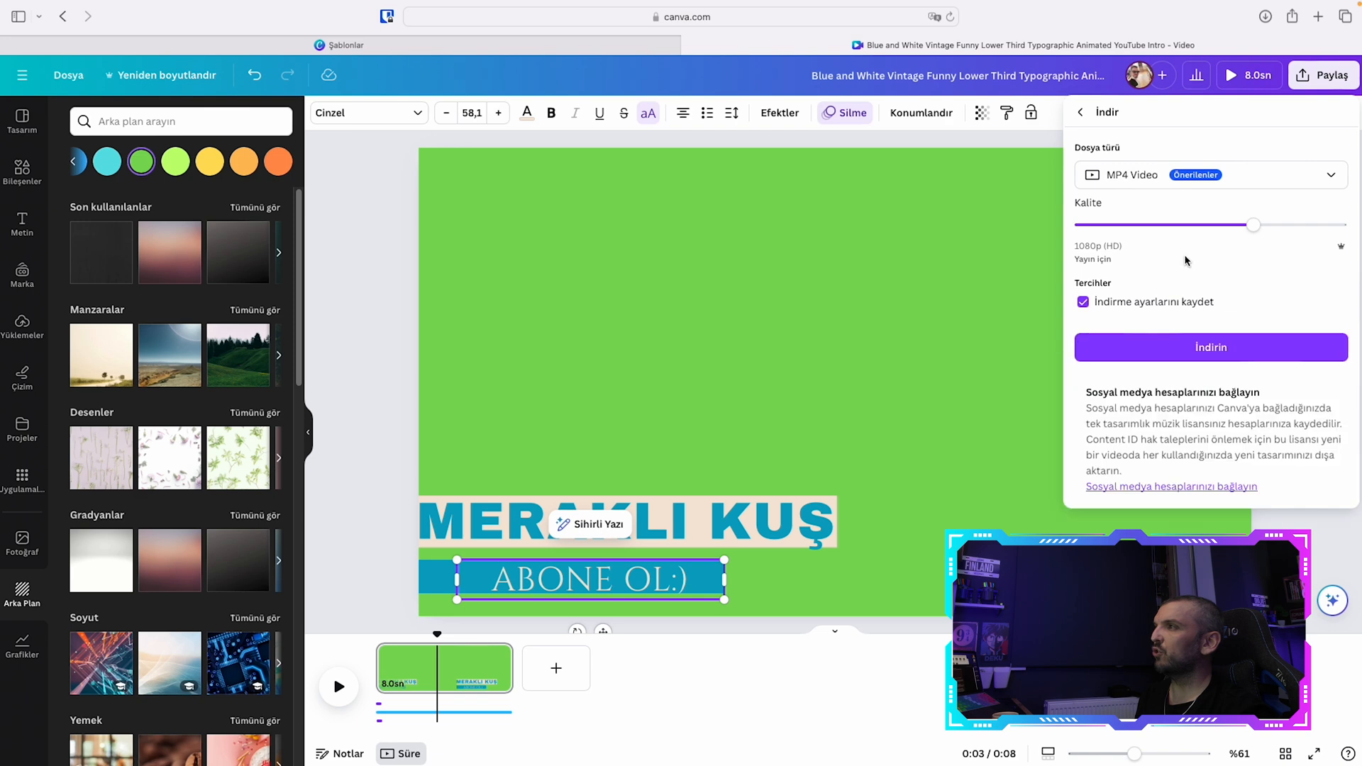
{"action": "left_click_drag", "start_coordinate": [1262, 231], "coordinate": [1329, 231]}
{"action": "left_click", "coordinate": [1183, 347]}
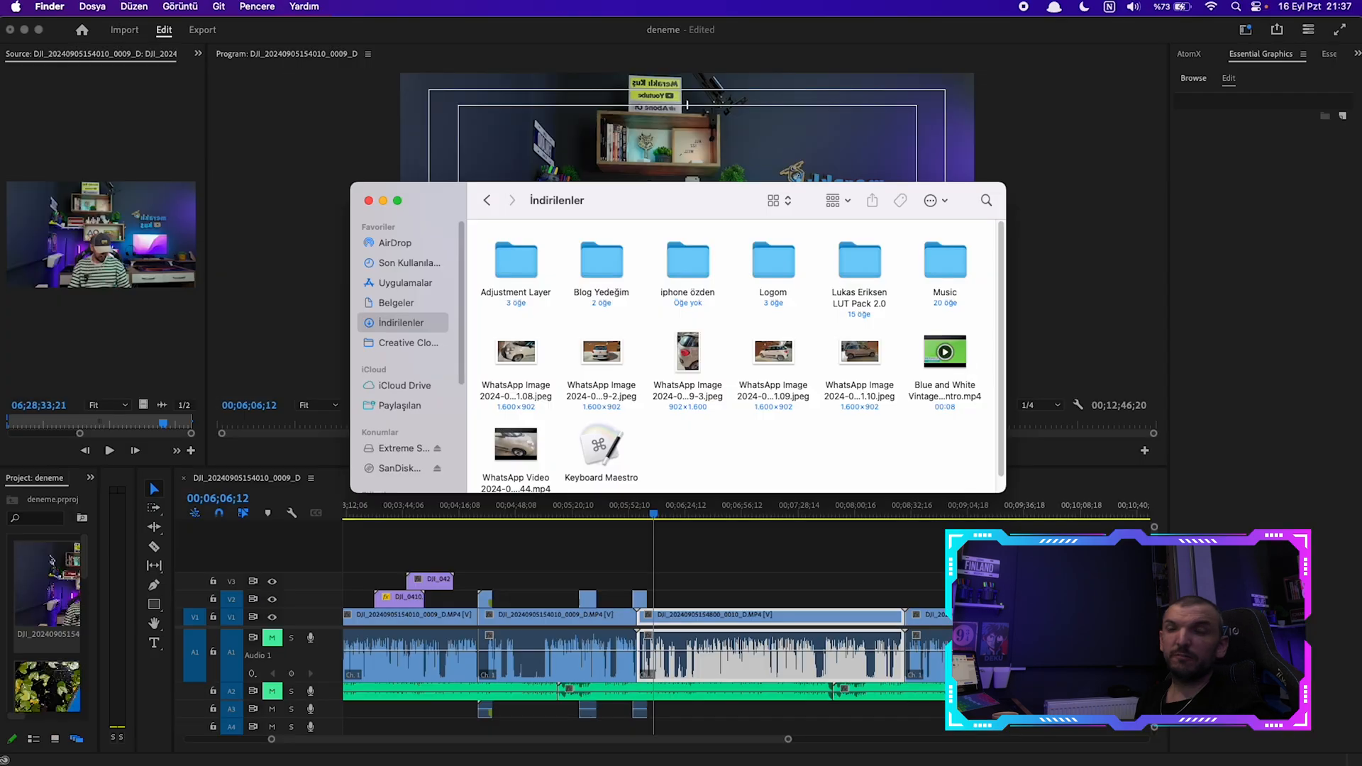
In Premiere Pro, place the downloaded Blue and White Vintage MP4 on V3 at about 00;06;27 and play it
{"action": "left_click", "coordinate": [963, 361]}
{"action": "left_click_drag", "start_coordinate": [963, 362], "coordinate": [697, 587]}
{"action": "key", "text": "Down"}
{"action": "key", "text": "space"}
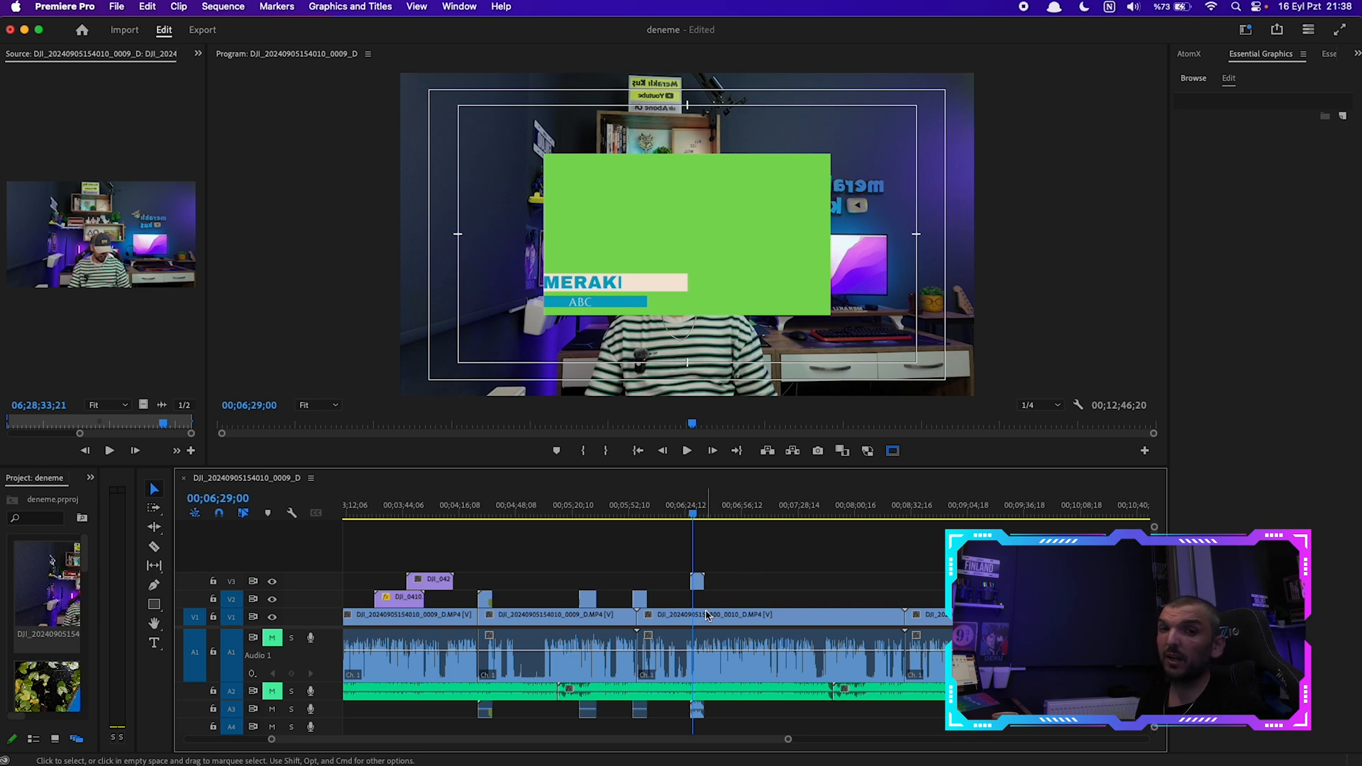
Delete the green lower third's audio on A3 and move its video from V3 down to V2
{"action": "left_click", "coordinate": [696, 711]}
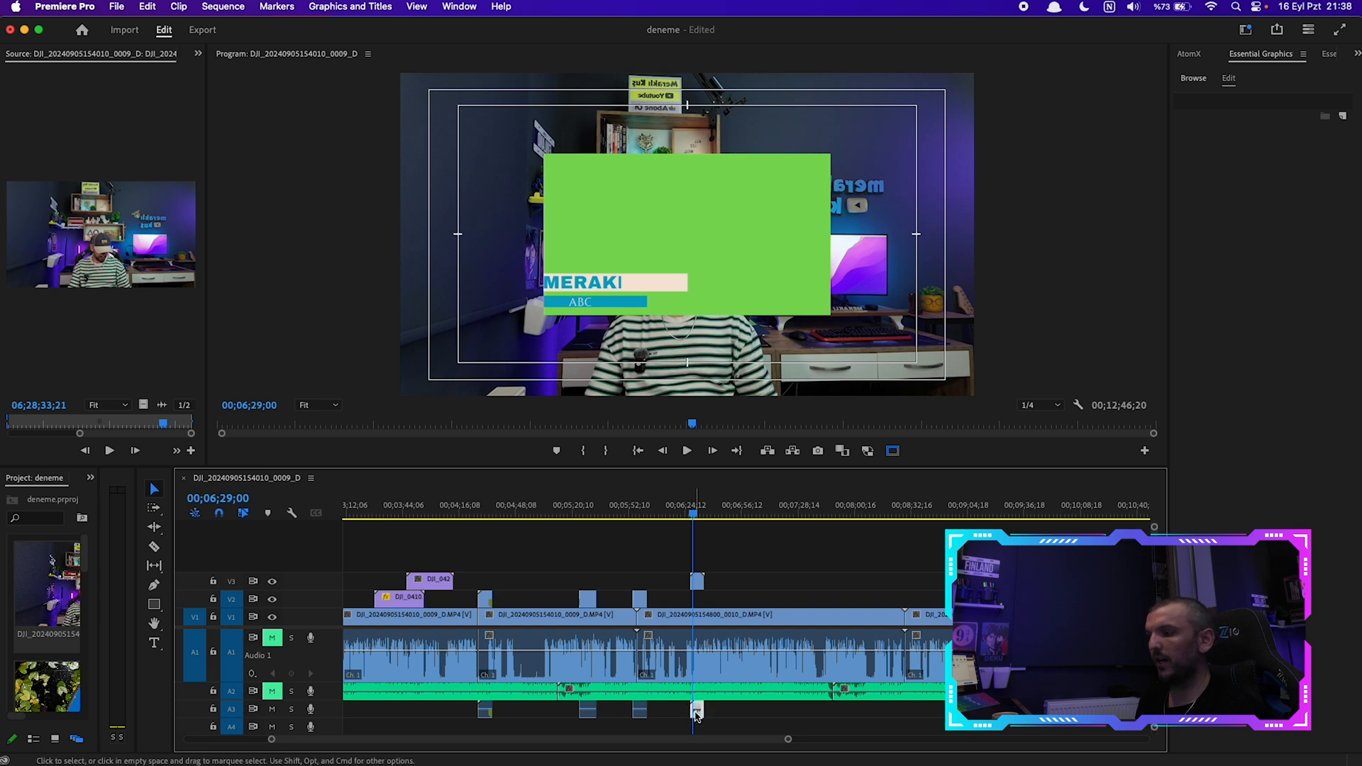
{"action": "key", "text": "Delete"}
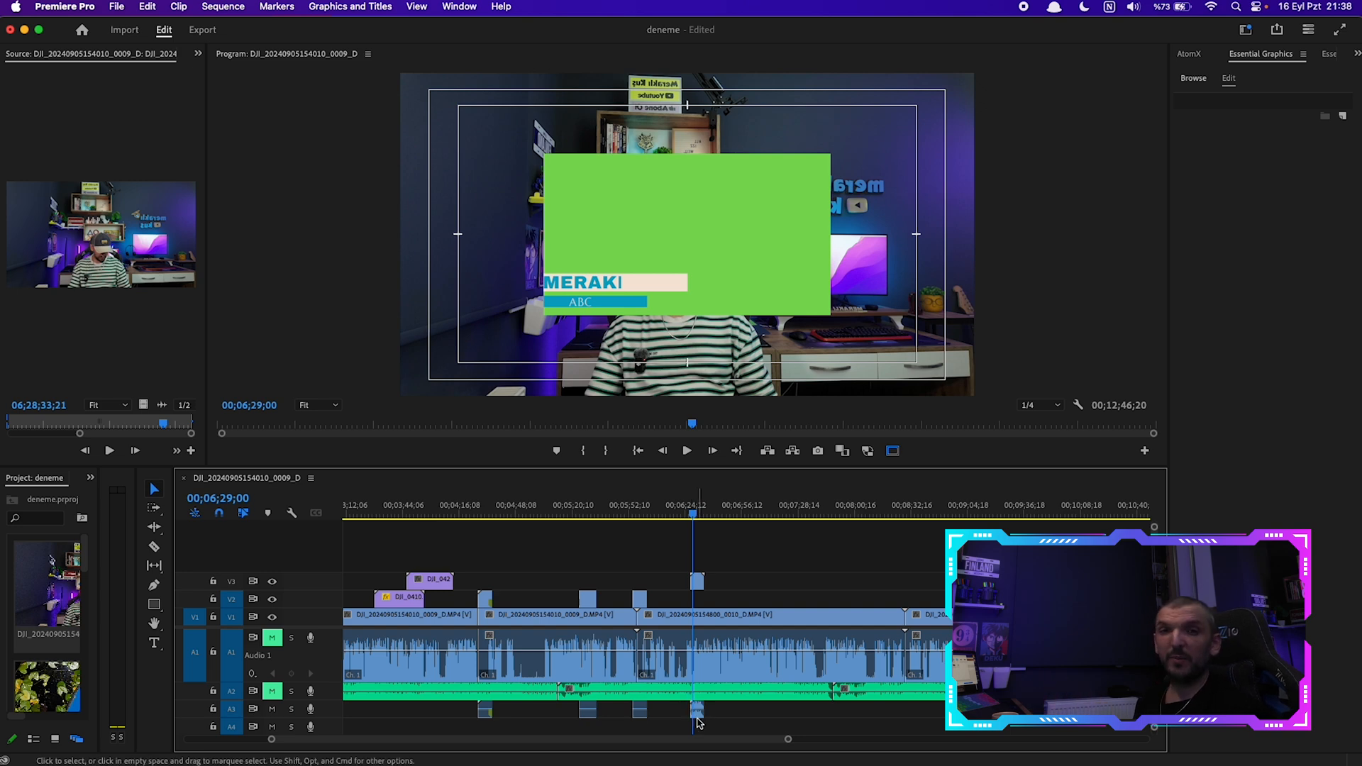
{"action": "left_click_drag", "start_coordinate": [696, 584], "coordinate": [697, 600]}
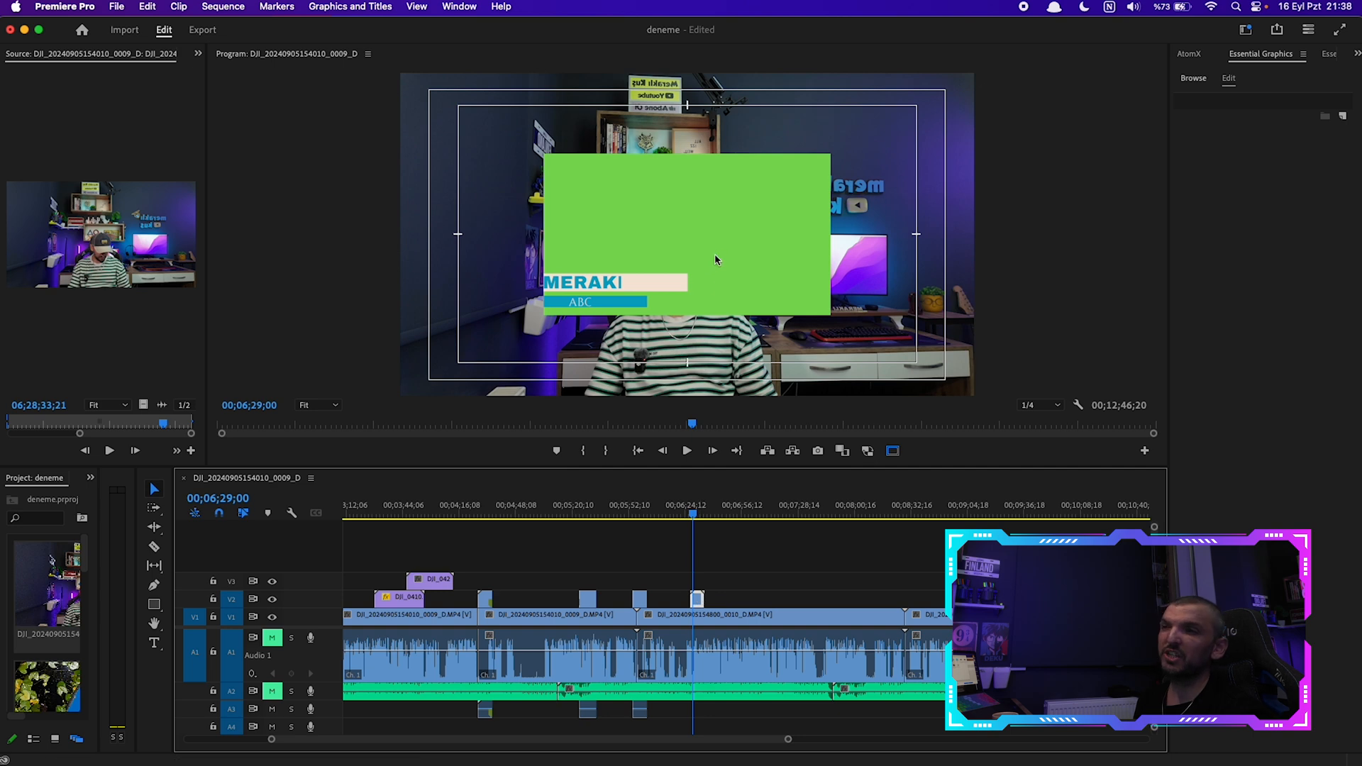
Find the Ultra Key effect and apply it to the green-background lower third on V2 at about 00;06;29
{"action": "left_click", "coordinate": [90, 483]}
{"action": "left_click", "coordinate": [107, 550]}
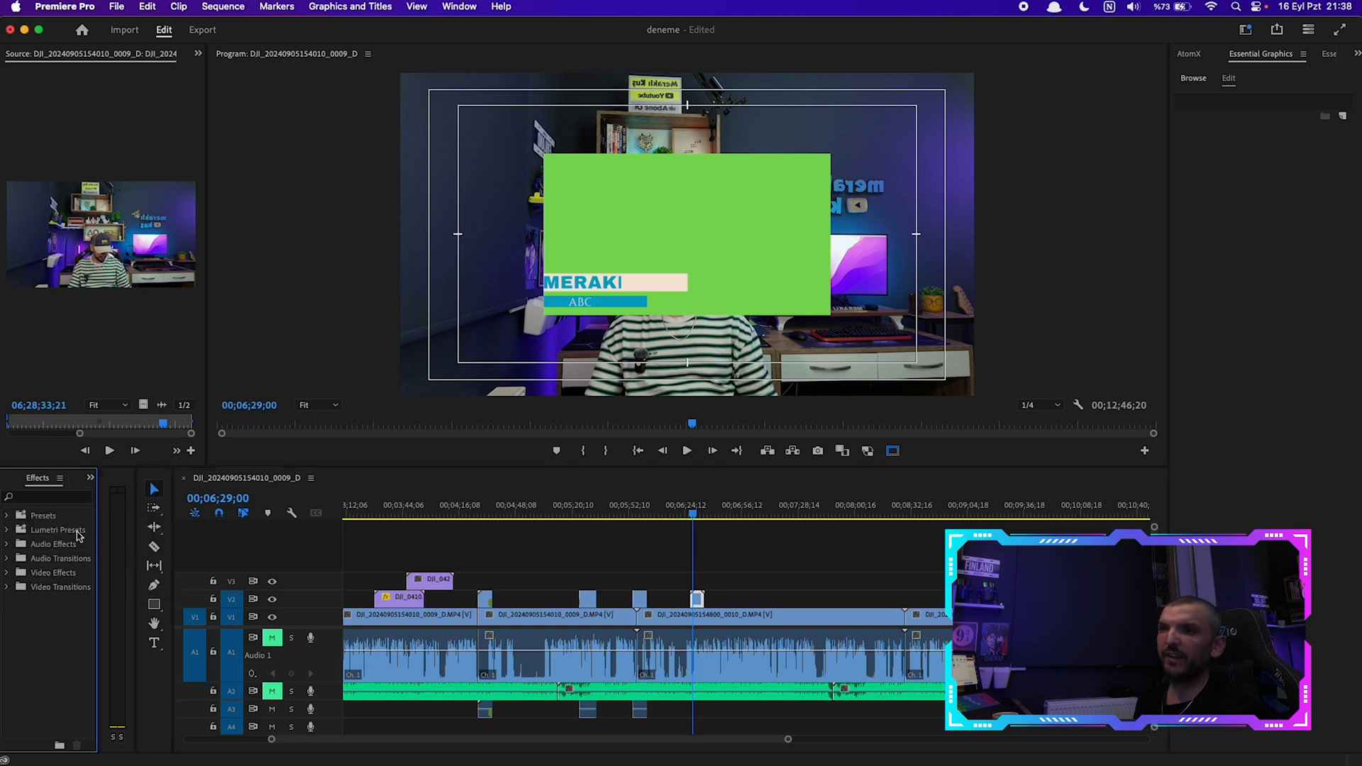
{"action": "left_click", "coordinate": [33, 498]}
{"action": "type", "text": "key"}
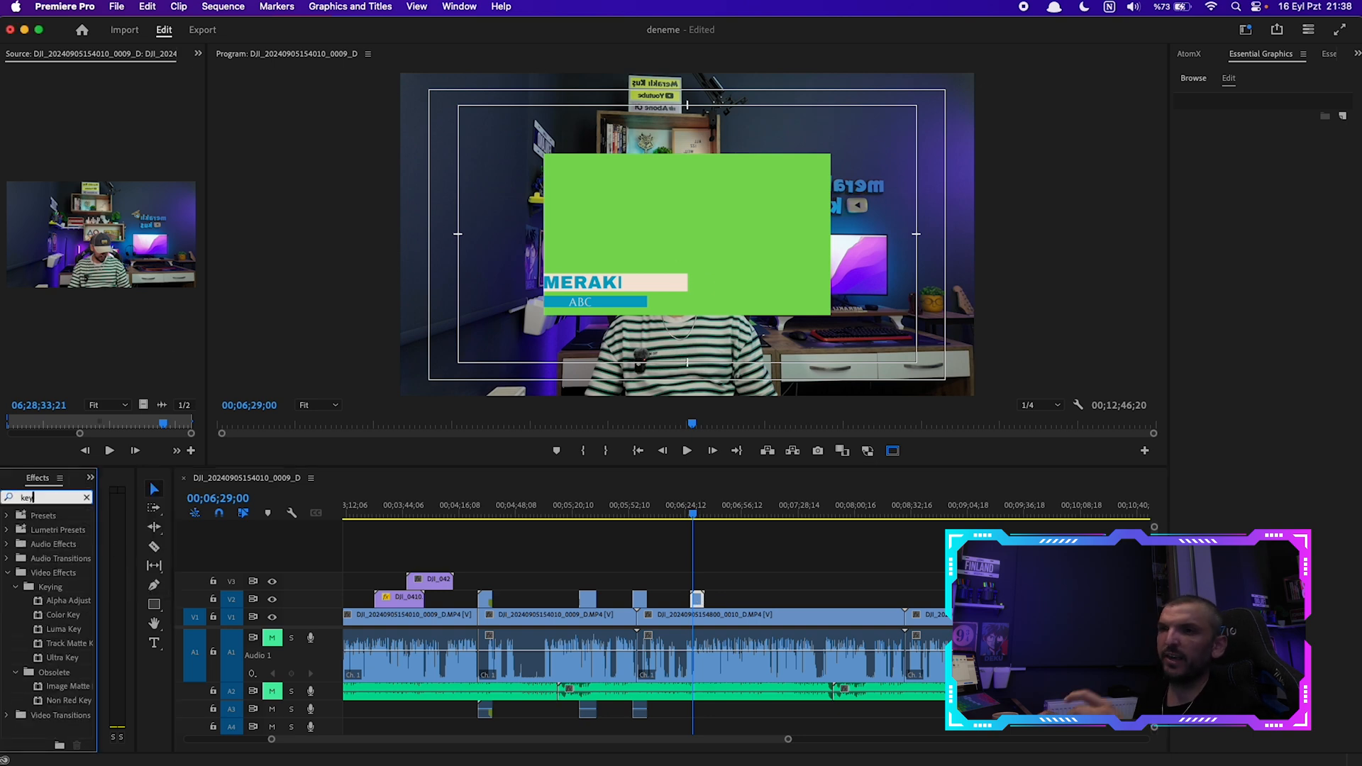
{"action": "left_click", "coordinate": [61, 661]}
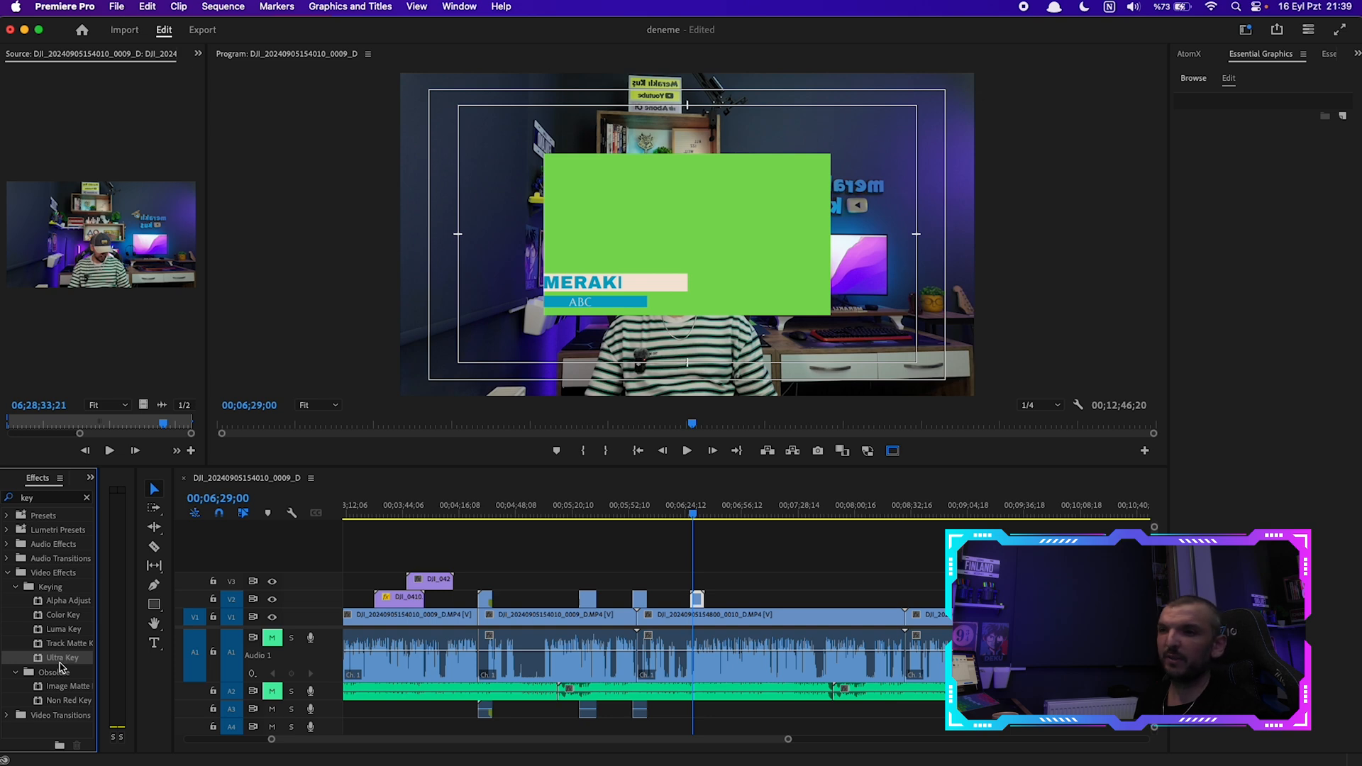
{"action": "left_click_drag", "start_coordinate": [59, 663], "coordinate": [699, 602]}
Sample the lower third's green background as the Ultra Key key color
{"action": "left_click", "coordinate": [198, 53]}
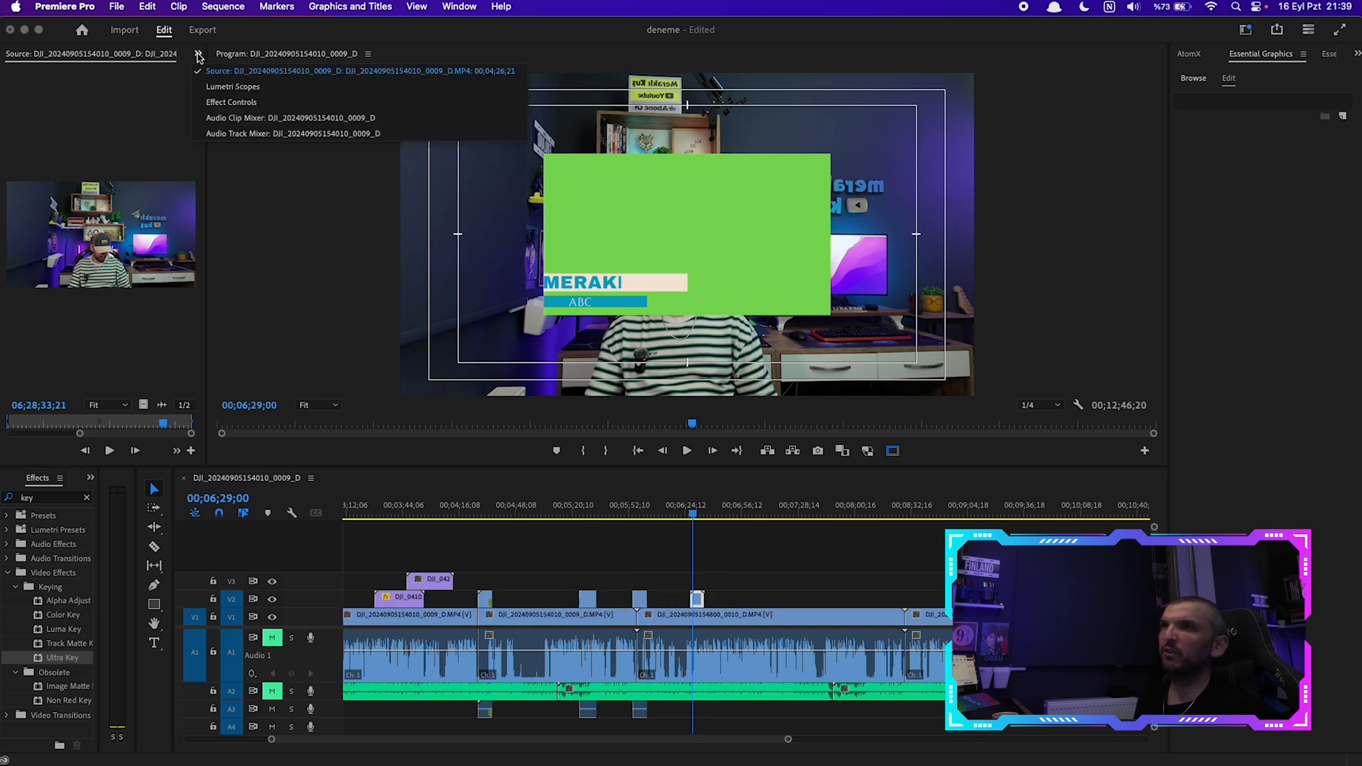
{"action": "left_click", "coordinate": [227, 106]}
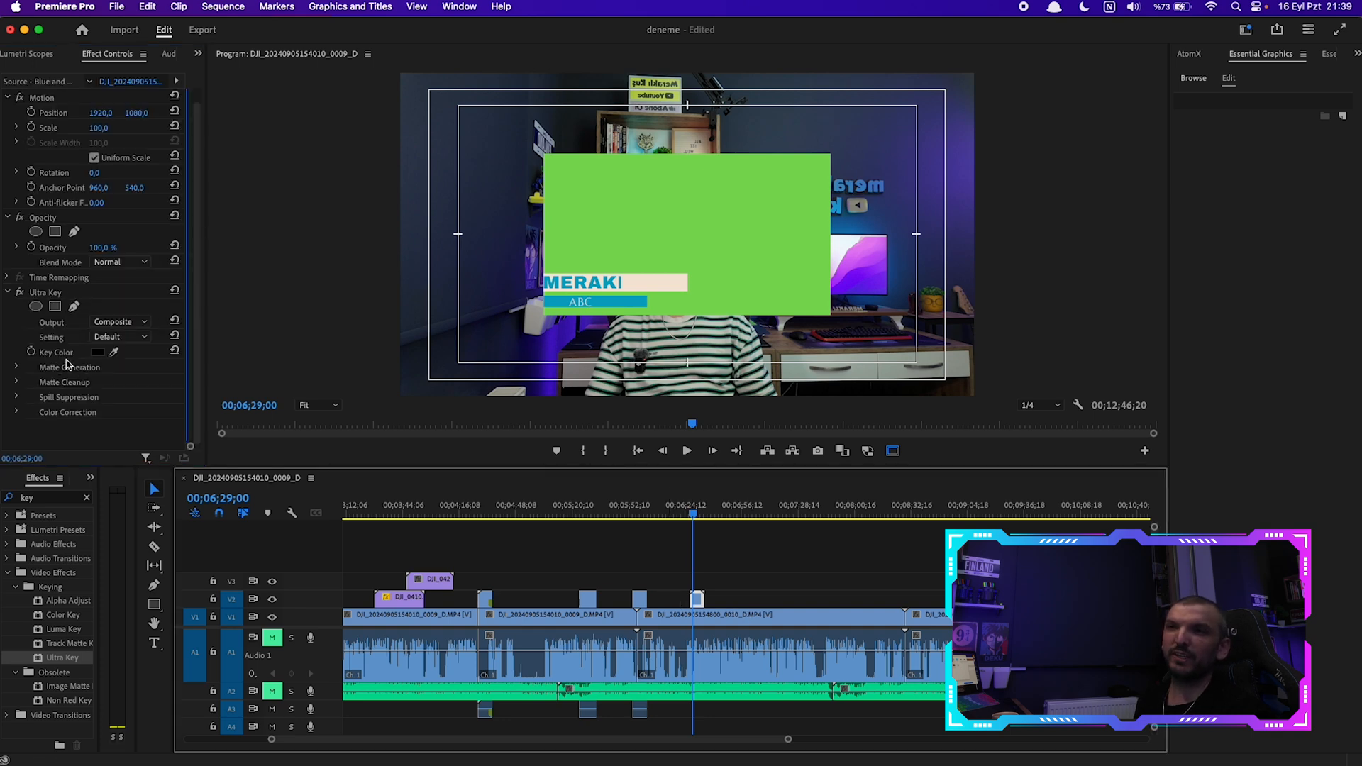
{"action": "left_click", "coordinate": [113, 353]}
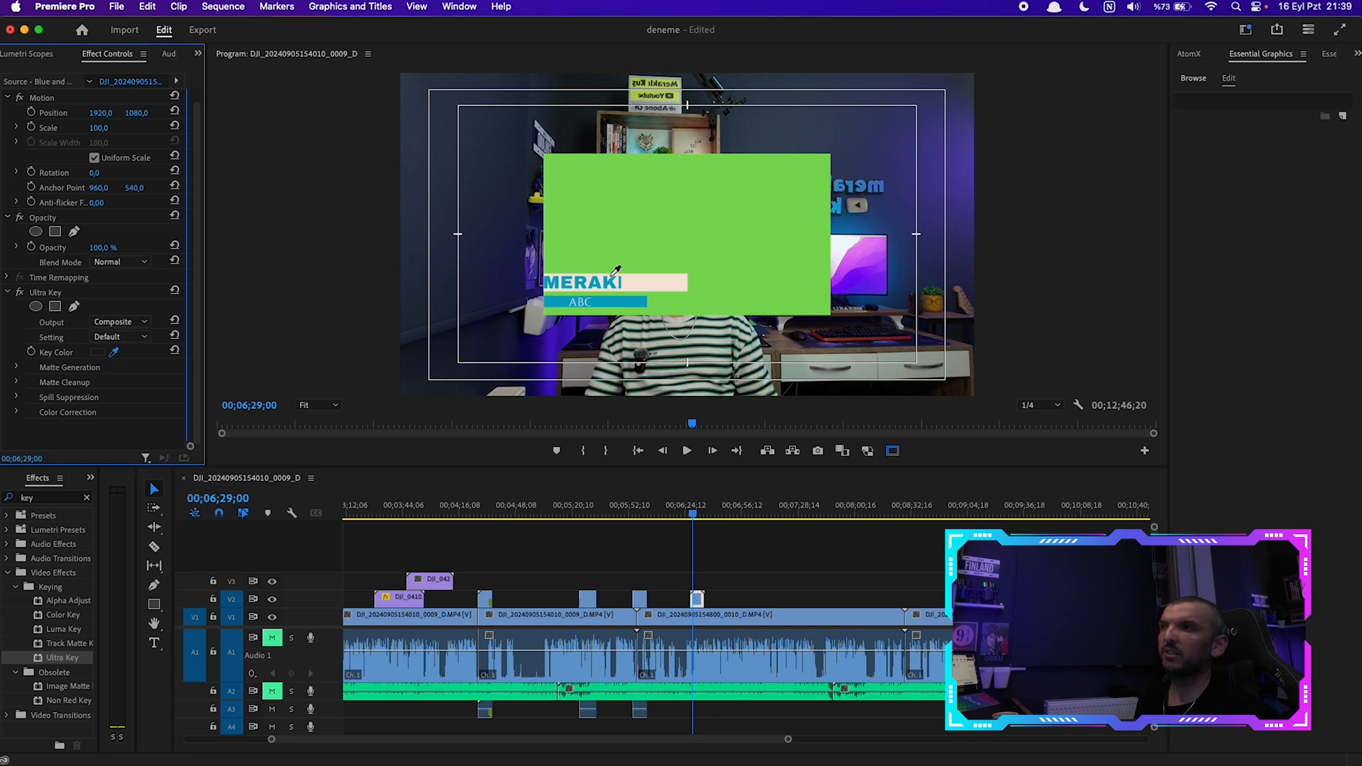
{"action": "left_click", "coordinate": [708, 210]}
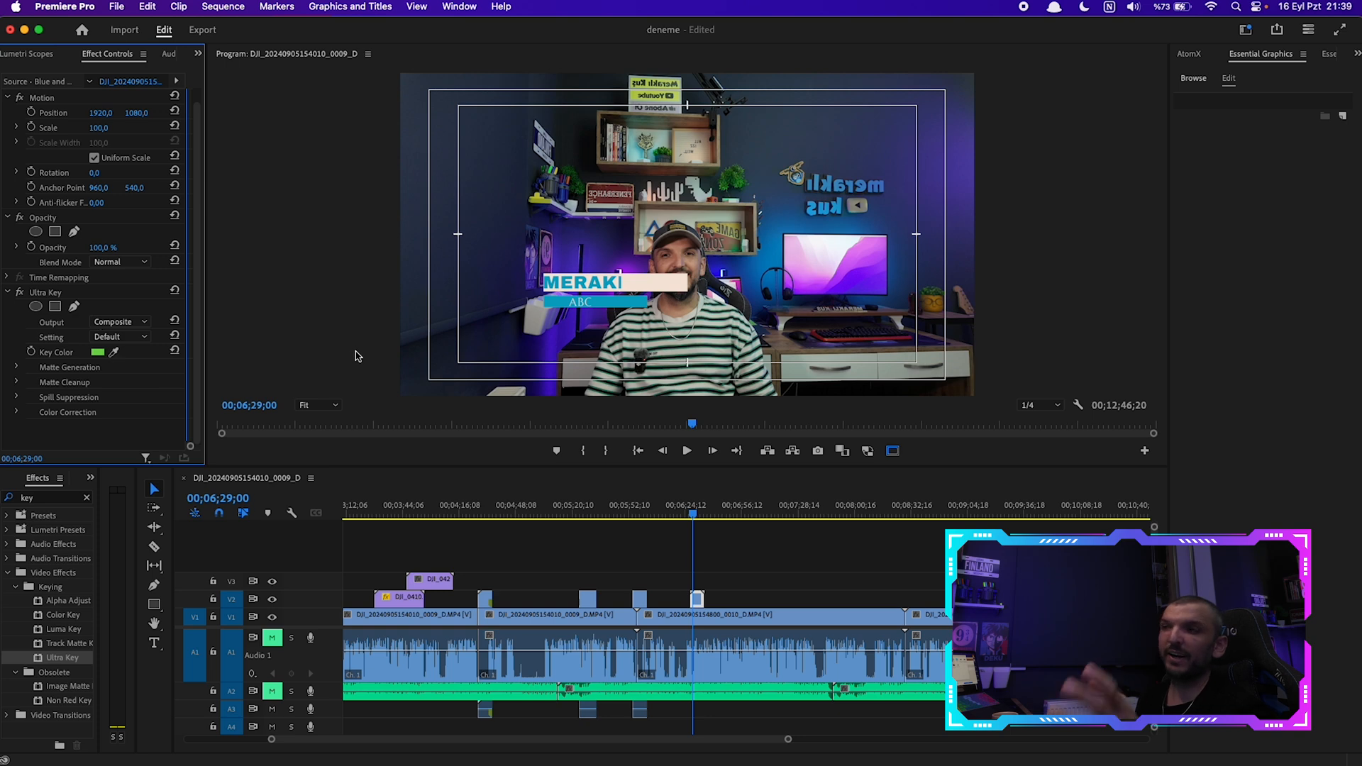
Enlarge the keyed lower third to fill the frame and play it from its start
{"action": "left_click", "coordinate": [122, 116]}
{"action": "left_click_drag", "start_coordinate": [692, 511], "coordinate": [690, 512]}
{"action": "left_click", "coordinate": [683, 512]}
{"action": "key", "text": "space"}
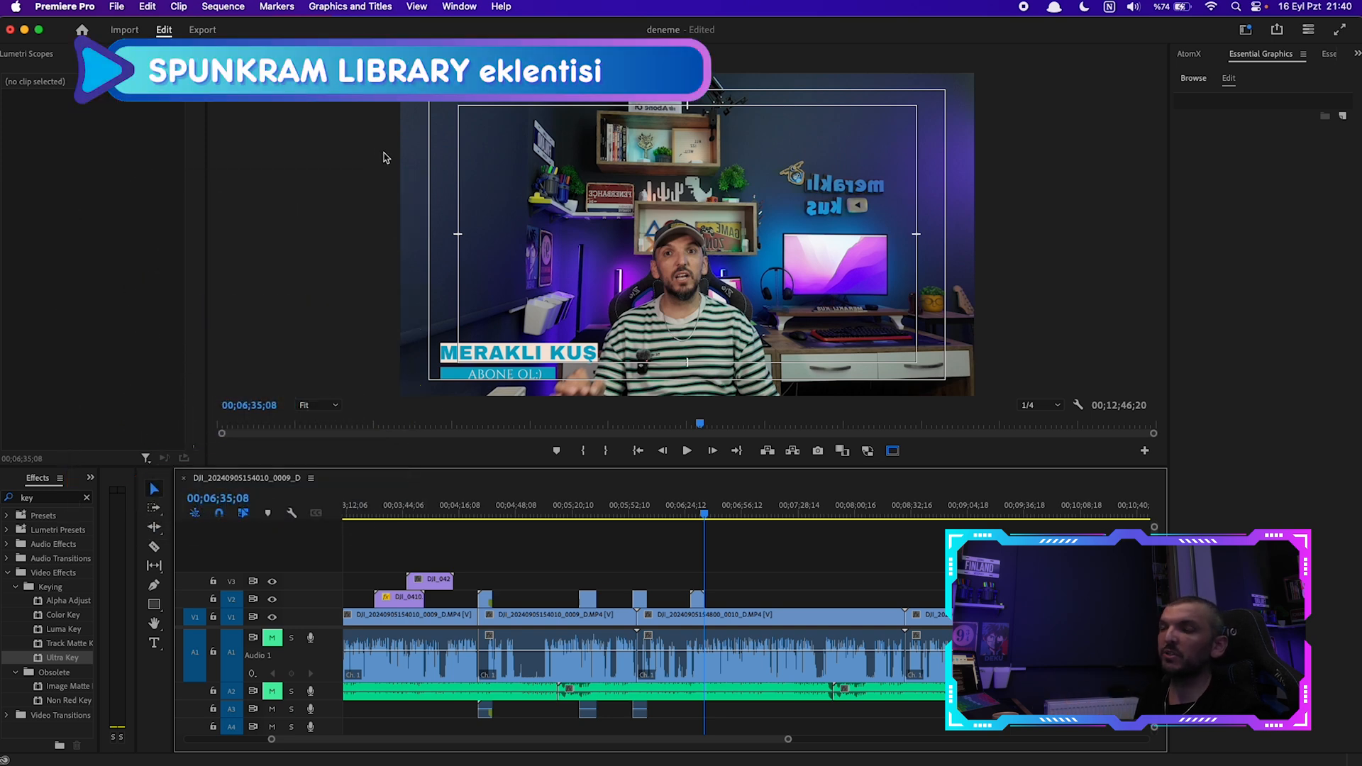
Move the V2 lower third near 00;05;57 between the two earlier ones, and show the AtomX Spunkram Library in a wider panel
{"action": "left_click_drag", "start_coordinate": [643, 599], "coordinate": [538, 595]}
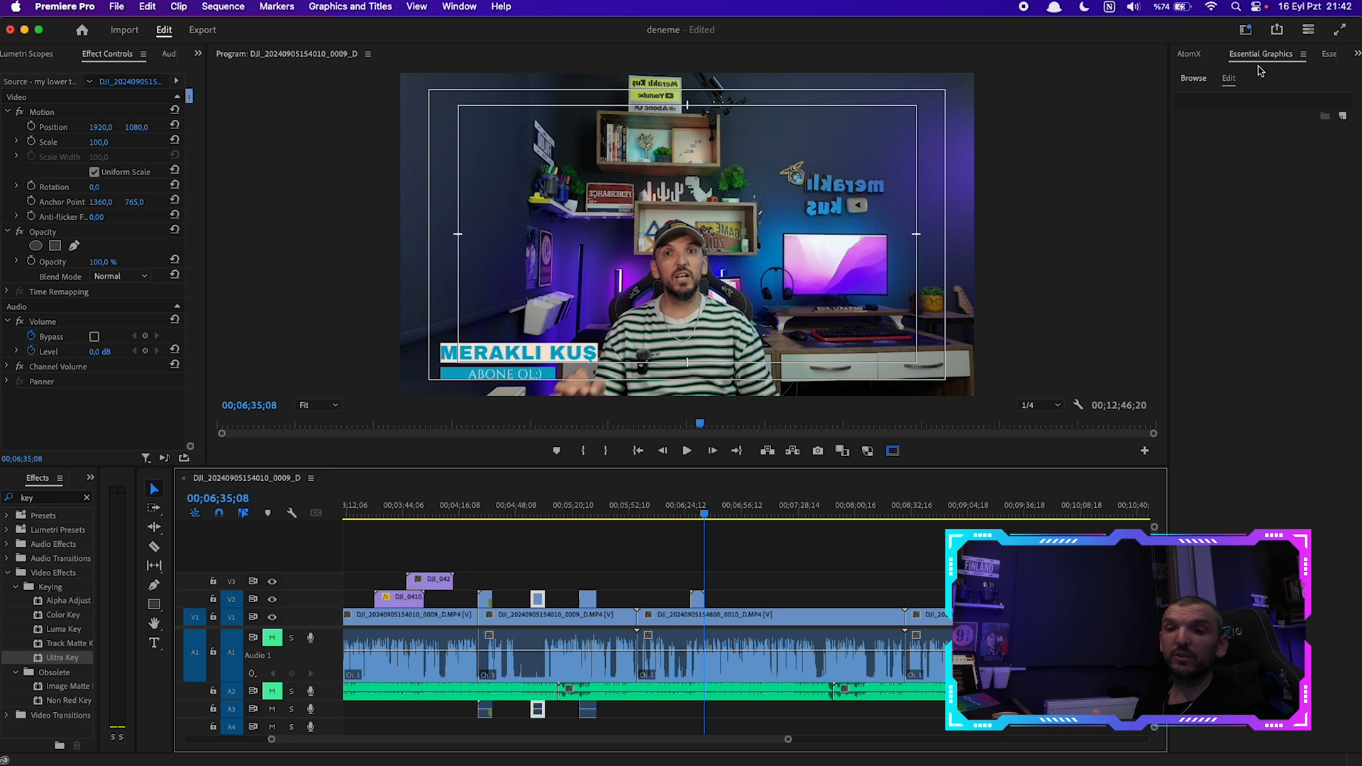
{"action": "left_click", "coordinate": [1328, 55]}
{"action": "left_click", "coordinate": [1189, 54]}
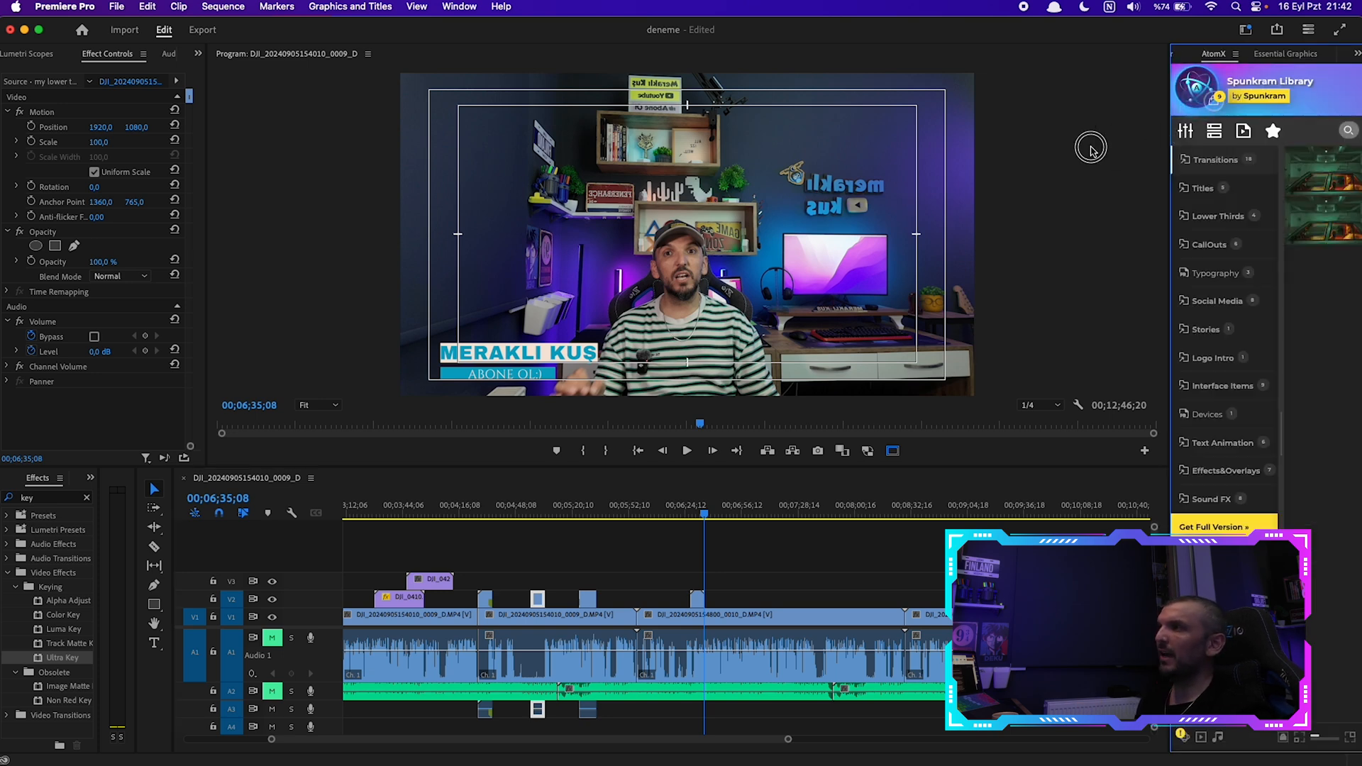
{"action": "left_click_drag", "start_coordinate": [1164, 140], "coordinate": [1018, 142]}
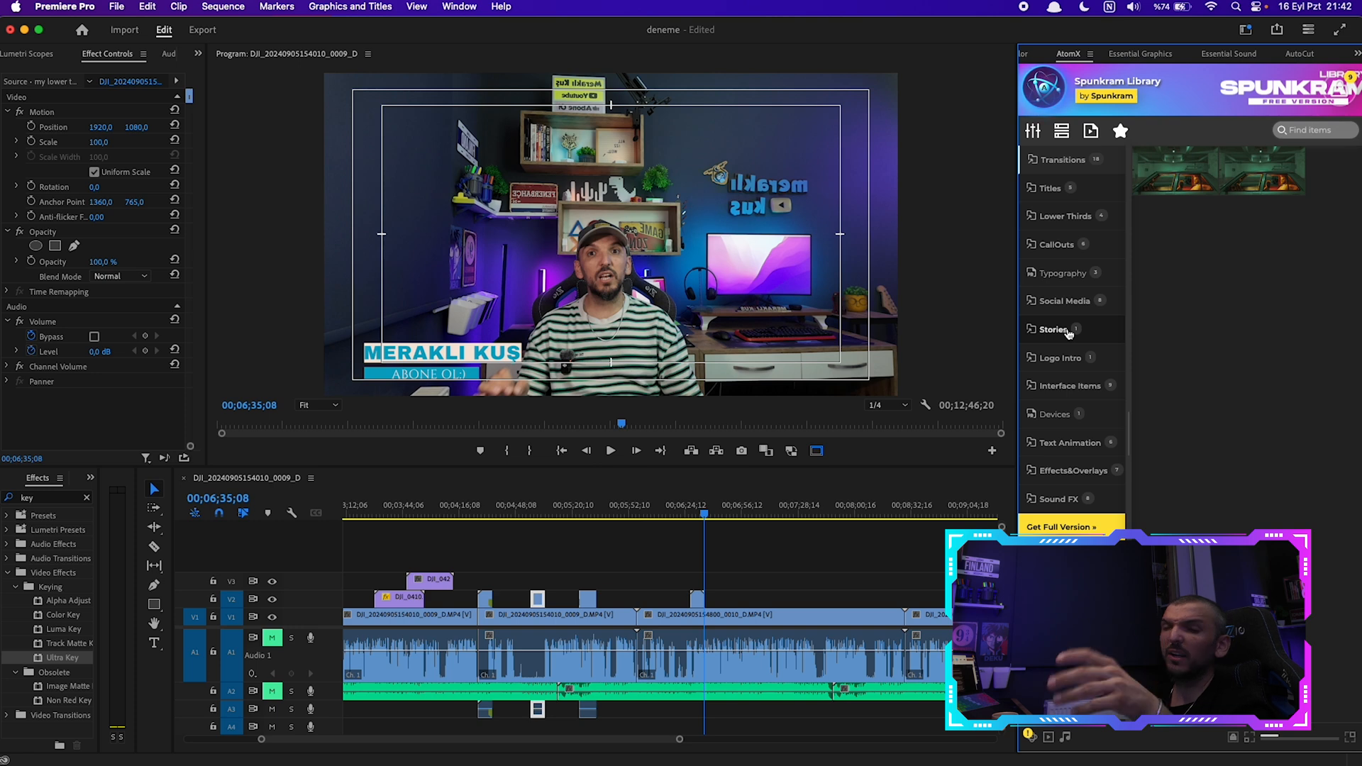
Apply the Short Warp transition from the library's Pan transitions to the V1 cut at about 00;05;57 and play the result
{"action": "left_click", "coordinate": [1064, 160]}
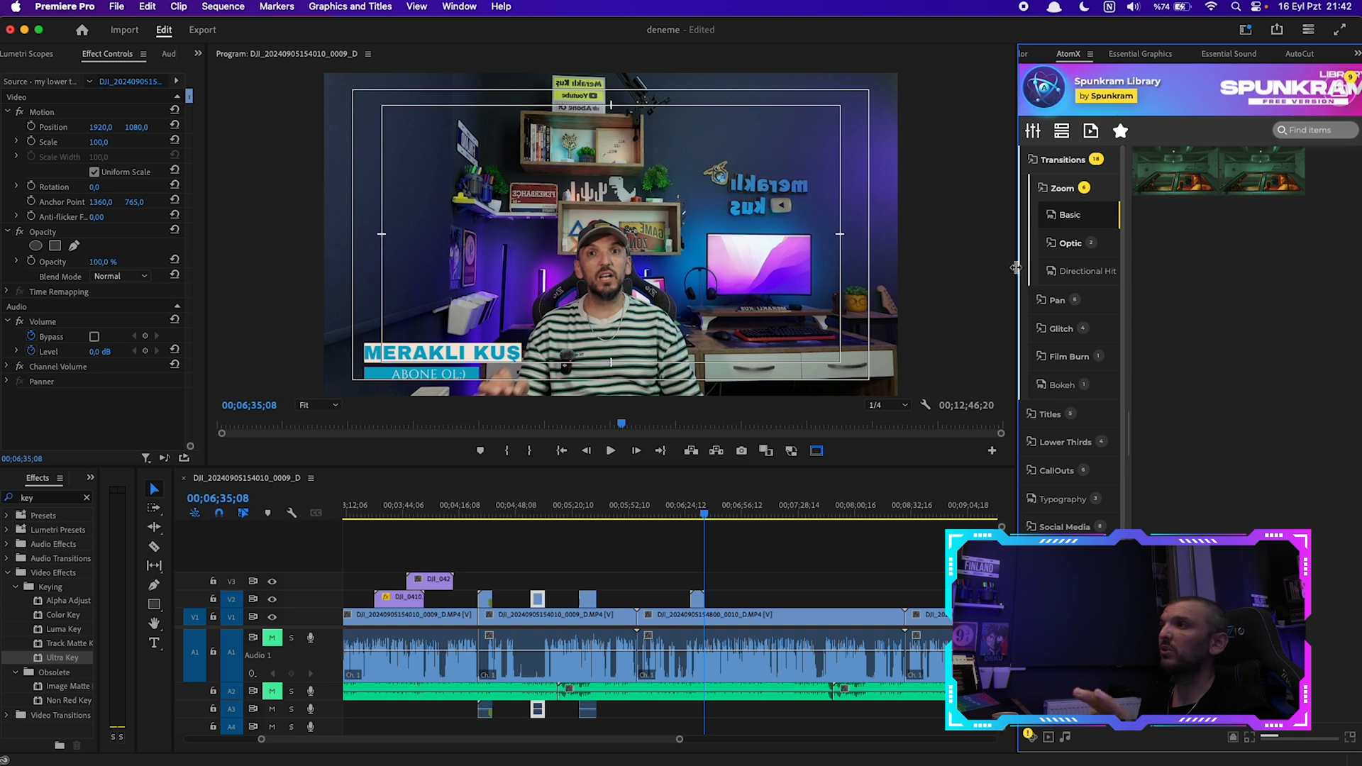
{"action": "left_click", "coordinate": [1058, 300]}
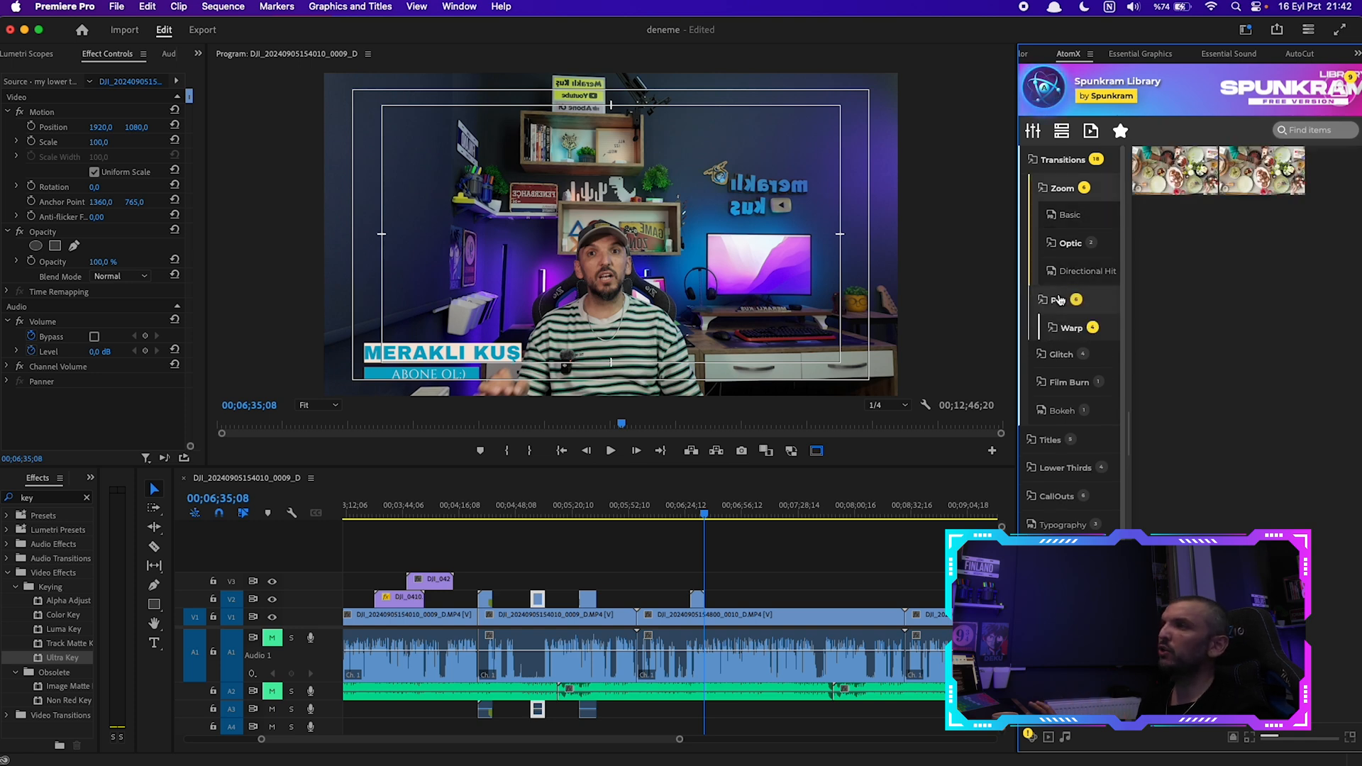
{"action": "mouse_move", "coordinate": [1156, 178]}
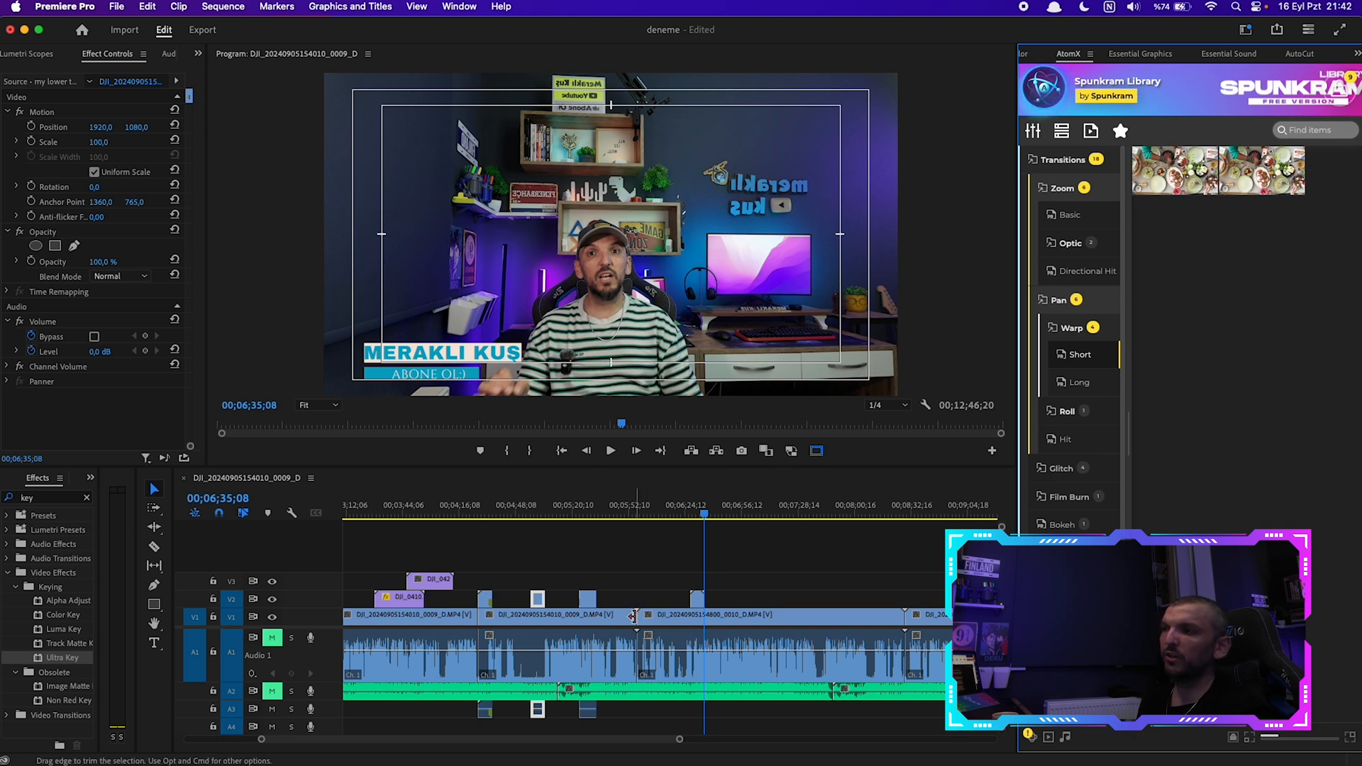
{"action": "left_click_drag", "start_coordinate": [1174, 174], "coordinate": [641, 599]}
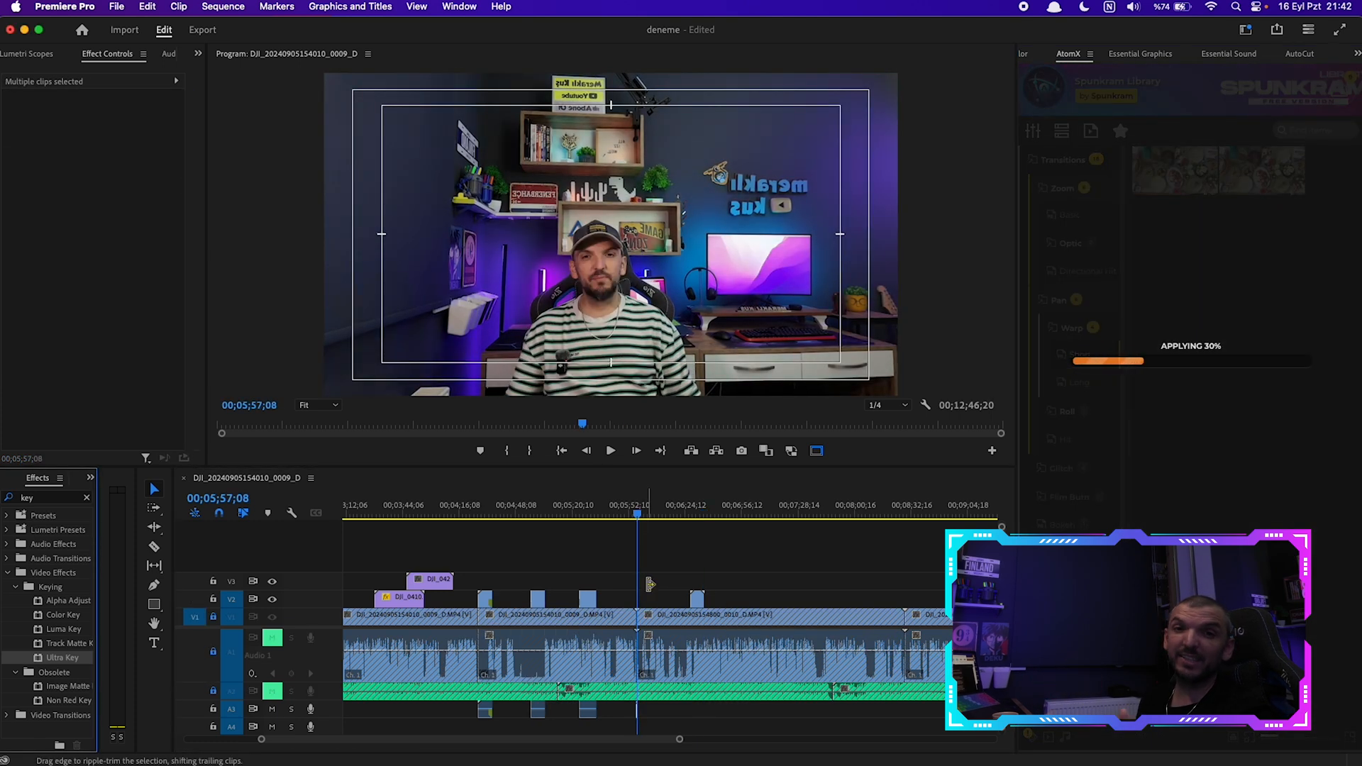
{"action": "left_click", "coordinate": [722, 514]}
{"action": "key", "text": "space"}
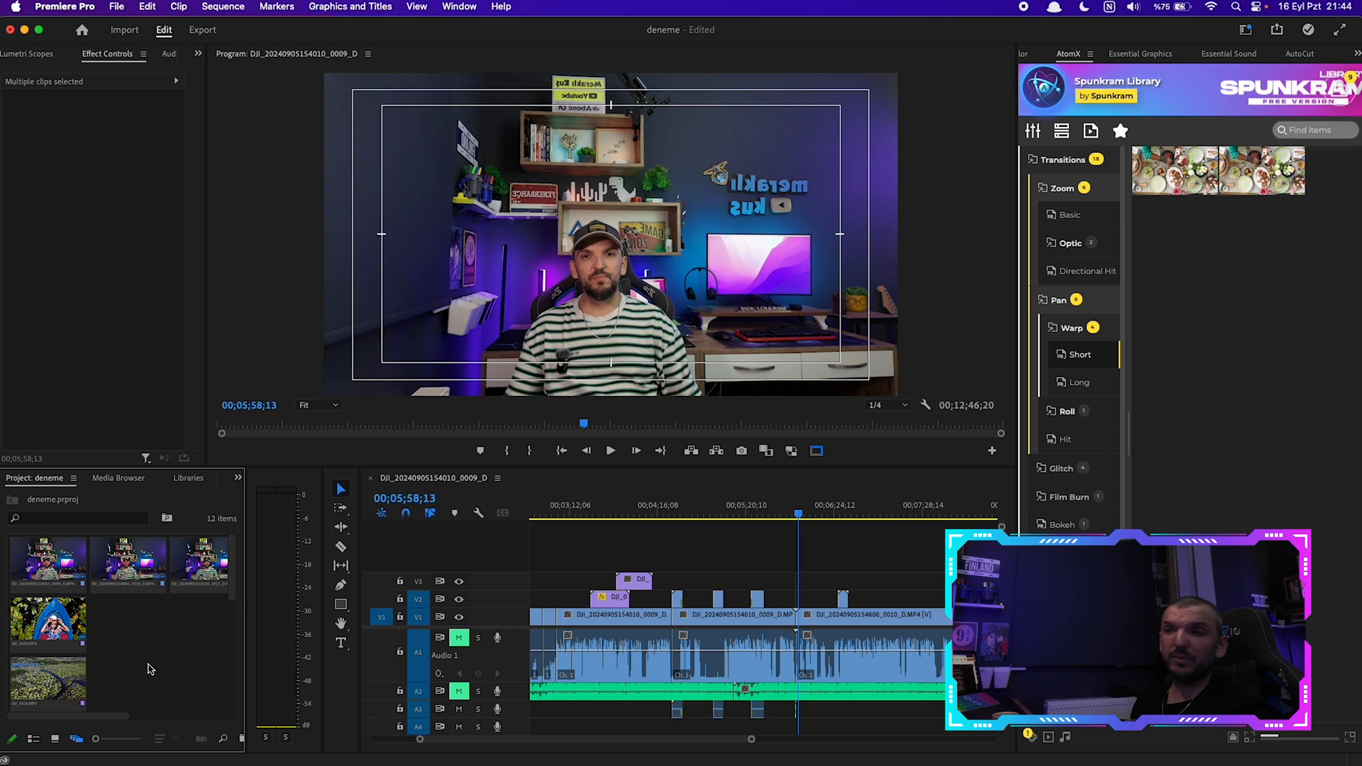
Display the Lumetri Color controls and create an adjustment layer in the project with the default settings
{"action": "scroll", "coordinate": [149, 669], "scroll_direction": "down", "scroll_amount": 5}
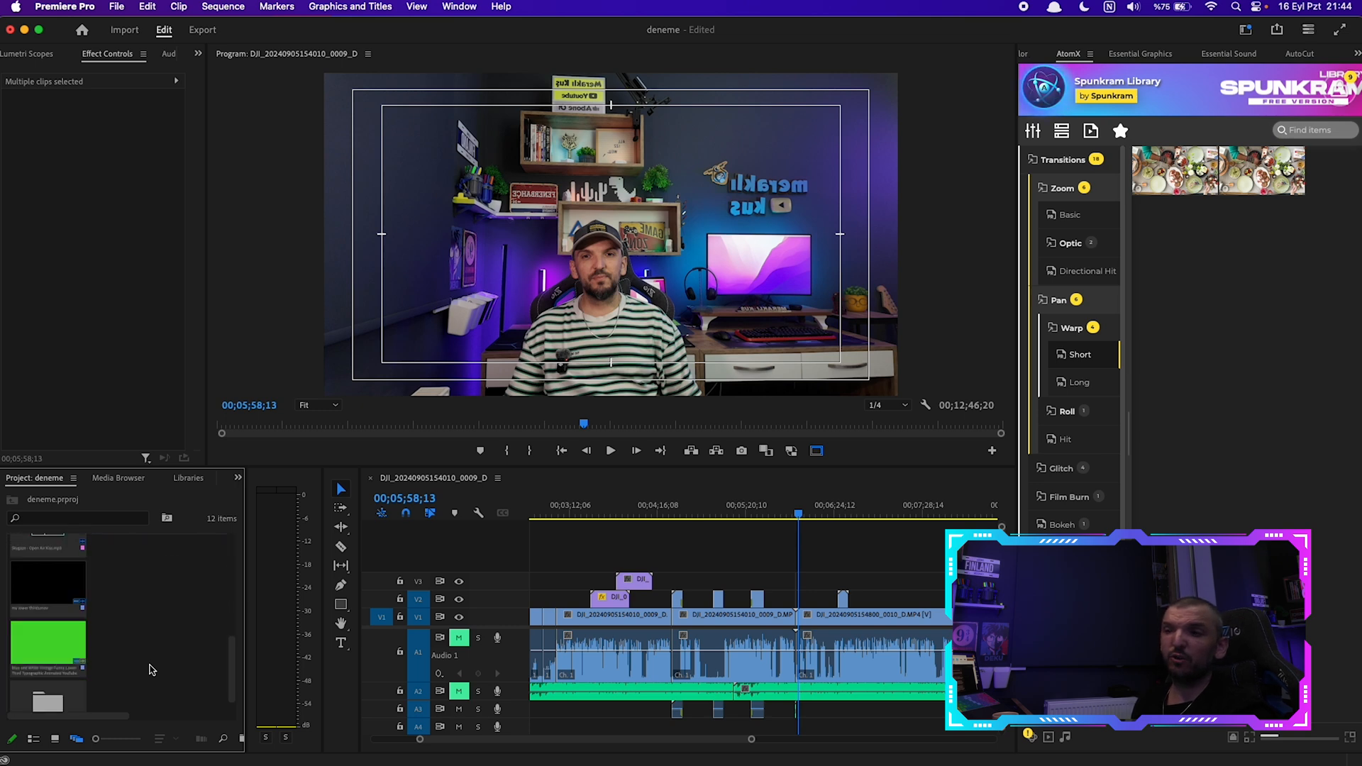
{"action": "left_click", "coordinate": [624, 619]}
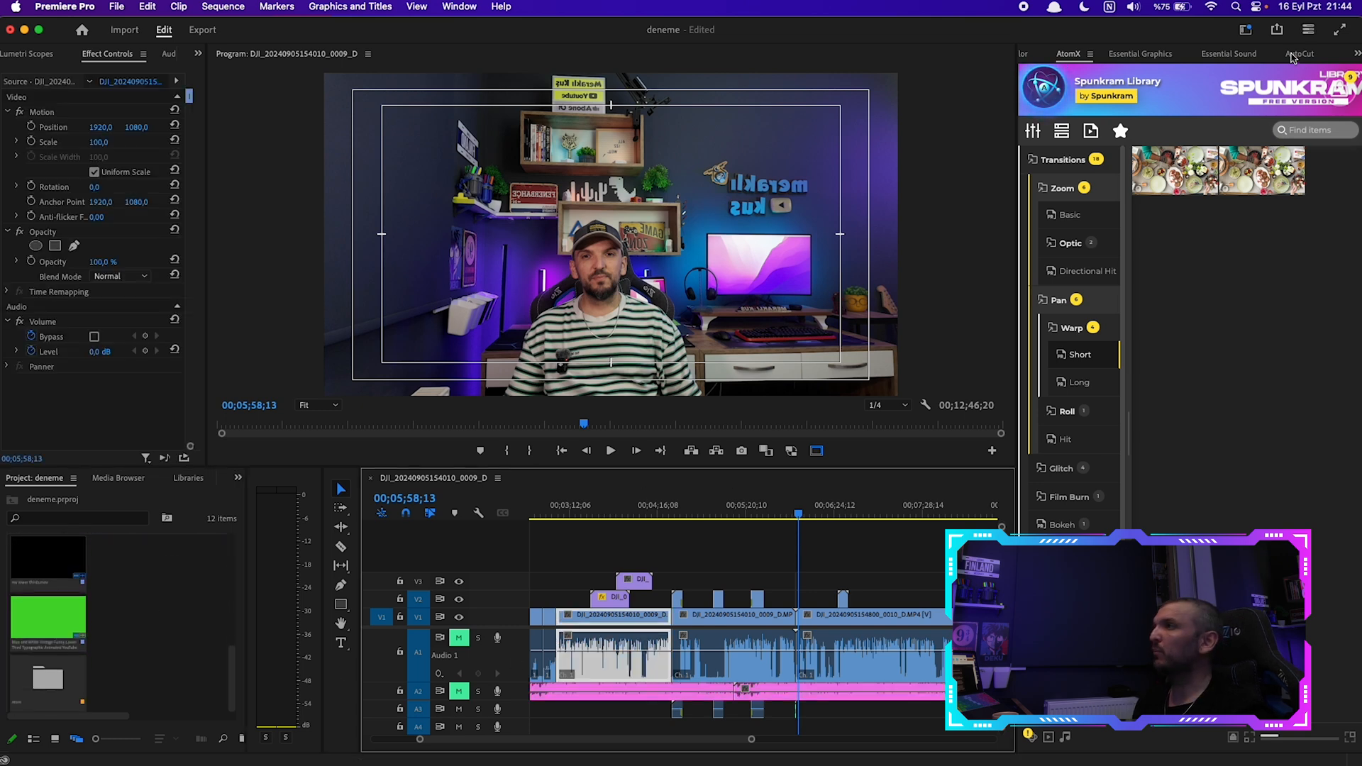
{"action": "left_click", "coordinate": [1028, 55]}
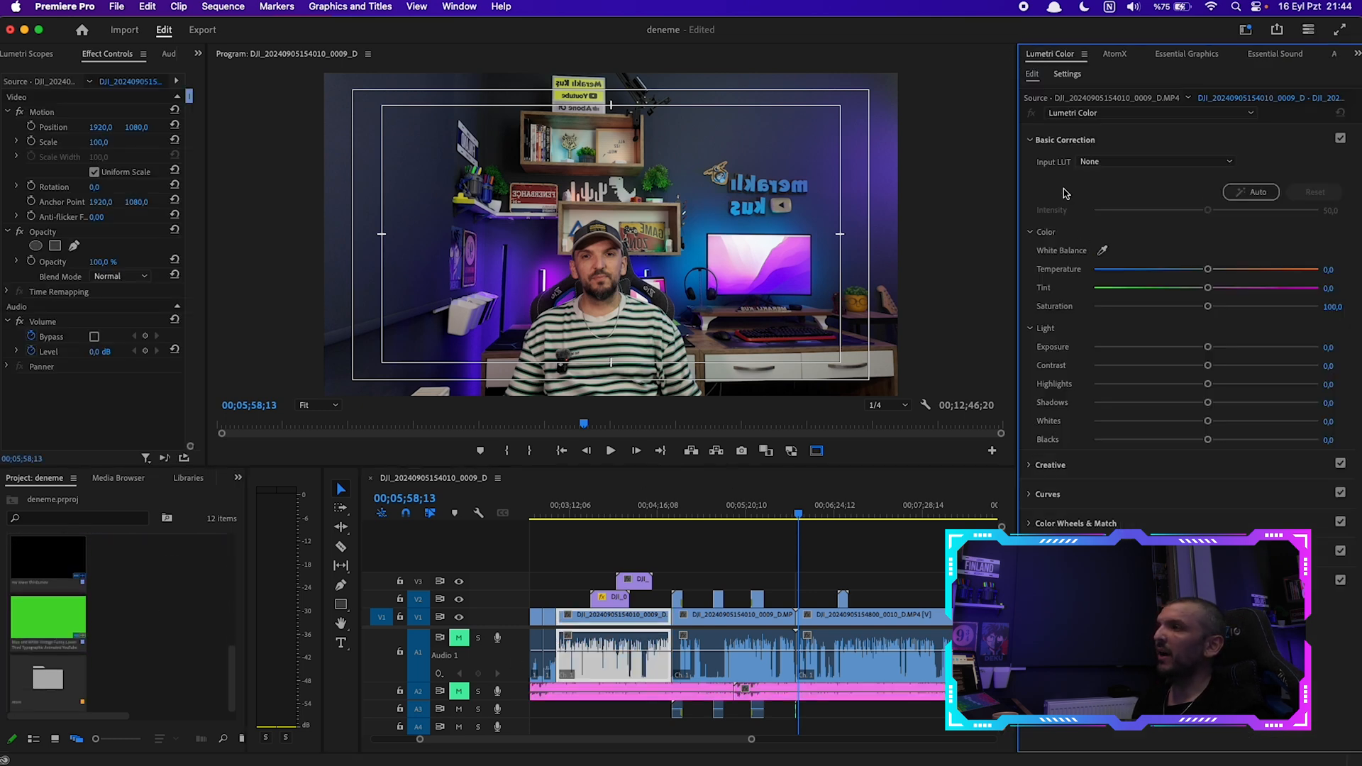
{"action": "right_click", "coordinate": [153, 574]}
{"action": "mouse_move", "coordinate": [190, 539]}
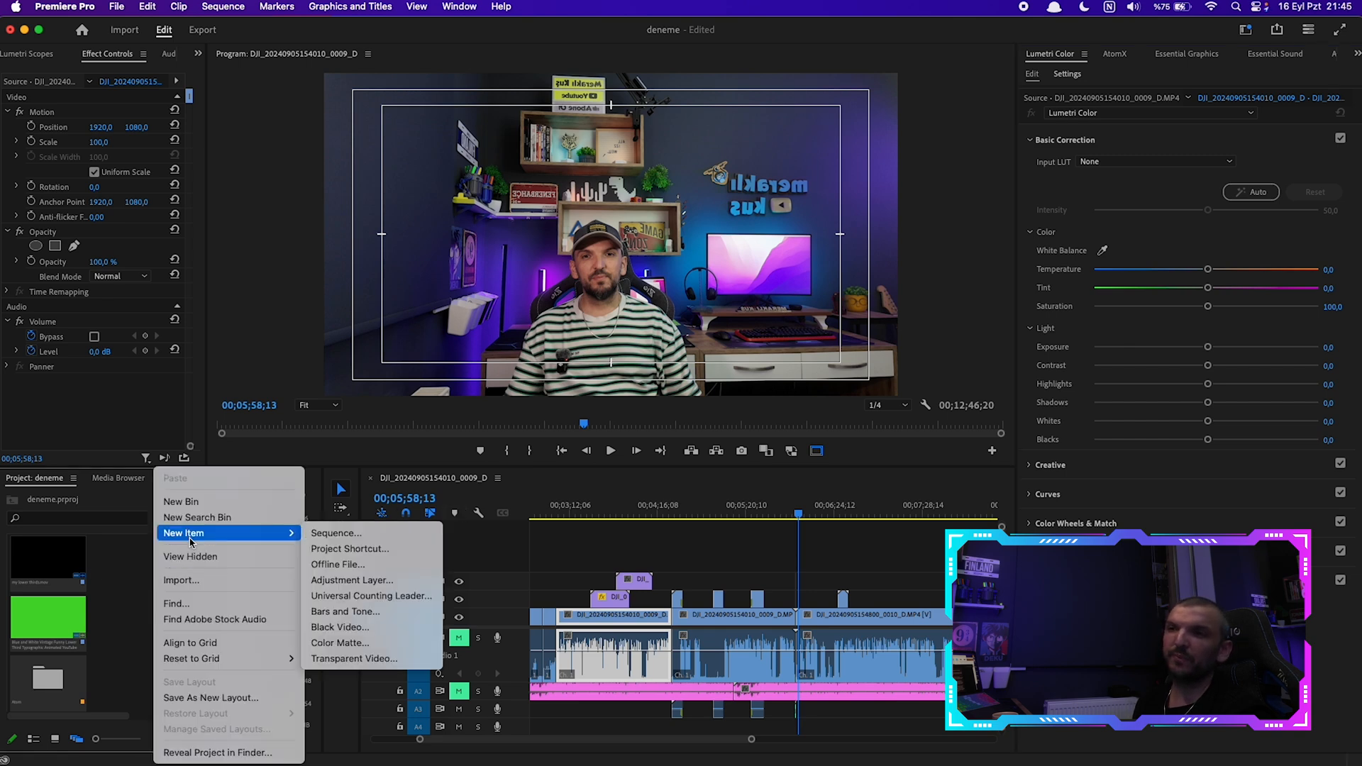
{"action": "left_click", "coordinate": [352, 580]}
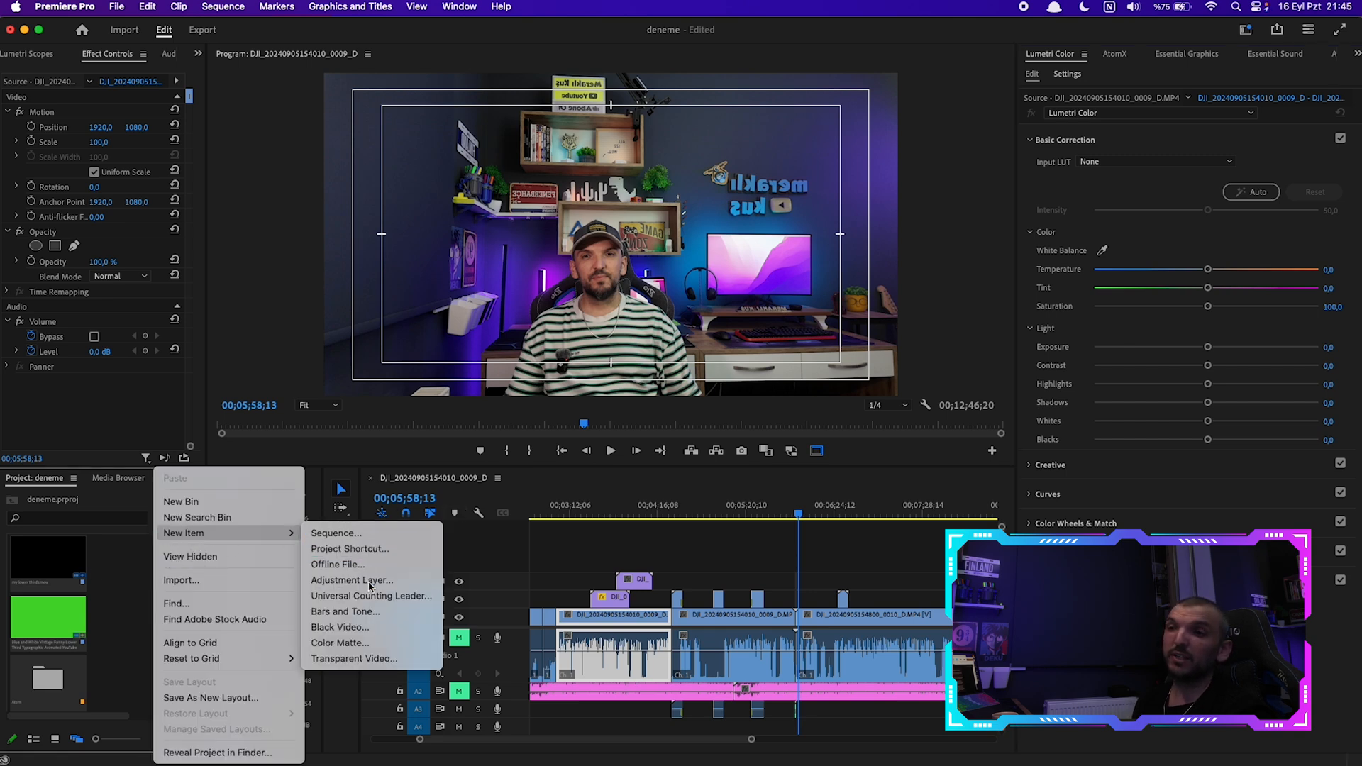
{"action": "key", "text": "Return"}
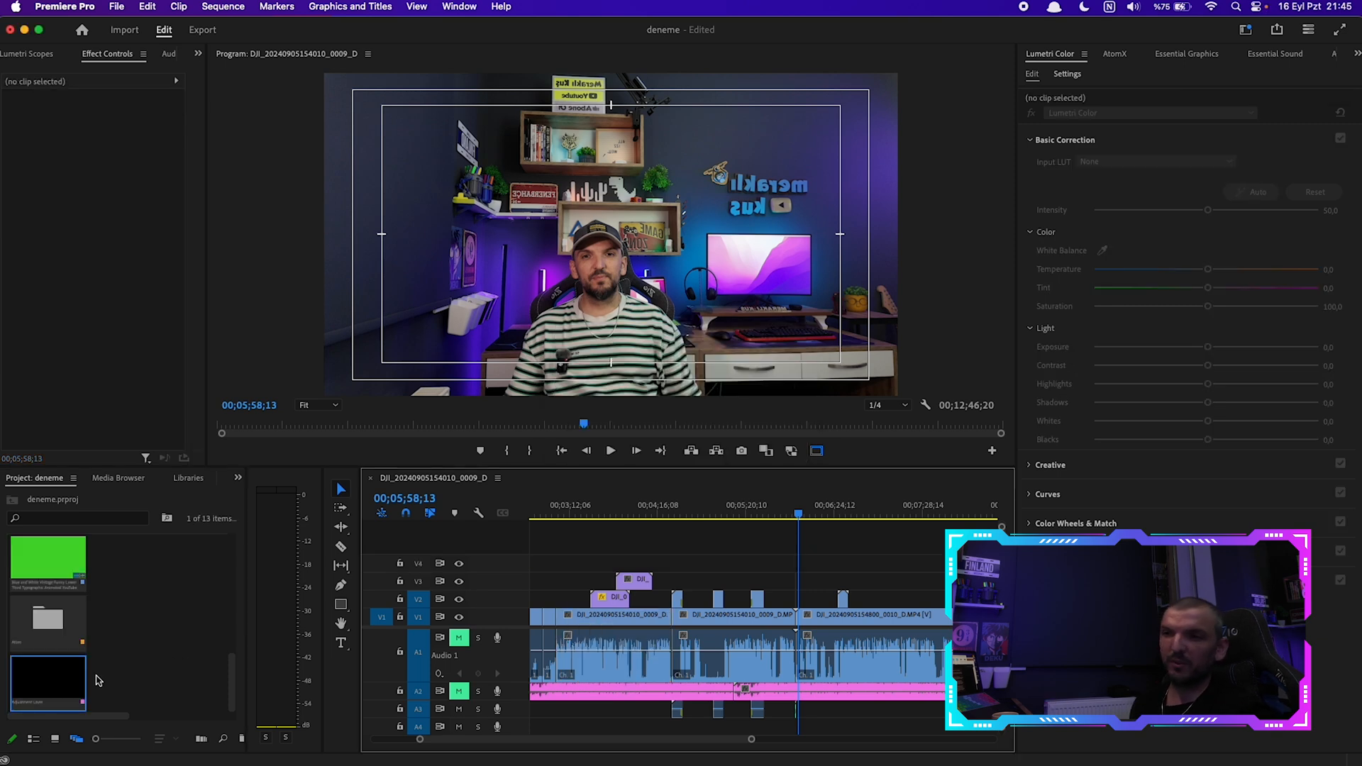
Place the adjustment layer on V5 and extend both ends to cover the entire sequence
{"action": "left_click_drag", "start_coordinate": [53, 680], "coordinate": [559, 545]}
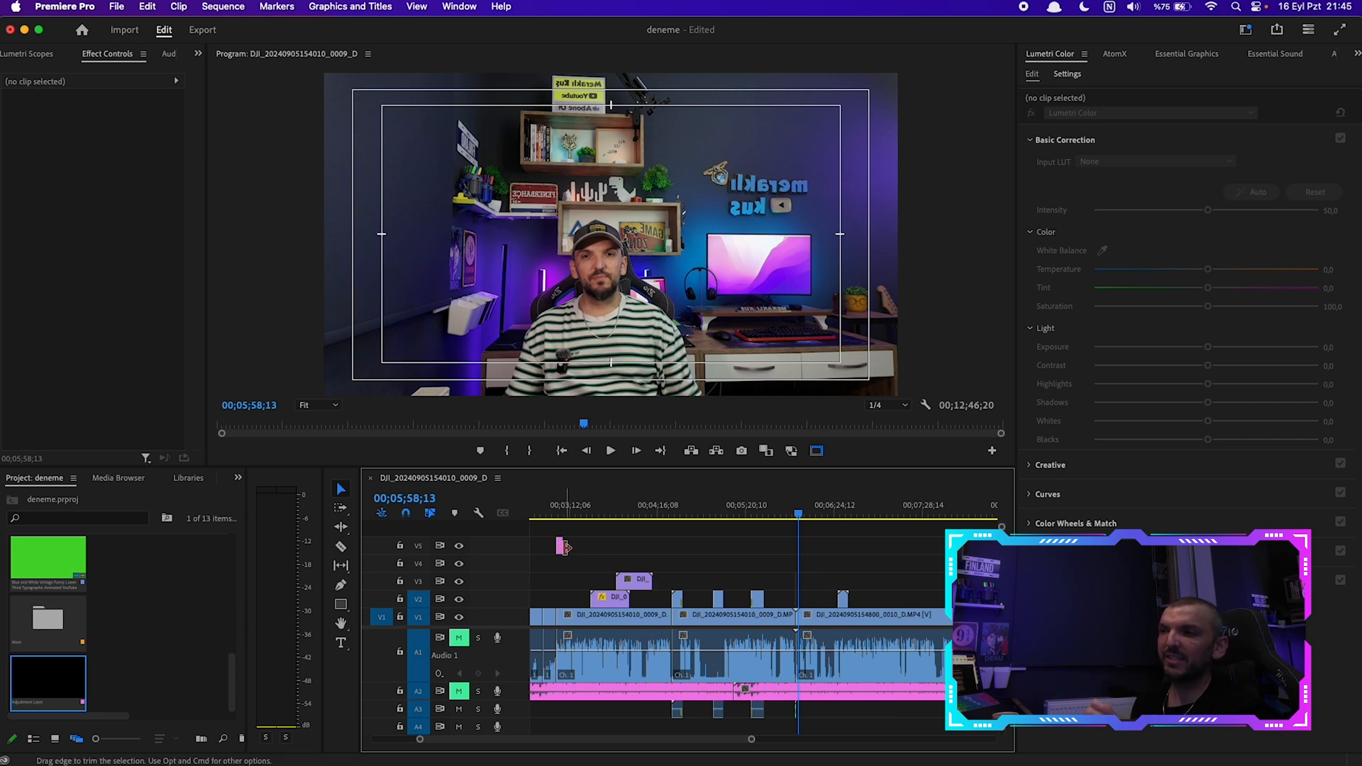
{"action": "left_click_drag", "start_coordinate": [565, 547], "coordinate": [794, 553]}
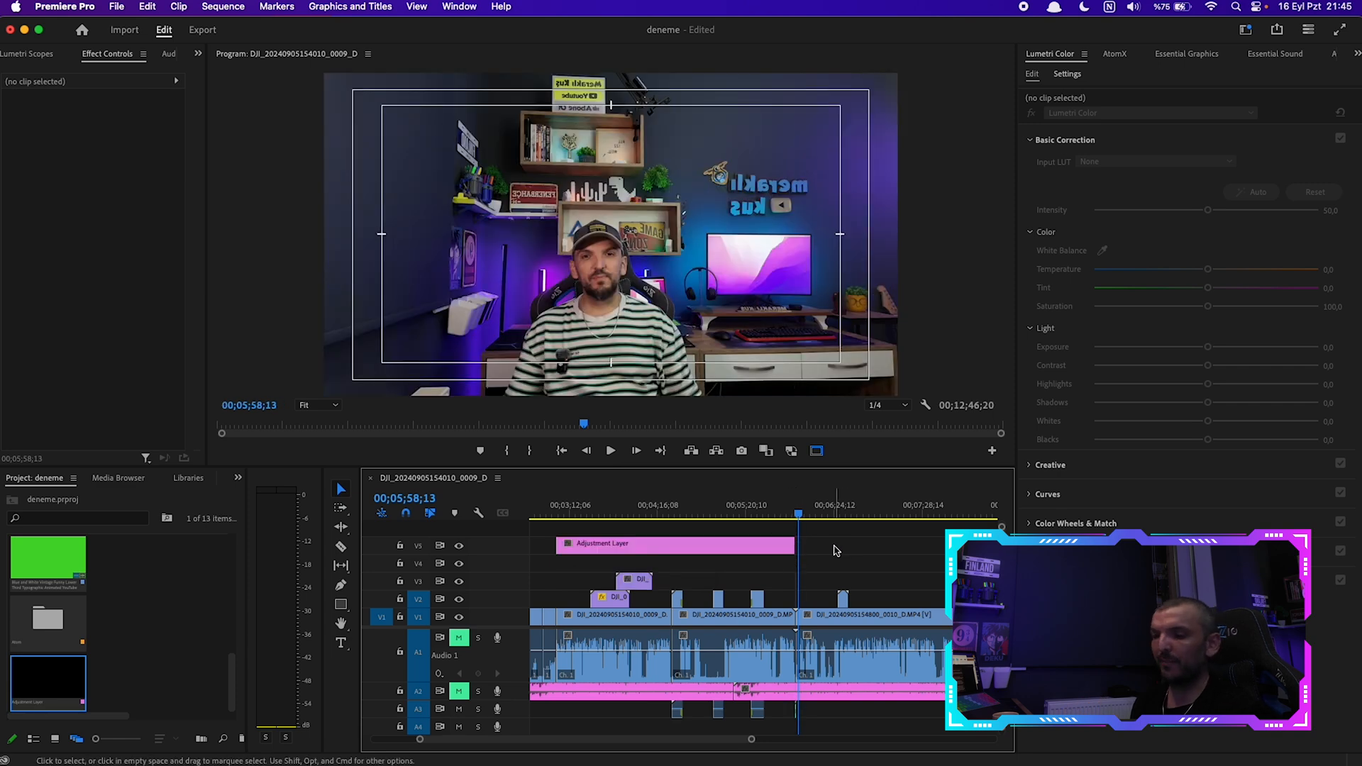
{"action": "key", "text": "minus"}
{"action": "left_click_drag", "start_coordinate": [693, 546], "coordinate": [888, 546]}
{"action": "left_click_drag", "start_coordinate": [621, 545], "coordinate": [530, 544]}
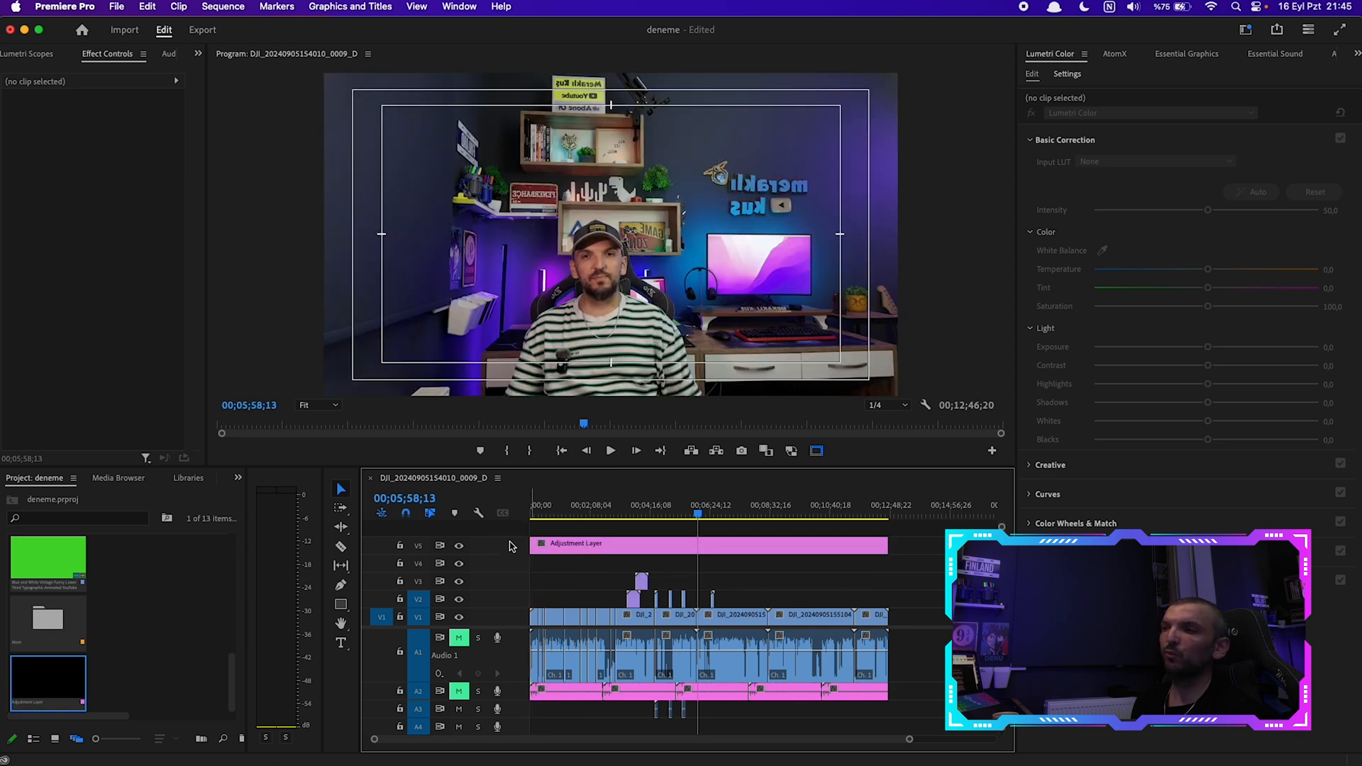
In the adjustment layer's Lumetri Basic Correction, set the saturation to 108 and the contrast to 12
{"action": "left_click", "coordinate": [627, 548]}
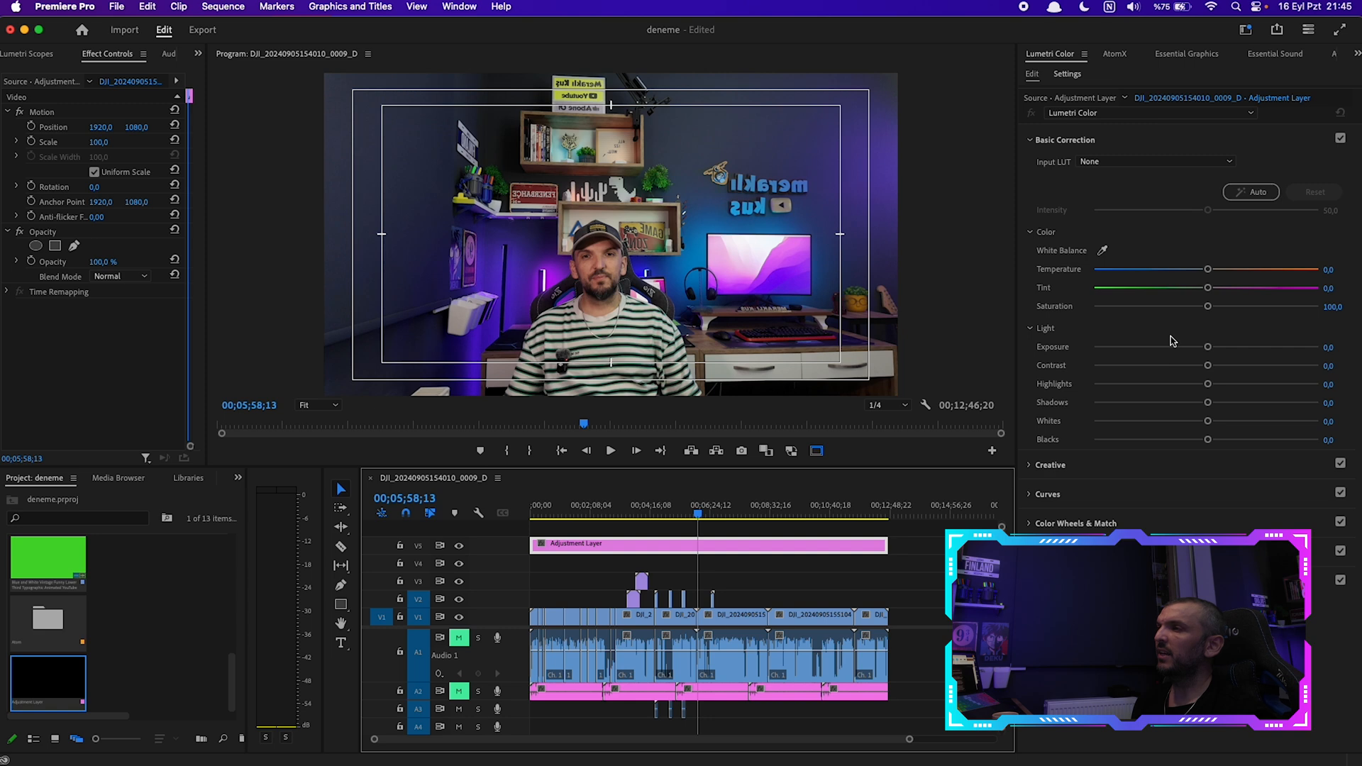
{"action": "left_click", "coordinate": [1335, 307]}
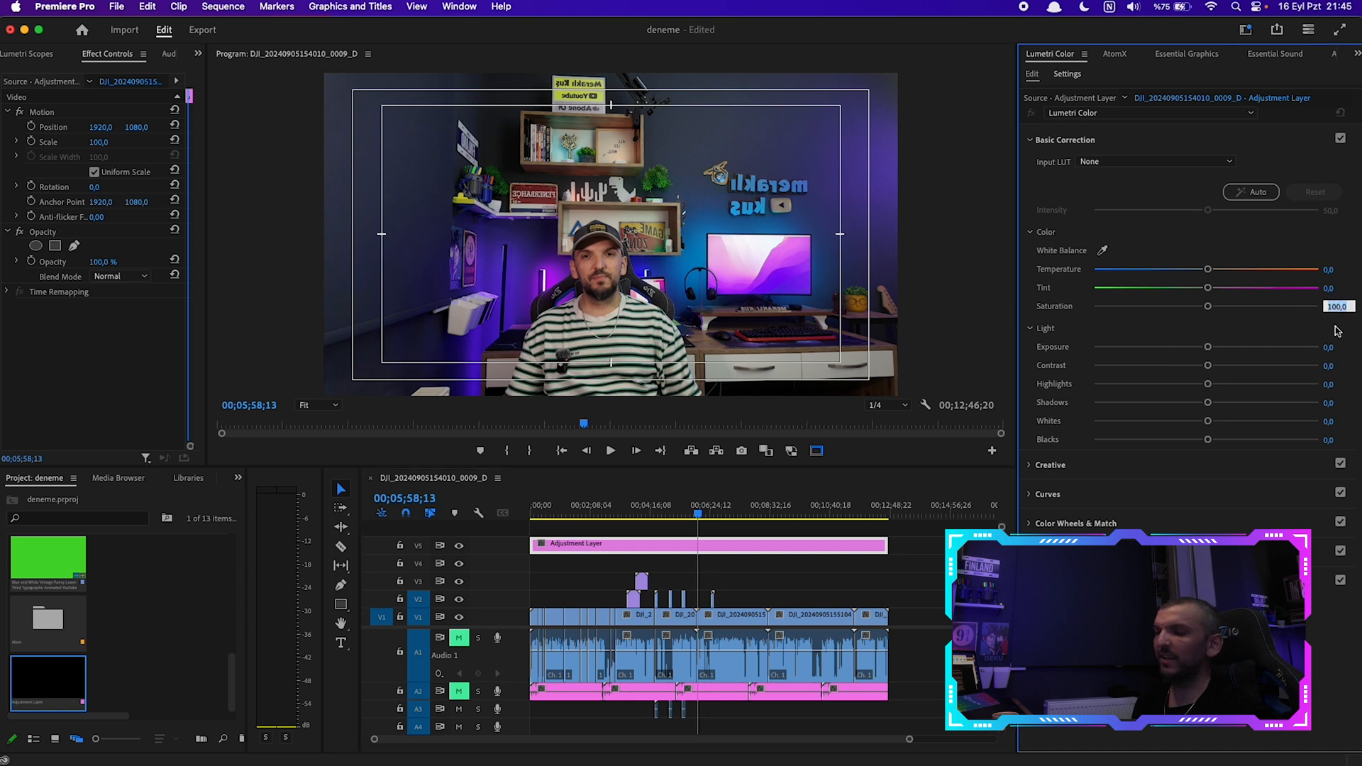
{"action": "type", "text": "10"}
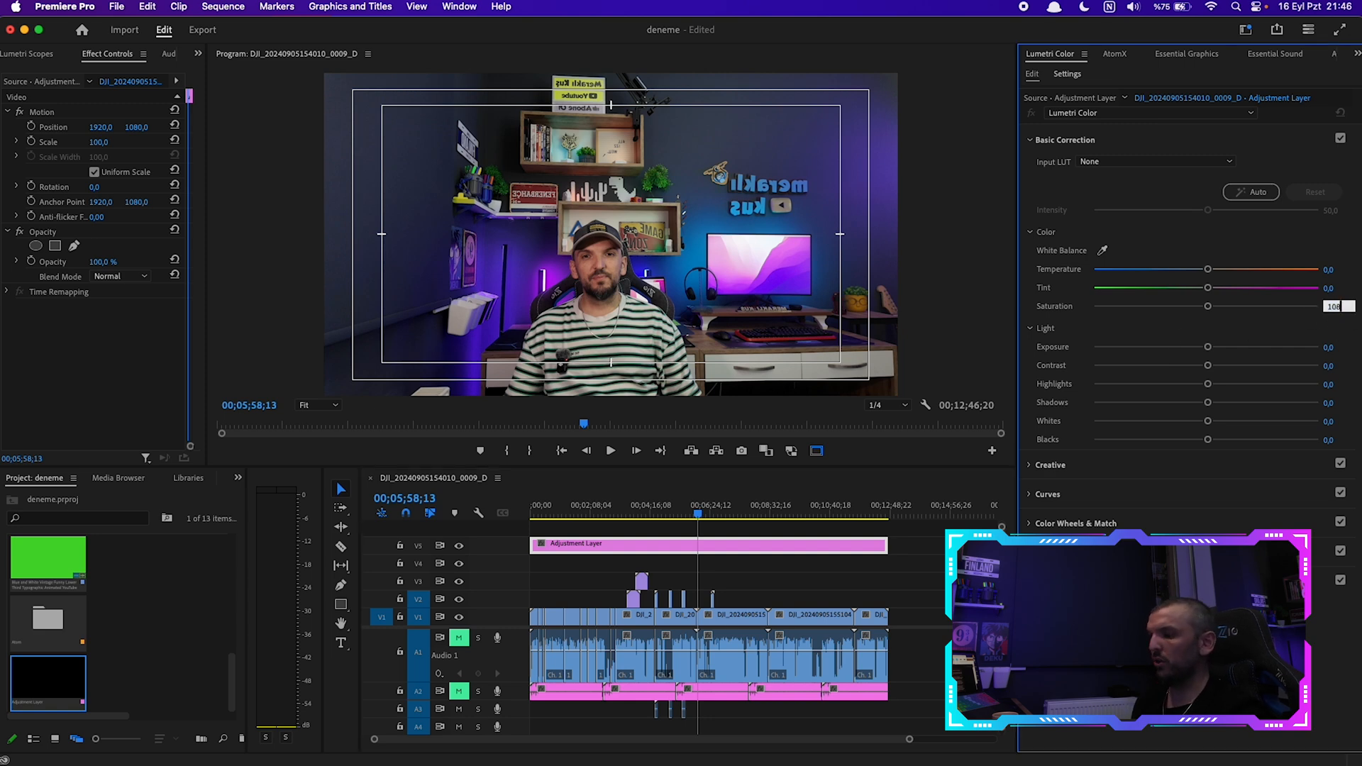
{"action": "type", "text": "8"}
{"action": "key", "text": "Return"}
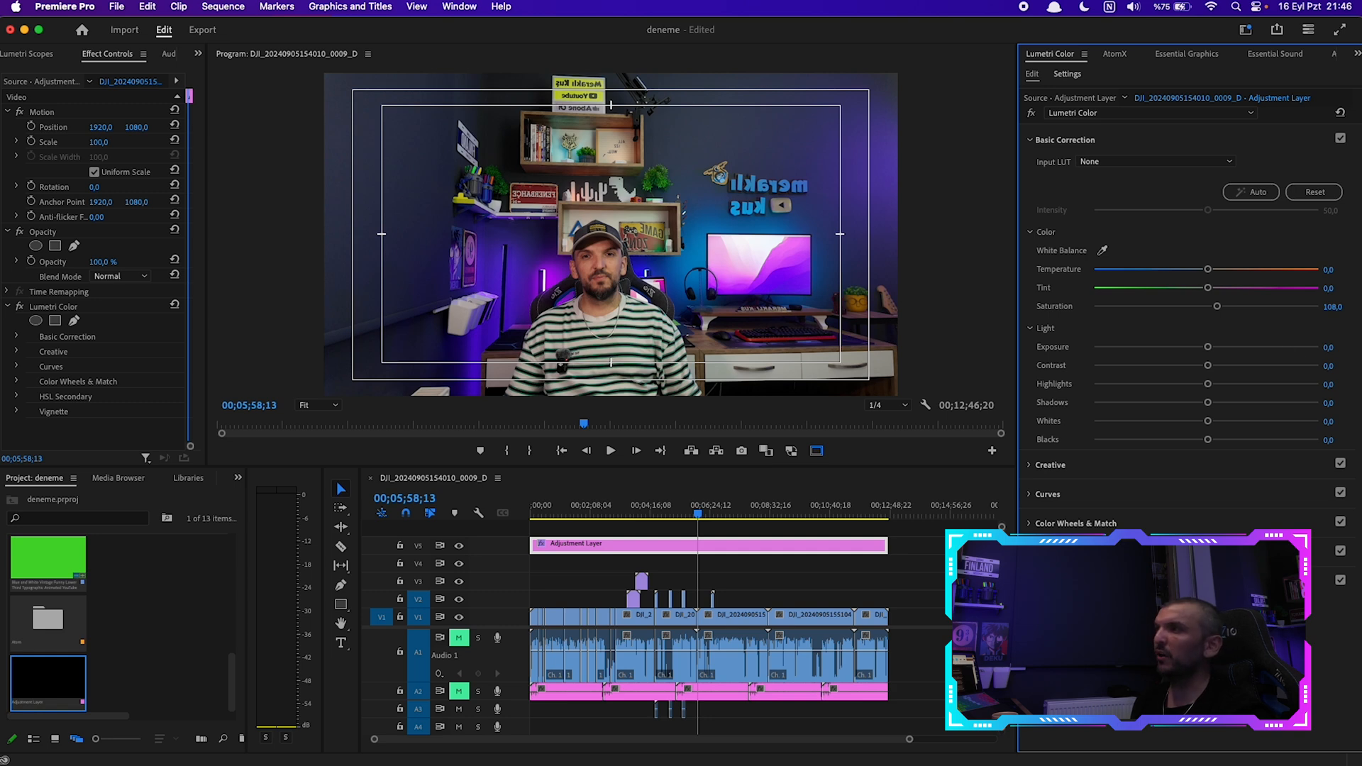
{"action": "left_click", "coordinate": [1332, 347]}
{"action": "left_click", "coordinate": [1330, 366]}
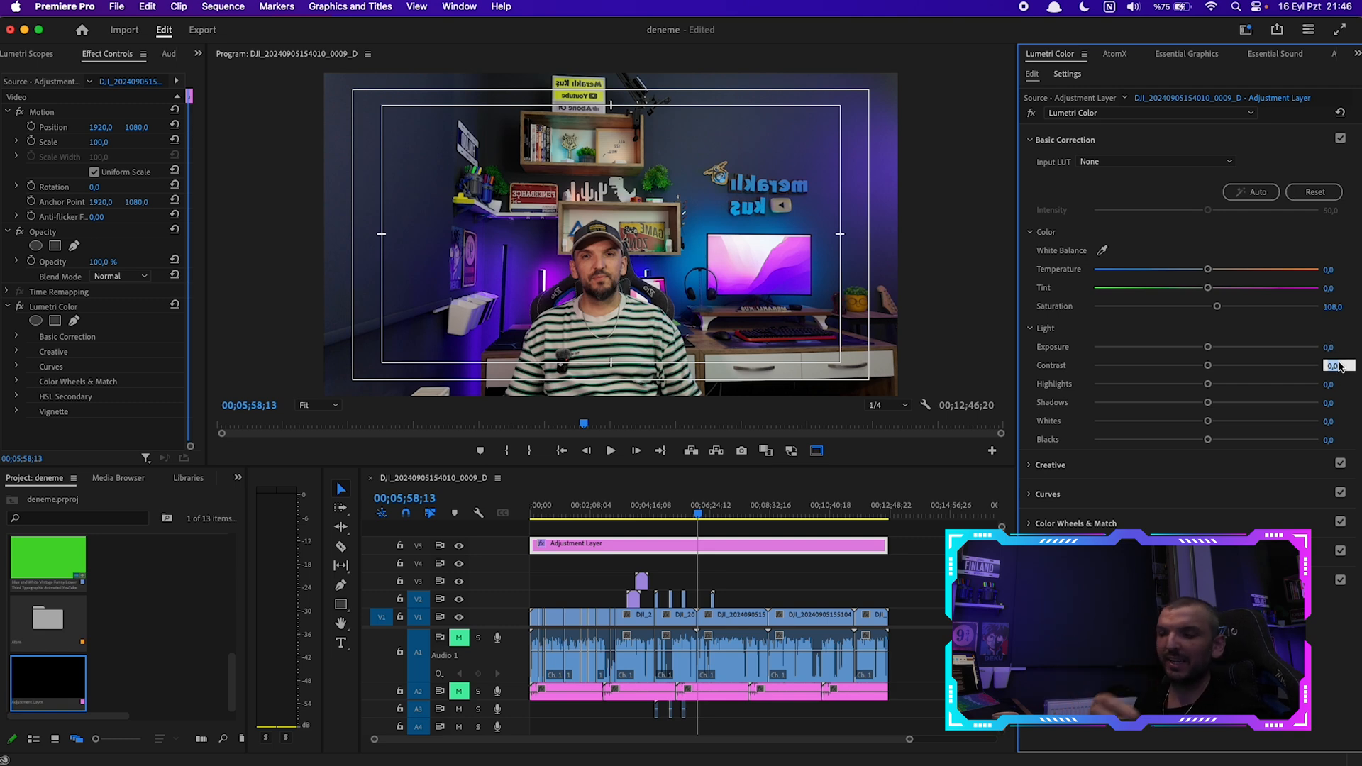
{"action": "type", "text": "12"}
In the adjustment layer's Lumetri Creative settings, set the vibrance to 12 and the saturation to 110
{"action": "left_click", "coordinate": [1105, 467]}
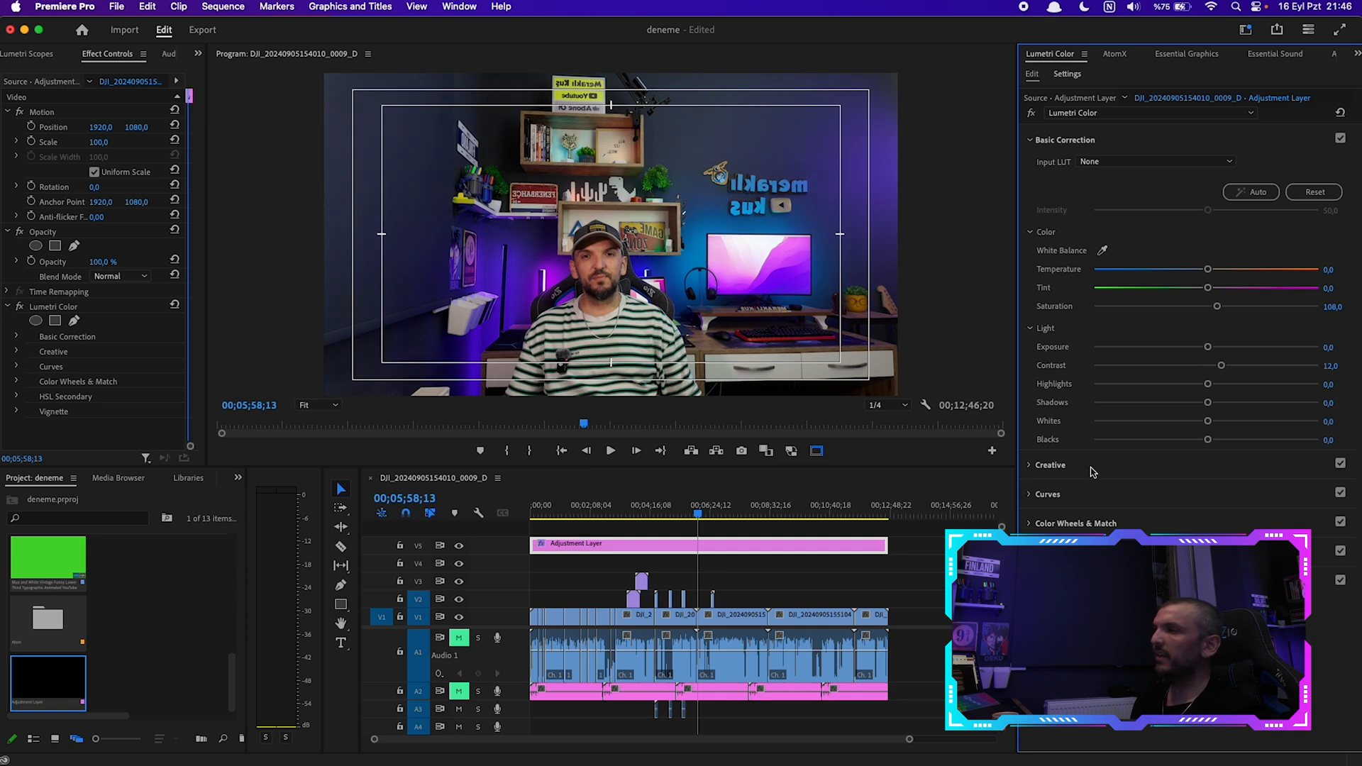
{"action": "left_click", "coordinate": [1329, 453]}
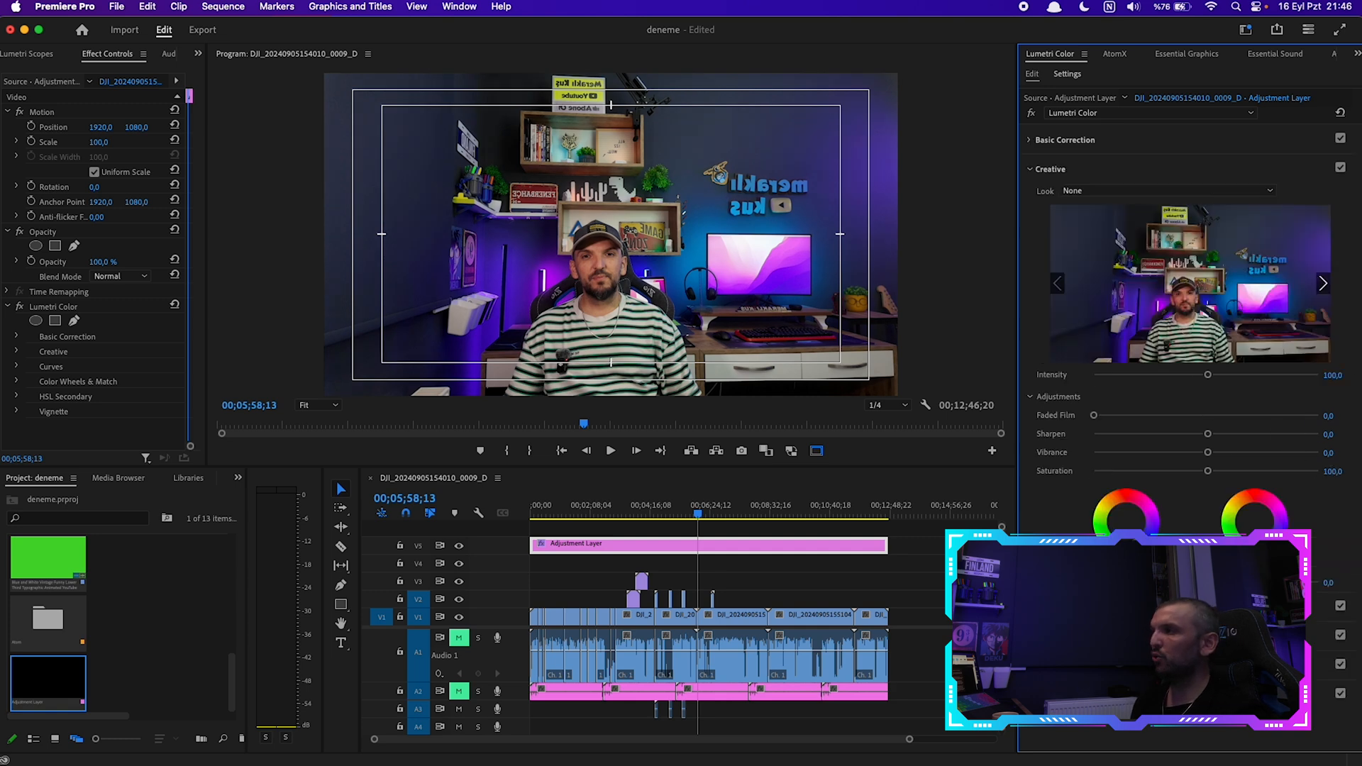
{"action": "type", "text": "12"}
{"action": "key", "text": "Return"}
{"action": "left_click", "coordinate": [1336, 469]}
{"action": "type", "text": "110"}
{"action": "key", "text": "Return"}
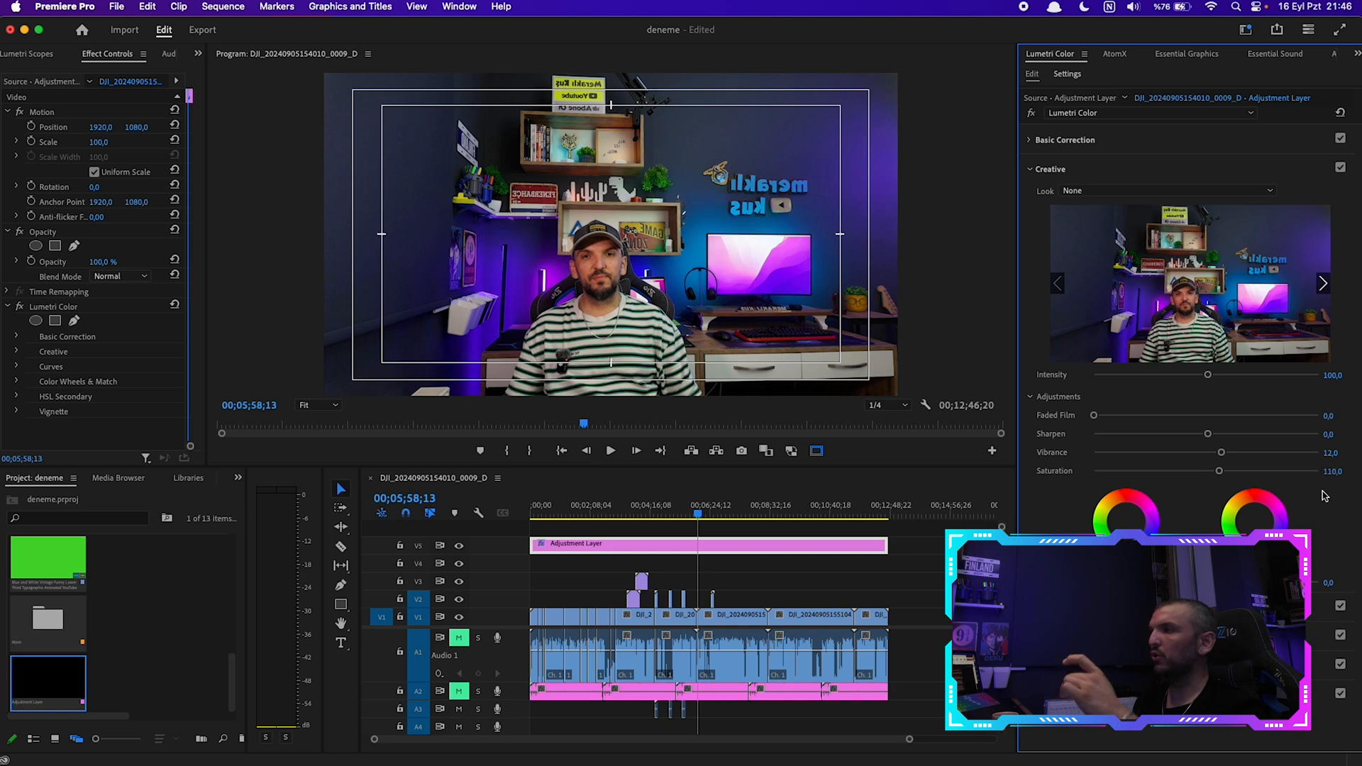
Try a much stronger Creative saturation on the adjustment layer and return it to 110
{"action": "left_click_drag", "start_coordinate": [1219, 472], "coordinate": [1254, 481]}
{"action": "left_click", "coordinate": [1336, 471]}
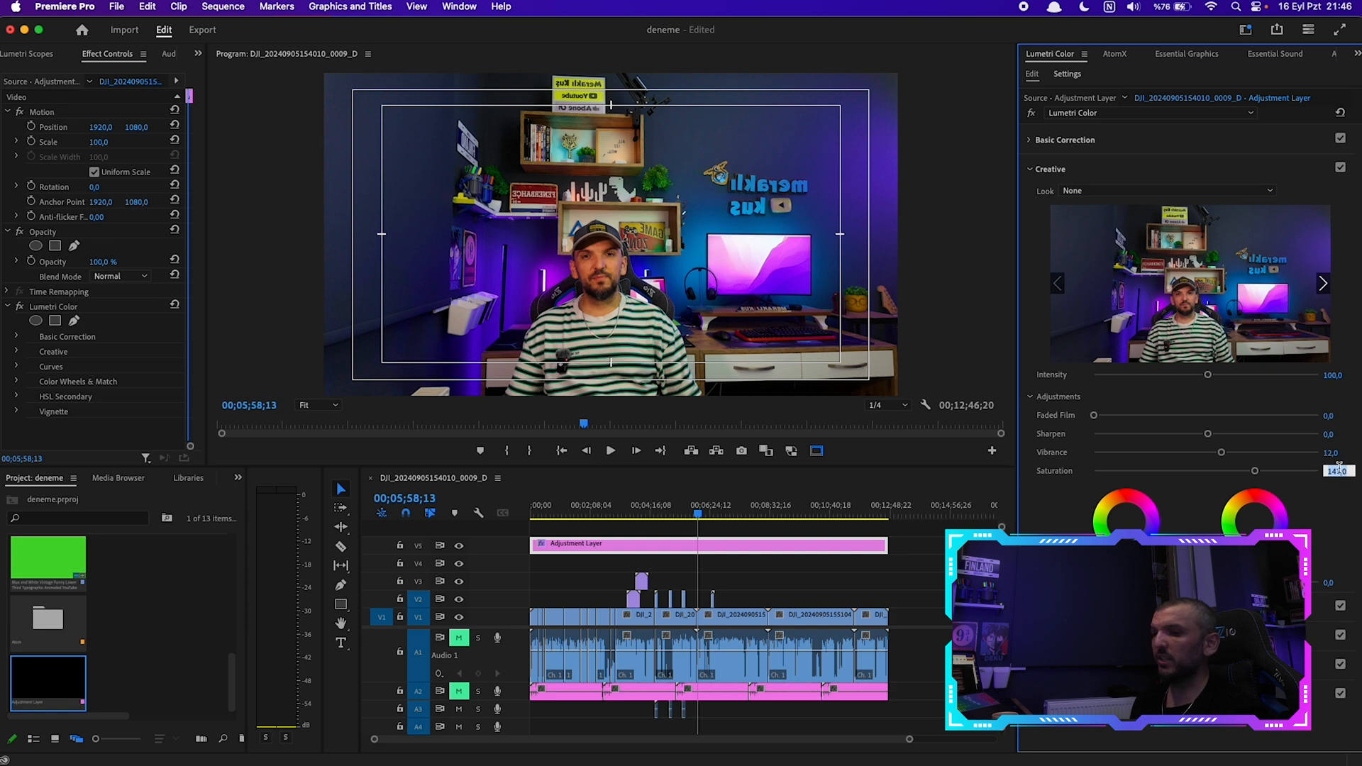
{"action": "type", "text": "110"}
{"action": "key", "text": "Return"}
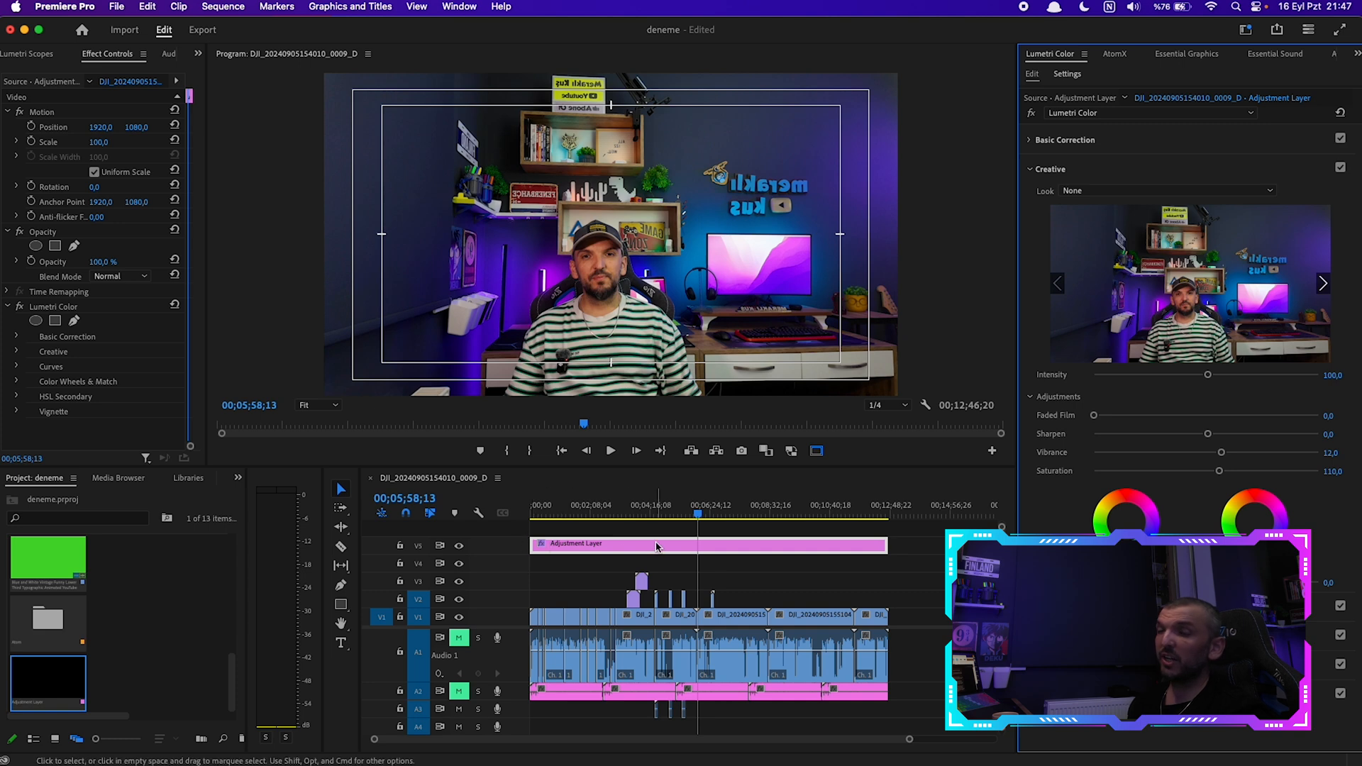
Toggle the visibility of the V5 adjustment layer track off and on repeatedly to compare the footage with and without the color correction
{"action": "left_click", "coordinate": [722, 544]}
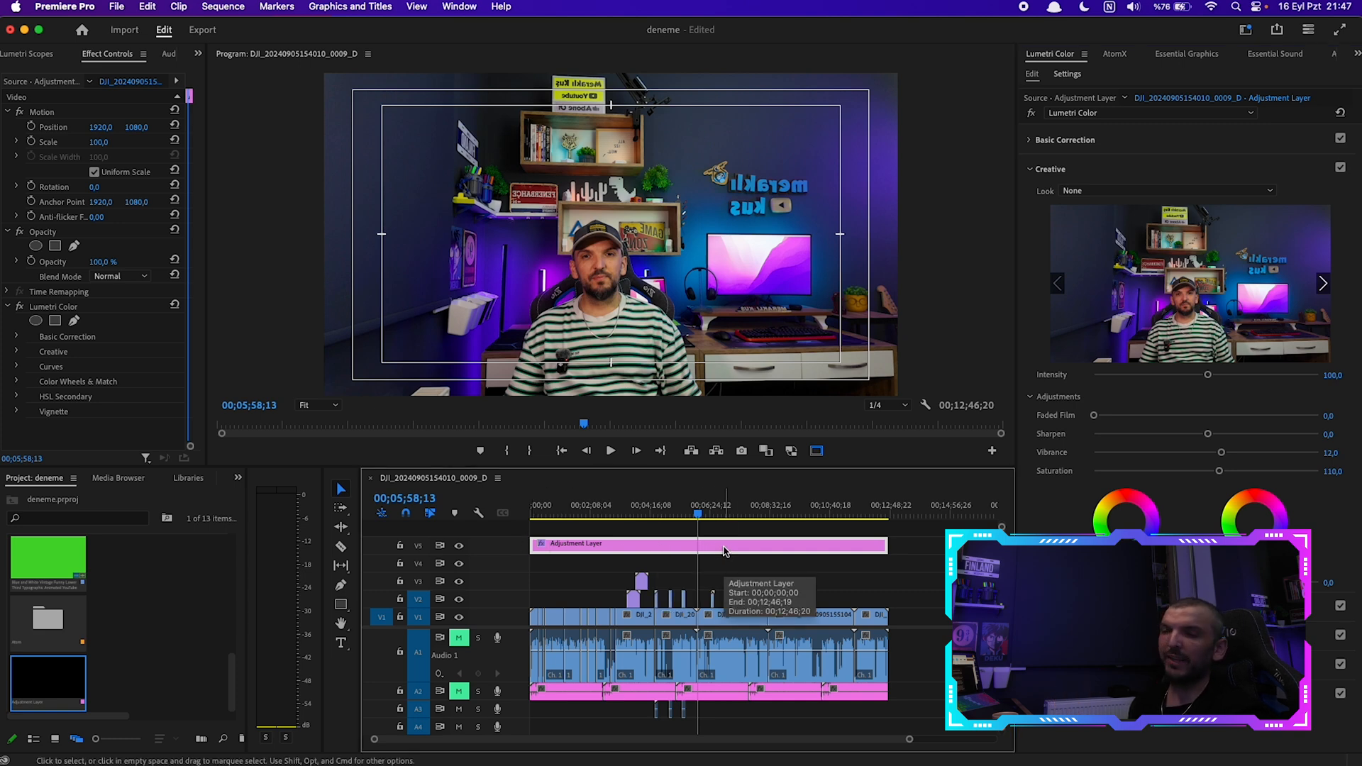
{"action": "left_click", "coordinate": [461, 547]}
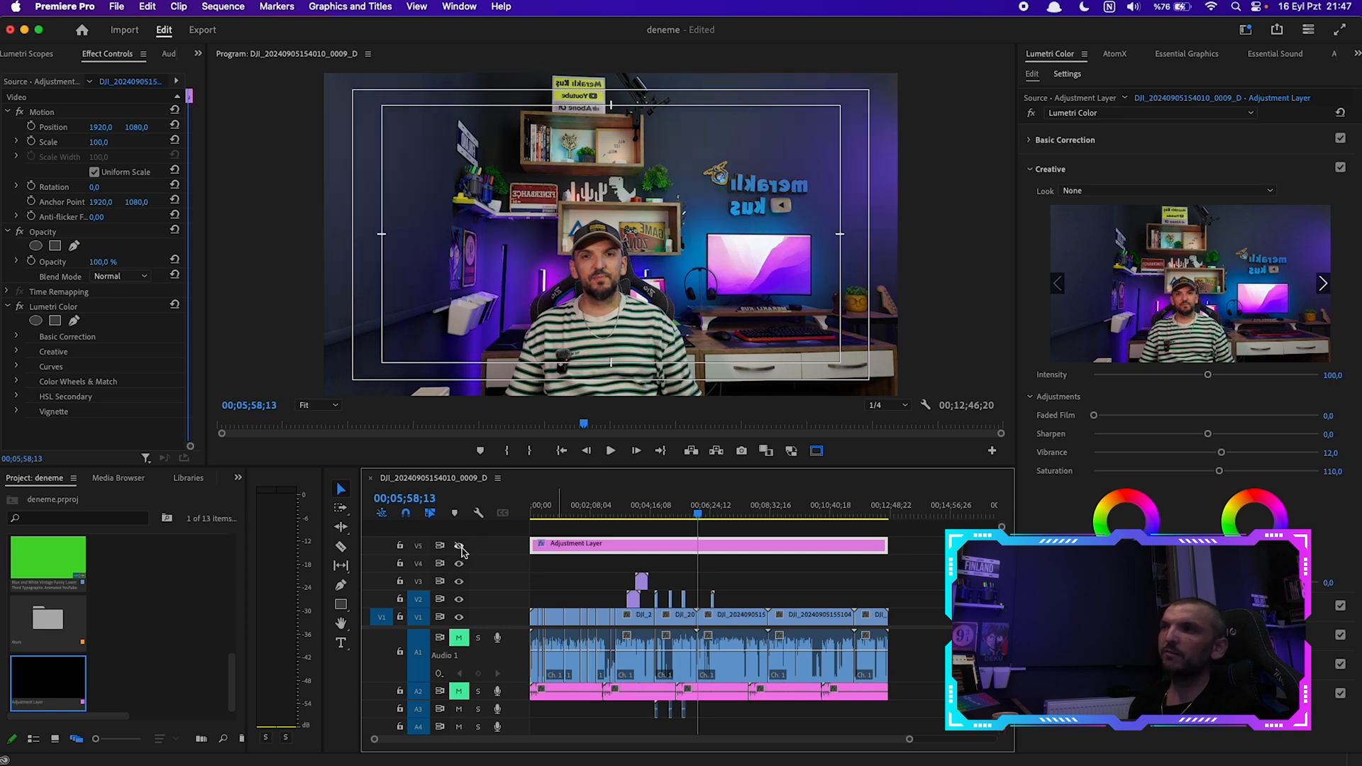
{"action": "left_click", "coordinate": [459, 546]}
{"action": "left_click", "coordinate": [461, 548]}
{"action": "left_click", "coordinate": [461, 547]}
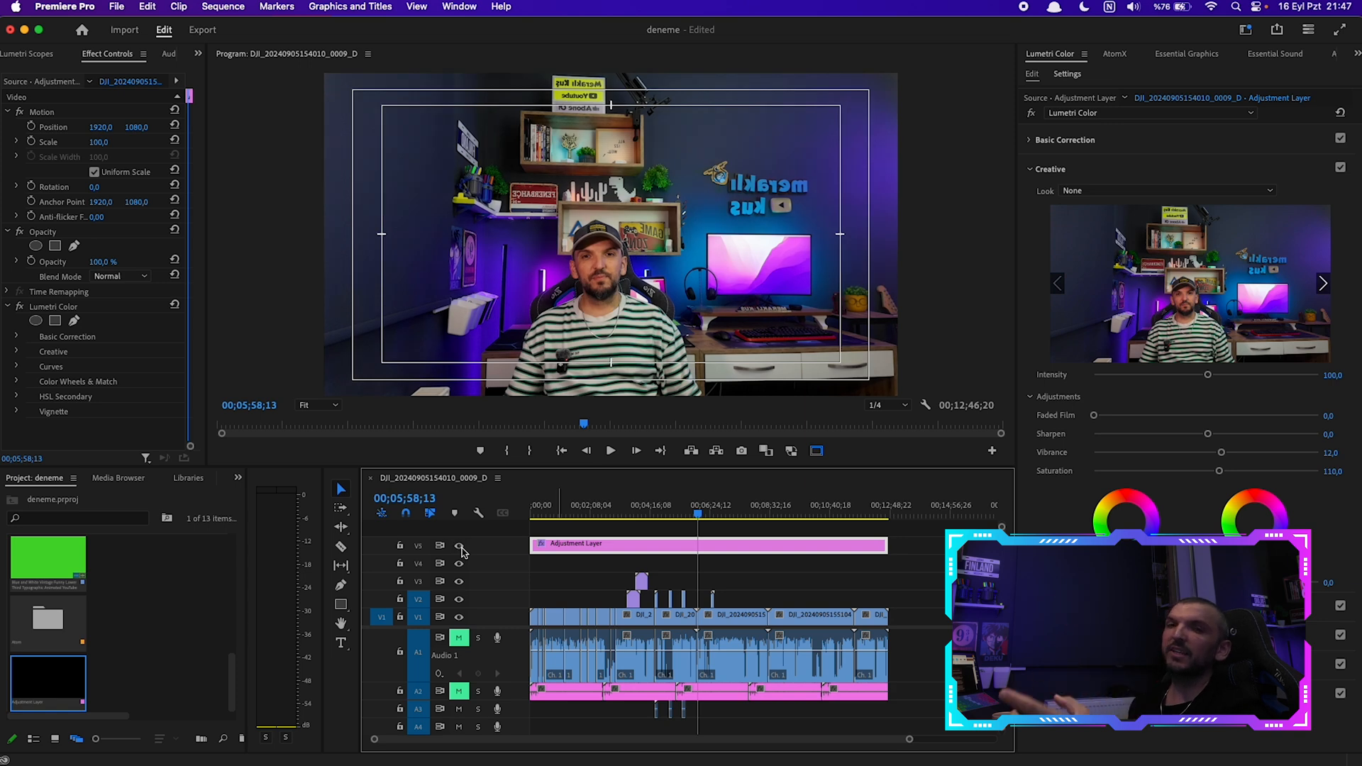
{"action": "left_click", "coordinate": [460, 547]}
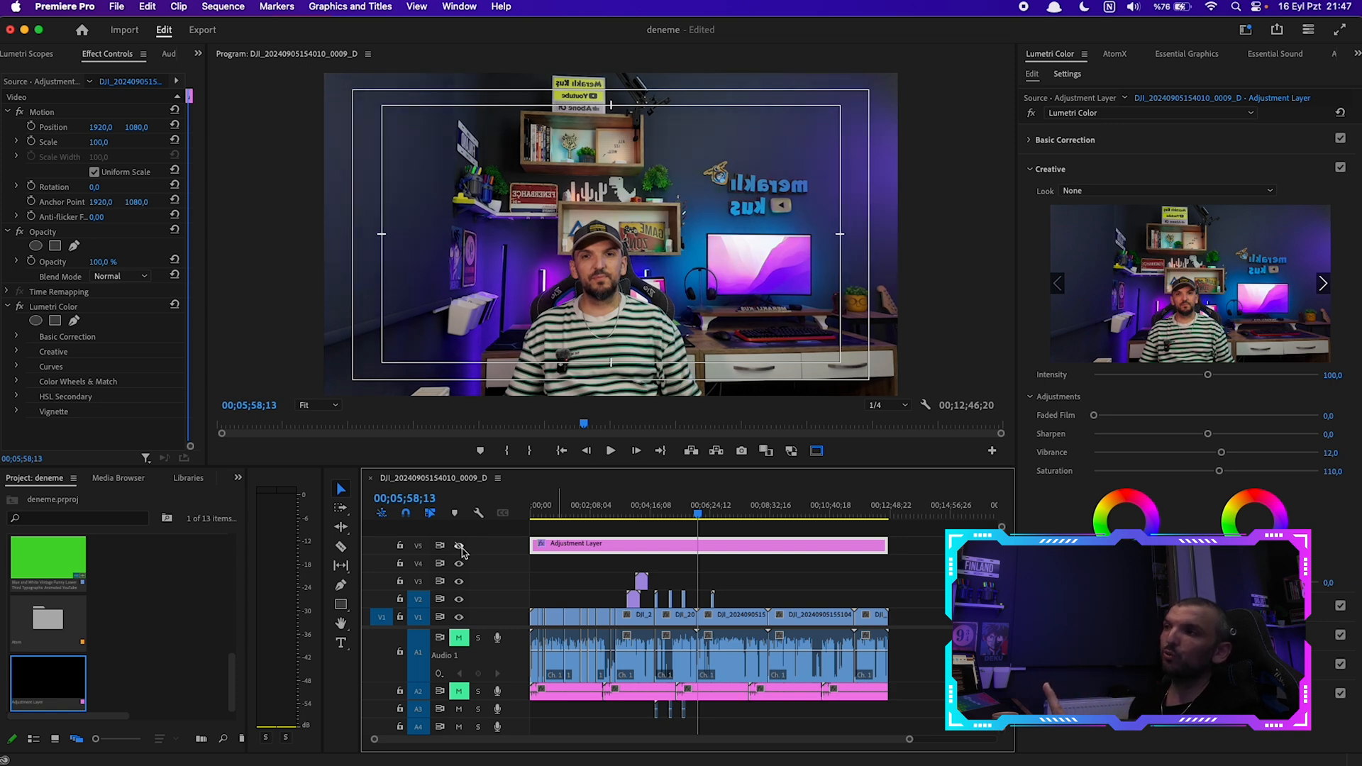
{"action": "left_click", "coordinate": [460, 548]}
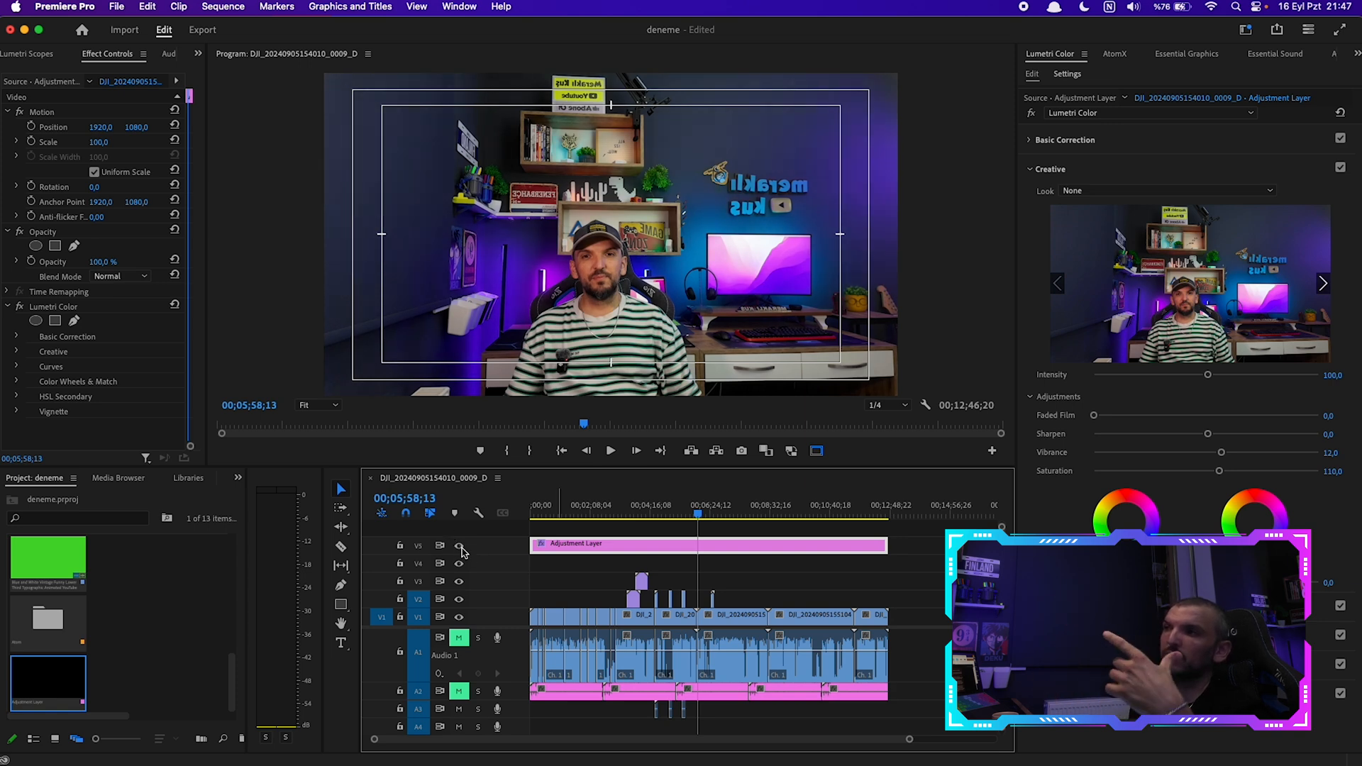
{"action": "left_click", "coordinate": [461, 549]}
{"action": "left_click", "coordinate": [460, 548]}
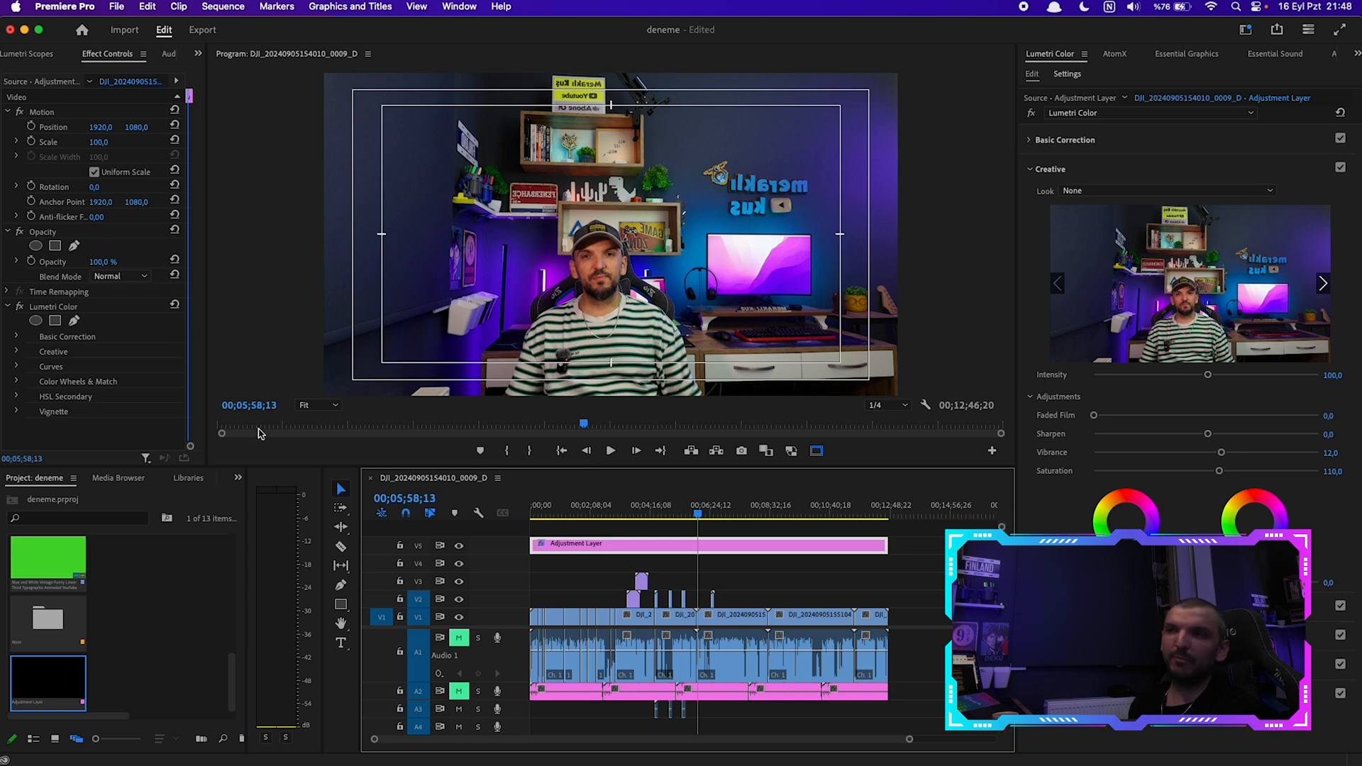
Search the effects for "horiz" and apply Horizontal Flip to the adjustment layer on V5
{"action": "left_click", "coordinate": [238, 478]}
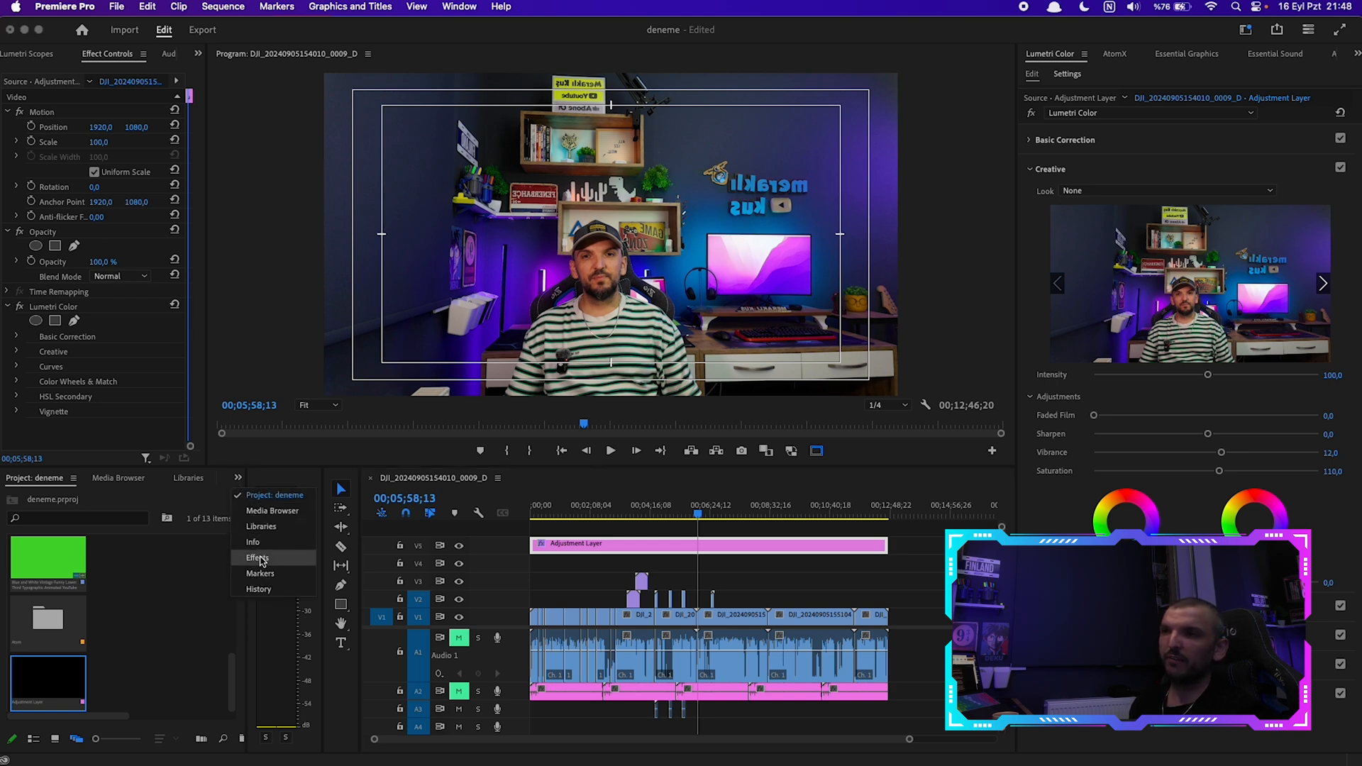
{"action": "left_click", "coordinate": [261, 556]}
{"action": "left_click", "coordinate": [72, 501]}
{"action": "key", "text": "BackSpace"}
{"action": "key", "text": "BackSpace"}
{"action": "key", "text": "BackSpace"}
{"action": "type", "text": "horiza"}
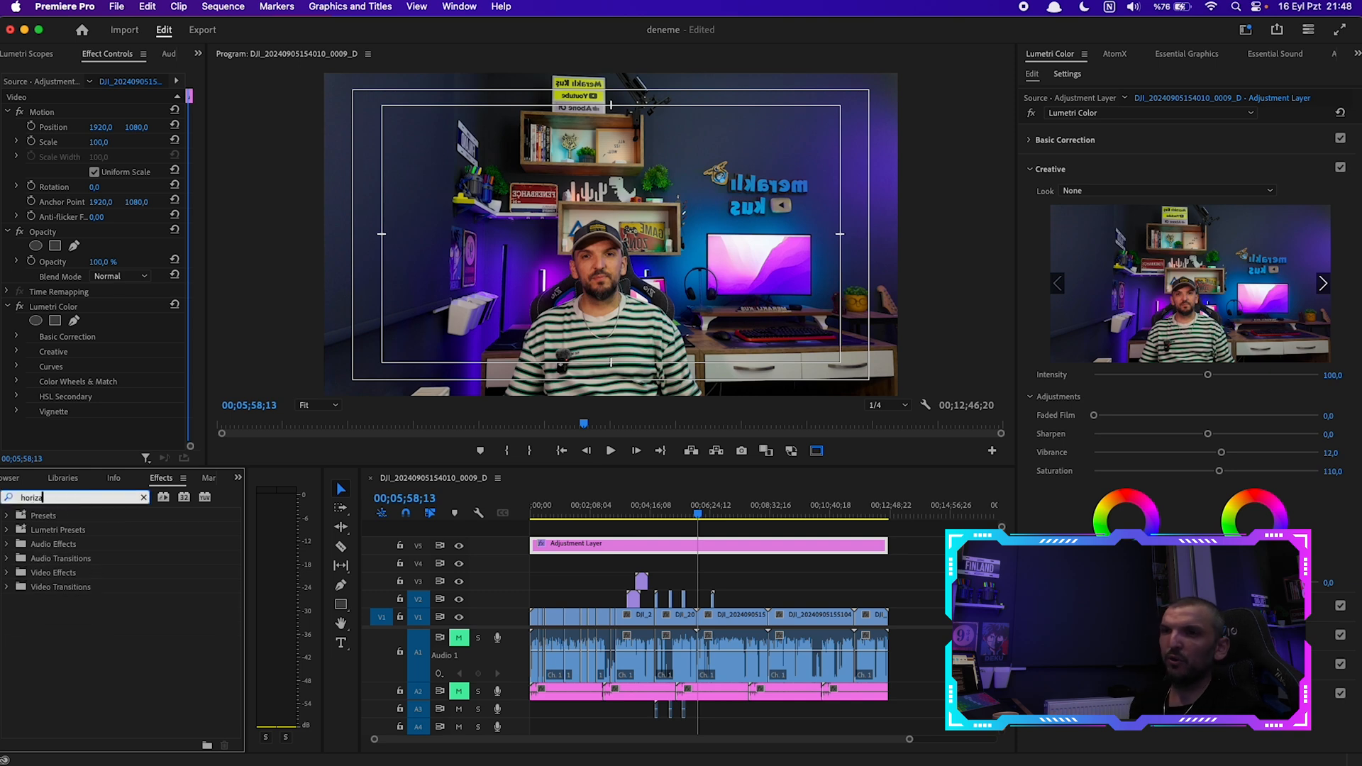
{"action": "key", "text": "BackSpace"}
{"action": "left_click", "coordinate": [71, 601]}
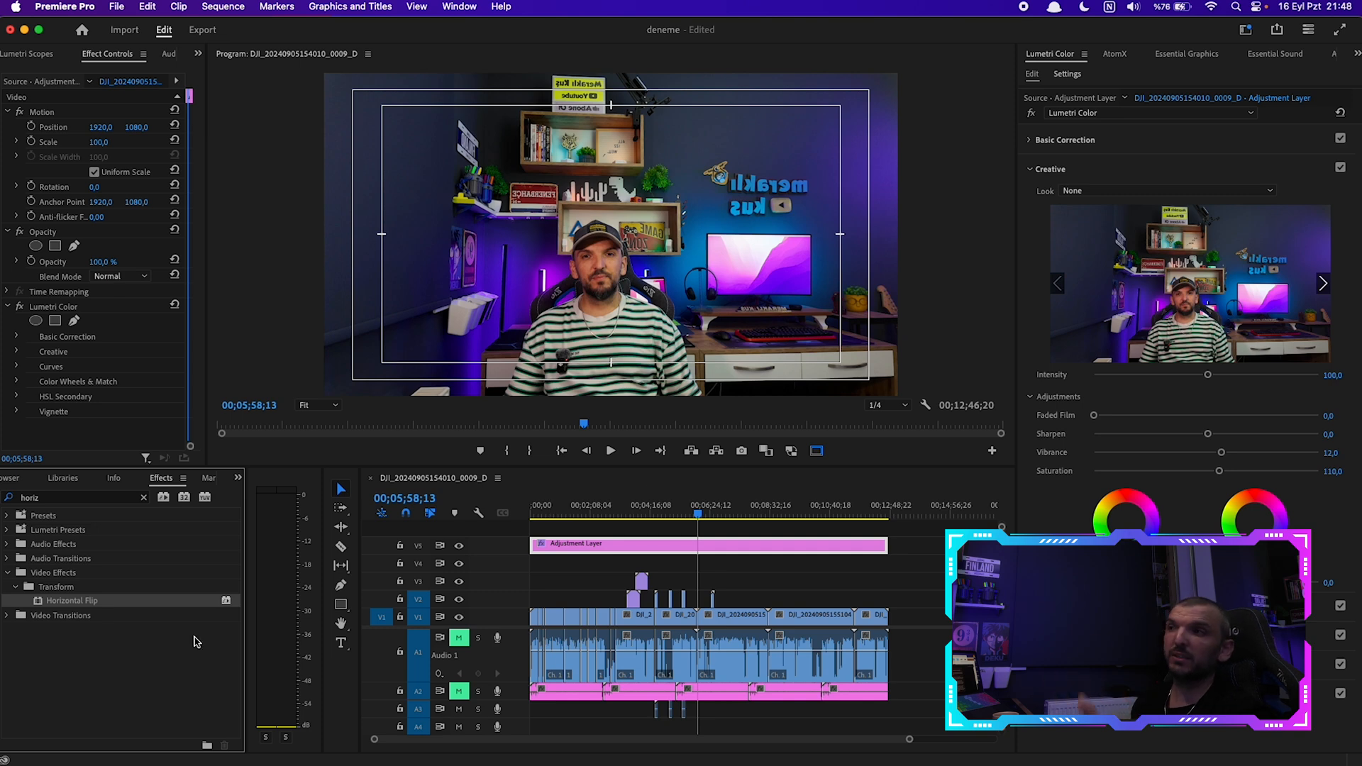
{"action": "left_click_drag", "start_coordinate": [86, 603], "coordinate": [780, 543]}
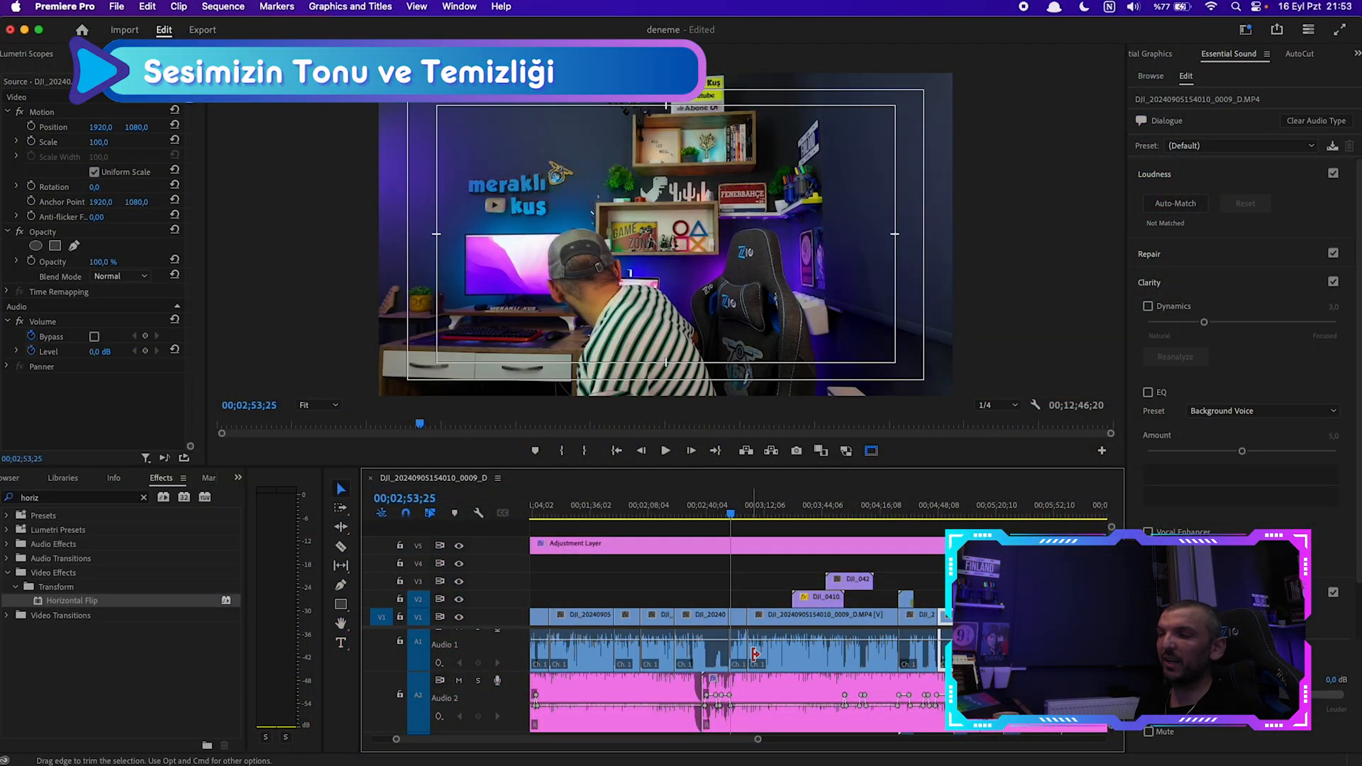
Select the A1 dialogue clip just after the playhead and display the Audio Track Mixer in a wider panel with its effects and sends area expanded
{"action": "left_click", "coordinate": [794, 647]}
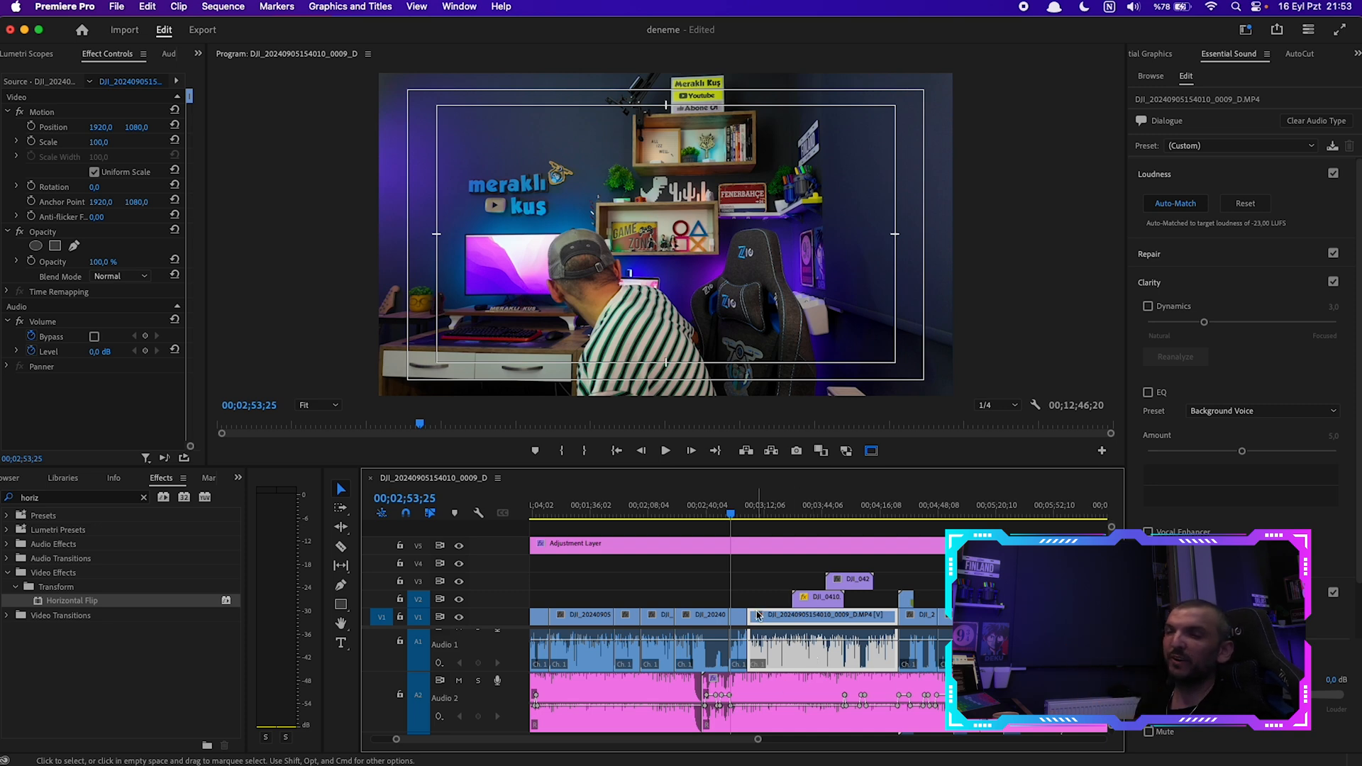
{"action": "left_click", "coordinate": [459, 6]}
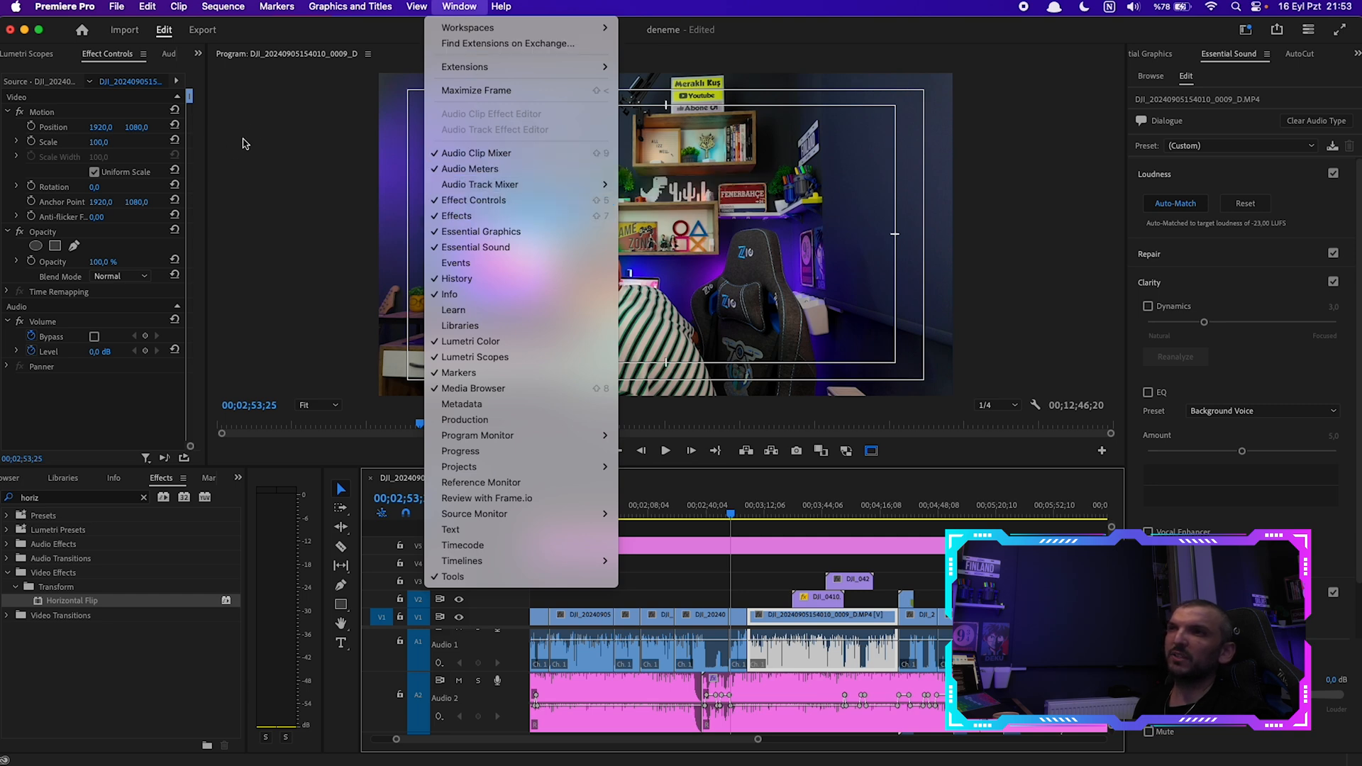
{"action": "left_click", "coordinate": [201, 56]}
{"action": "left_click", "coordinate": [201, 54]}
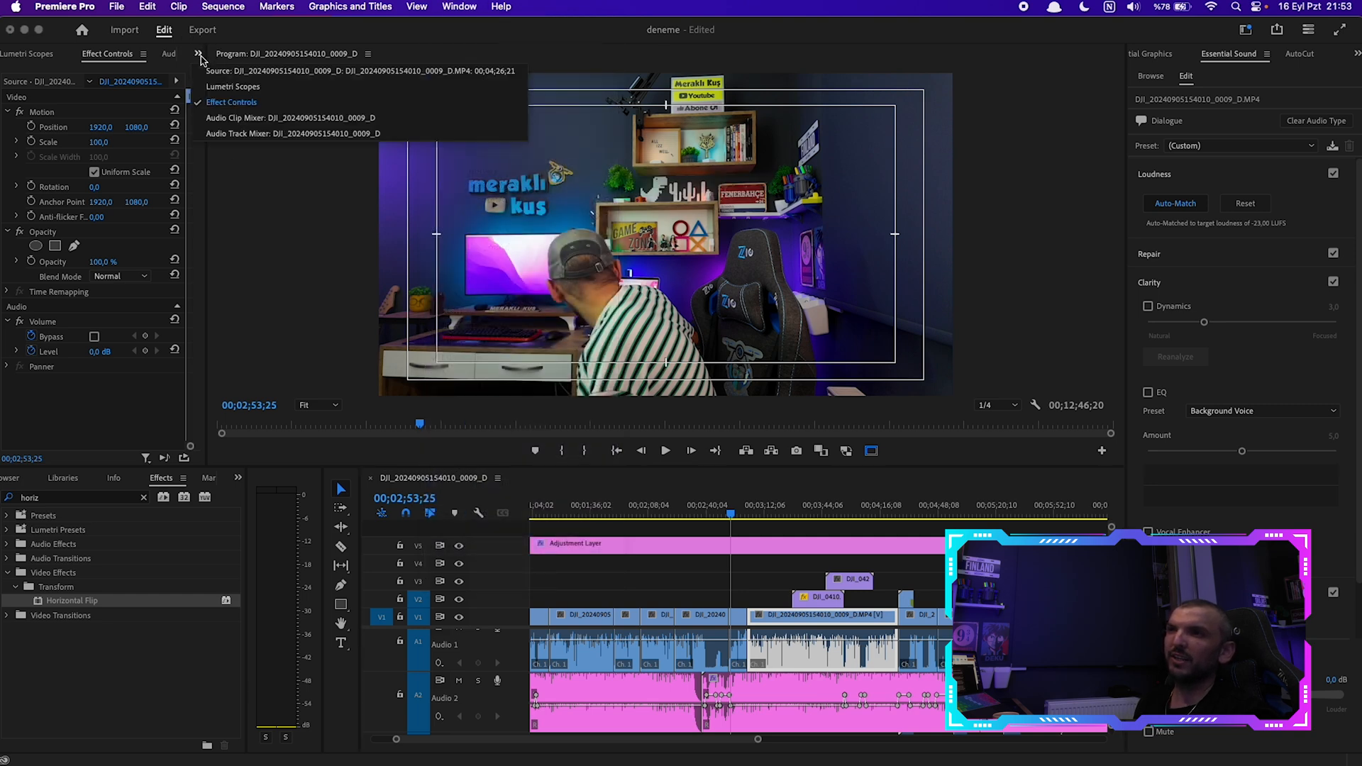
{"action": "left_click", "coordinate": [207, 133]}
{"action": "left_click_drag", "start_coordinate": [206, 133], "coordinate": [413, 147]}
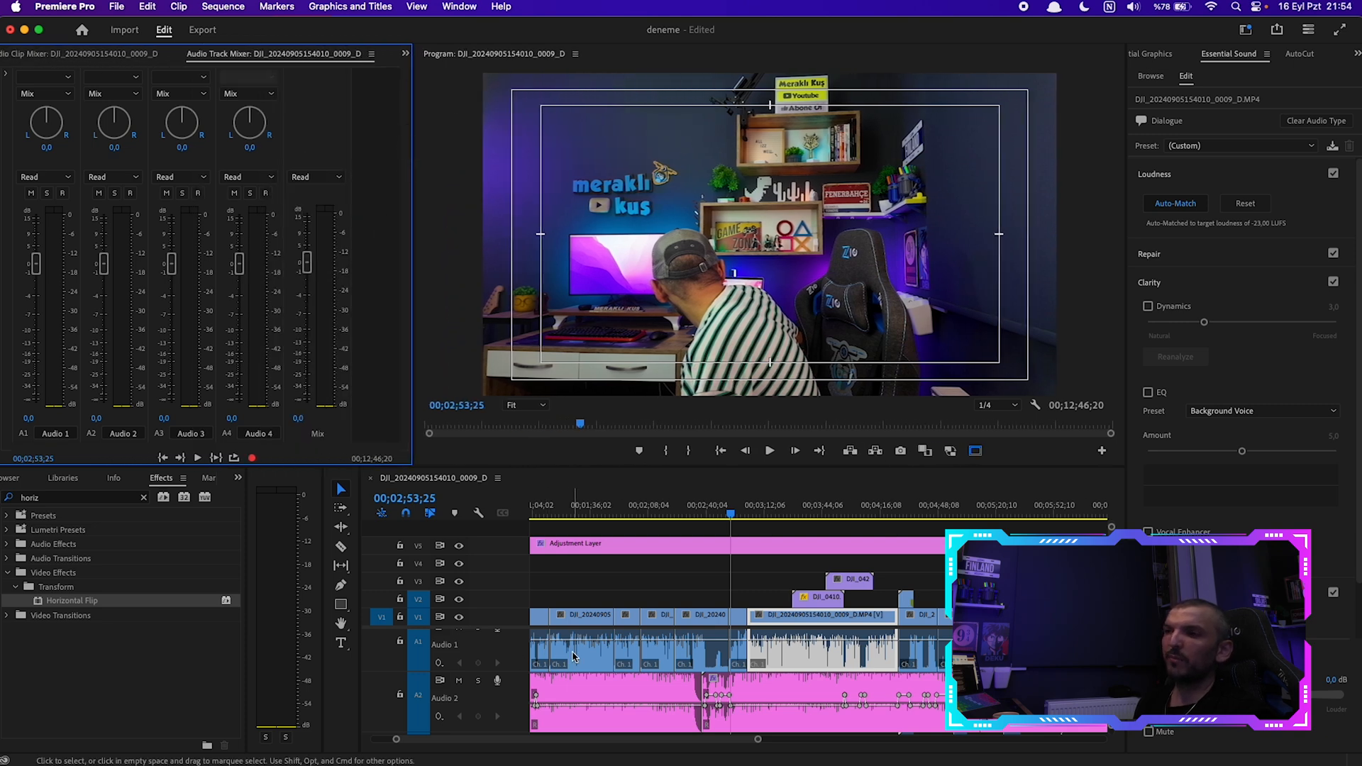
{"action": "left_click", "coordinate": [448, 647]}
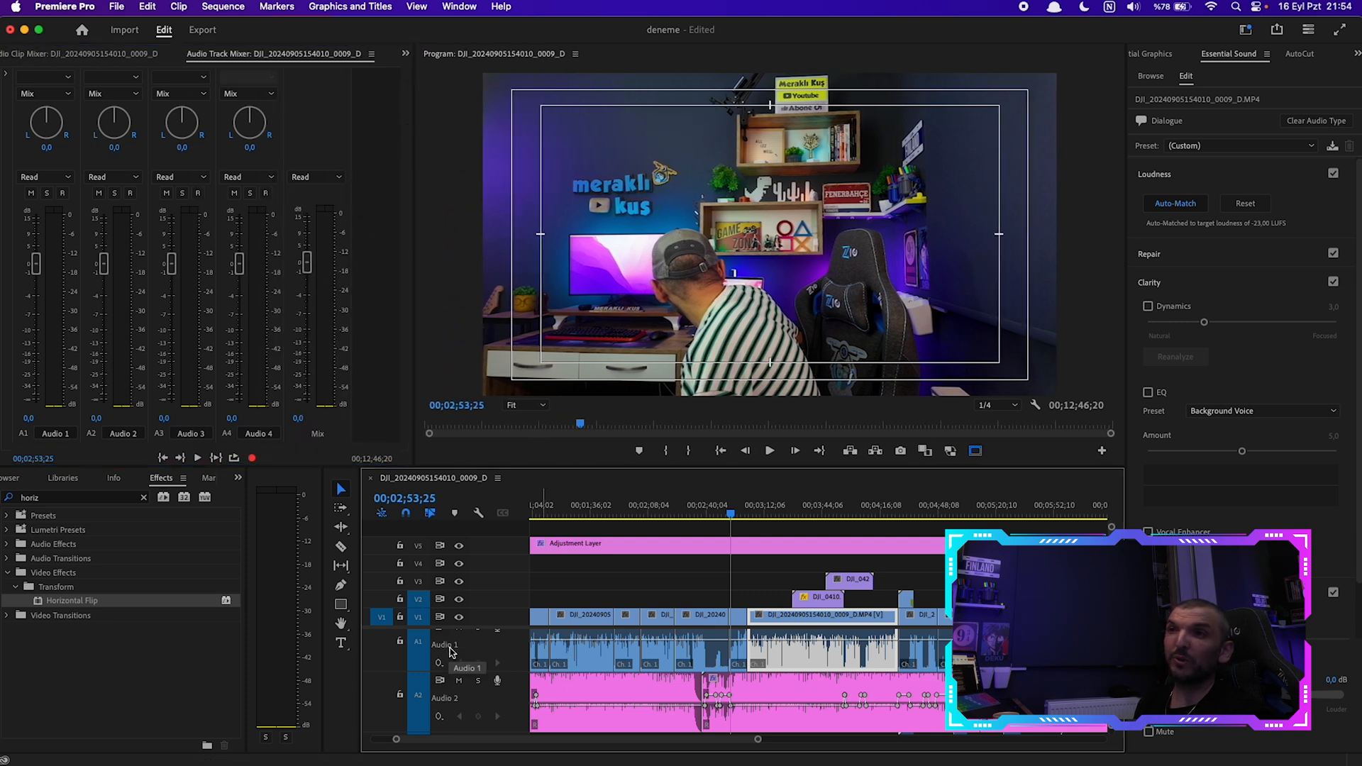
{"action": "left_click", "coordinate": [7, 78]}
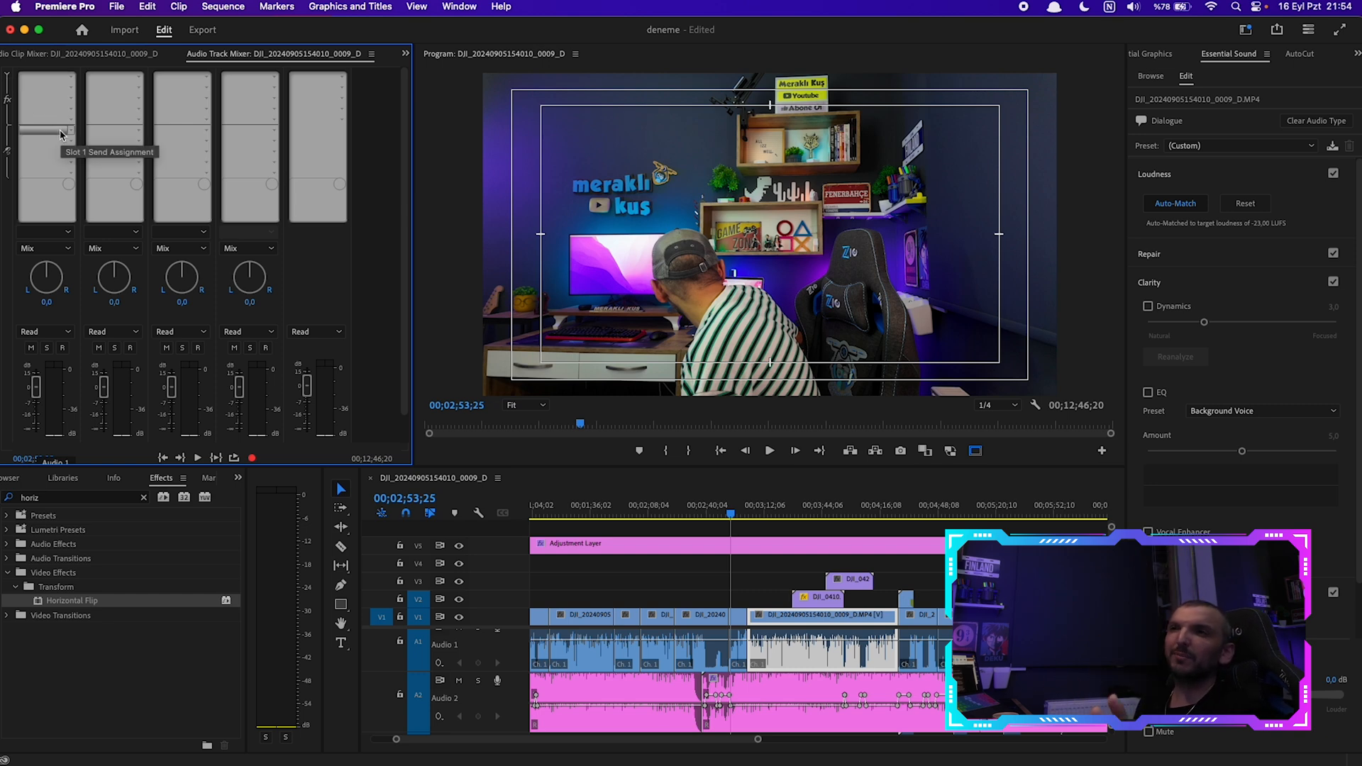
Add the Hard Limiter effect to the first effect slot of Audio 1 and open its editor clear of the playback area
{"action": "left_click", "coordinate": [72, 77]}
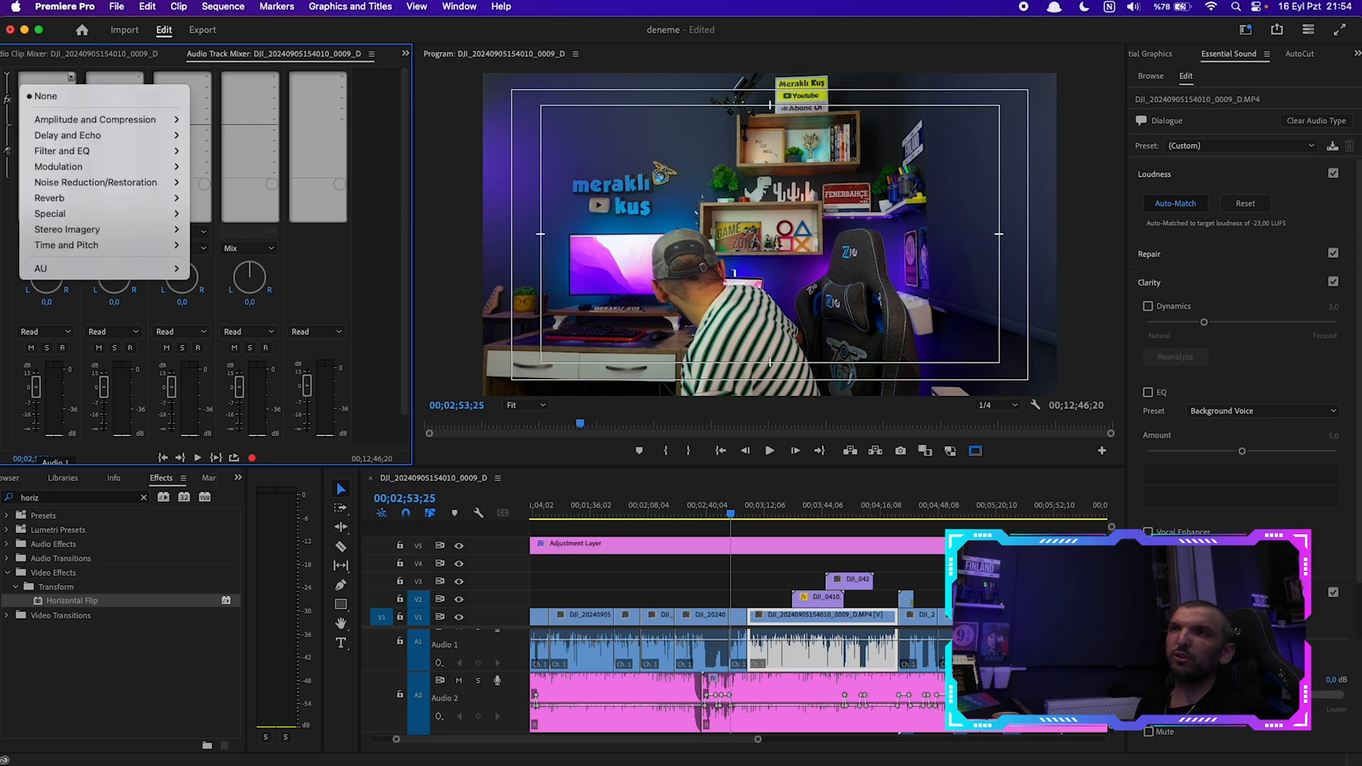
{"action": "mouse_move", "coordinate": [82, 117]}
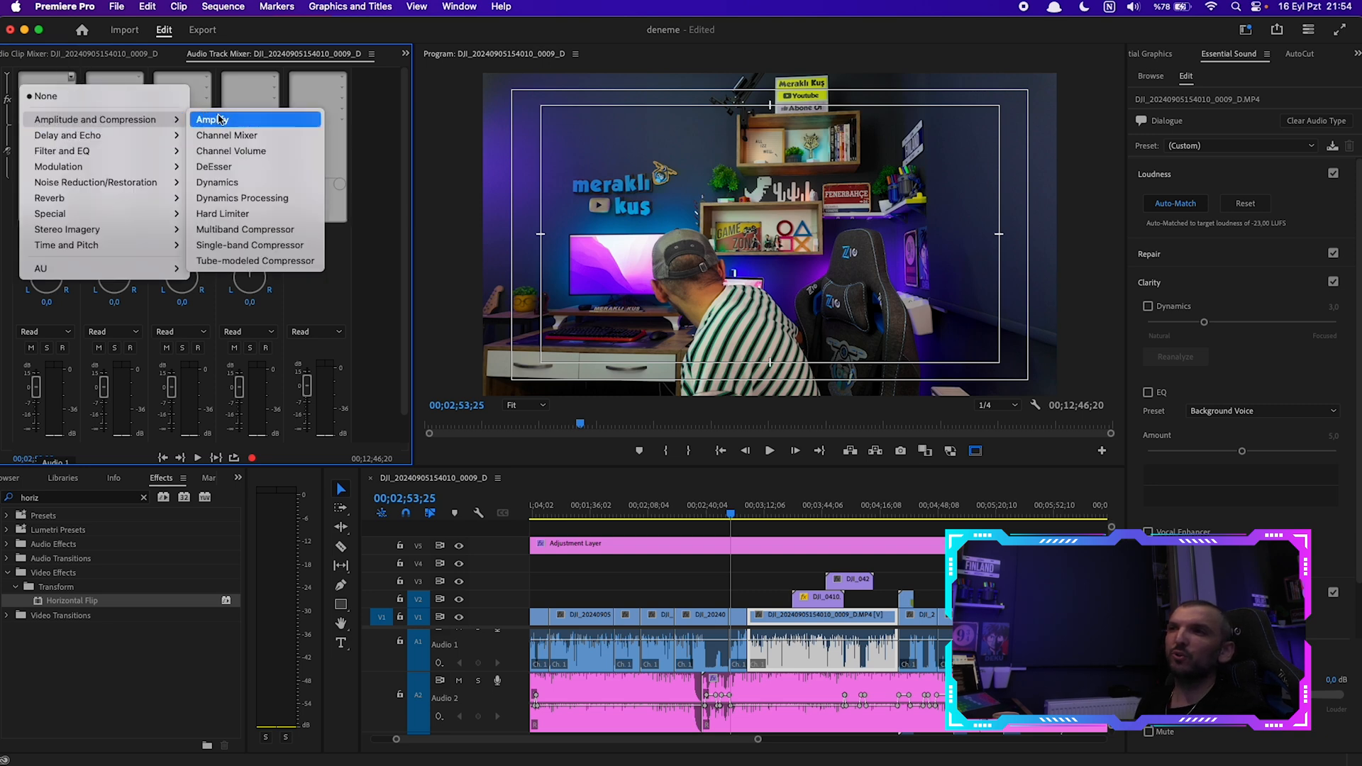
{"action": "left_click", "coordinate": [234, 213]}
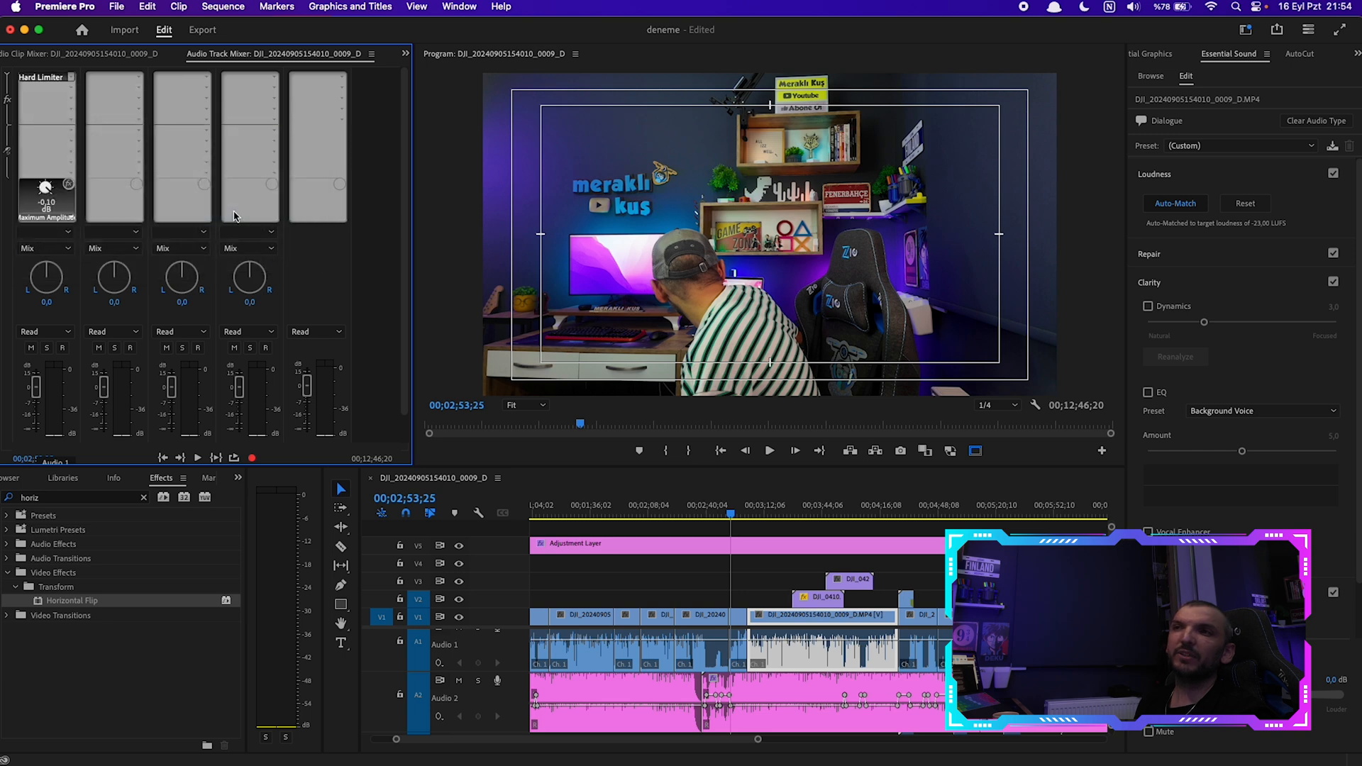
{"action": "double_click", "coordinate": [41, 79]}
{"action": "left_click_drag", "start_coordinate": [660, 302], "coordinate": [461, 284]}
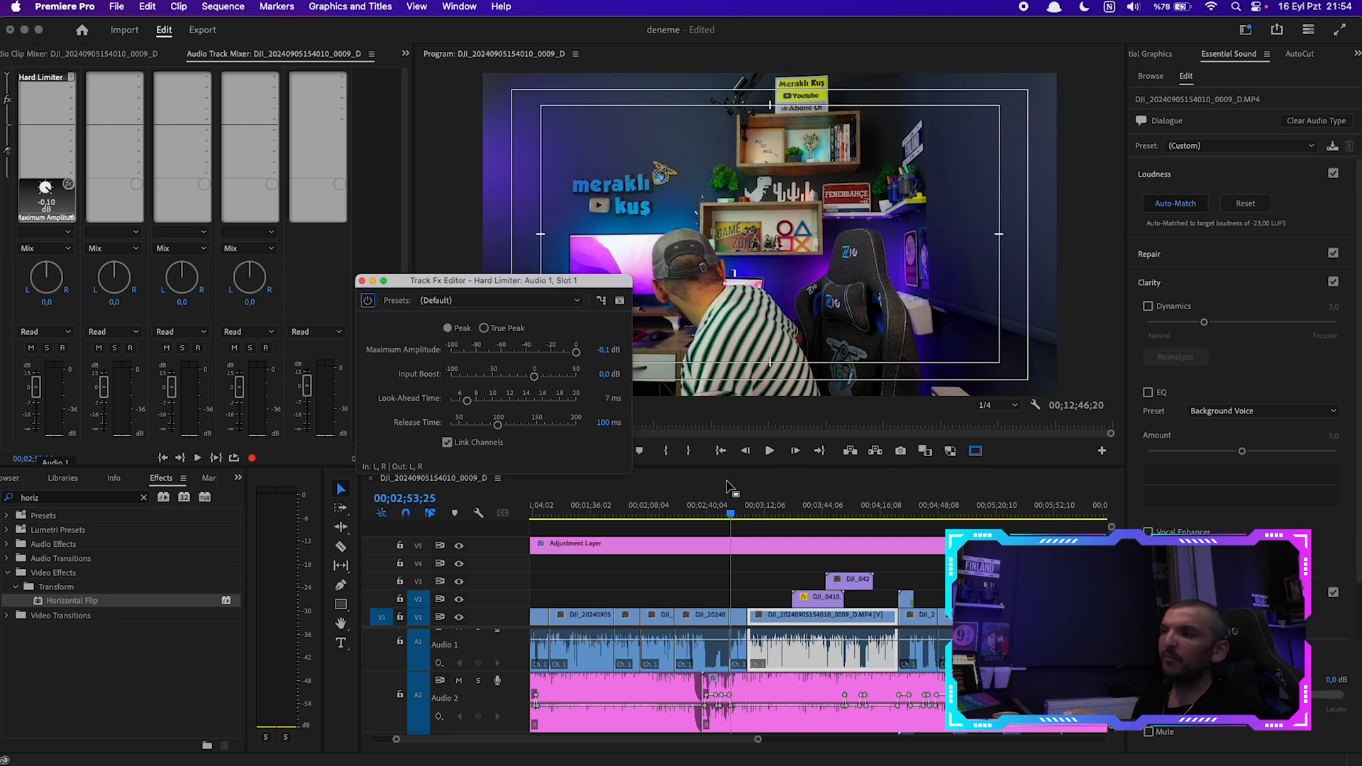
Play the sequence from 00;03;06;27 and mute the Audio 2 music track so only the voice is heard
{"action": "left_click", "coordinate": [755, 508]}
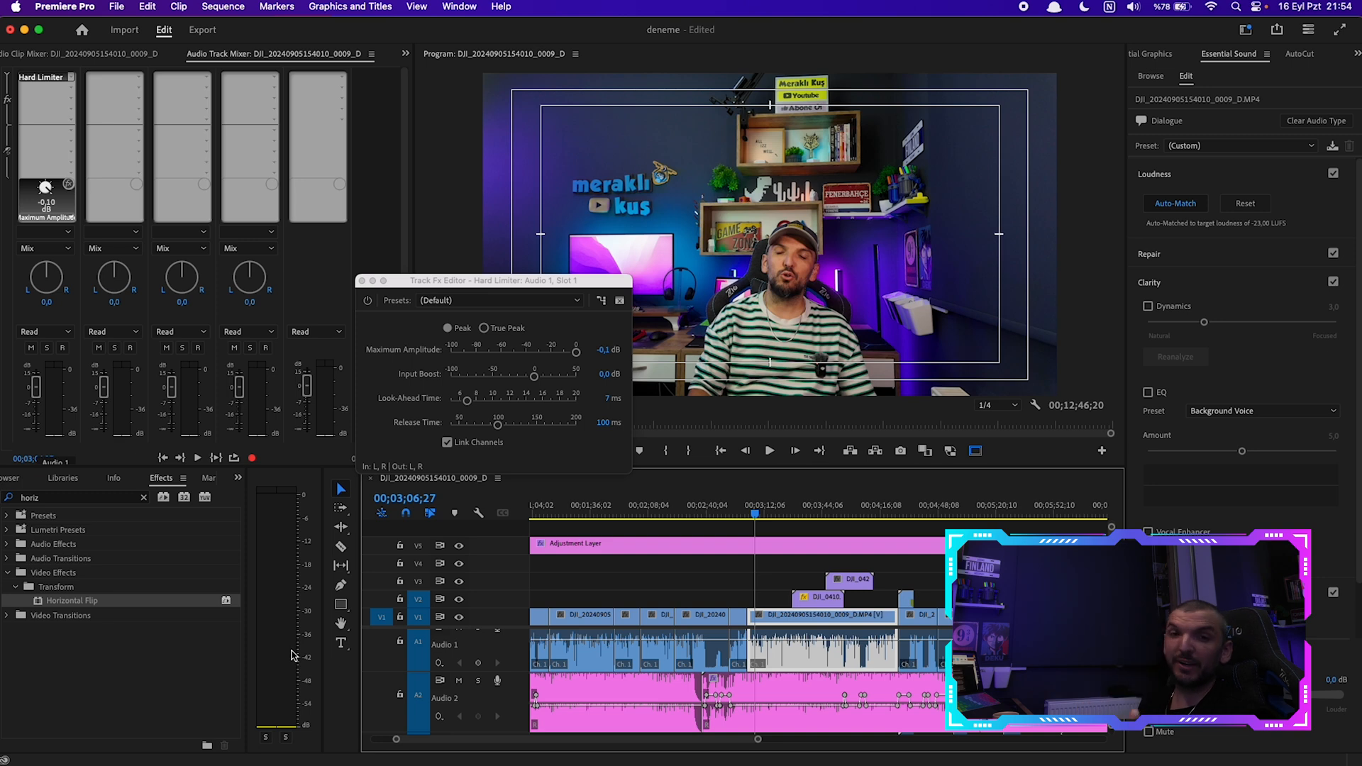
{"action": "key", "text": "space"}
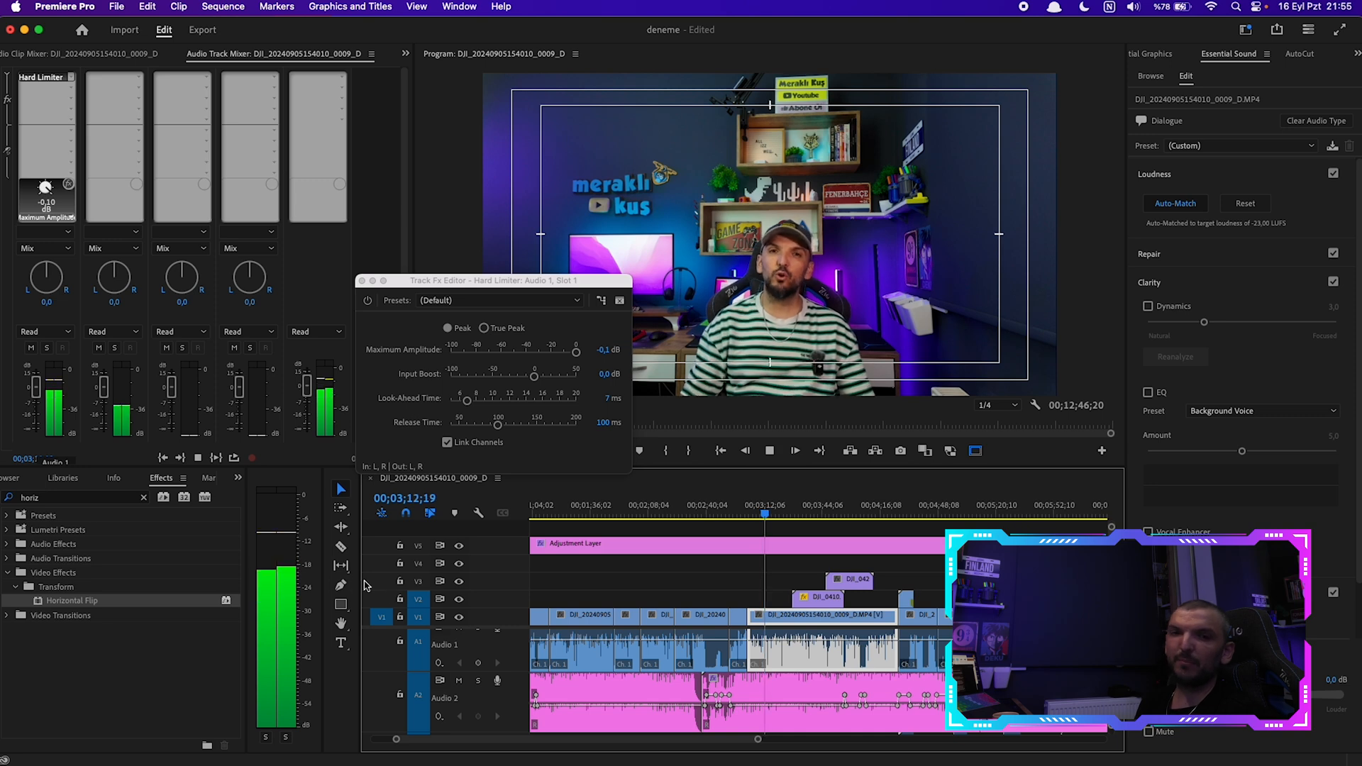
{"action": "key", "text": "space"}
{"action": "left_click", "coordinate": [459, 680]}
{"action": "key", "text": "space"}
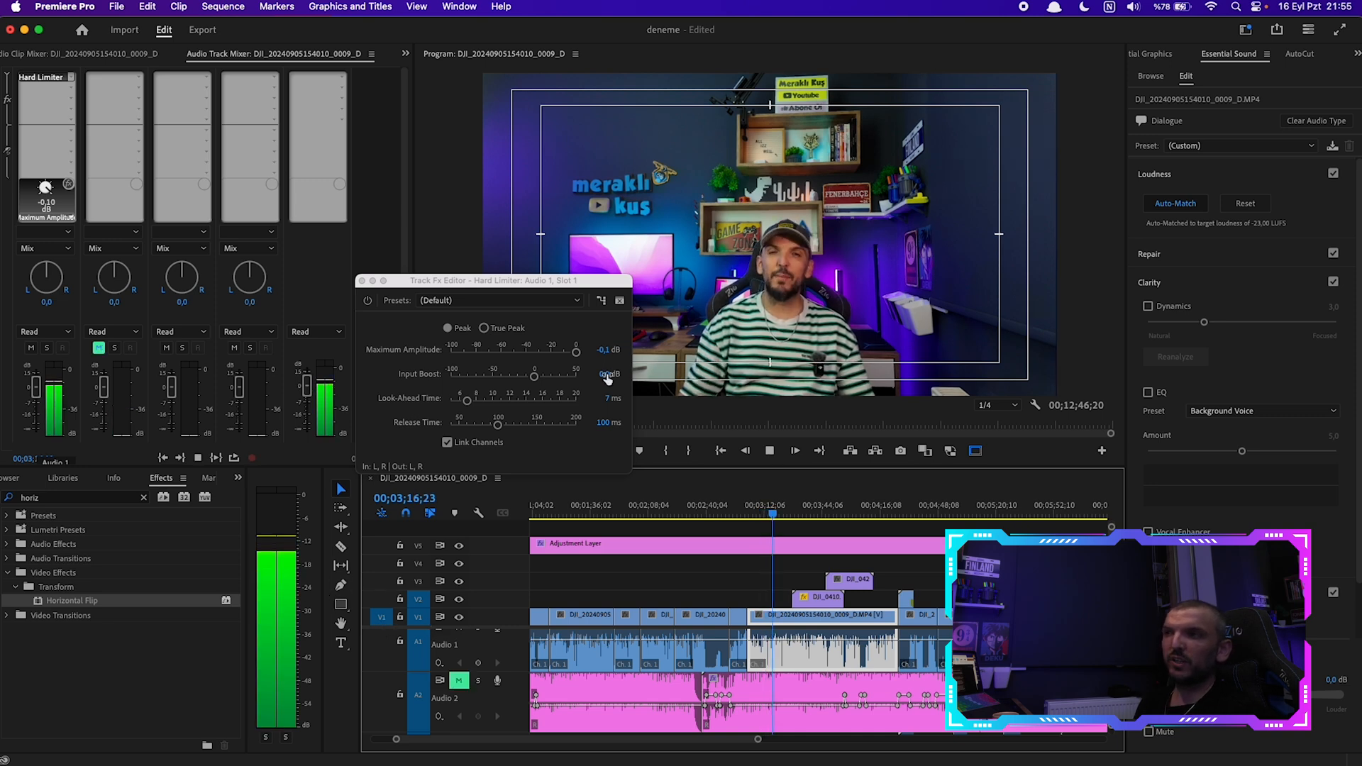
Adjust the Hard Limiter's Input Boost during playback, settling on 11.5 dB, and stop playback
{"action": "left_click", "coordinate": [622, 376]}
{"action": "left_click_drag", "start_coordinate": [624, 376], "coordinate": [737, 379]}
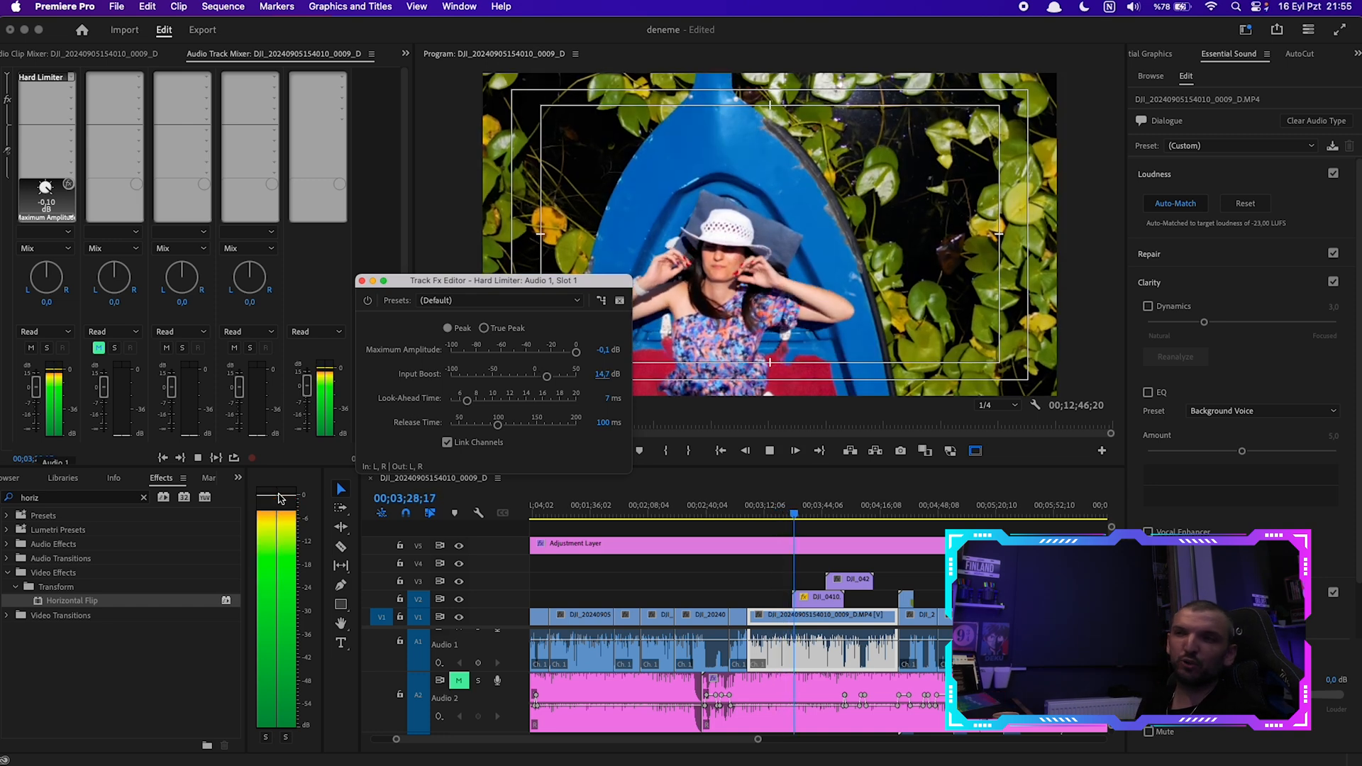
{"action": "left_click_drag", "start_coordinate": [602, 374], "coordinate": [574, 376]}
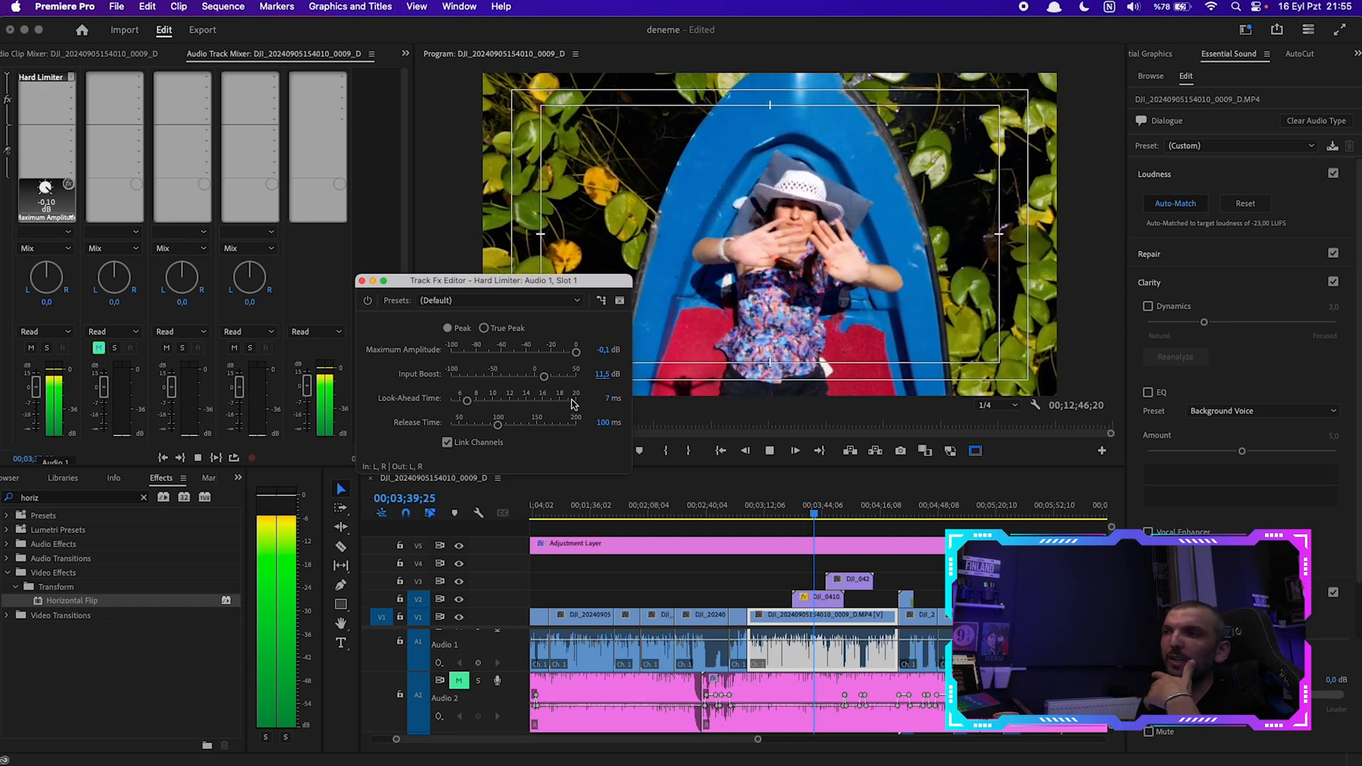
{"action": "key", "text": "space"}
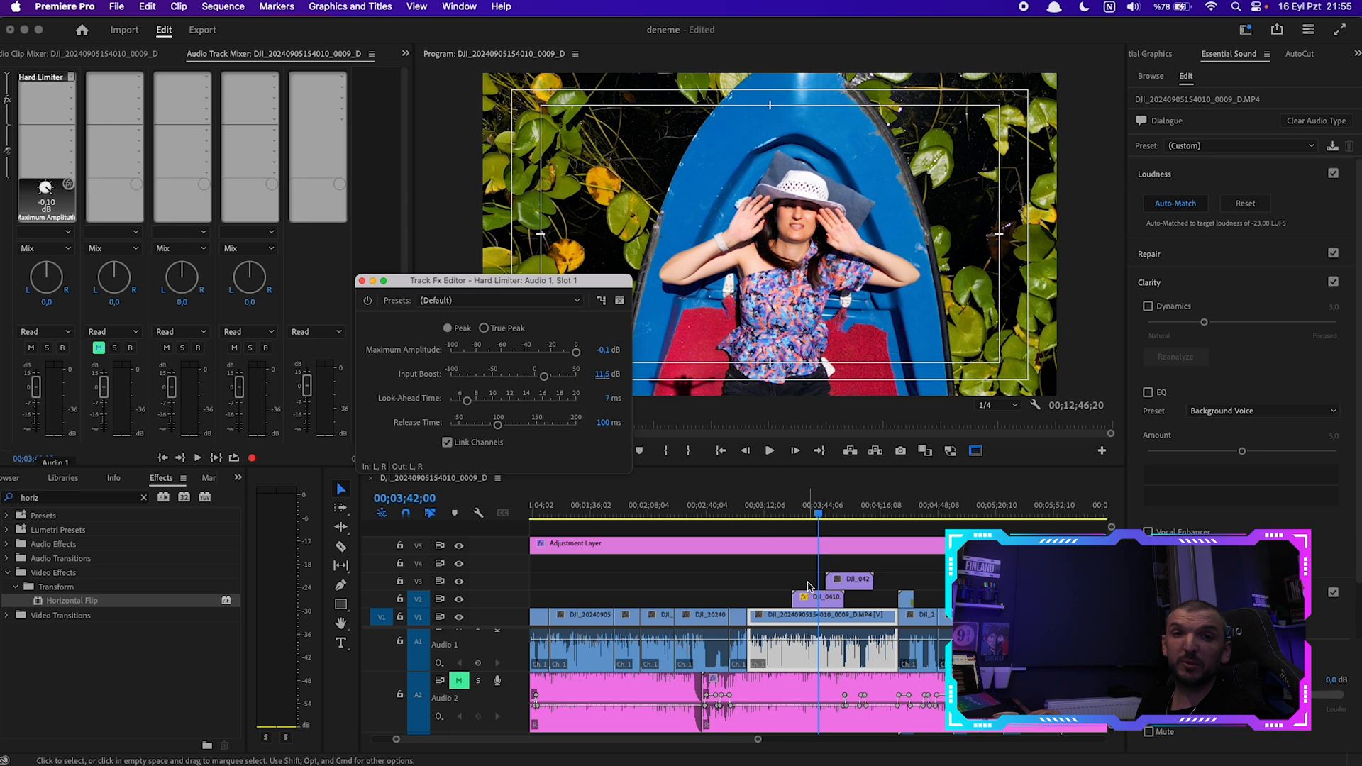
Bypass the Hard Limiter, play the voice from about 00;02;57 to hear it without the effect, and close the effect editor
{"action": "left_click", "coordinate": [367, 302]}
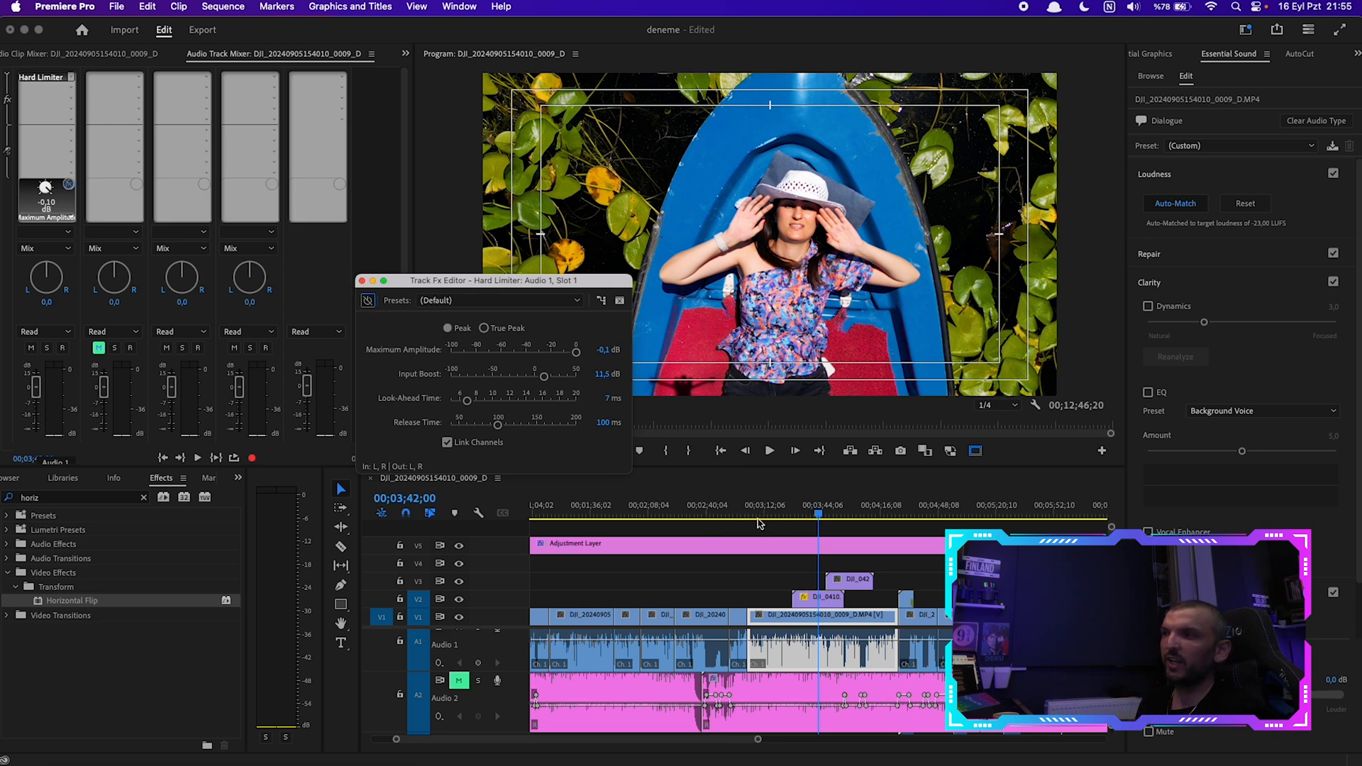
{"action": "left_click", "coordinate": [737, 514]}
{"action": "key", "text": "c"}
{"action": "key", "text": "space"}
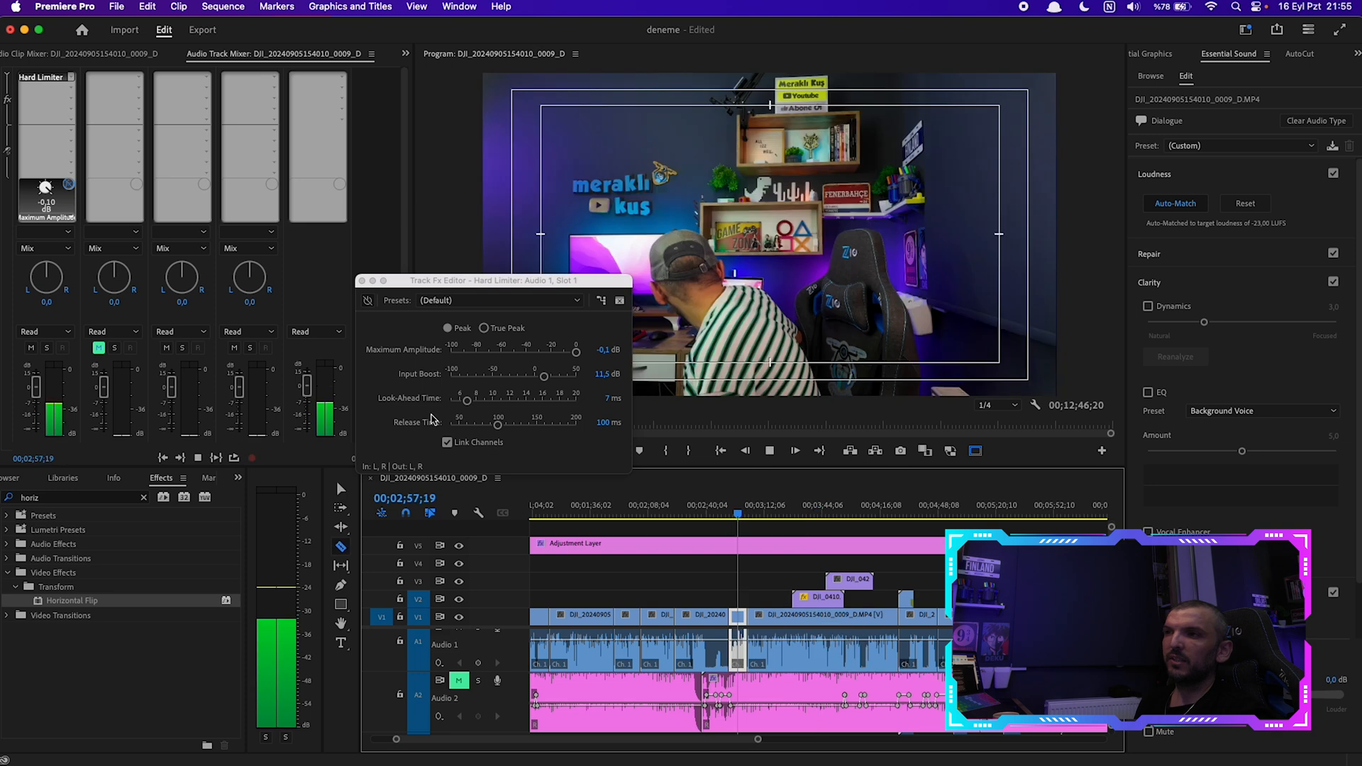
{"action": "left_click", "coordinate": [372, 315]}
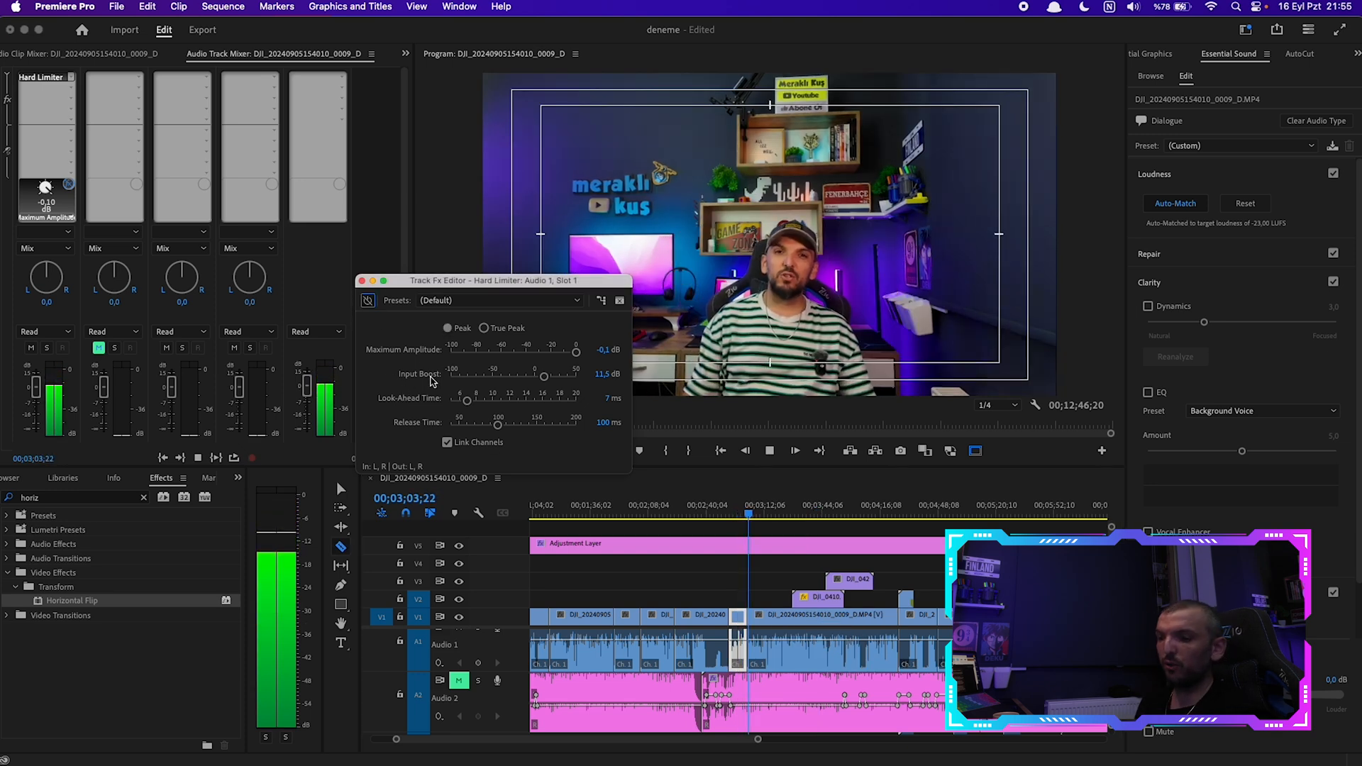
{"action": "key", "text": "space"}
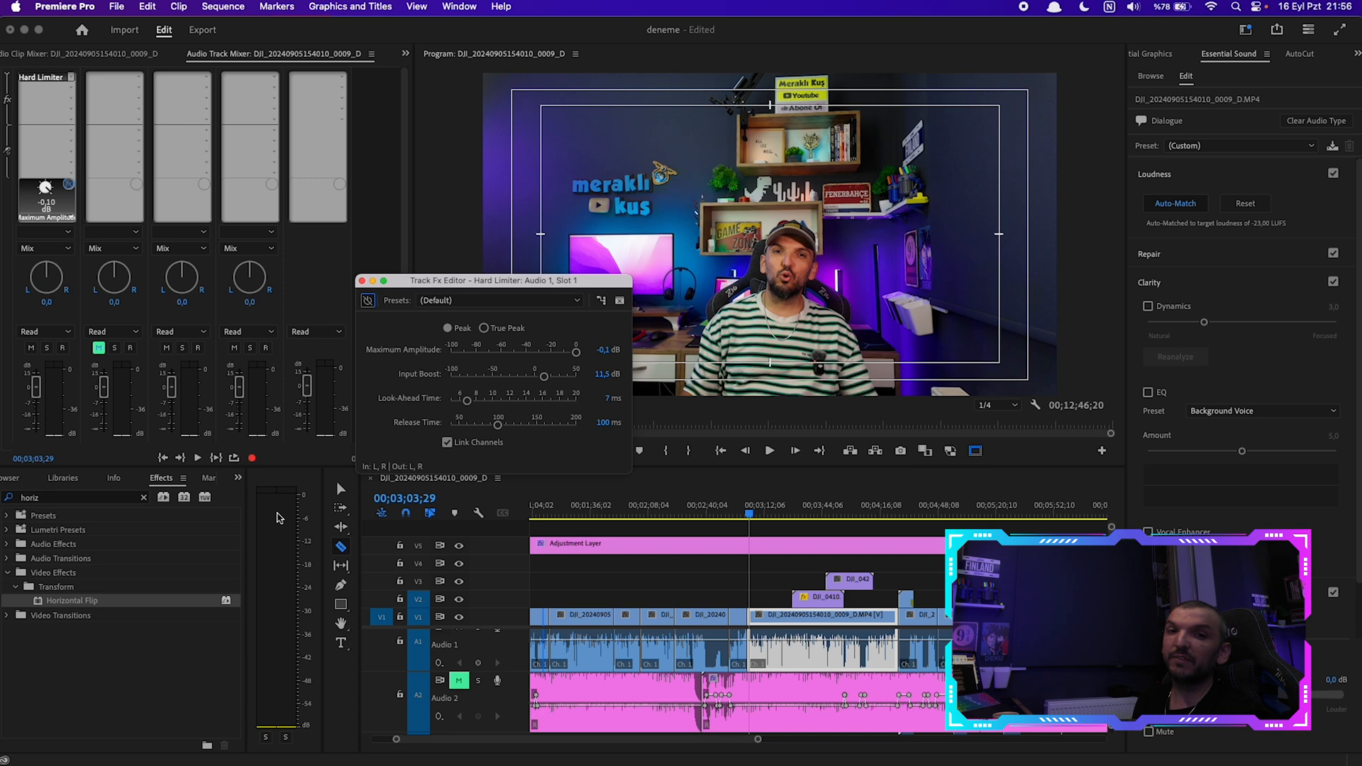
{"action": "left_click", "coordinate": [363, 281]}
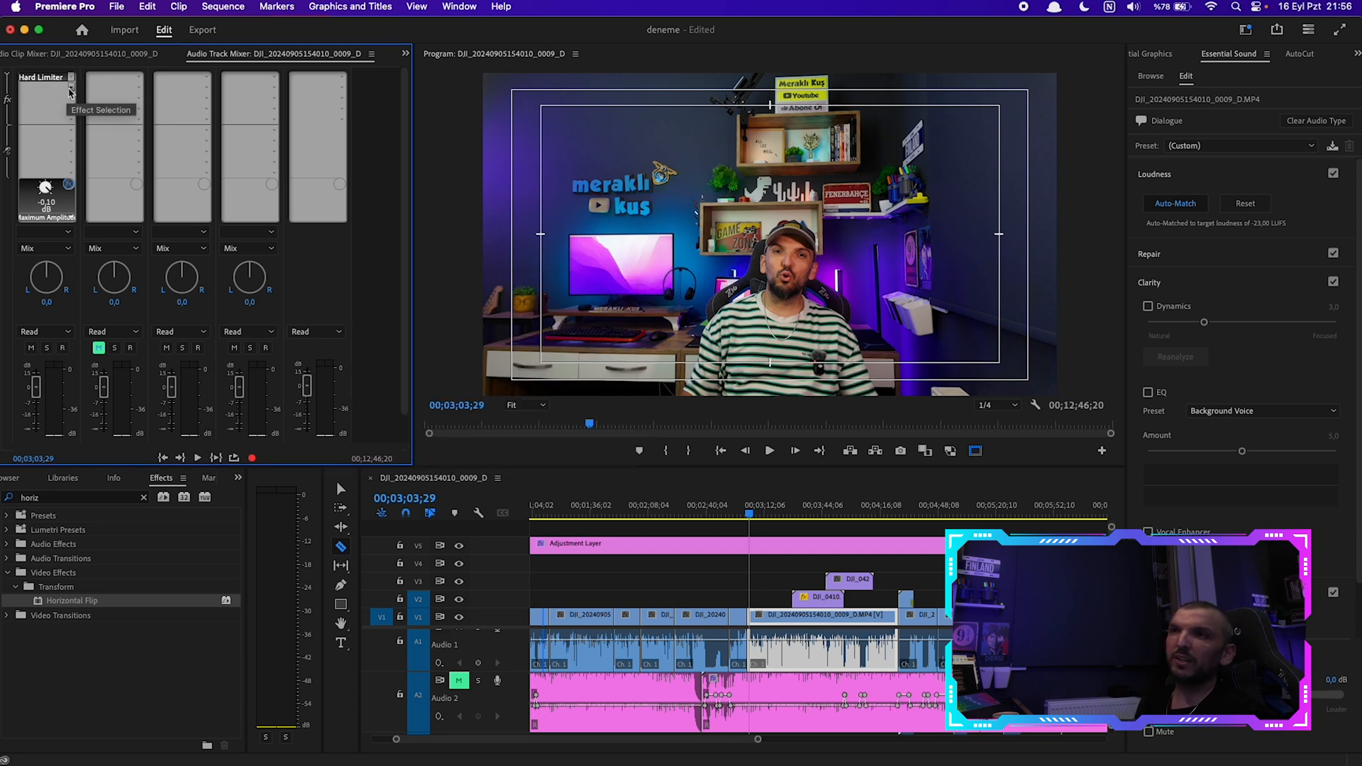
Add DeNoise to the second effect slot of Audio 1 and set its Amount to 15%
{"action": "left_click", "coordinate": [70, 88]}
{"action": "mouse_move", "coordinate": [115, 196]}
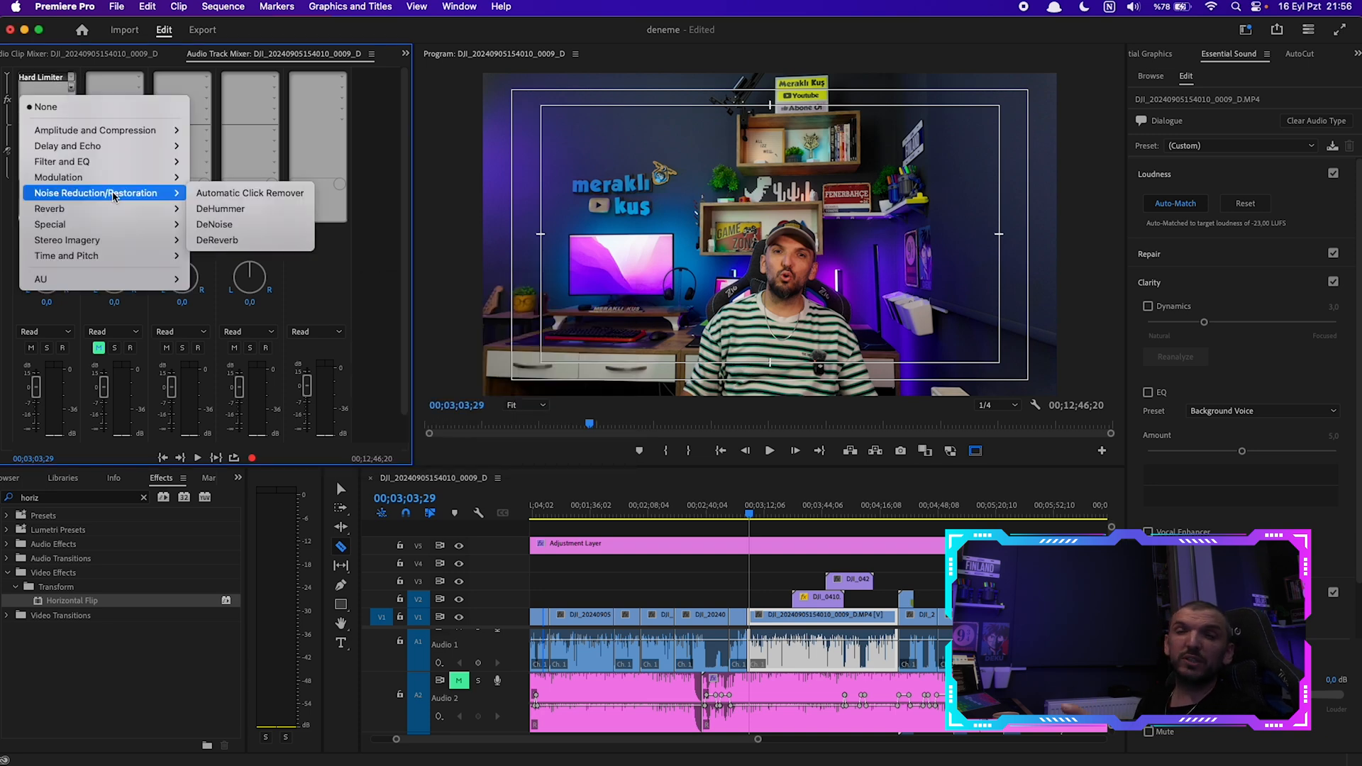
{"action": "left_click", "coordinate": [214, 224]}
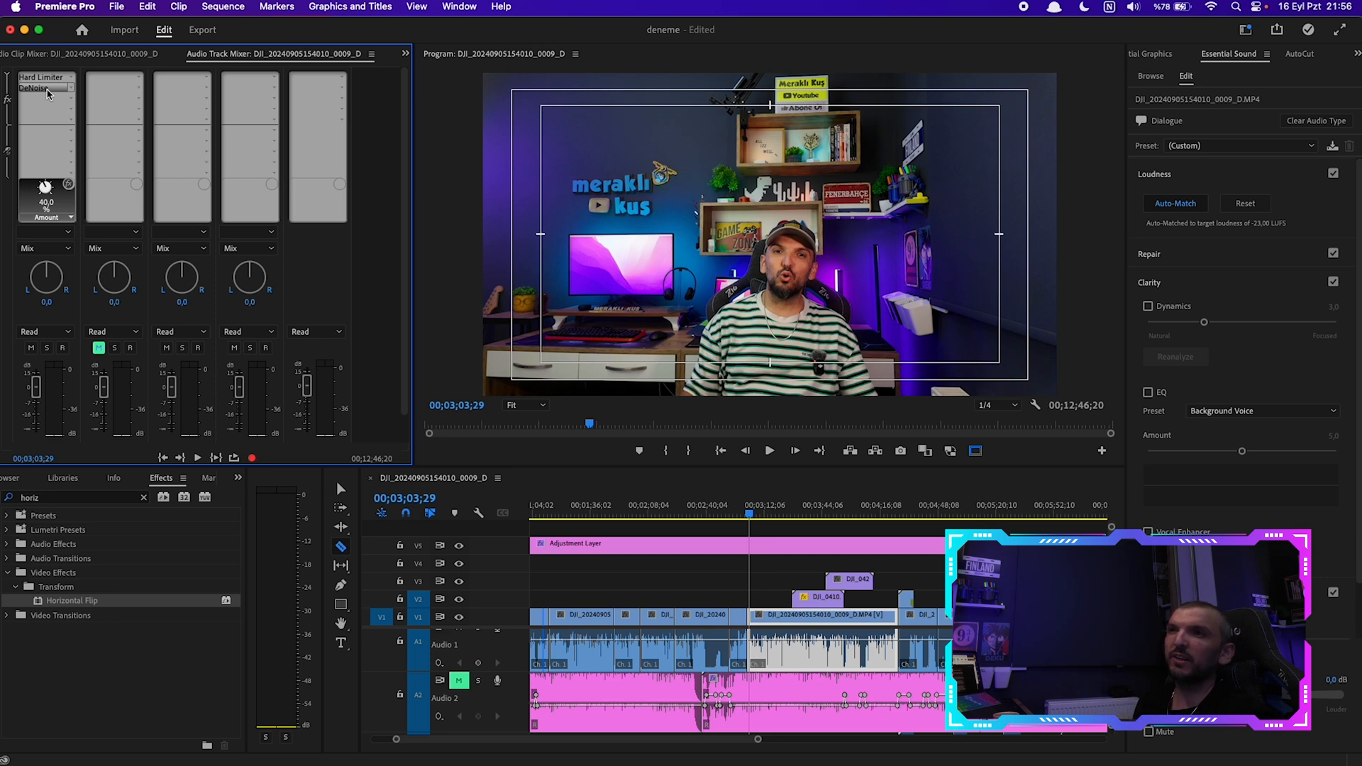
{"action": "double_click", "coordinate": [47, 89]}
{"action": "left_click_drag", "start_coordinate": [536, 266], "coordinate": [557, 246]}
{"action": "left_click_drag", "start_coordinate": [674, 480], "coordinate": [634, 489]}
Play the dialogue around 00;02;59 to 00;03;10 to listen to the DeNoise result
{"action": "left_click", "coordinate": [729, 510]}
{"action": "key", "text": "space"}
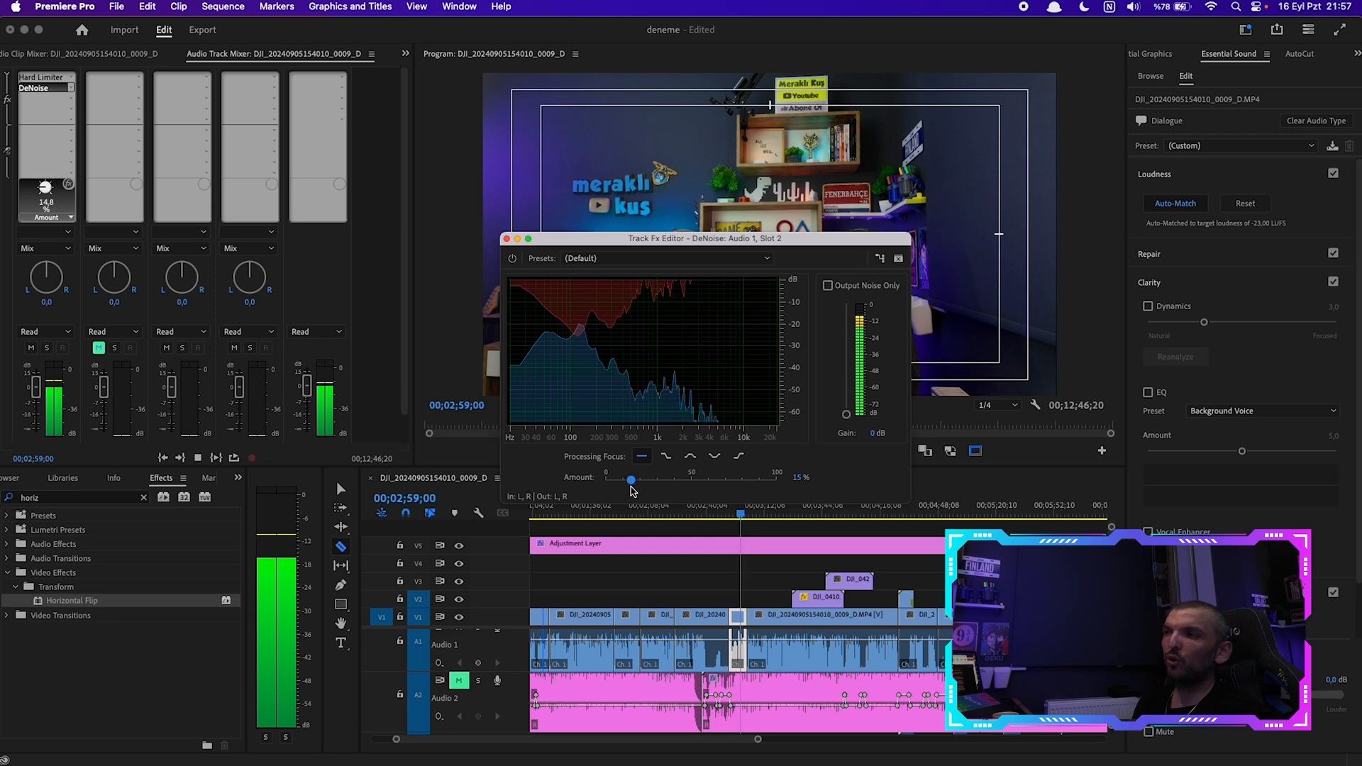
{"action": "key", "text": "space"}
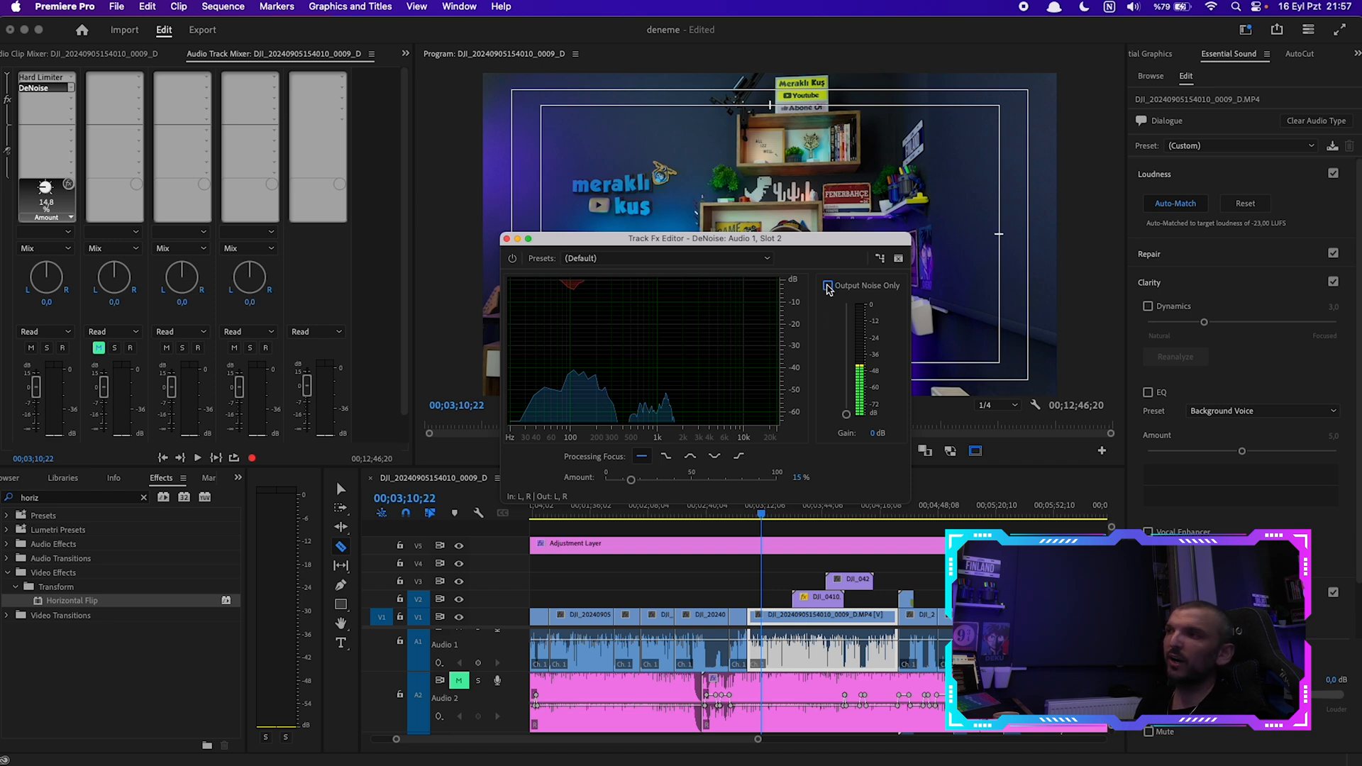
Set the DeNoise Amount to 17% while playing the noise-only output, and switch Output Noise Only back off
{"action": "left_click", "coordinate": [735, 514]}
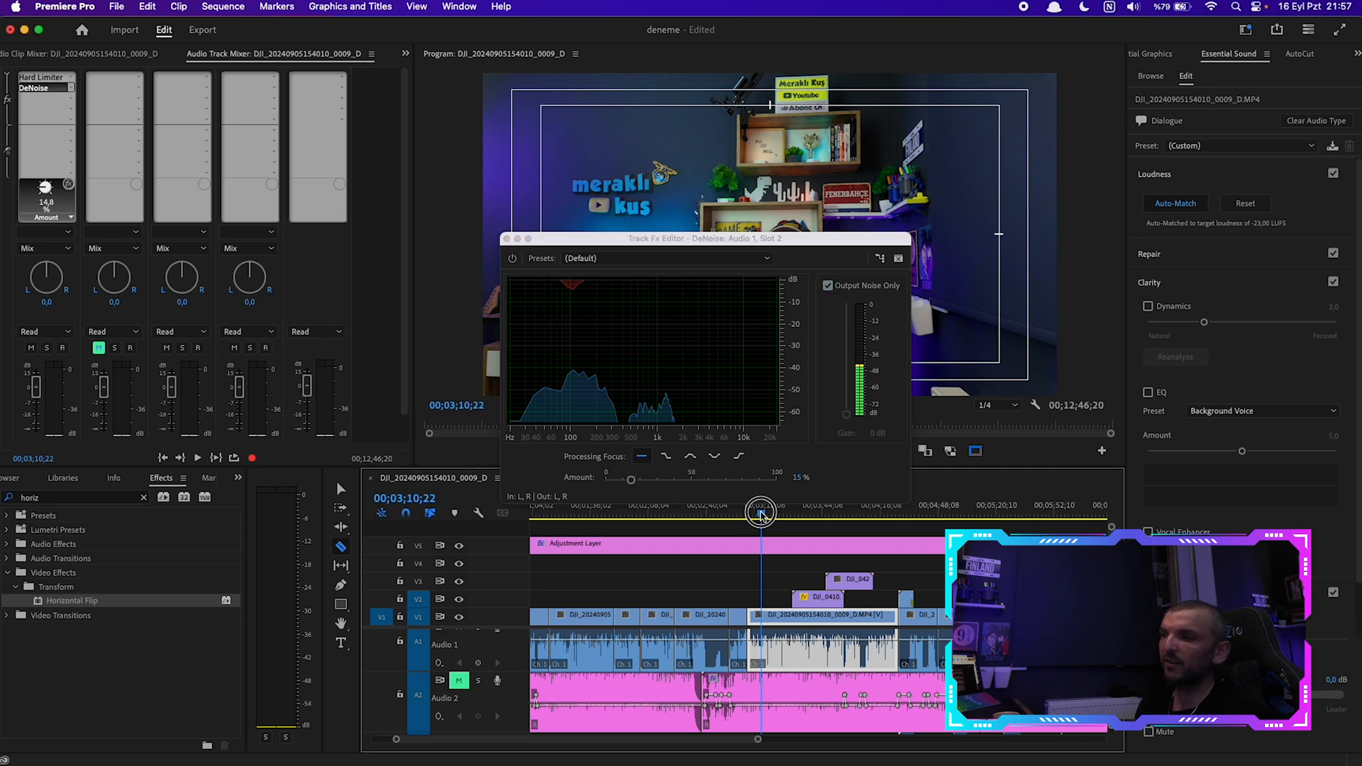
{"action": "key", "text": "space"}
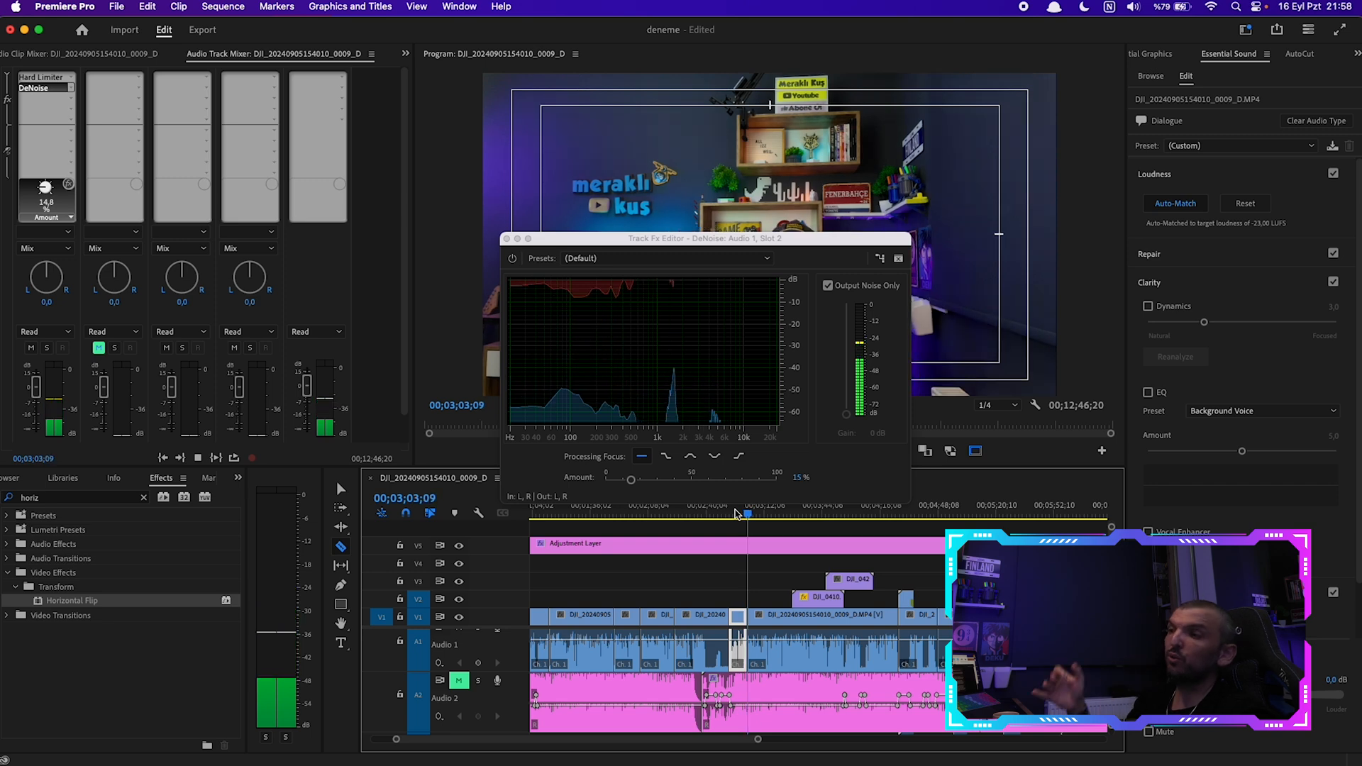
{"action": "mouse_move", "coordinate": [630, 480]}
{"action": "left_mouse_down"}
{"action": "mouse_move", "coordinate": [700, 485]}
{"action": "mouse_move", "coordinate": [634, 480]}
{"action": "left_mouse_up"}
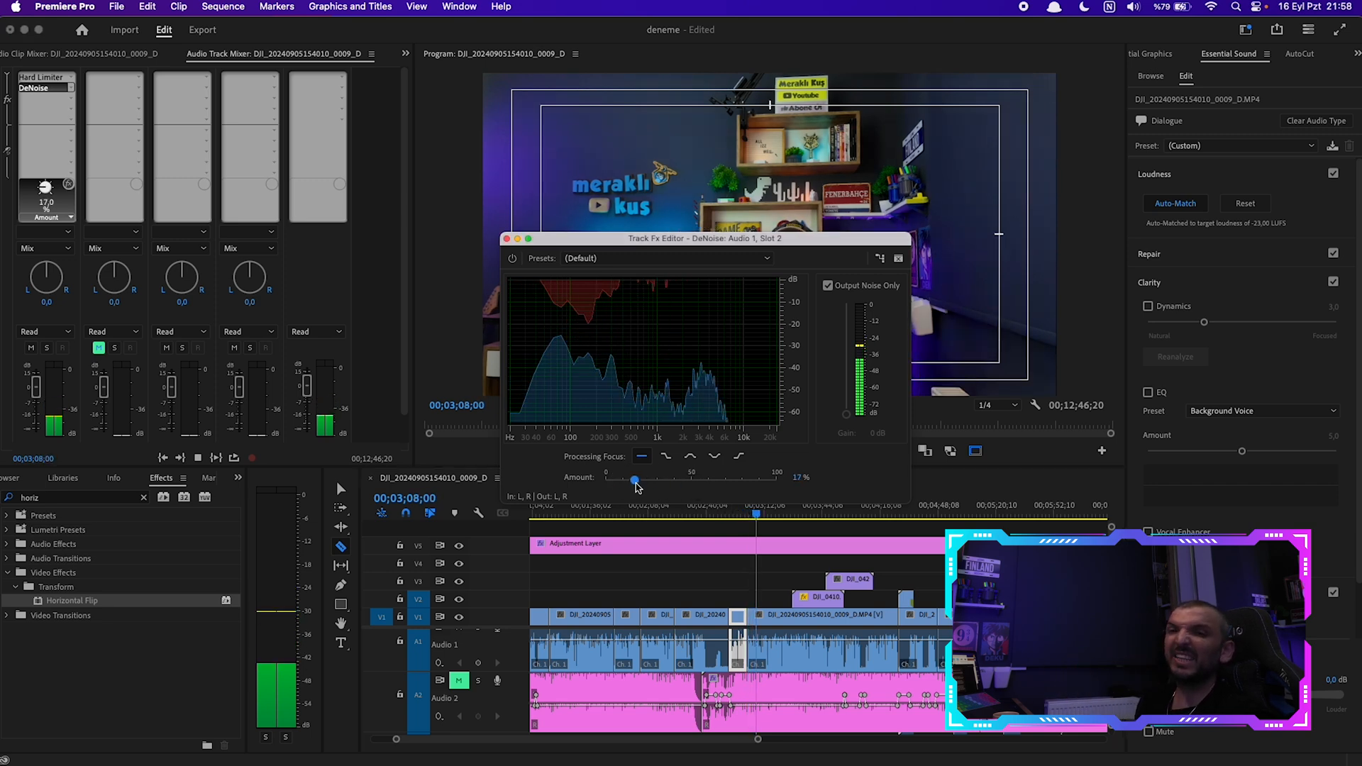
{"action": "left_click", "coordinate": [828, 285]}
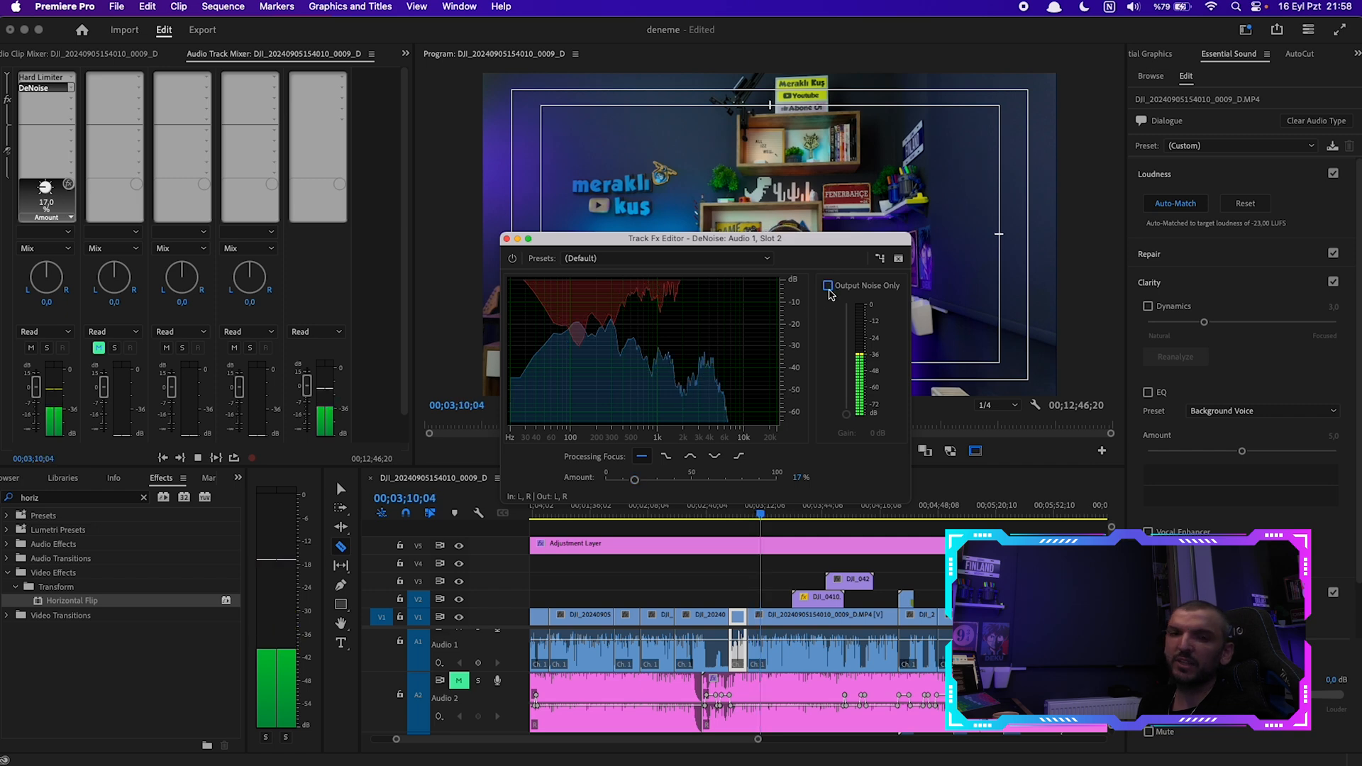
{"action": "key", "text": "space"}
{"action": "left_click", "coordinate": [387, 298]}
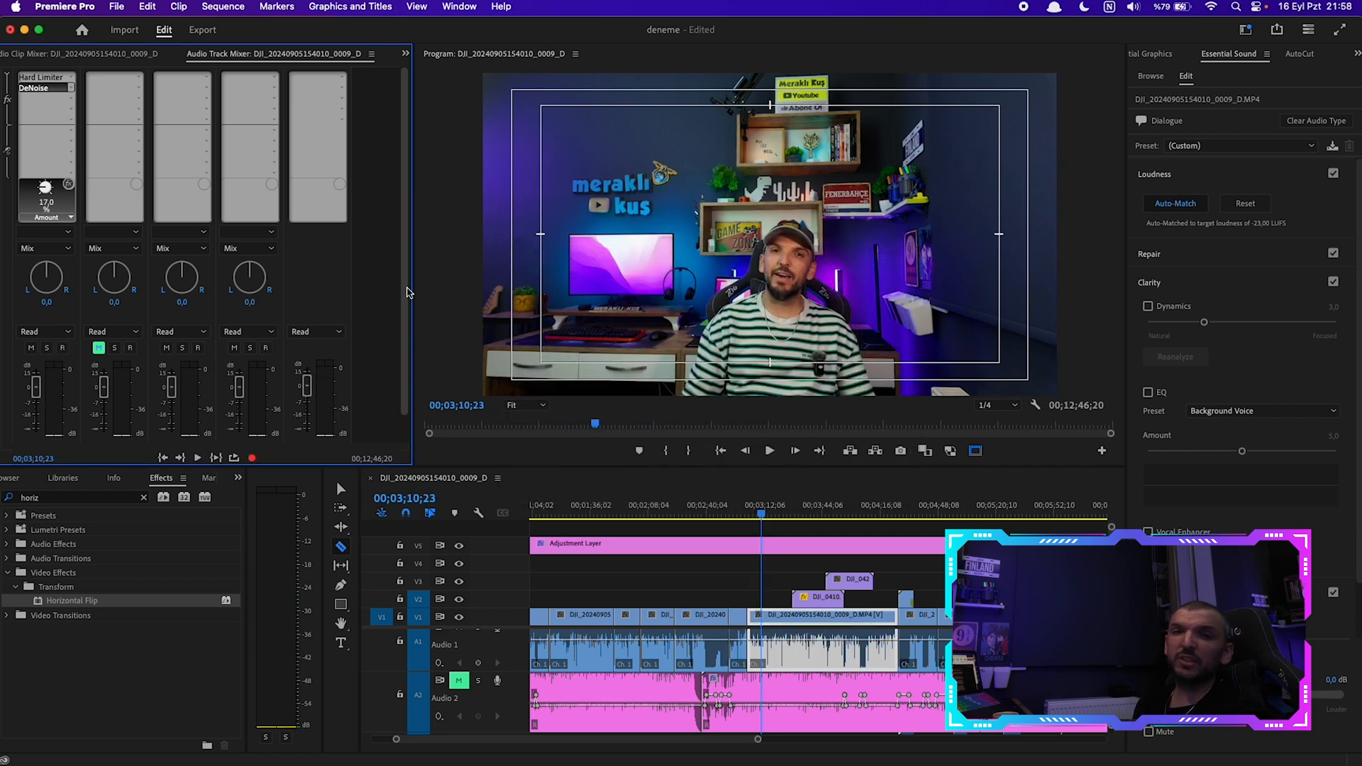
Add Graphic Equalizer (10 Bands) to the third effect slot of Audio 1
{"action": "left_click", "coordinate": [73, 99]}
{"action": "mouse_move", "coordinate": [78, 182]}
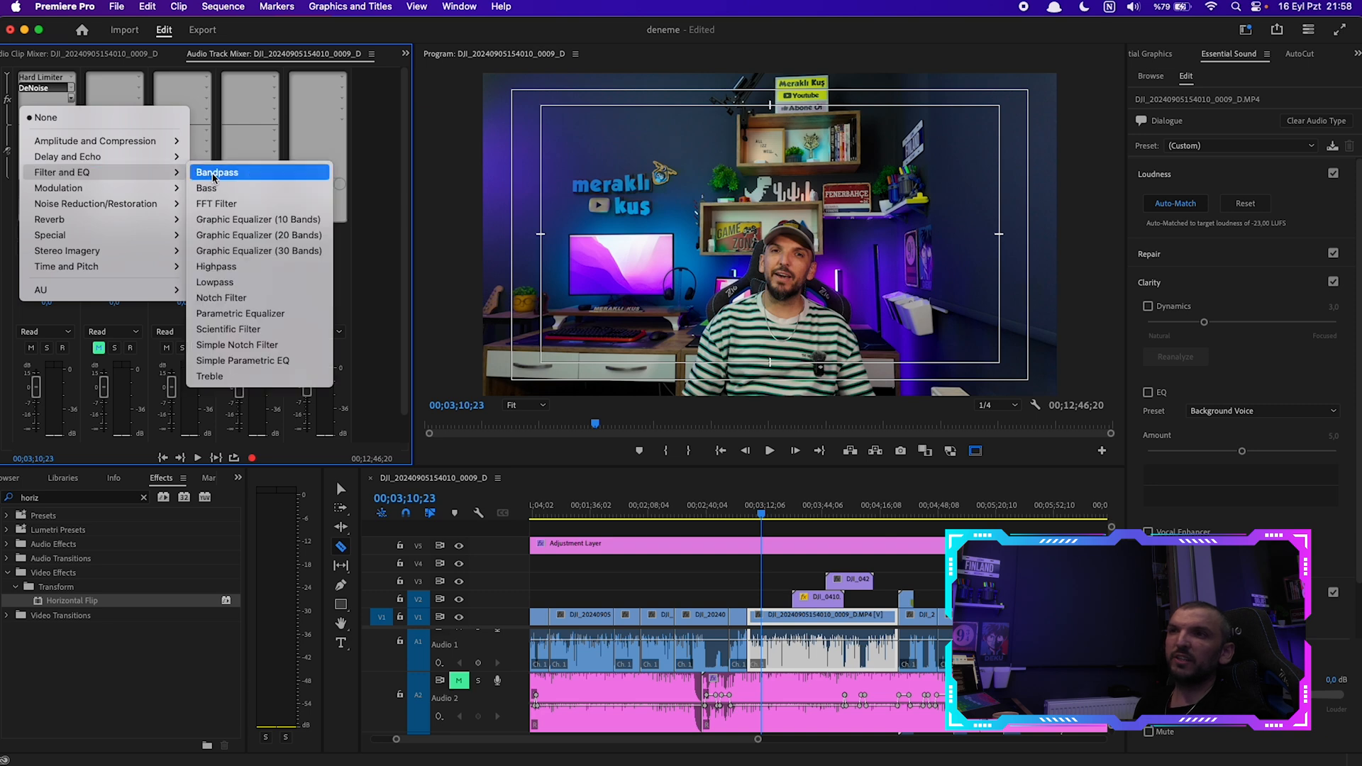
{"action": "left_click", "coordinate": [247, 221]}
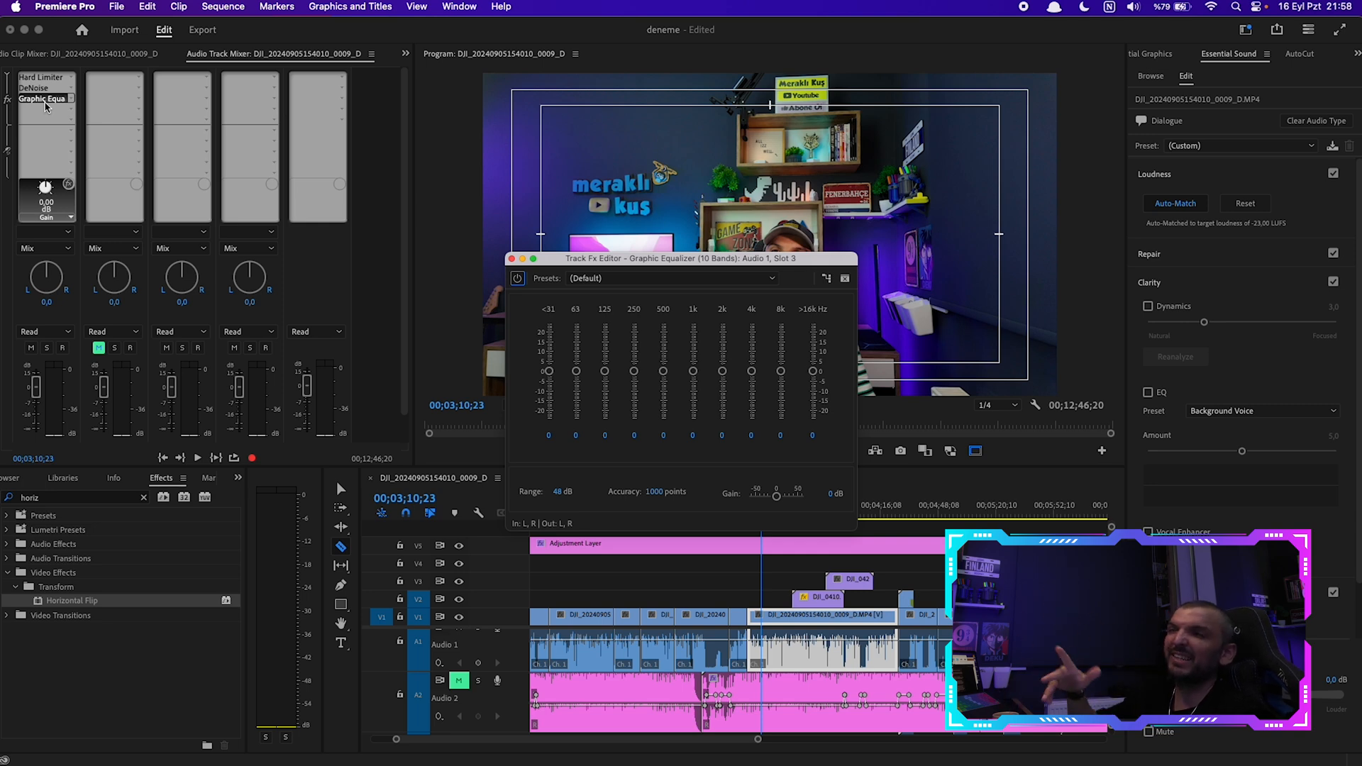
Raise the equalizer's <31 band to 5.1 and its 63 band to 6.3, and close the effect editor
{"action": "left_click_drag", "start_coordinate": [548, 371], "coordinate": [548, 361]}
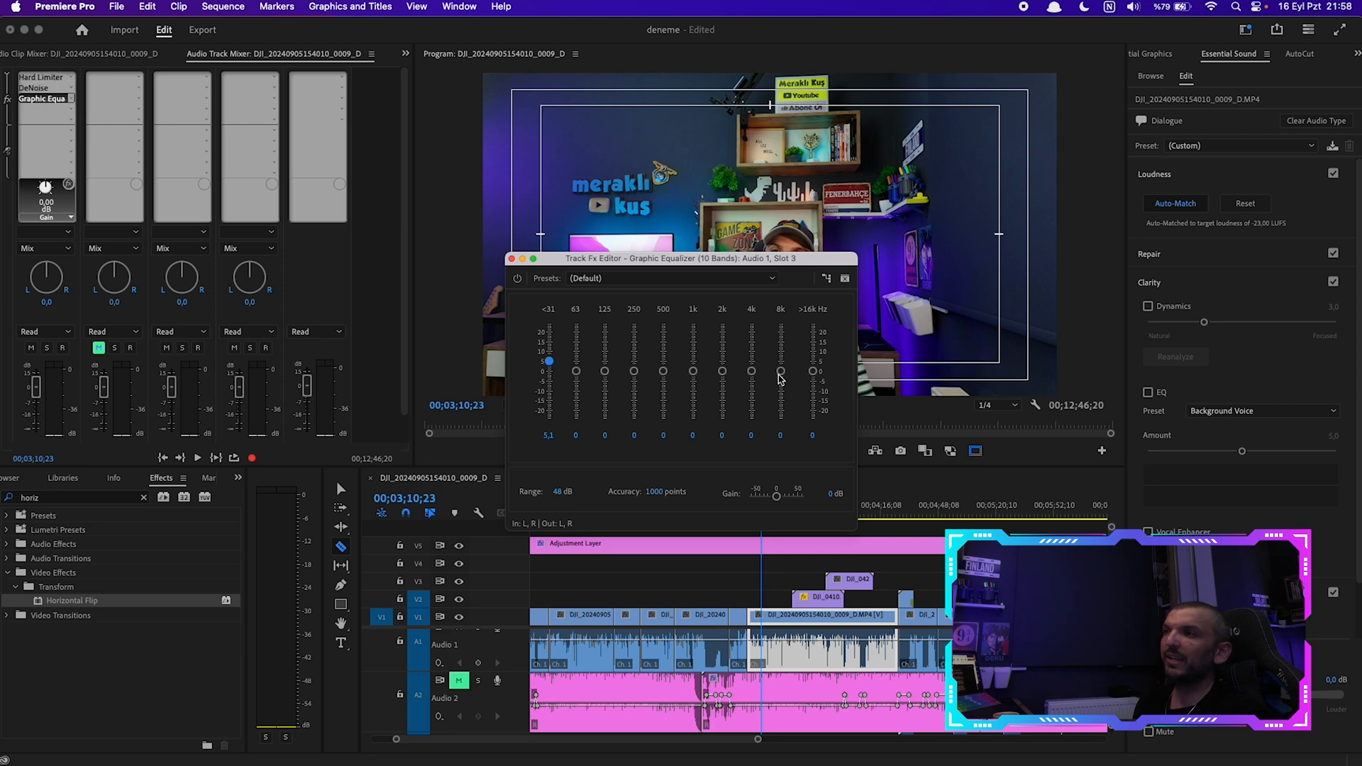
{"action": "mouse_move", "coordinate": [578, 375]}
{"action": "left_mouse_down"}
{"action": "mouse_move", "coordinate": [580, 320]}
{"action": "mouse_move", "coordinate": [580, 380]}
{"action": "mouse_move", "coordinate": [578, 360]}
{"action": "left_mouse_up"}
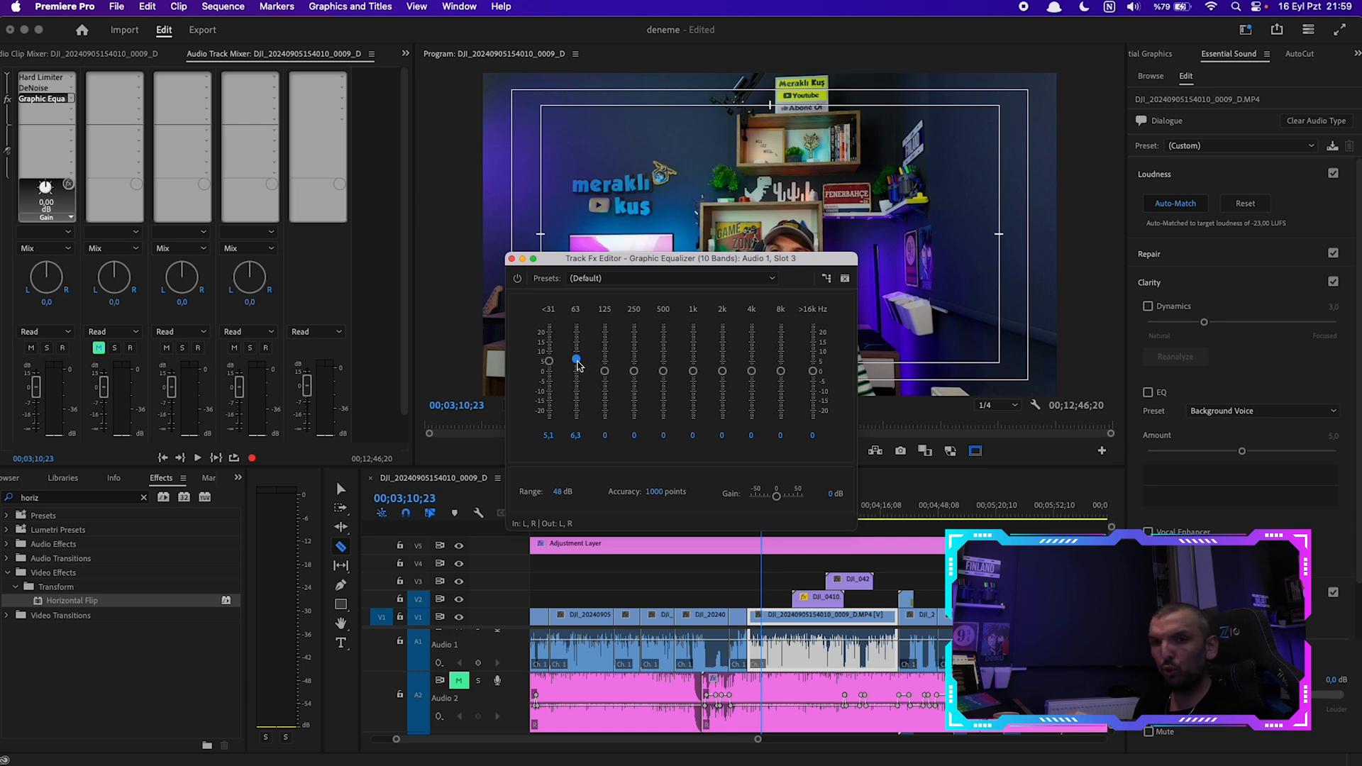
{"action": "left_click", "coordinate": [512, 258]}
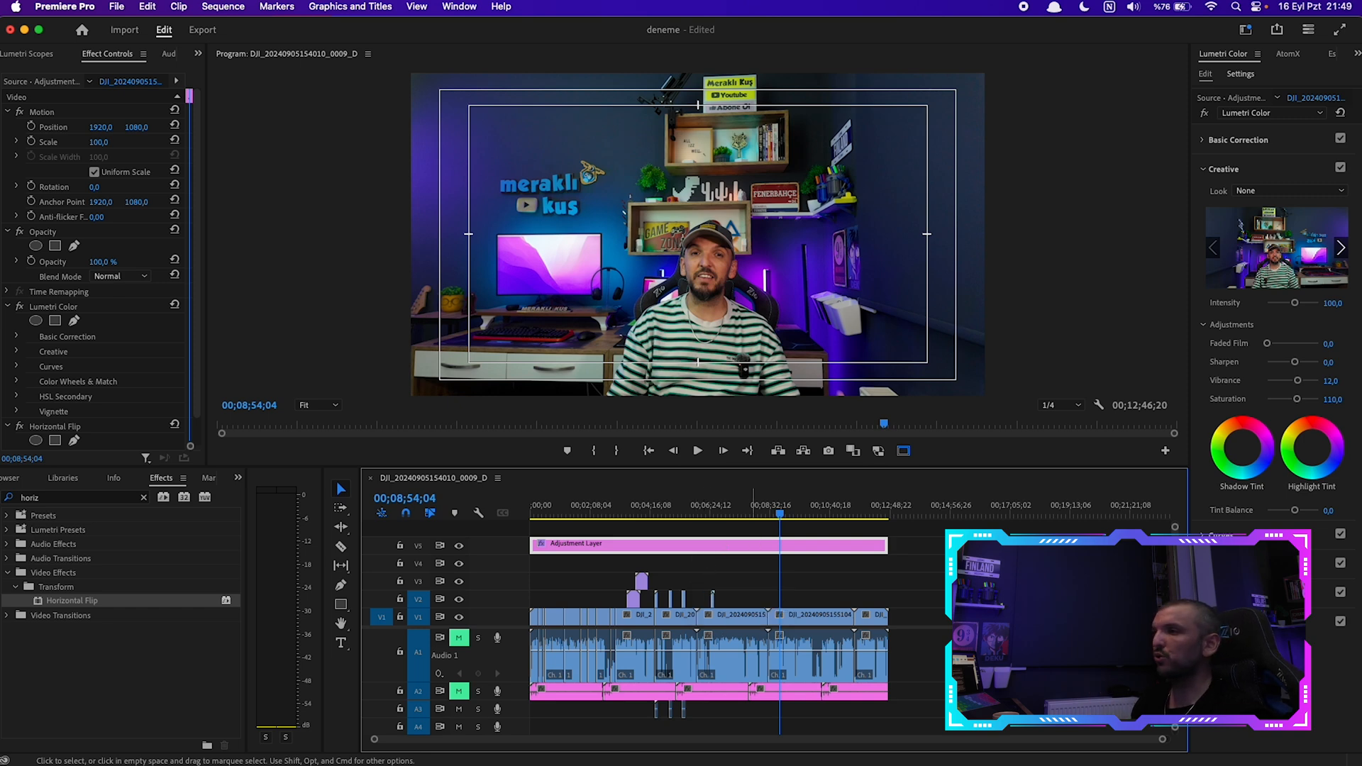
Deselect the adjustment layer and show the Essential Sound controls in place of Lumetri Color
{"action": "left_click", "coordinate": [1049, 586]}
{"action": "left_click", "coordinate": [1357, 54]}
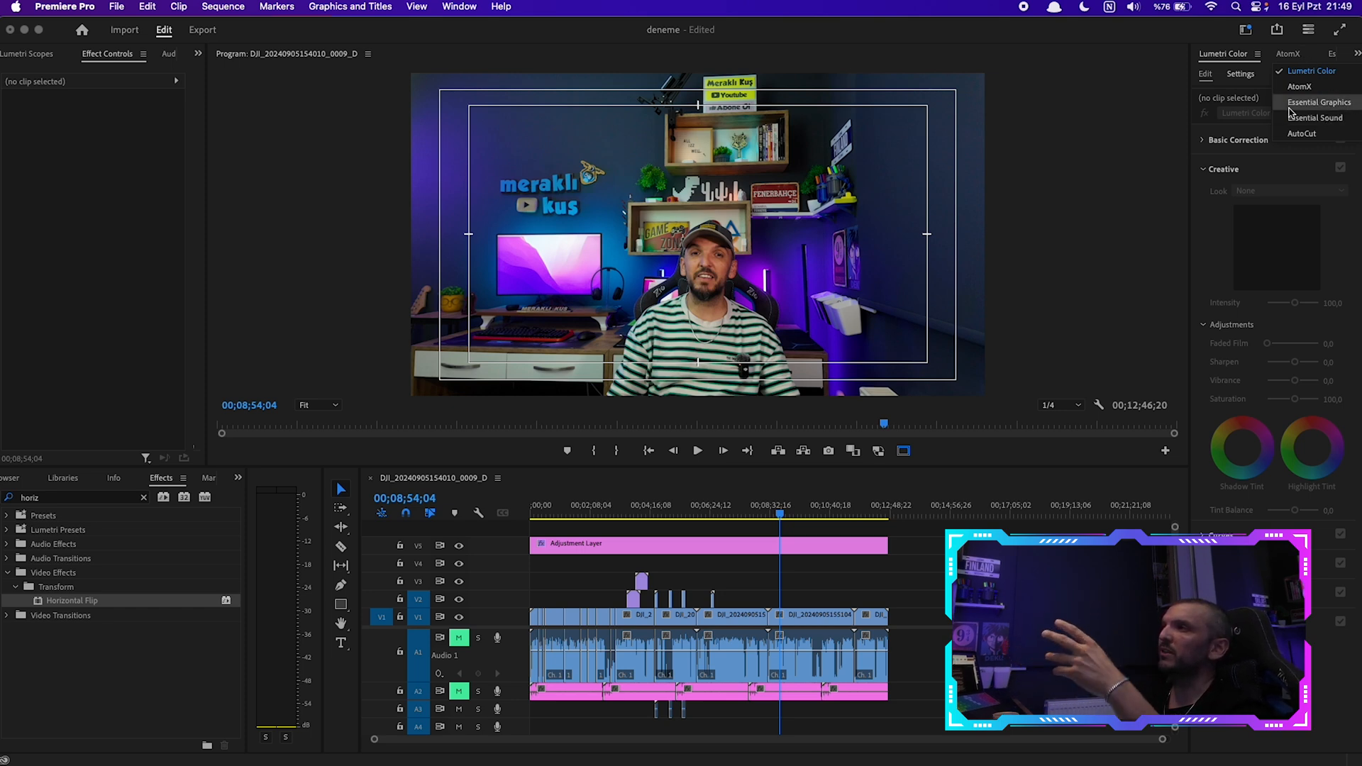
{"action": "left_click", "coordinate": [1158, 210]}
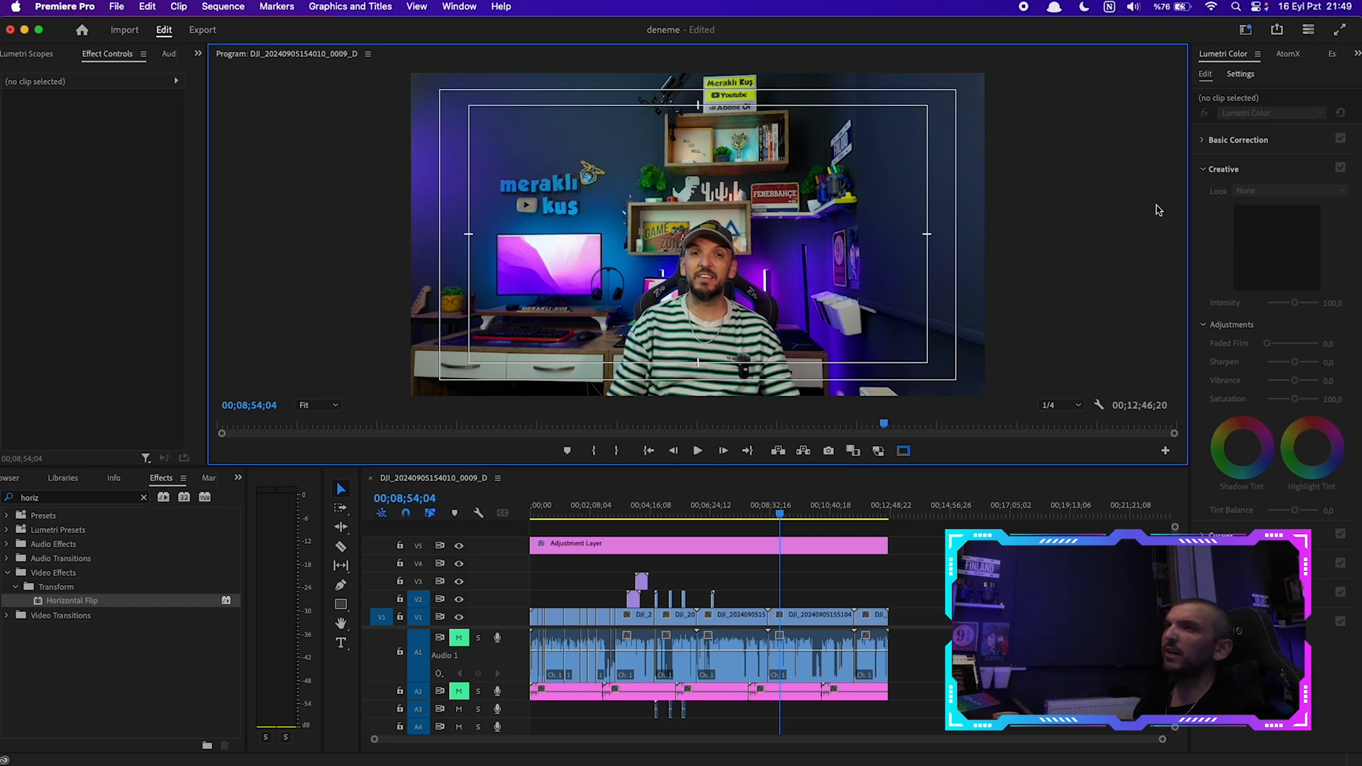
{"action": "left_click", "coordinate": [459, 6]}
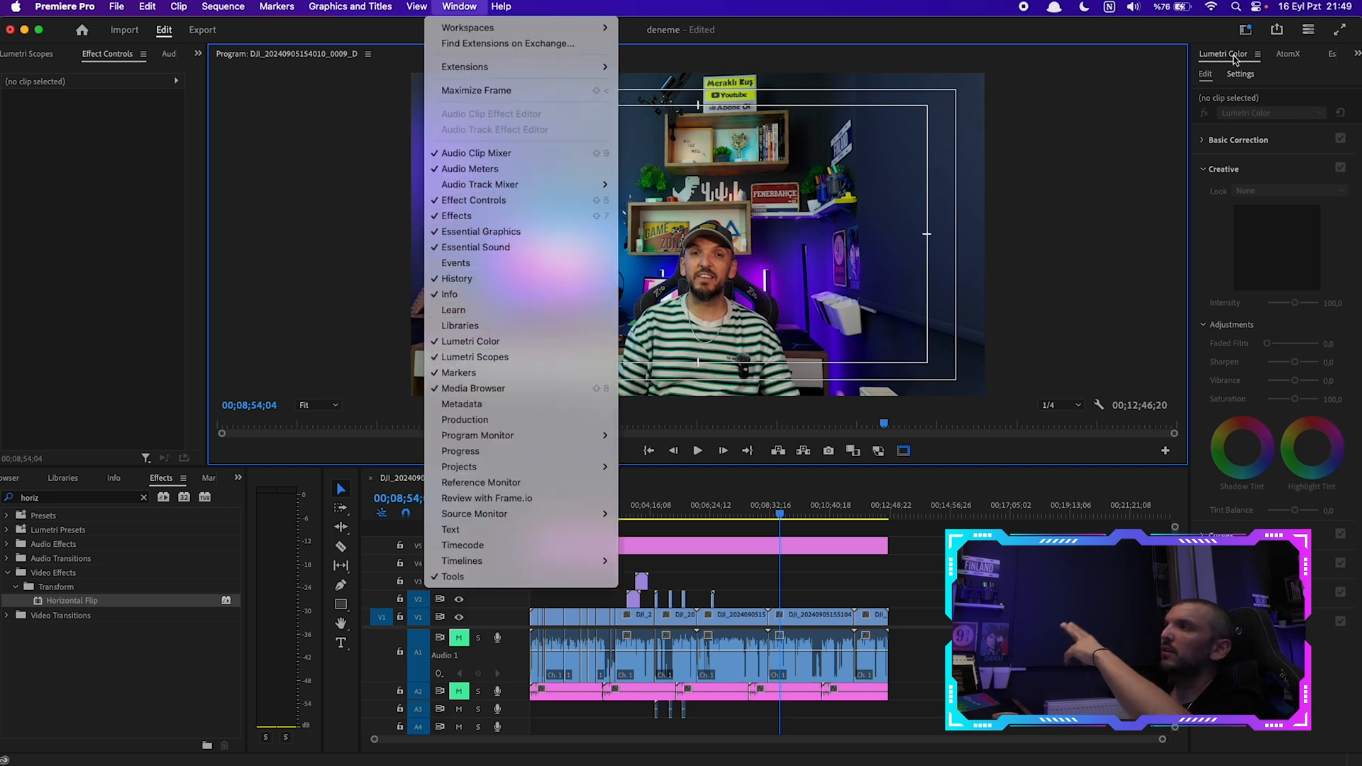
{"action": "left_click", "coordinate": [1211, 89]}
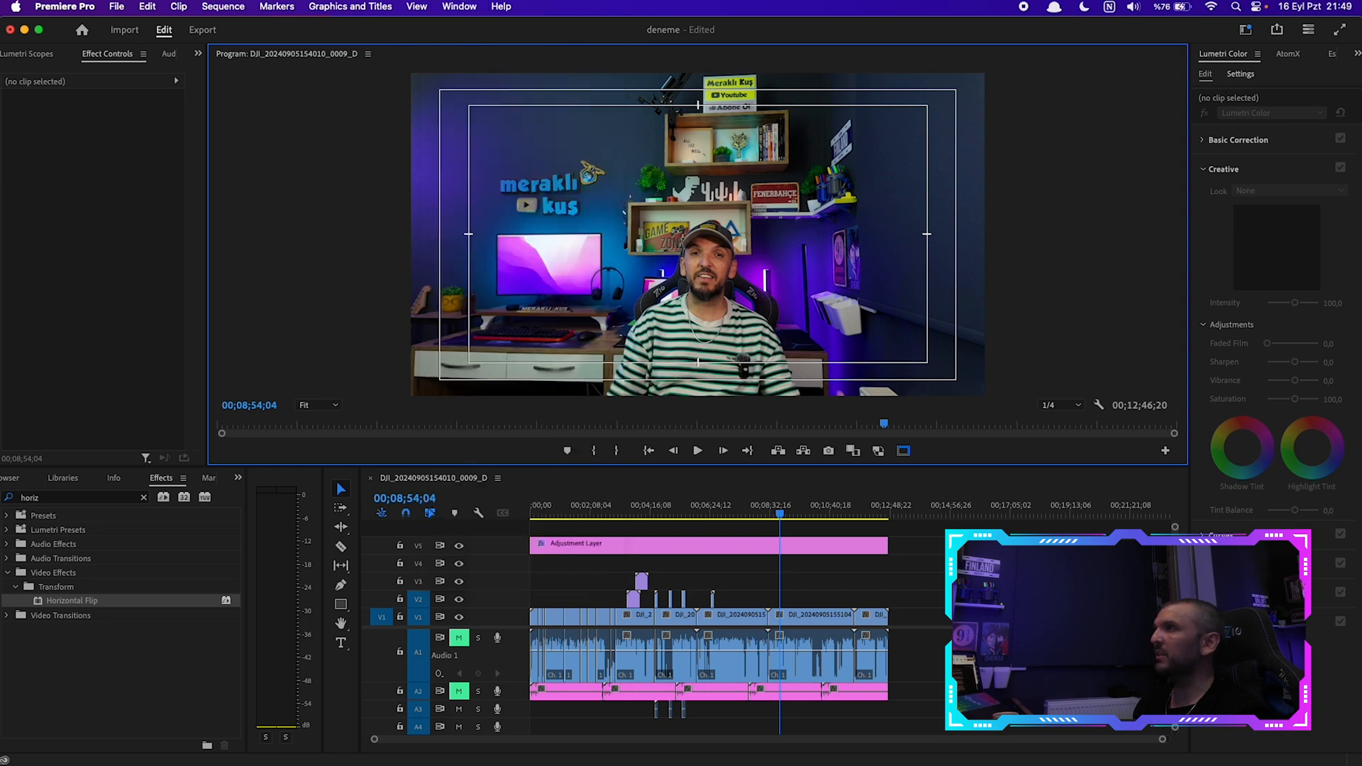
{"action": "left_click", "coordinate": [1357, 58]}
{"action": "left_click", "coordinate": [1326, 119]}
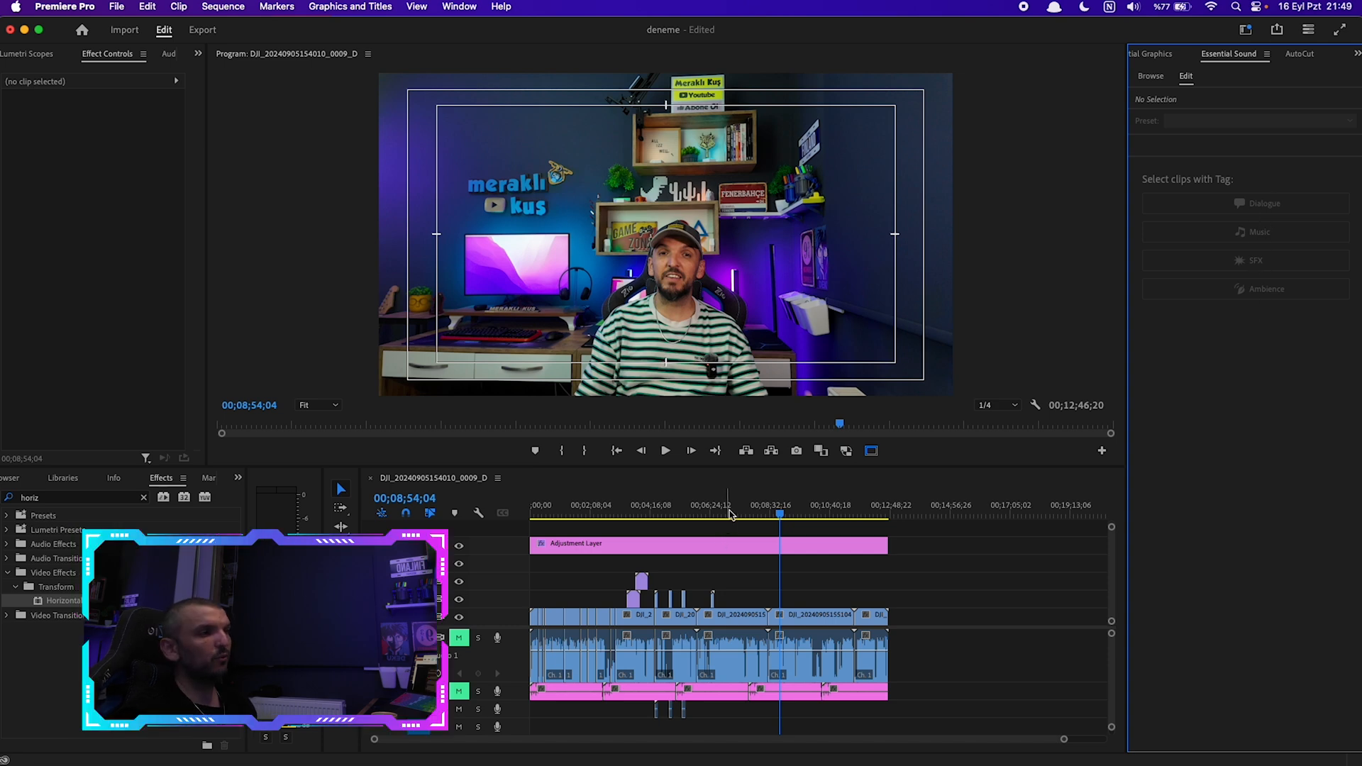
{"action": "left_click", "coordinate": [738, 662]}
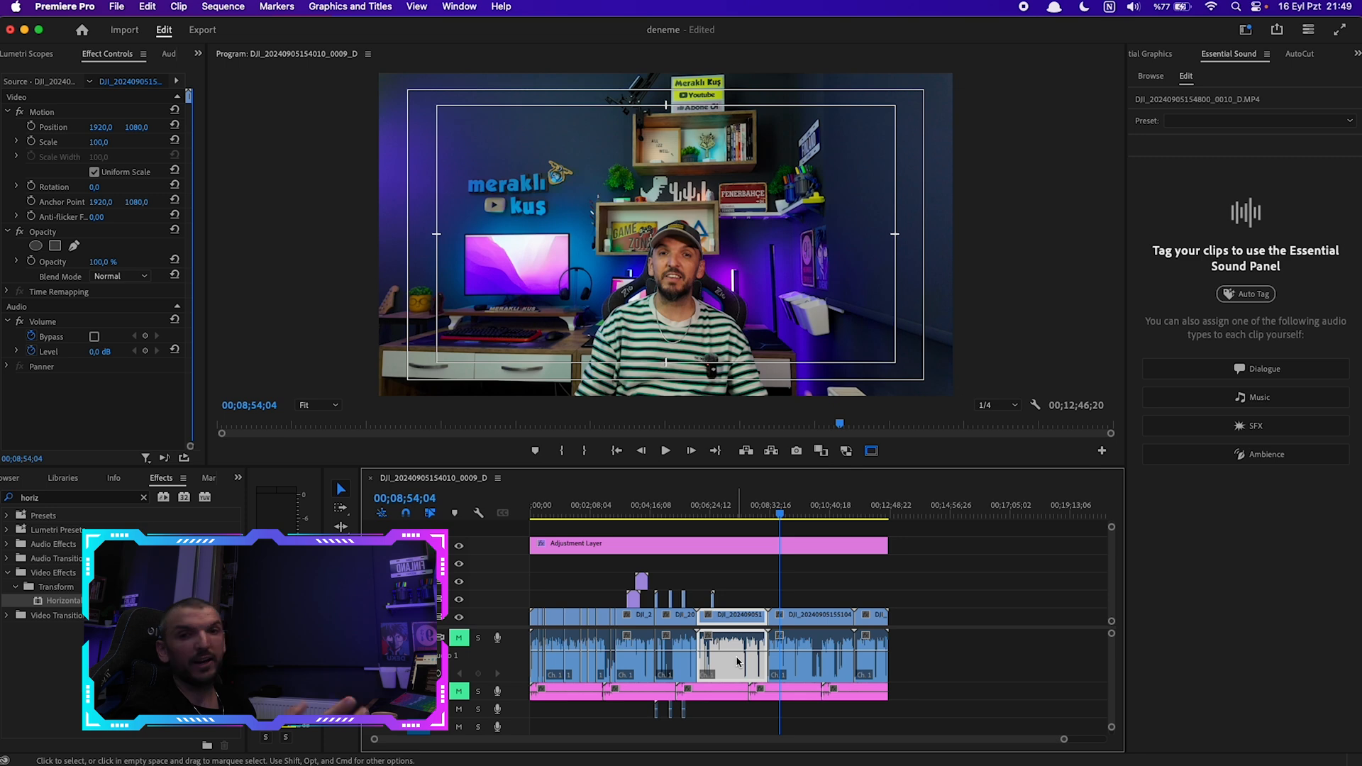
{"action": "left_click", "coordinate": [733, 708]}
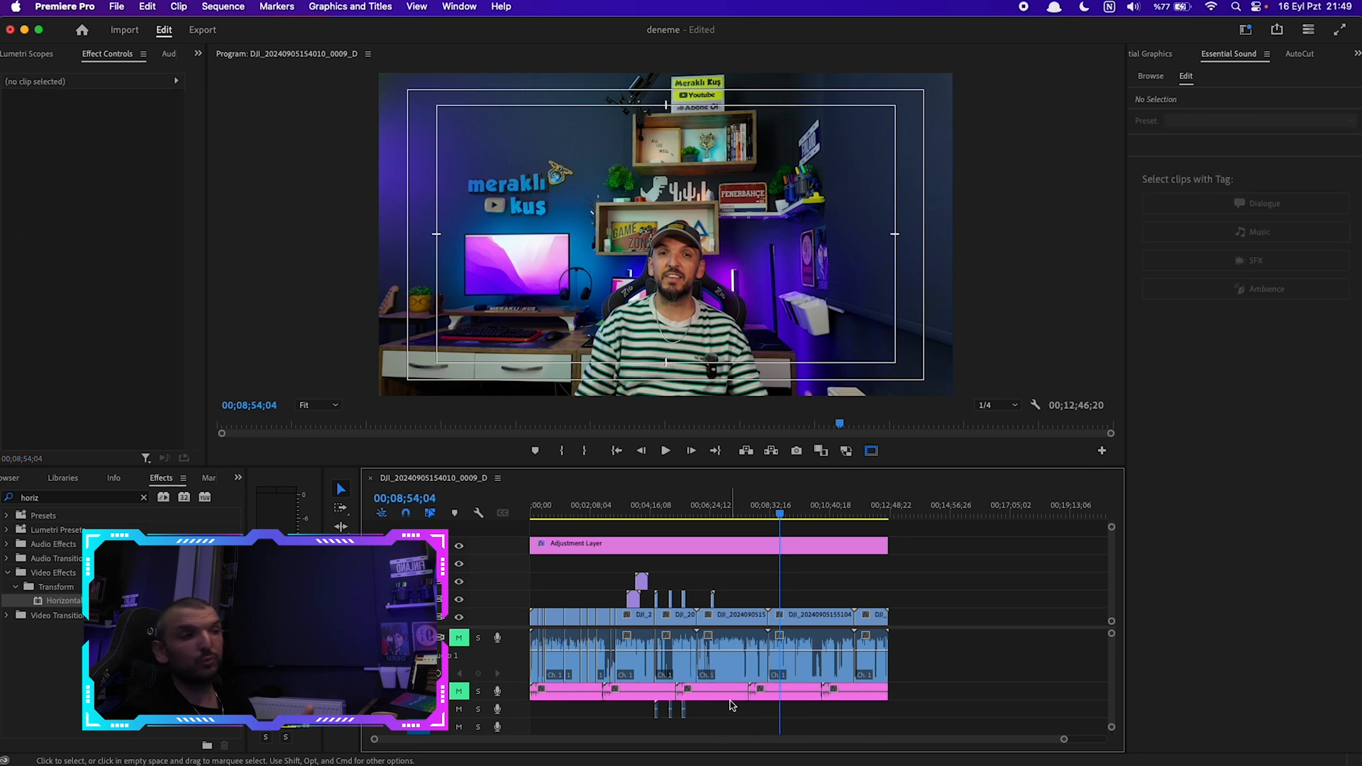
{"action": "left_click", "coordinate": [740, 677]}
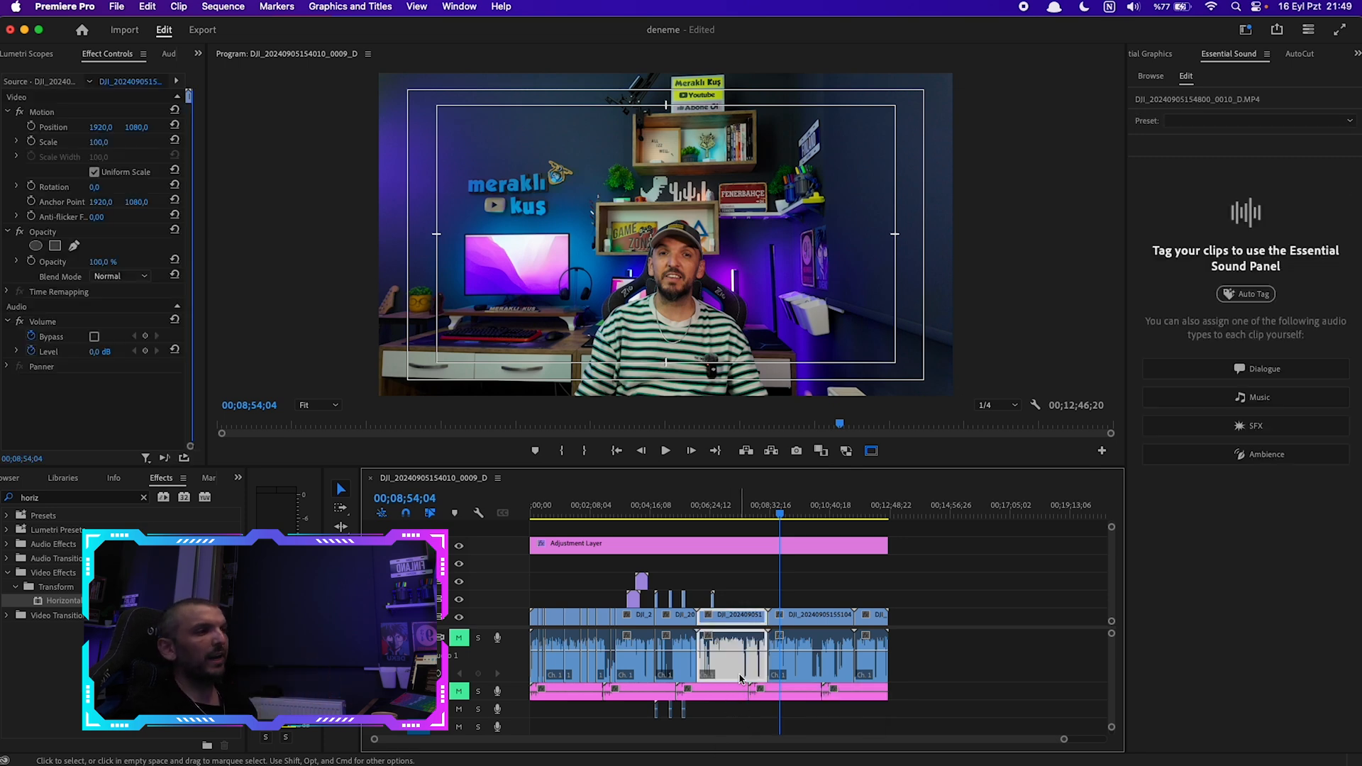
{"action": "left_click", "coordinate": [720, 697]}
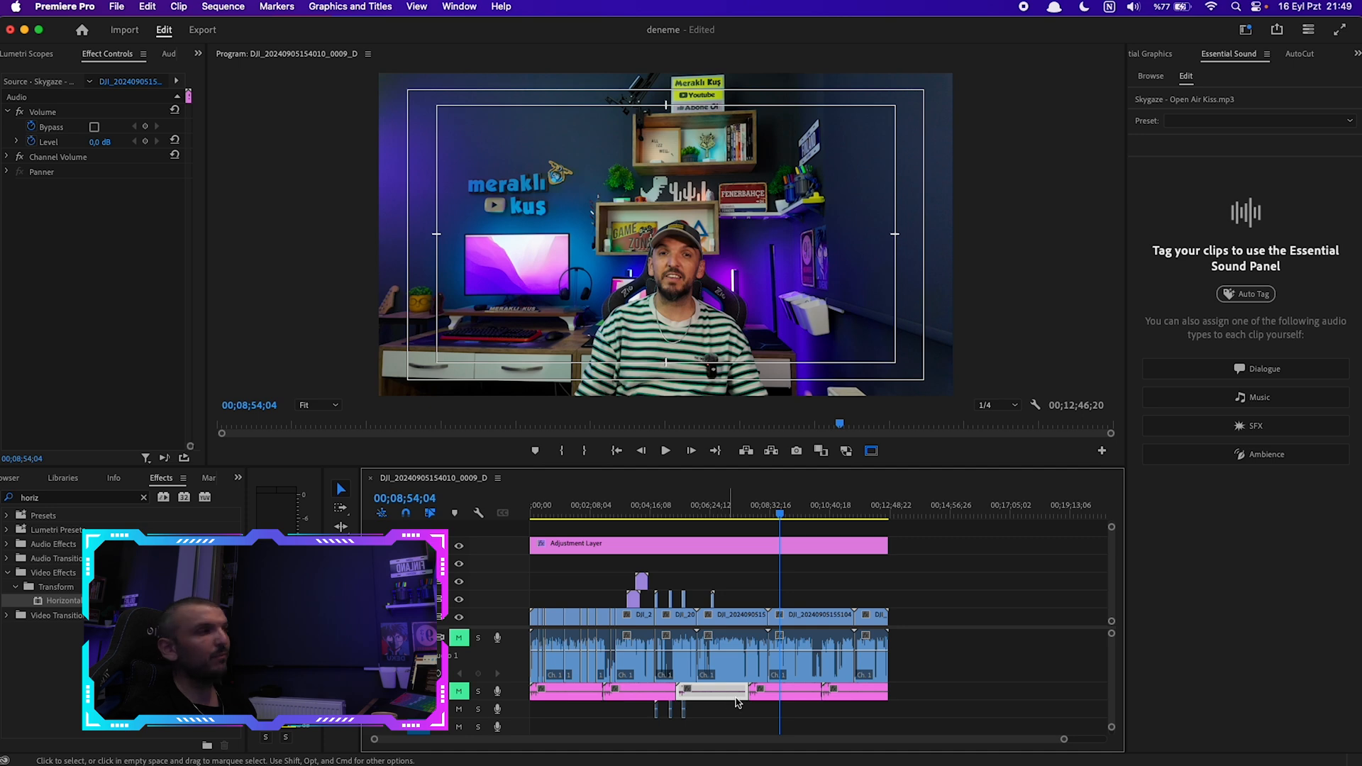
{"action": "left_click", "coordinate": [969, 648]}
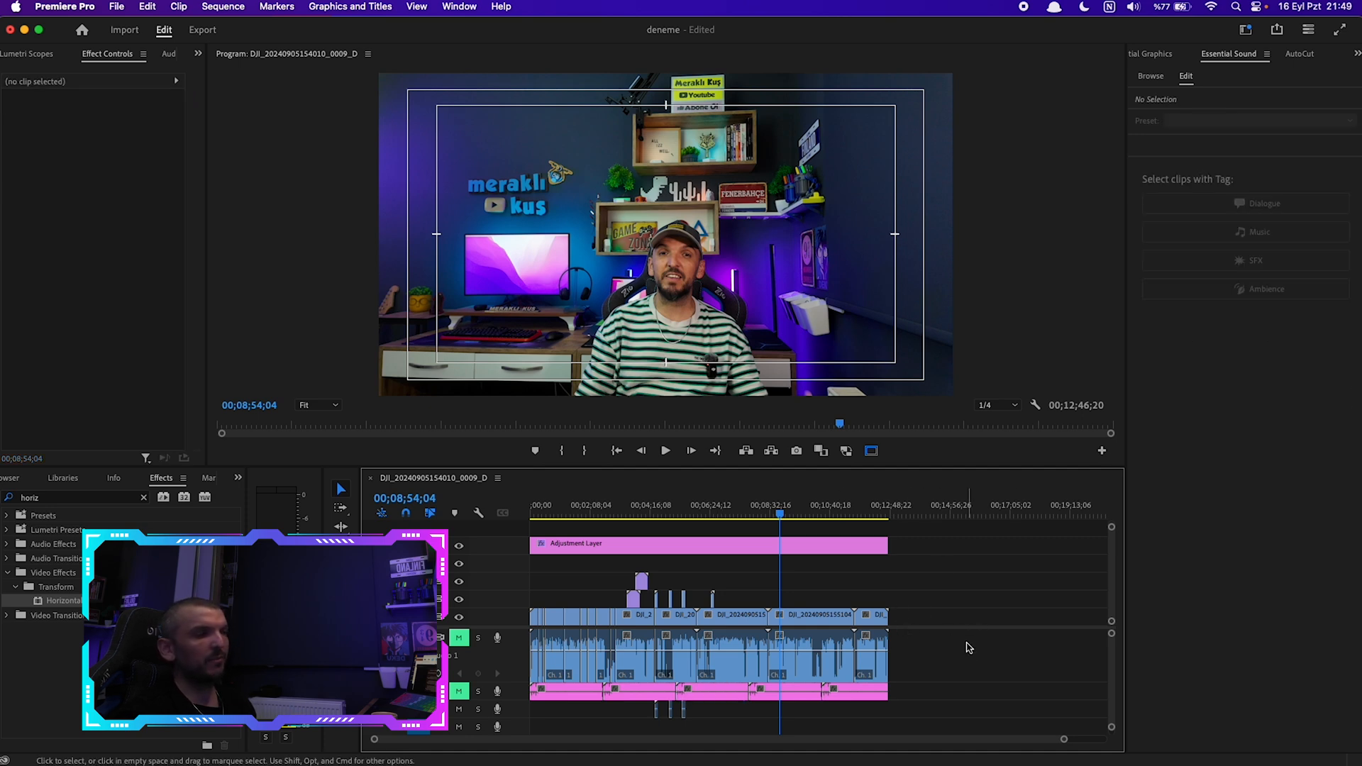
Tag every voice clip on Audio 1 as Dialogue and auto-match their loudness
{"action": "left_click", "coordinate": [345, 509]}
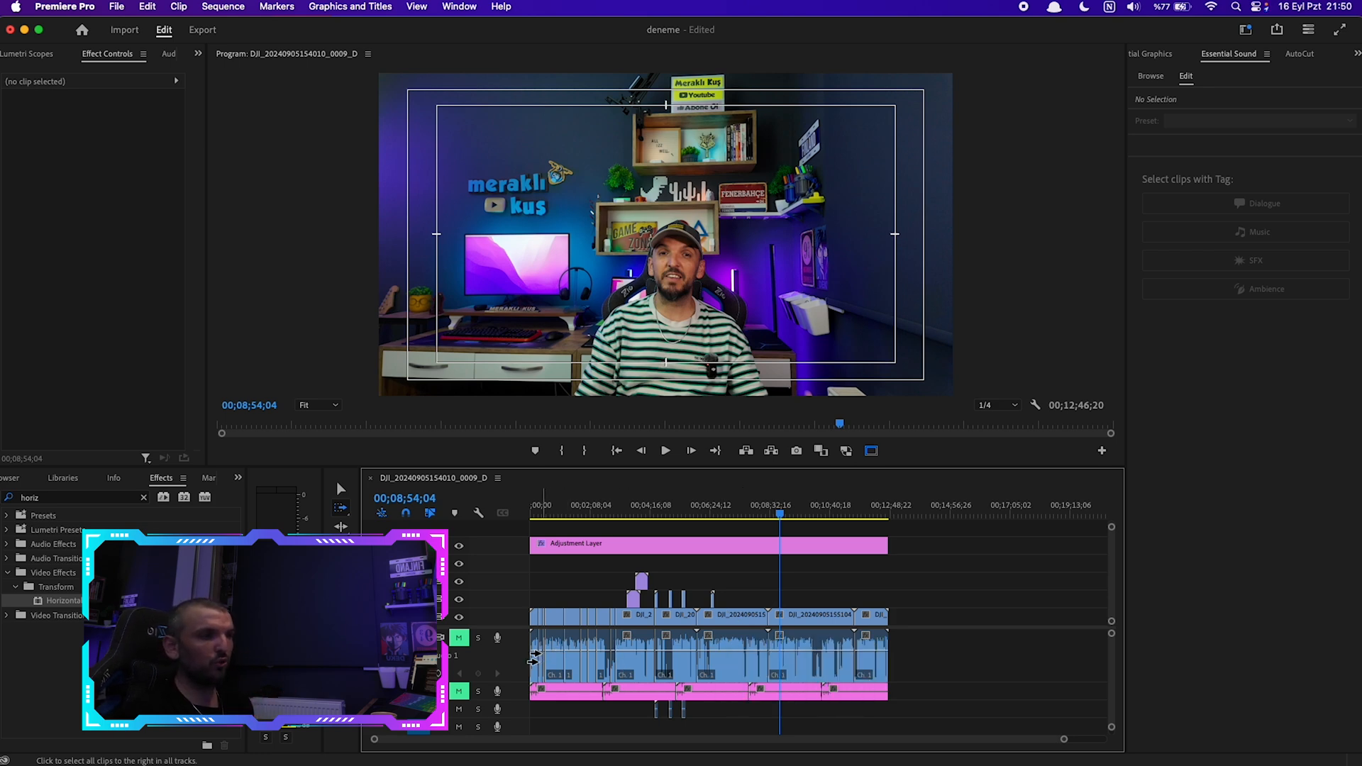
{"action": "scroll", "coordinate": [533, 659], "scroll_direction": "up", "scroll_amount": 1}
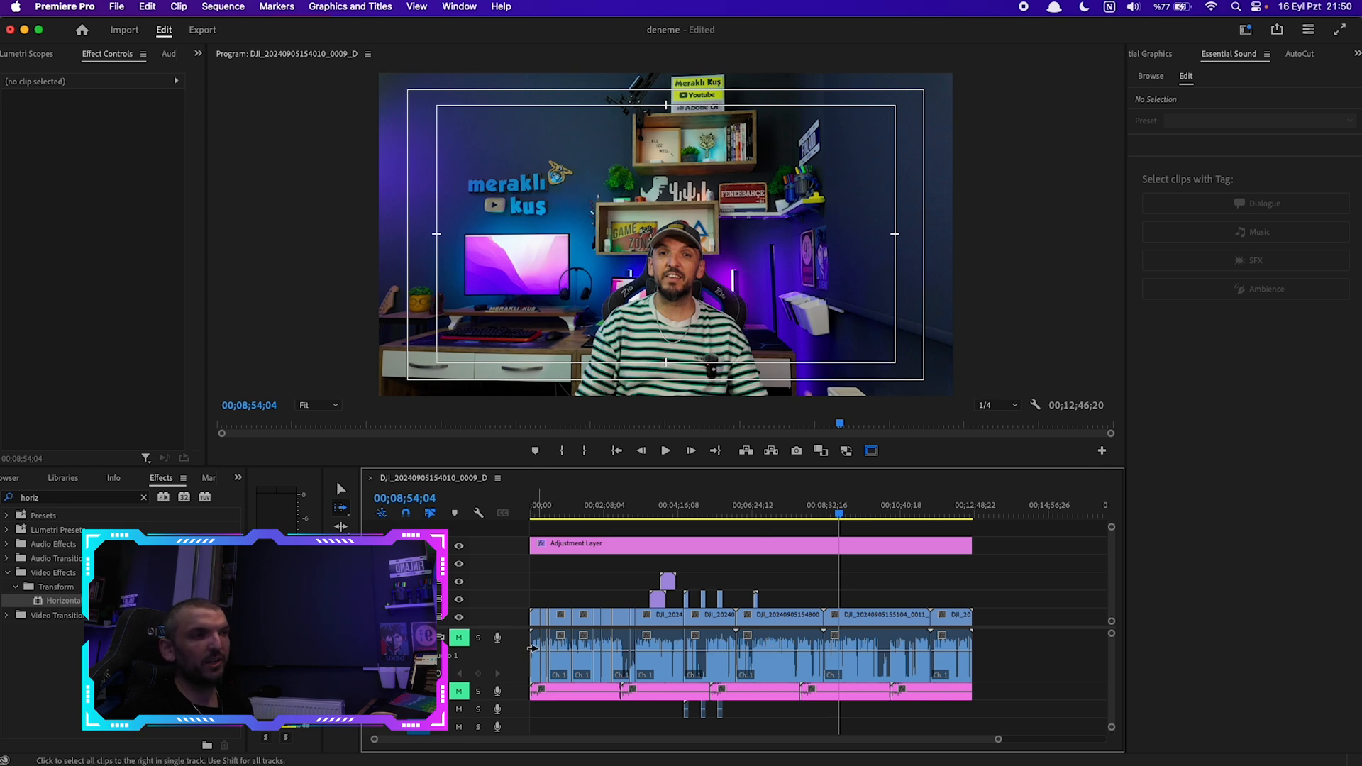
{"action": "left_click", "coordinate": [531, 641]}
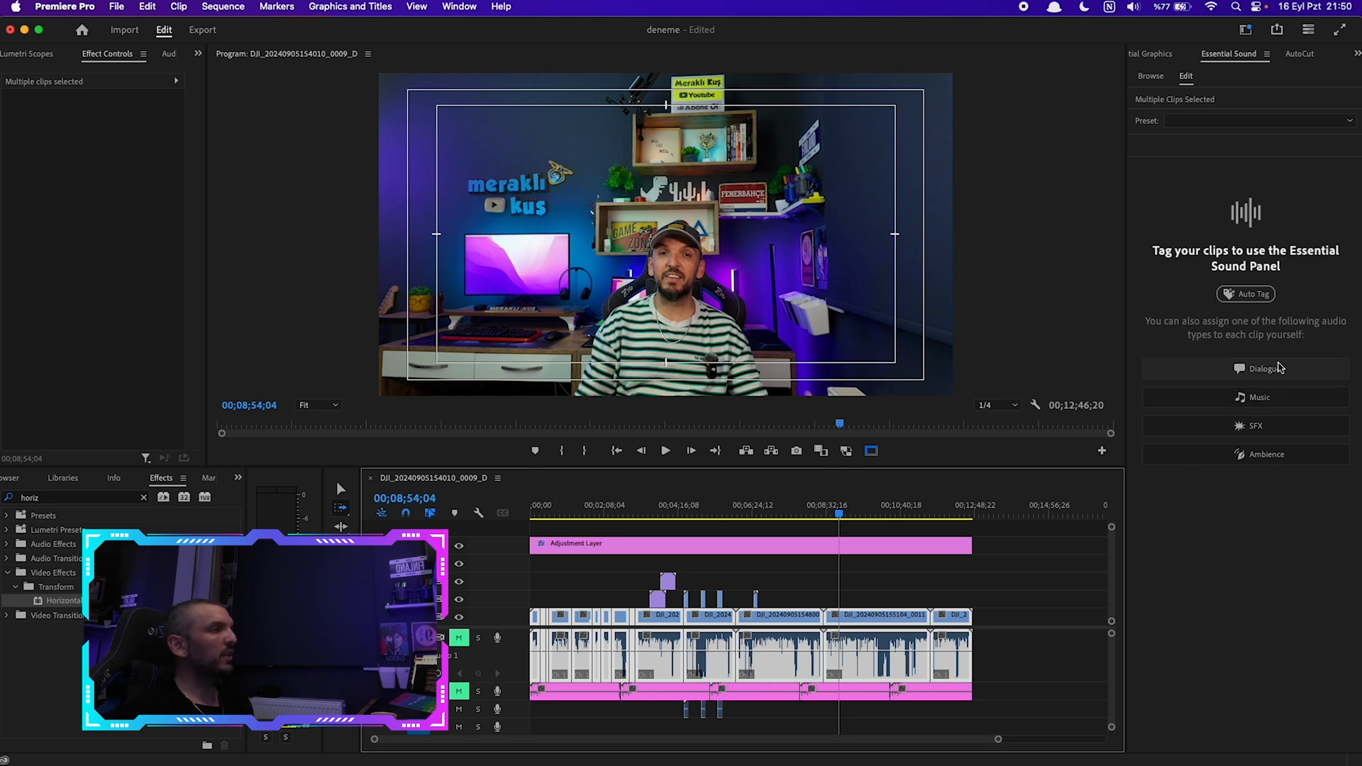
{"action": "left_click", "coordinate": [1264, 369]}
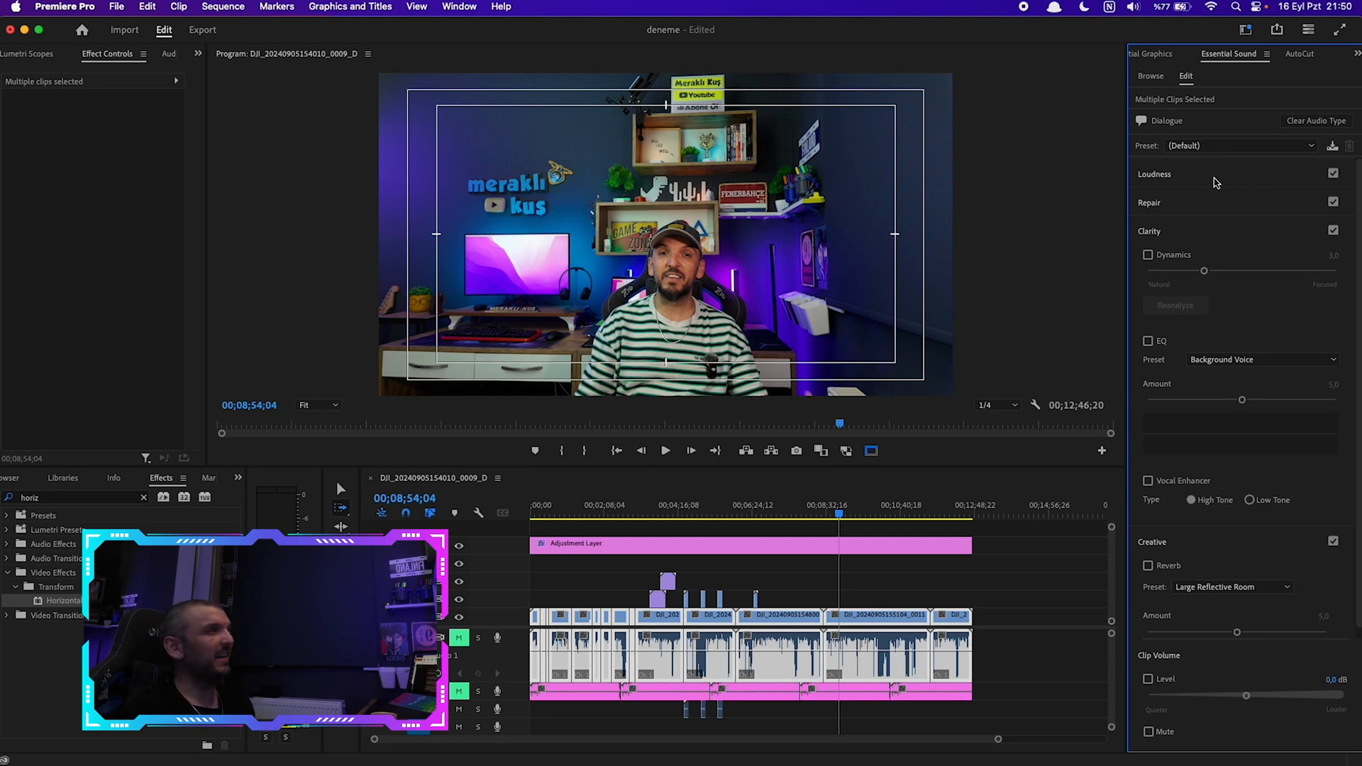
{"action": "left_click", "coordinate": [1216, 182]}
{"action": "left_click", "coordinate": [1173, 209]}
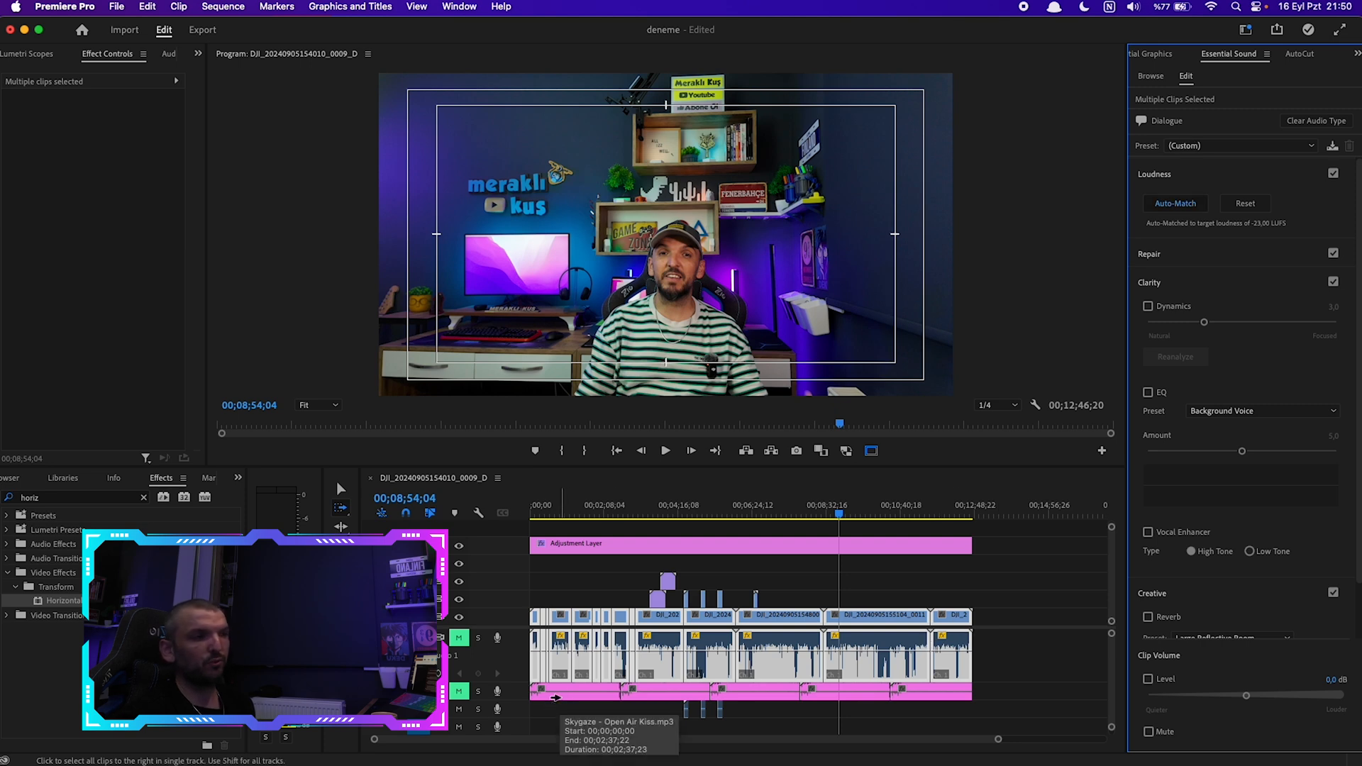
Tag all the background music clips on Audio 2 as Music and enable Ducking for them
{"action": "left_click", "coordinate": [542, 693]}
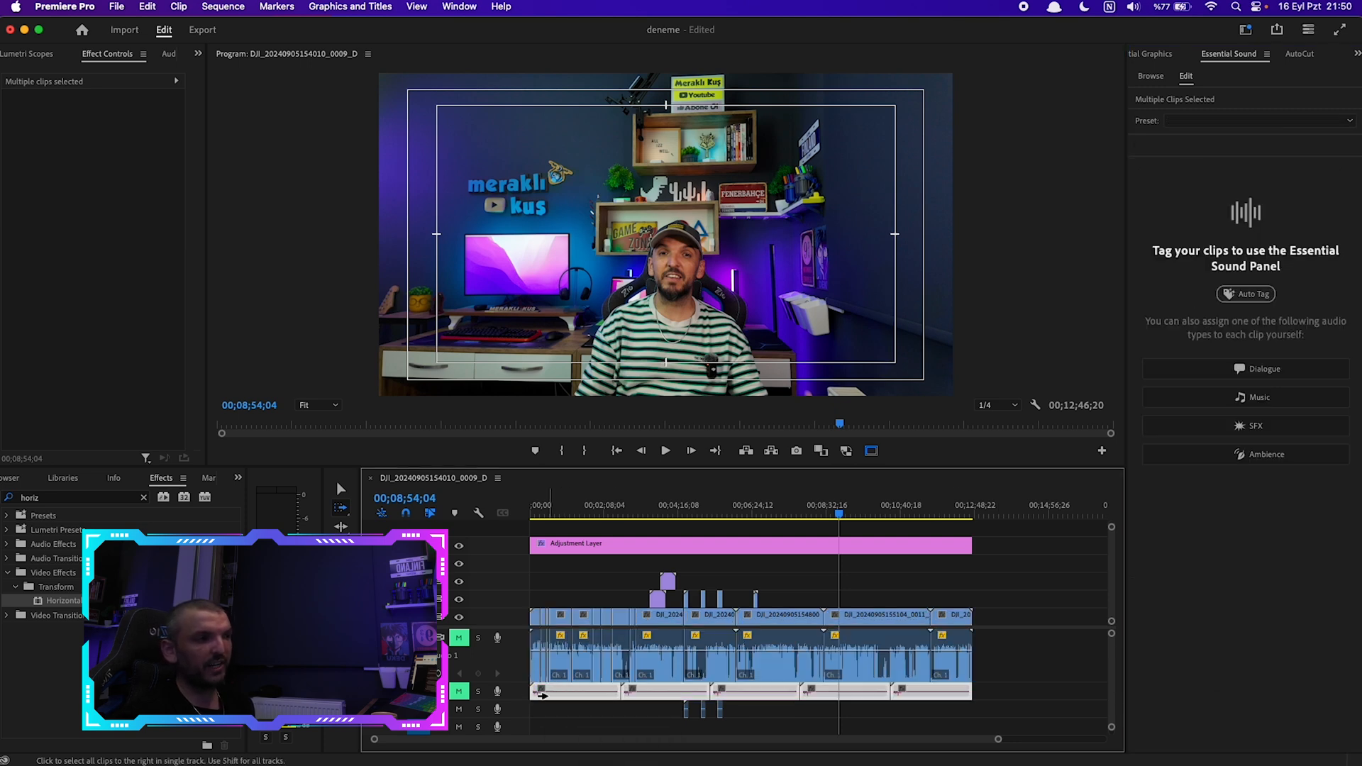
{"action": "left_click", "coordinate": [1250, 398]}
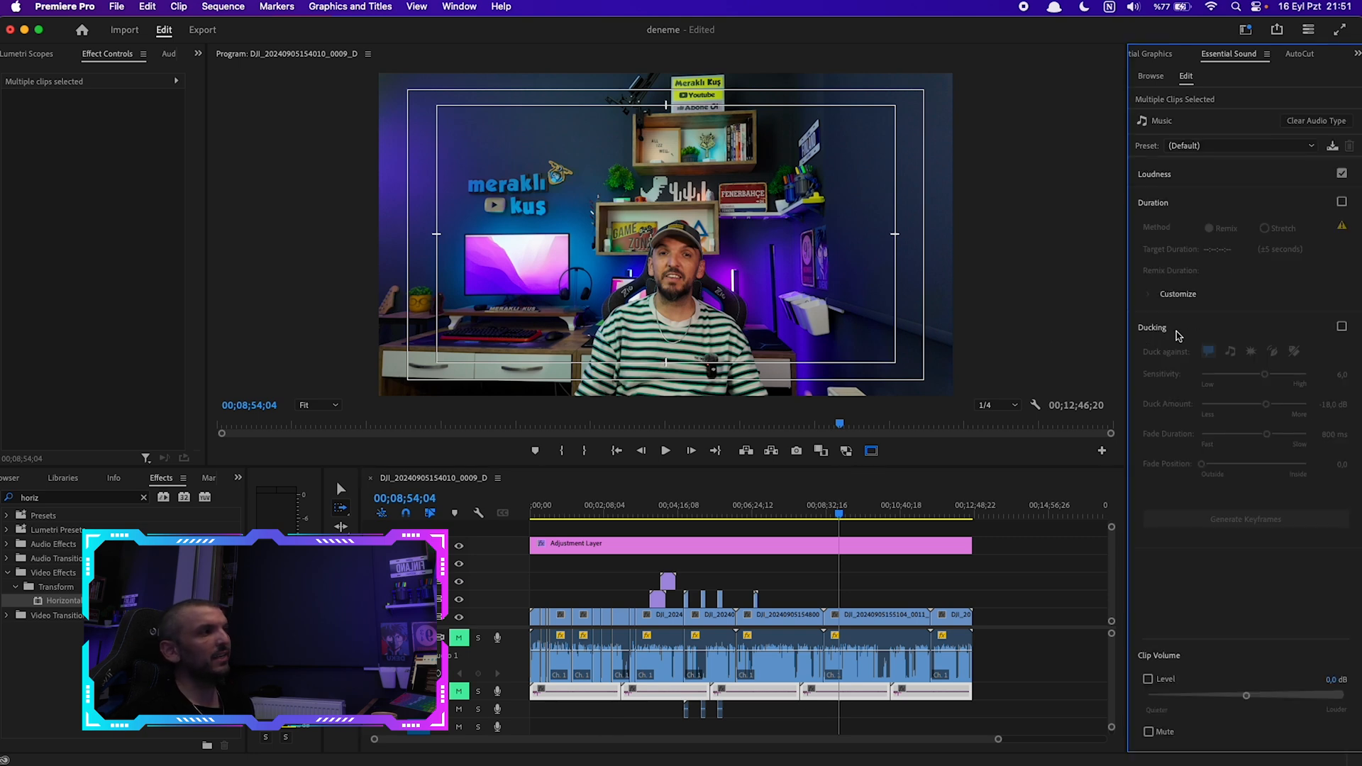
{"action": "left_click", "coordinate": [1342, 327]}
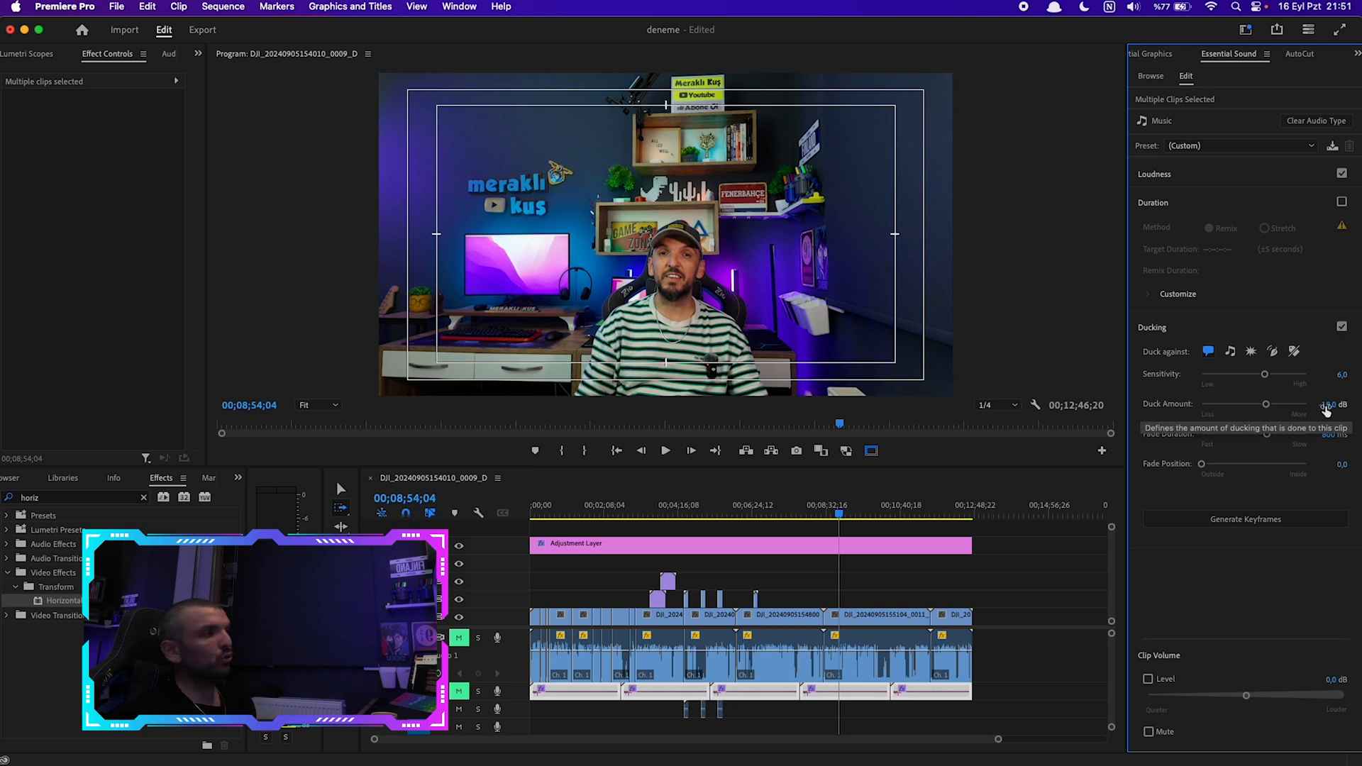
Set the Duck Amount to -32 dB and generate the ducking keyframes for the music clips
{"action": "left_click", "coordinate": [1325, 406]}
{"action": "type", "text": "-32"}
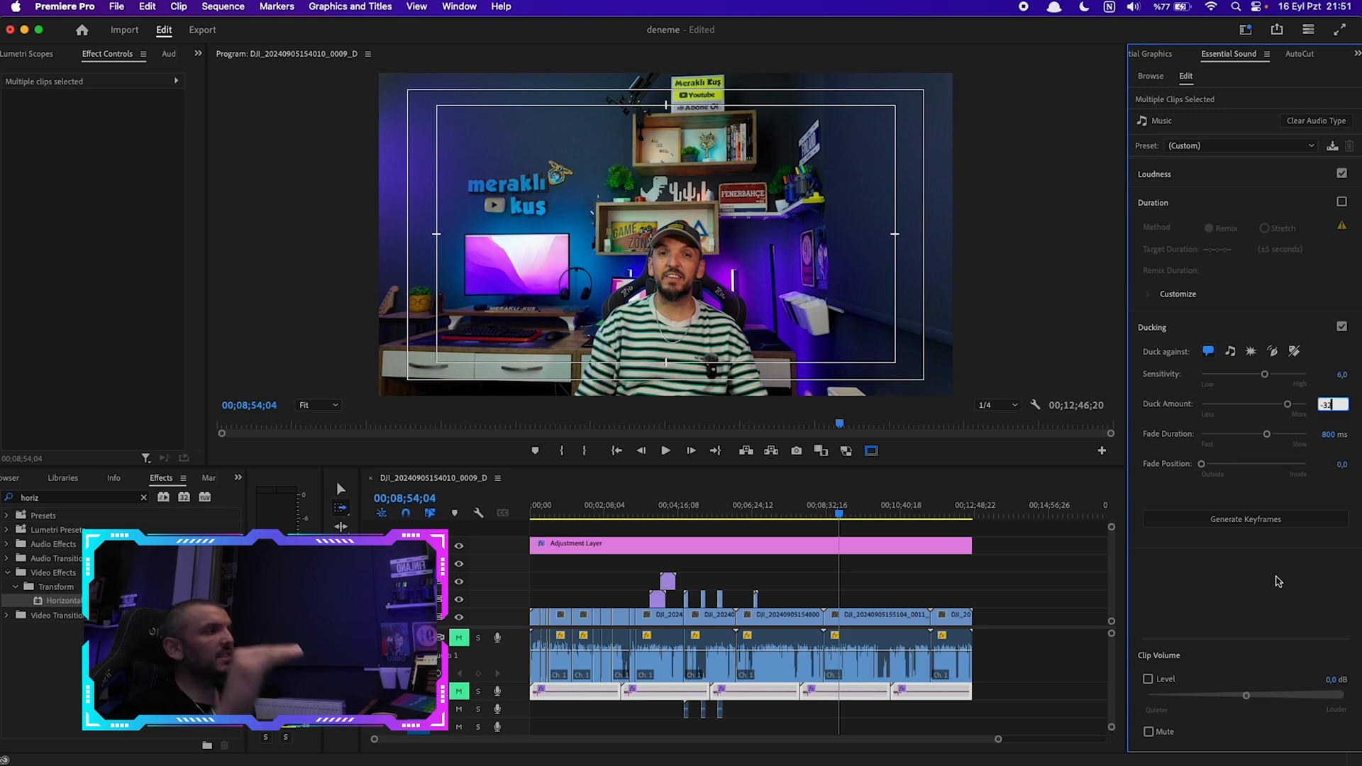
{"action": "left_click", "coordinate": [1277, 581]}
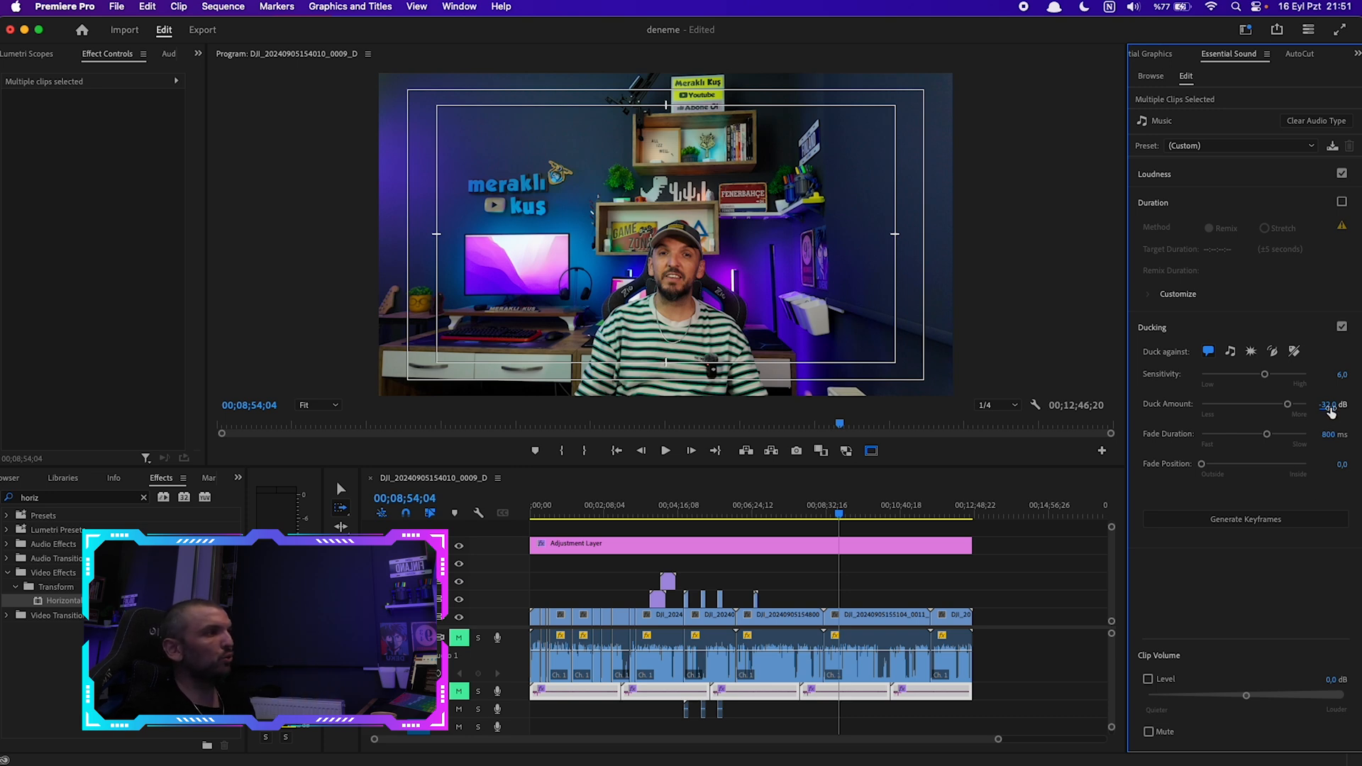
{"action": "left_click", "coordinate": [1224, 528]}
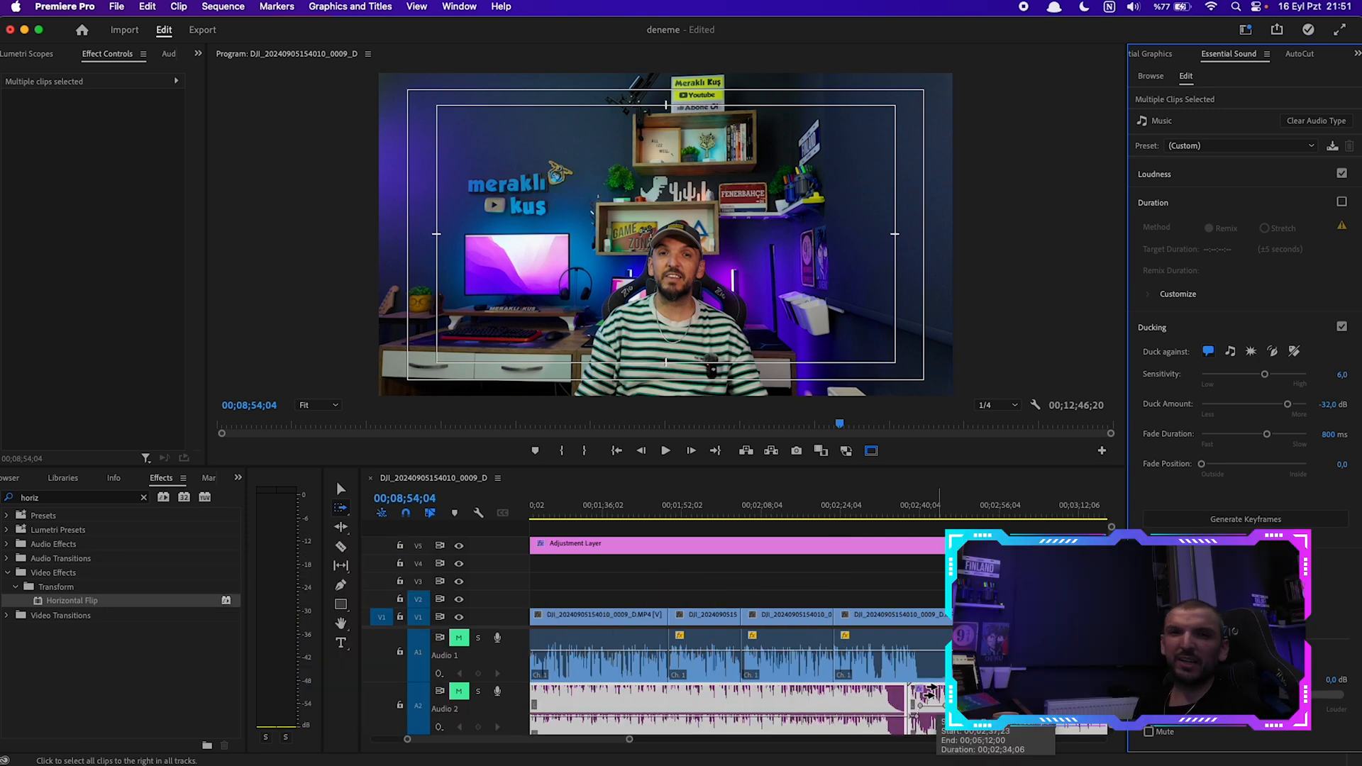
Examine the ducking keyframes on Audio 2 around 00;02;40 and unmute that music track
{"action": "key", "text": "v"}
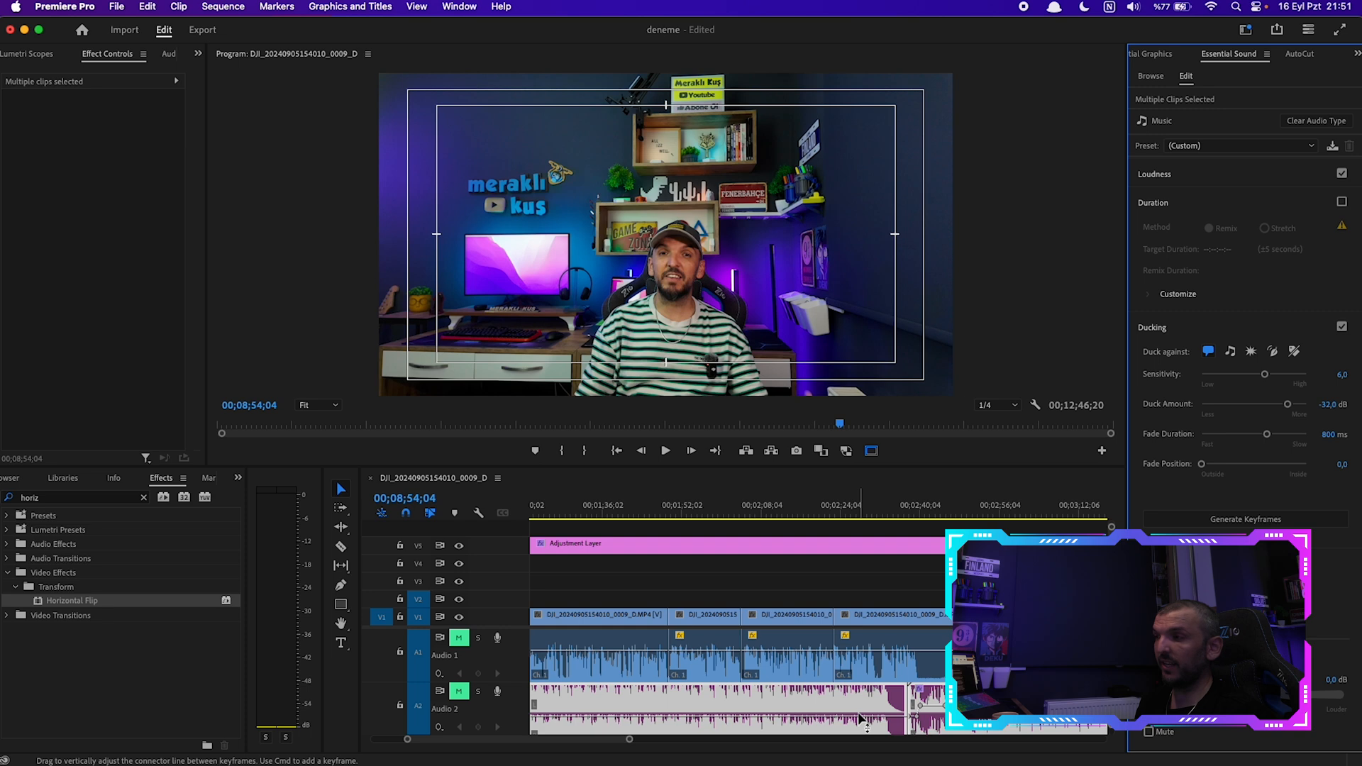
{"action": "scroll", "coordinate": [860, 722], "scroll_direction": "right", "scroll_amount": 5}
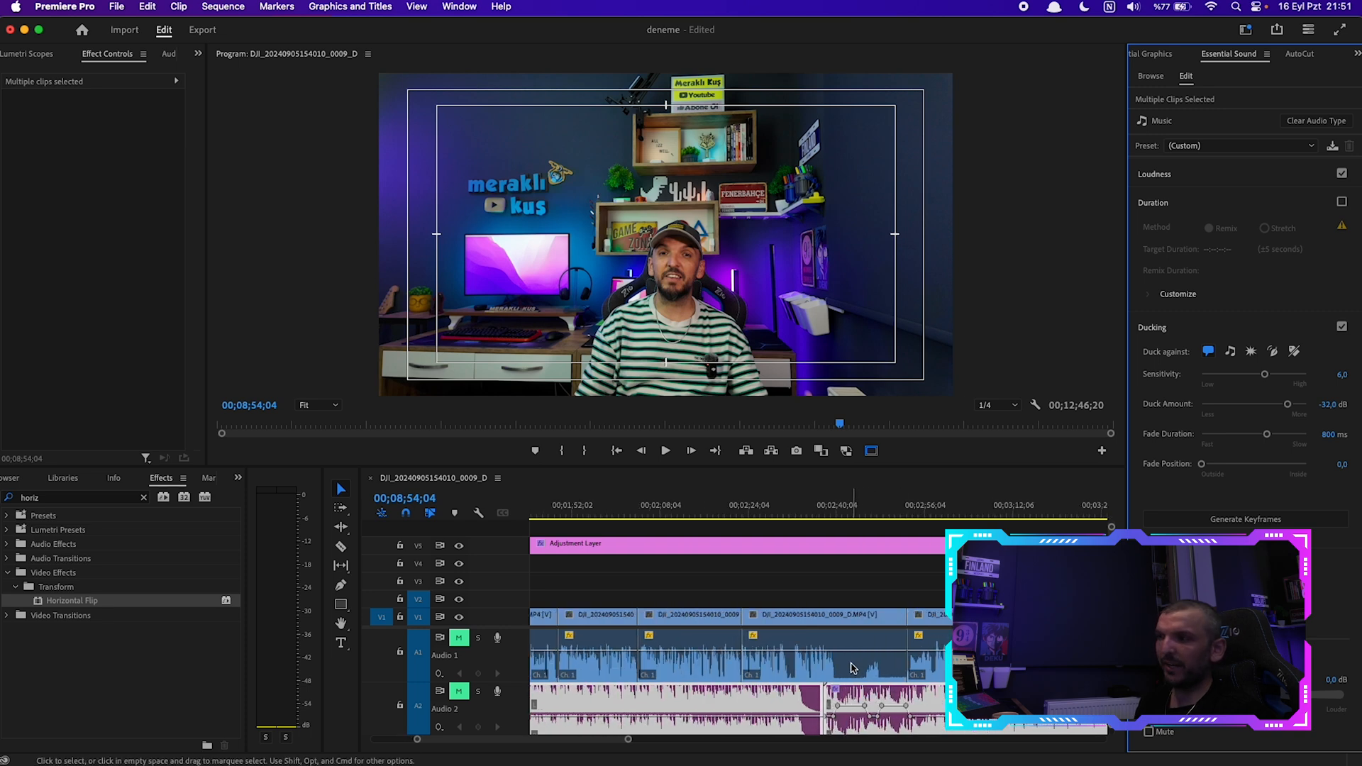
{"action": "scroll", "coordinate": [852, 668], "scroll_direction": "up", "scroll_amount": 4}
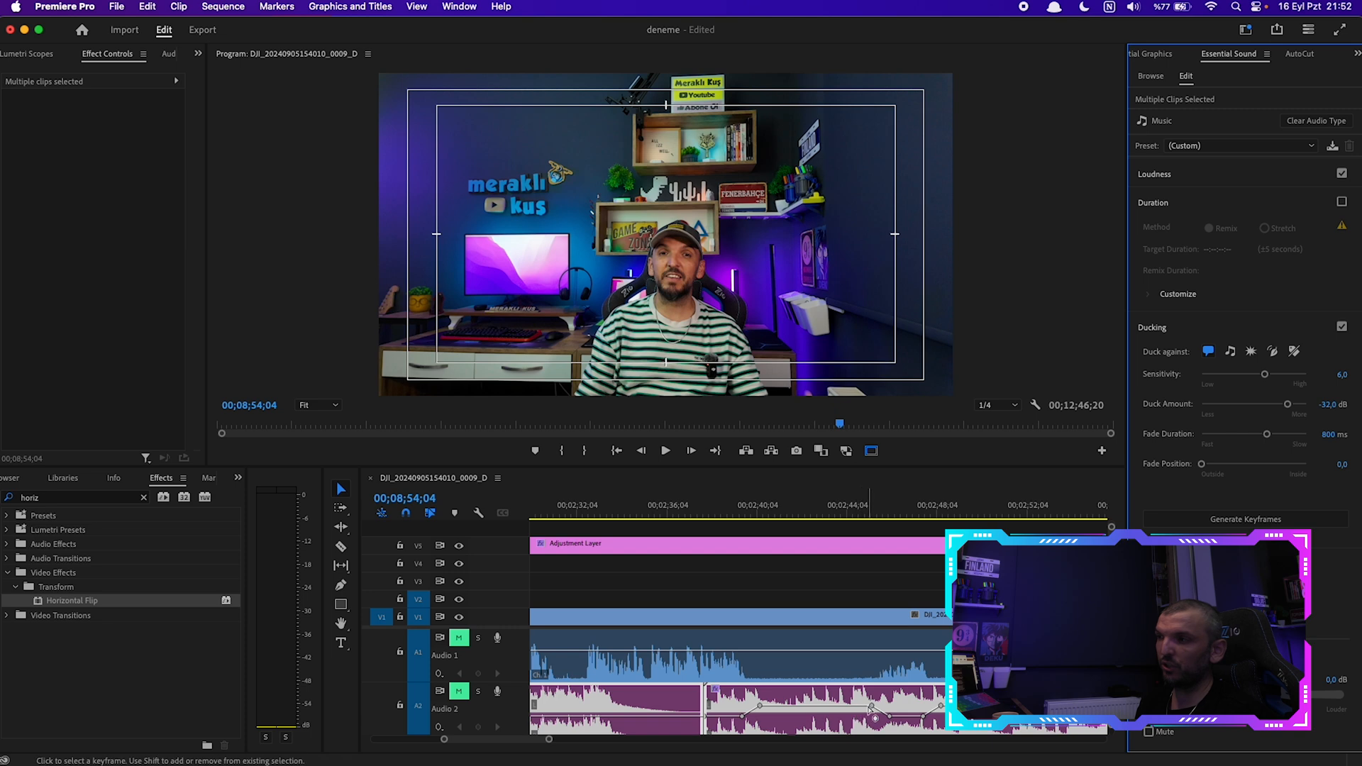
{"action": "scroll", "coordinate": [856, 686], "scroll_direction": "down", "scroll_amount": 1}
{"action": "scroll", "coordinate": [855, 687], "scroll_direction": "down", "scroll_amount": 2}
{"action": "left_click", "coordinate": [459, 691]}
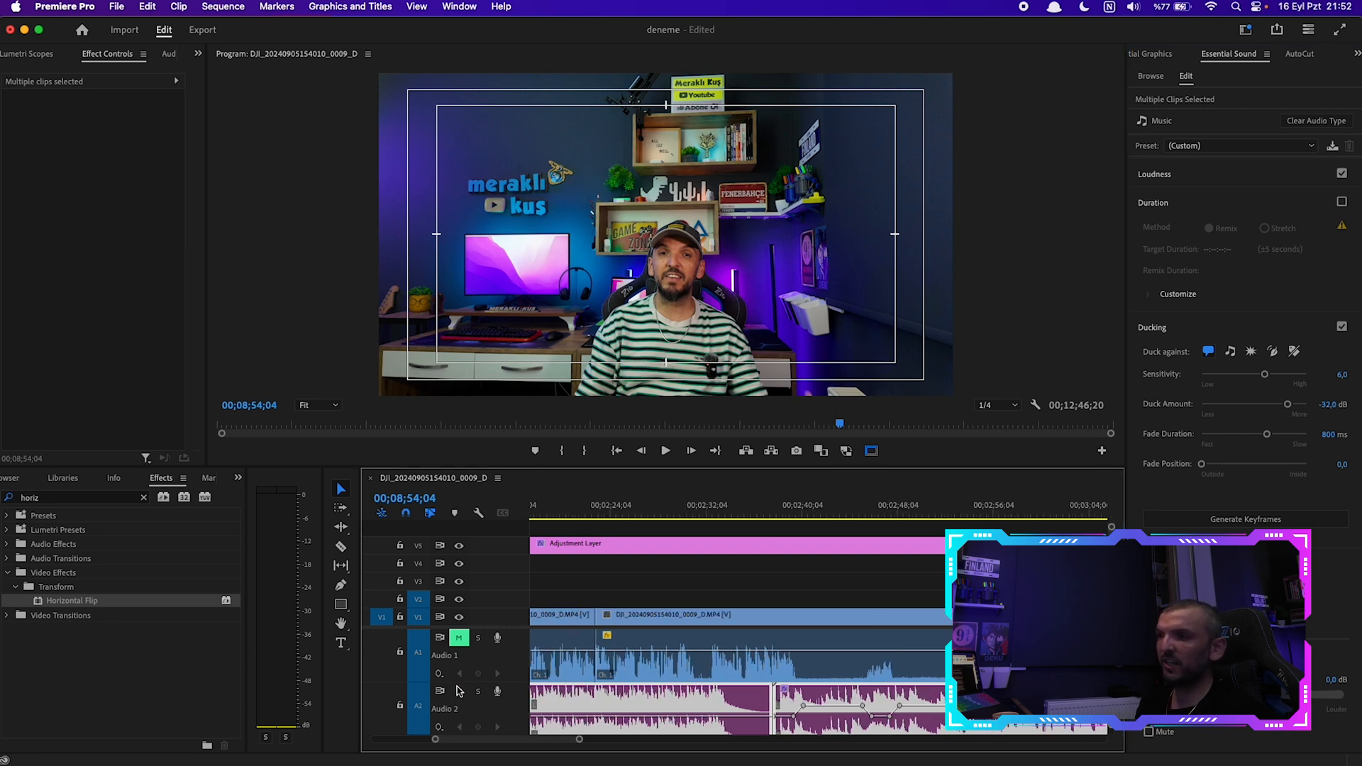
Unmute the Audio 1 voice track and examine the ducking keyframes under the dialogue clip starting at 00;04;48;08
{"action": "left_click", "coordinate": [457, 638]}
{"action": "scroll", "coordinate": [625, 698], "scroll_direction": "down", "scroll_amount": 2}
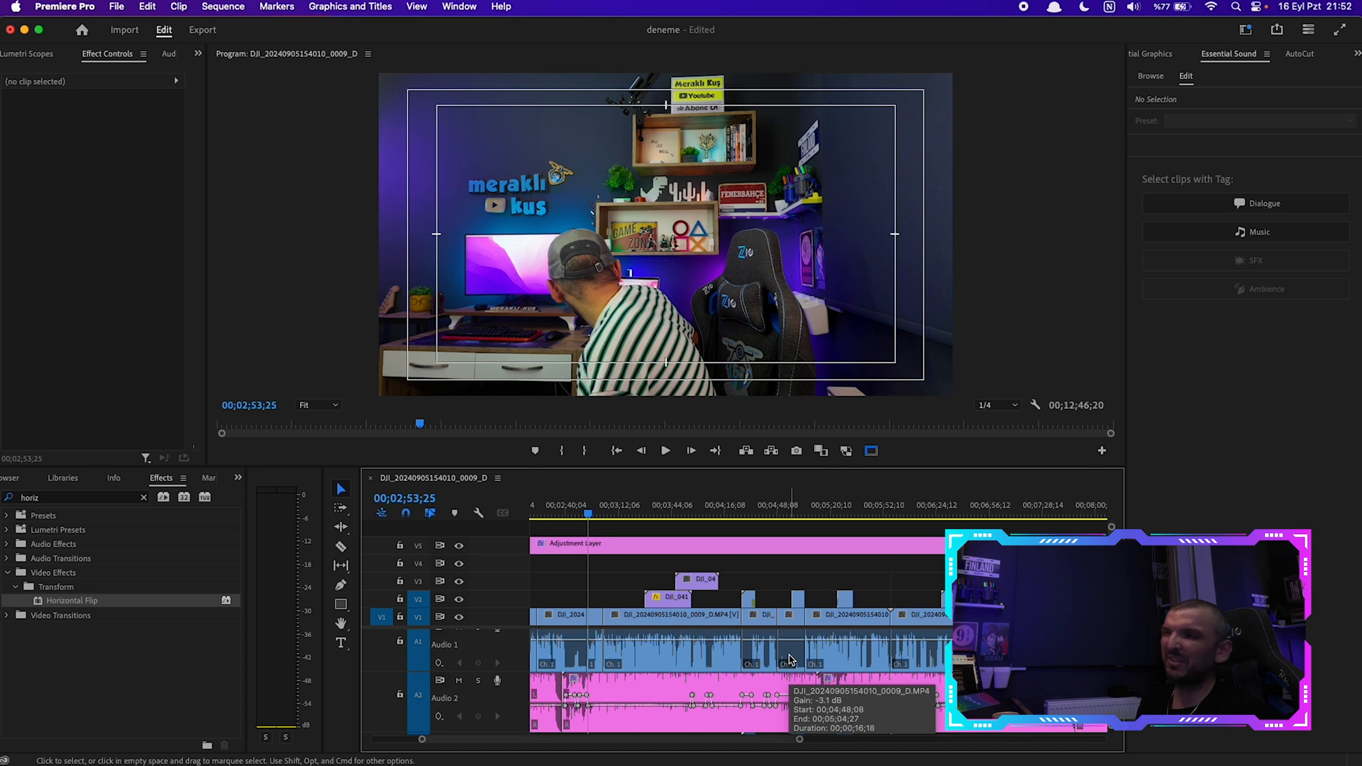
{"action": "left_click", "coordinate": [794, 661]}
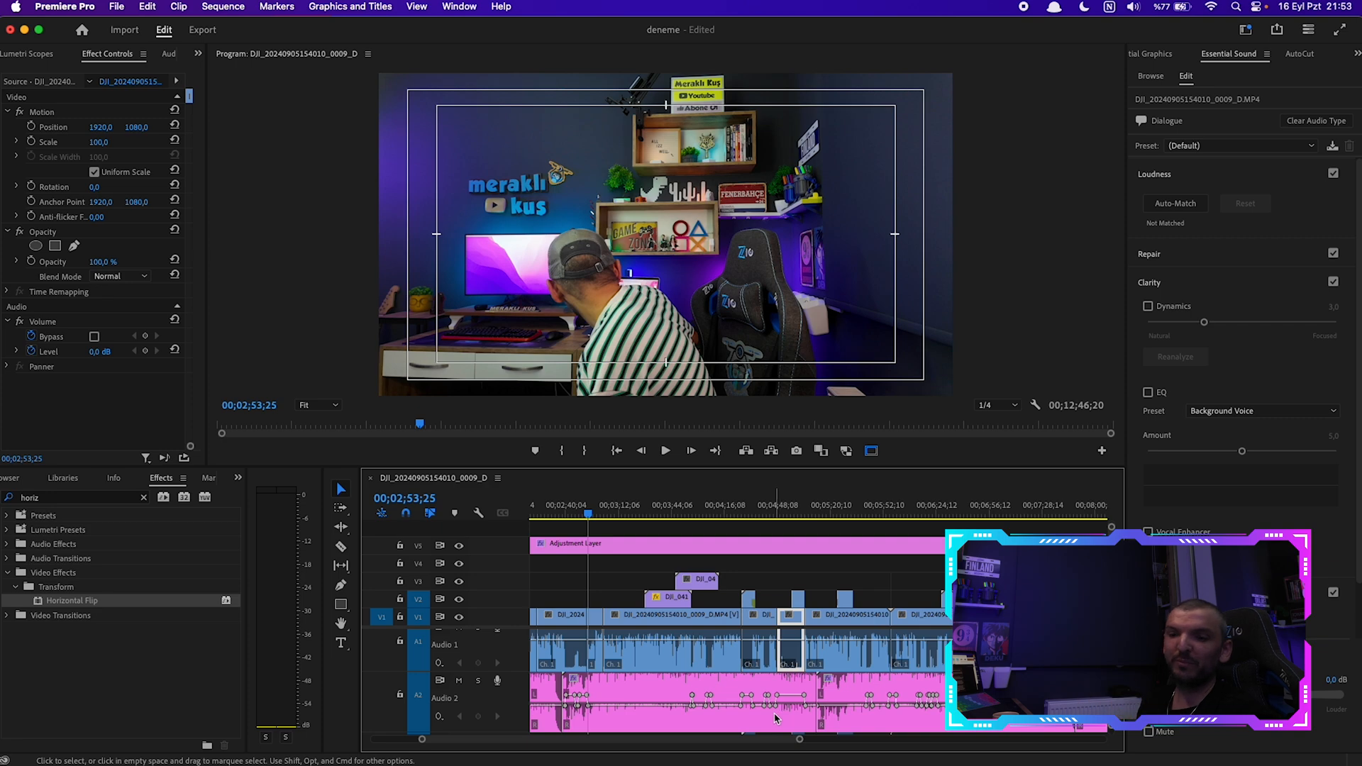
{"action": "scroll", "coordinate": [743, 686], "scroll_direction": "right", "scroll_amount": 2}
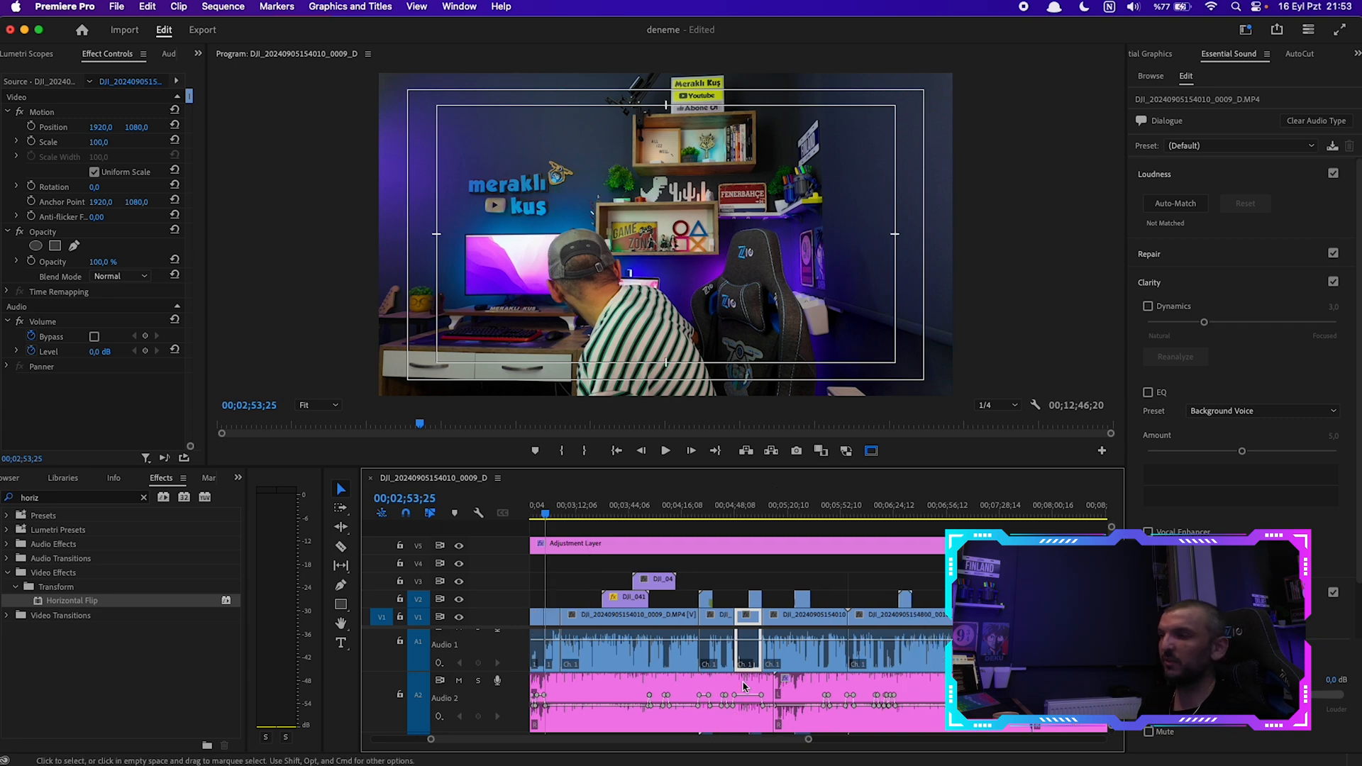
{"action": "scroll", "coordinate": [744, 686], "scroll_direction": "down", "scroll_amount": 2}
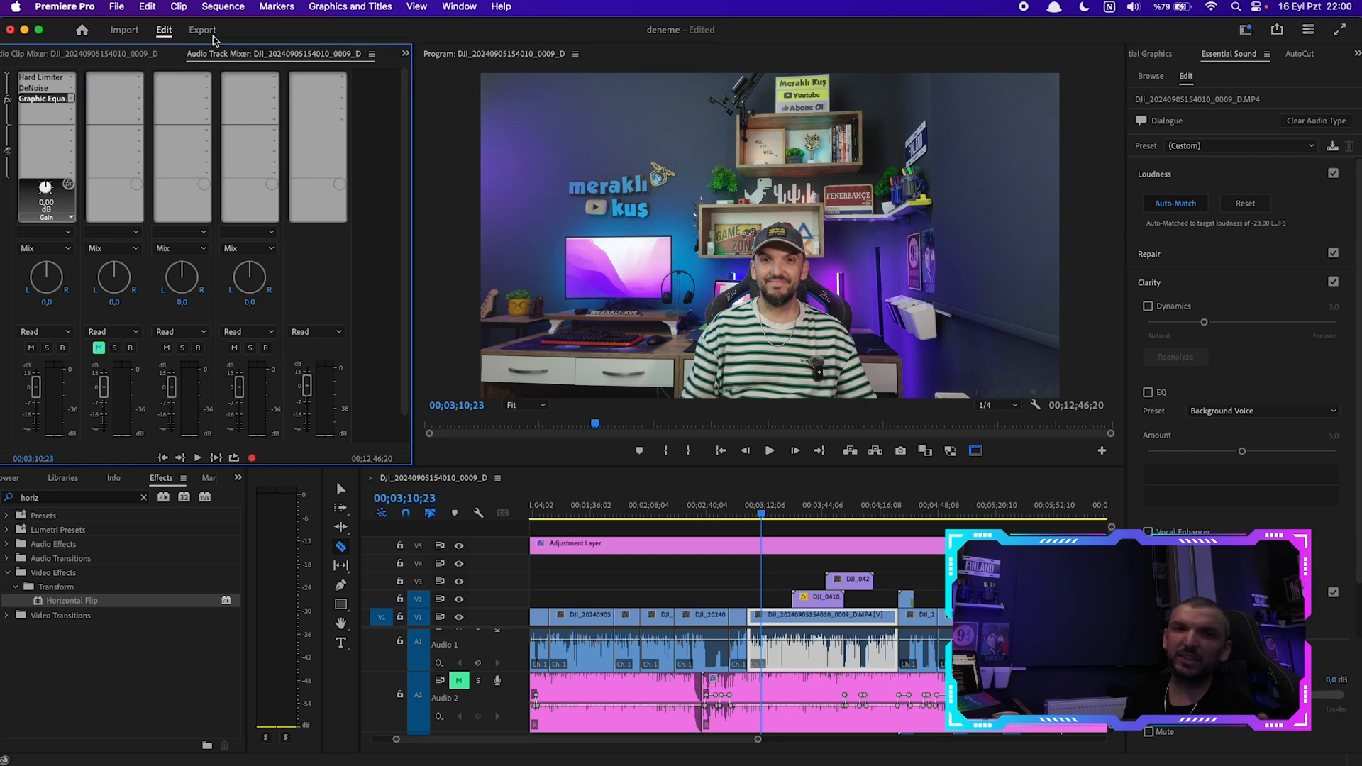
Set up a media file export of the sequence with the High Quality 2160p 4K preset and expand its video settings
{"action": "left_click", "coordinate": [202, 30]}
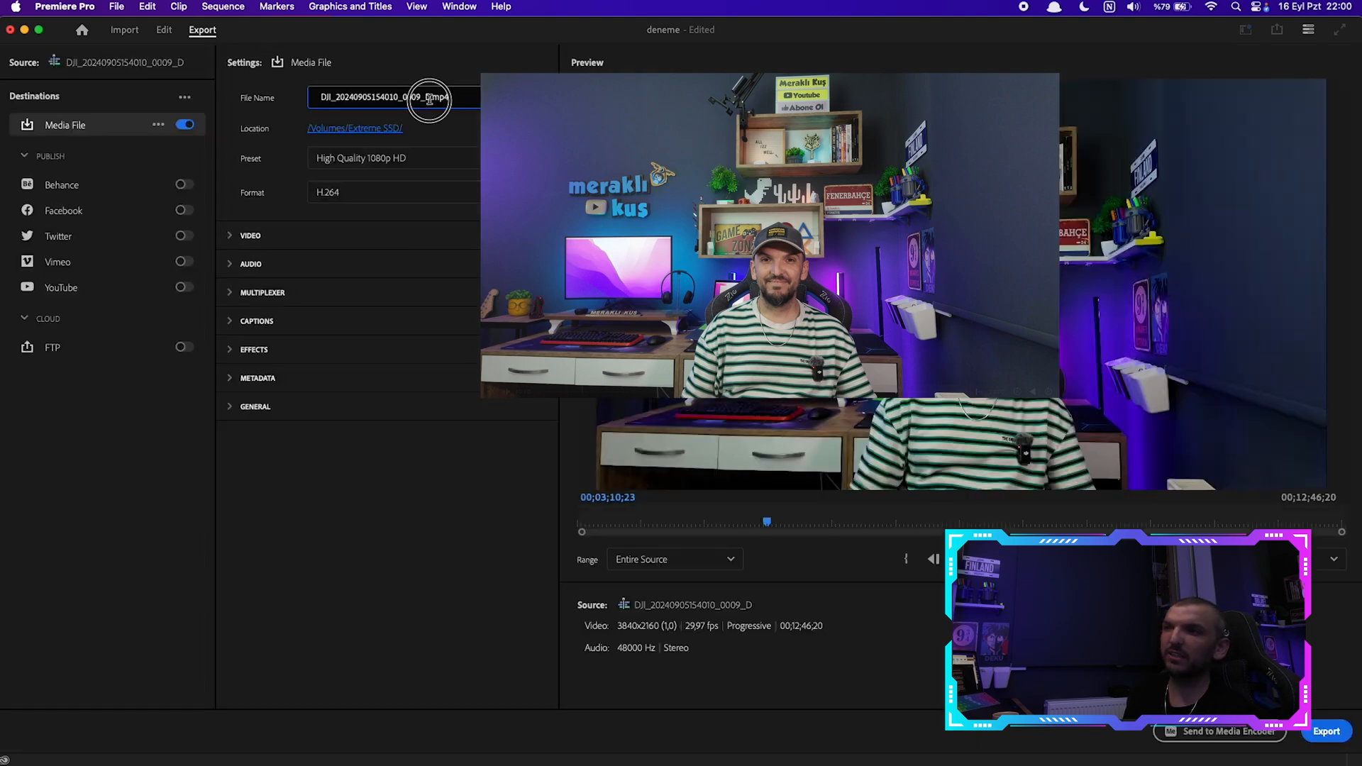
{"action": "left_click_drag", "start_coordinate": [427, 100], "coordinate": [305, 96]}
{"action": "left_click", "coordinate": [477, 157]}
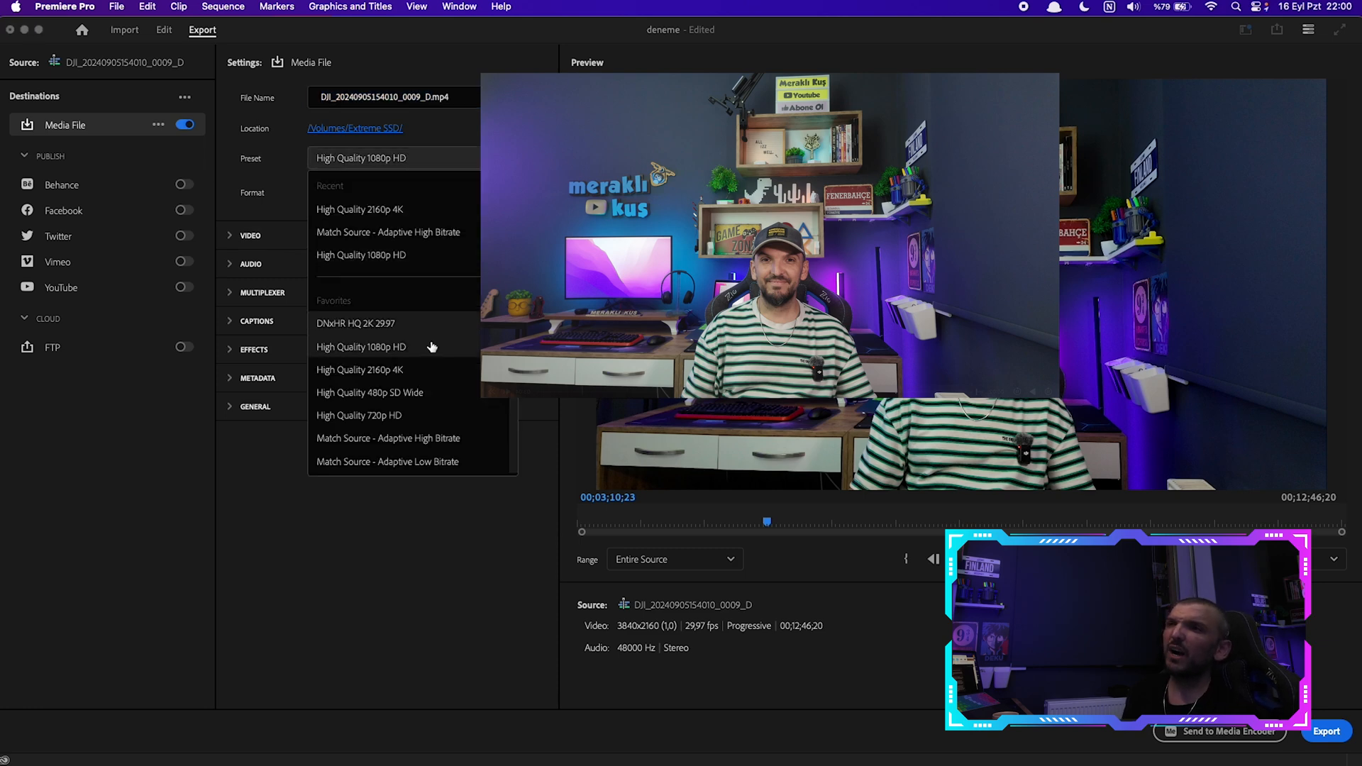
{"action": "left_click", "coordinate": [378, 377]}
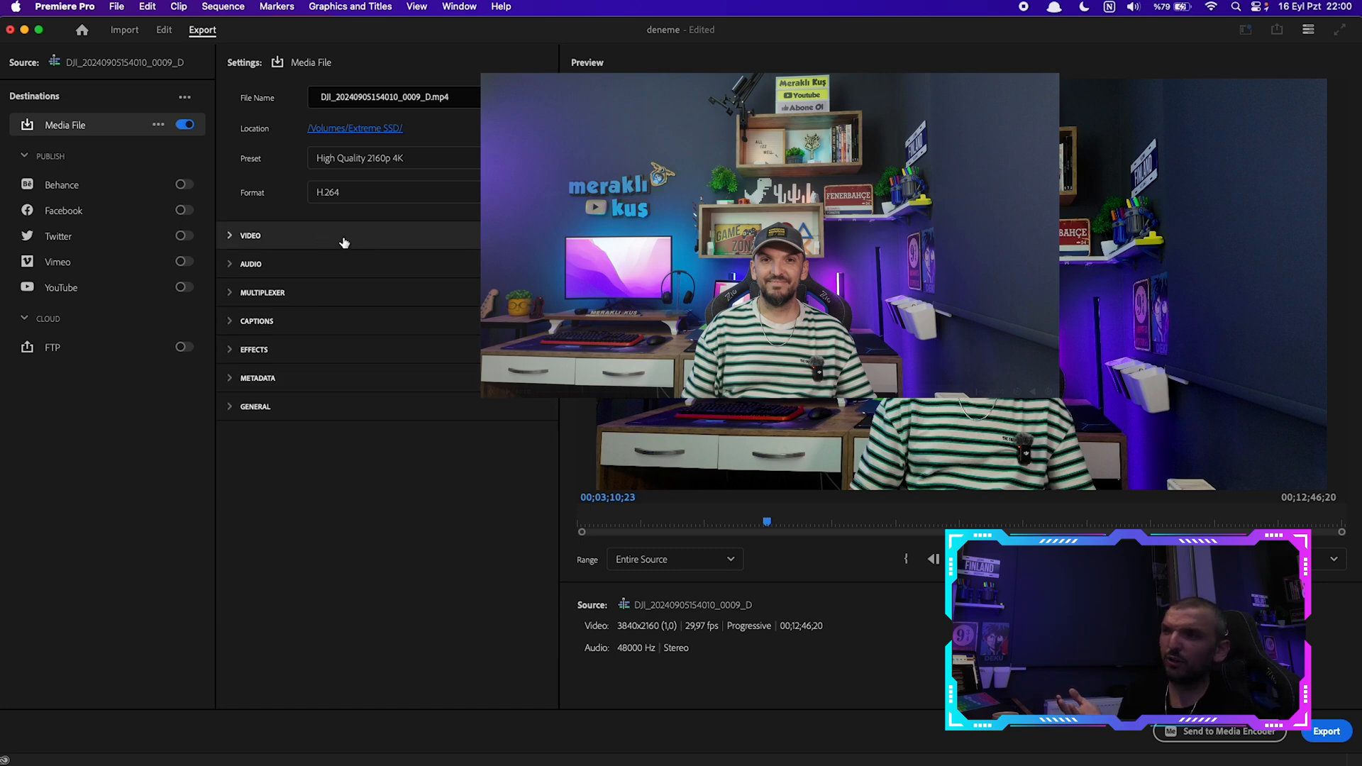
{"action": "left_click", "coordinate": [344, 243]}
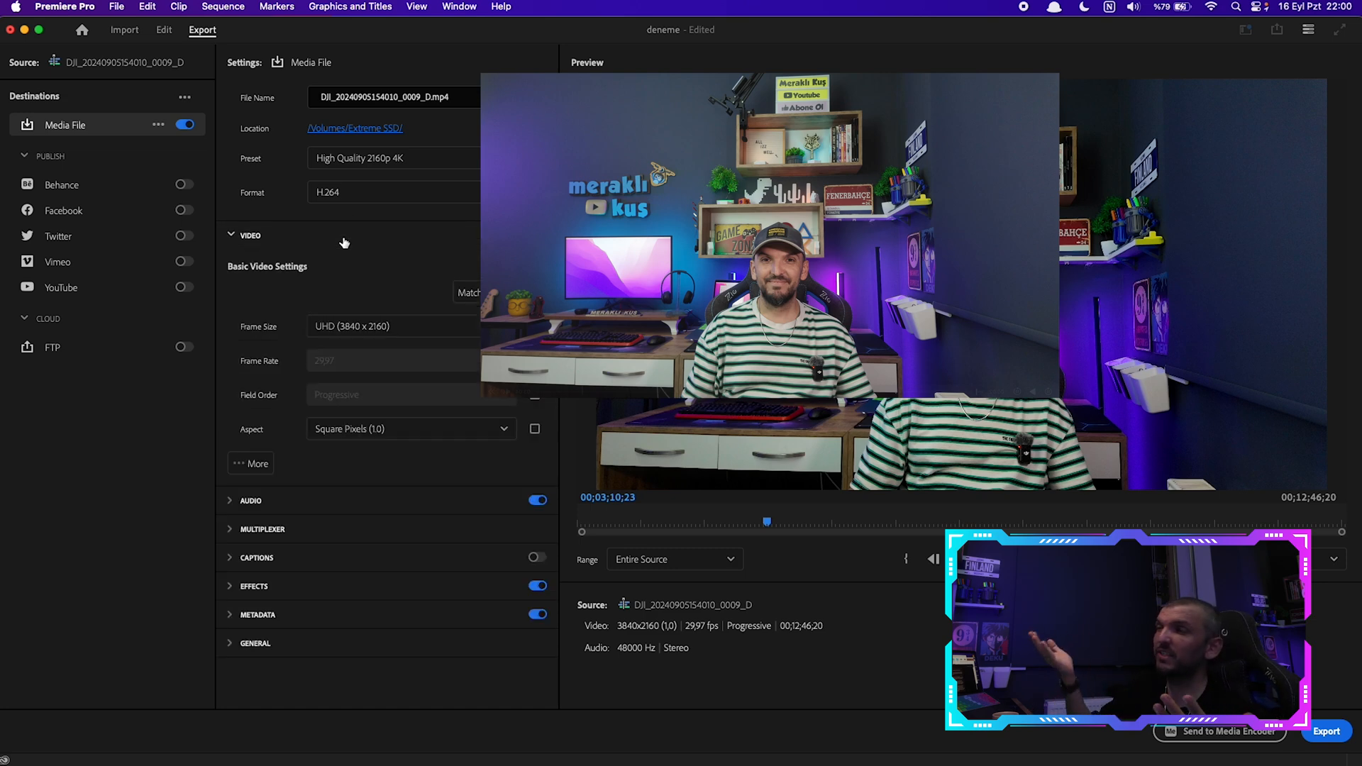